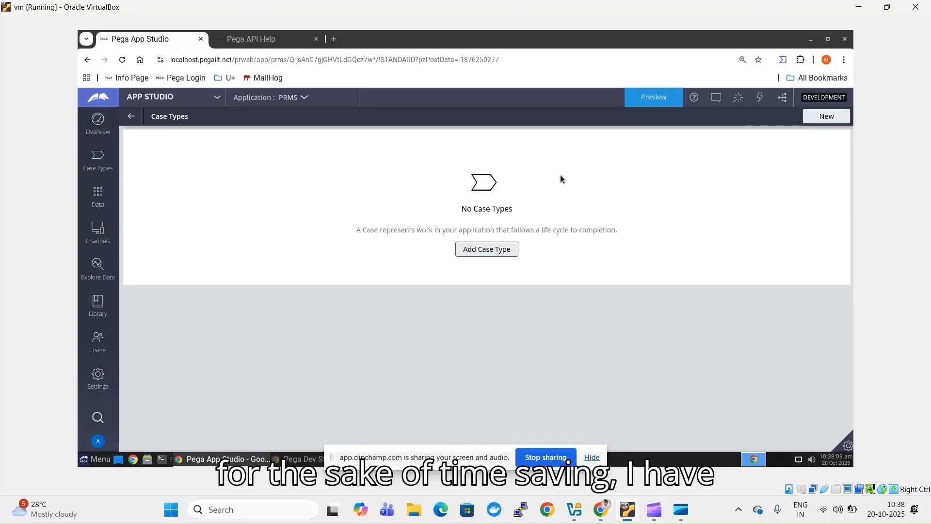
- Log off from Pega Dev Studio through the operator's avatar menu
click(299, 459)
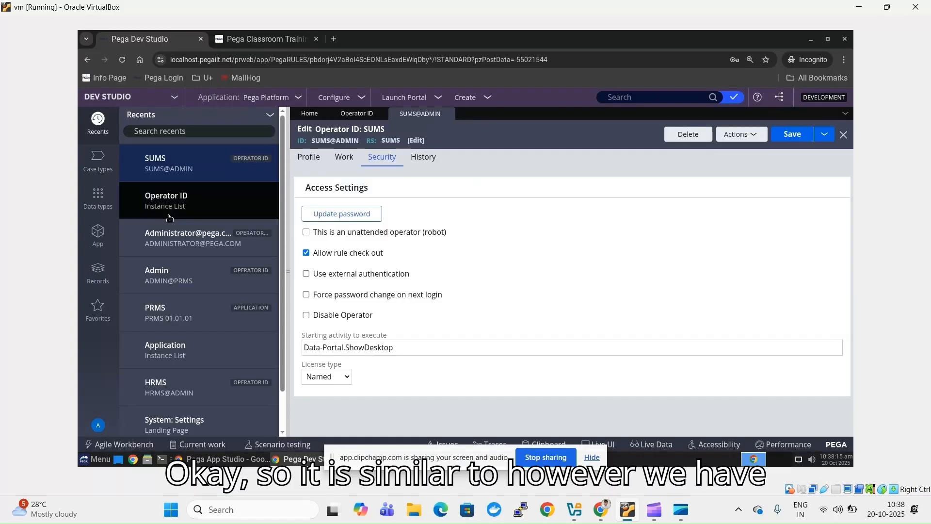
click(98, 425)
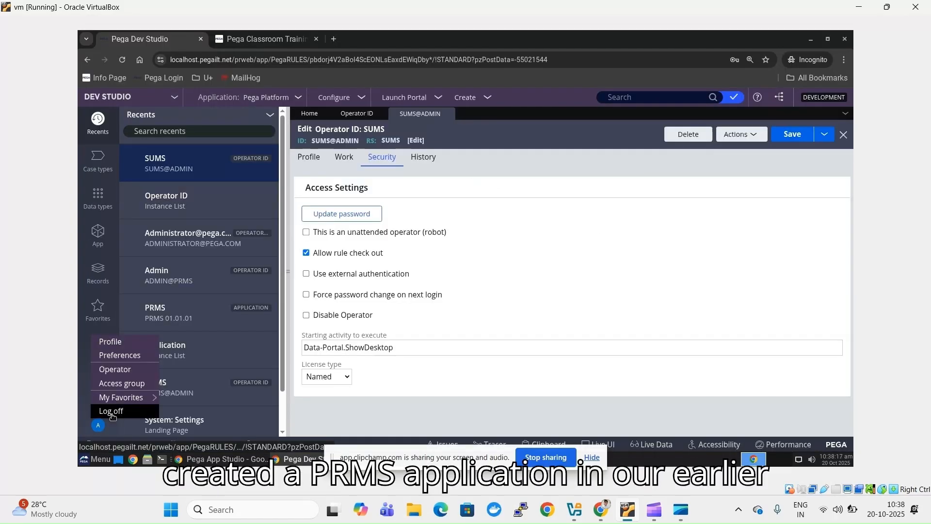
click(112, 413)
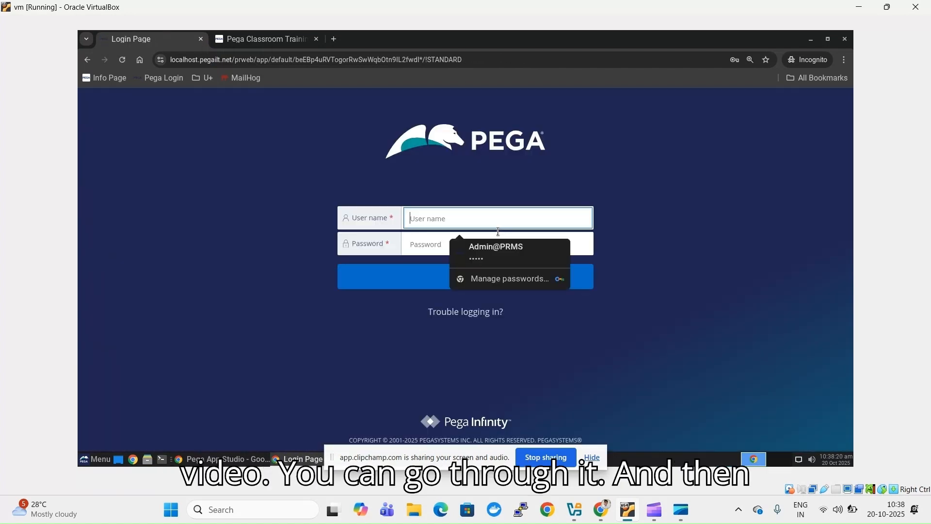
- Sign in with the SUMS administrator operator ID and its password
text(admin)
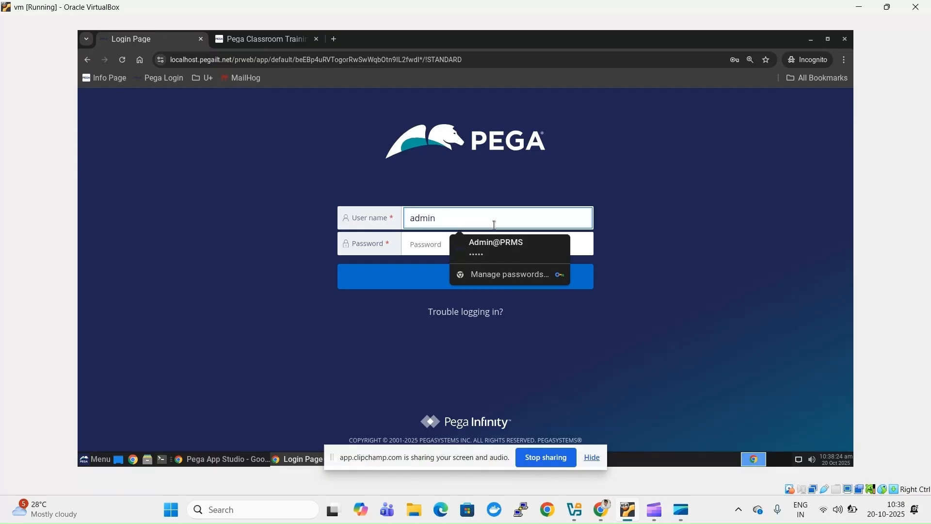
text(@SUMS)
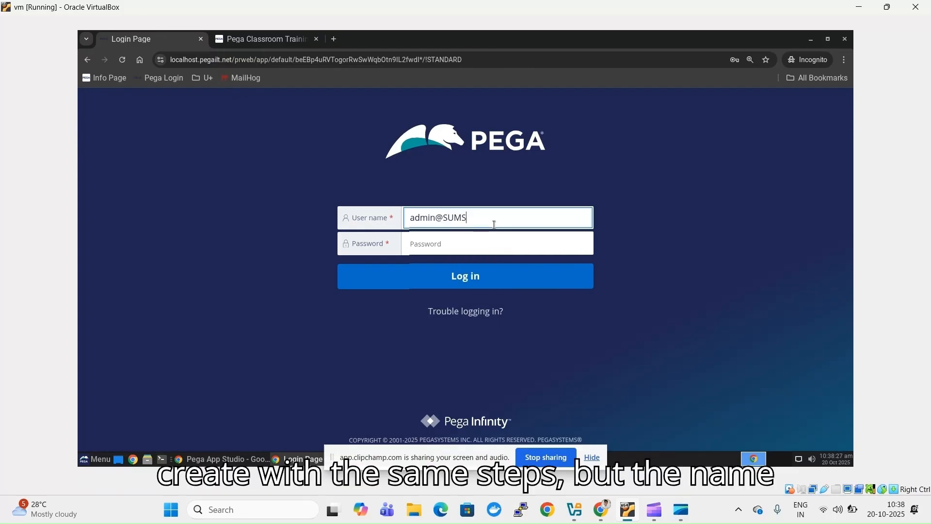
key(Tab)
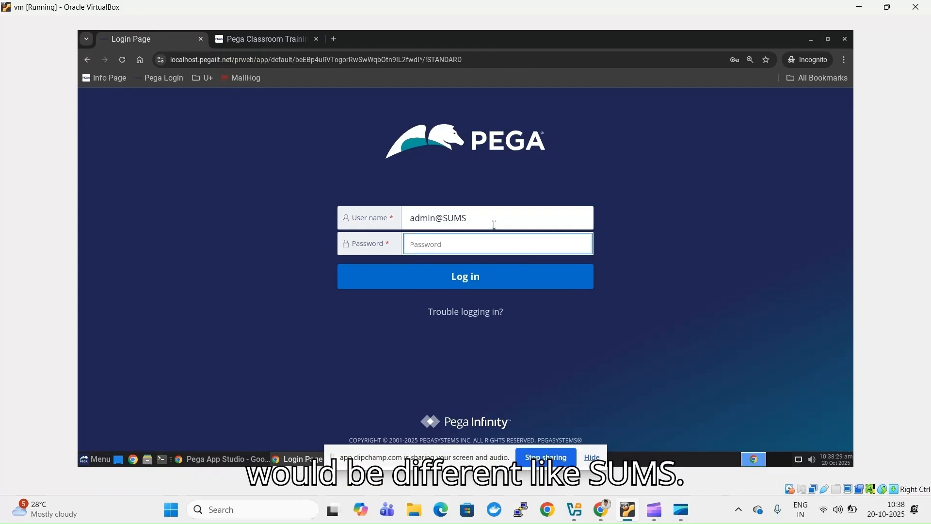
text(rules)
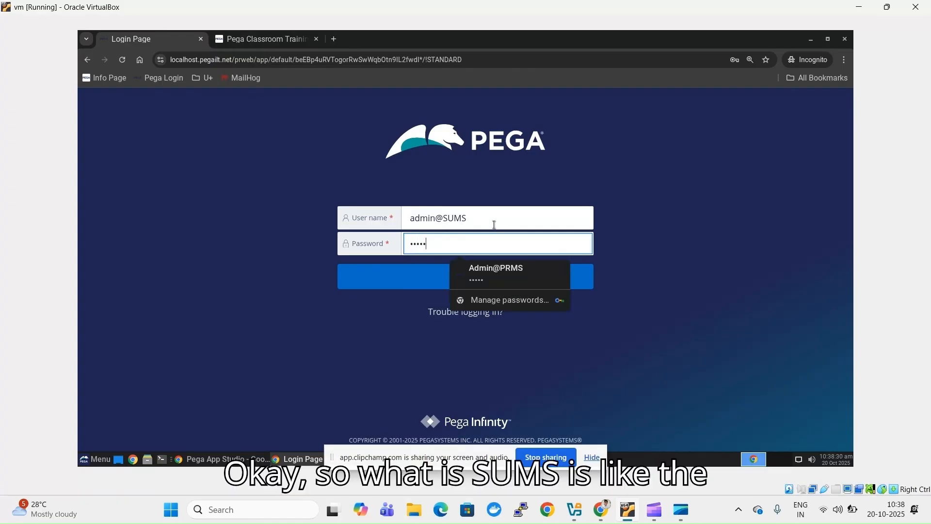
key(Return)
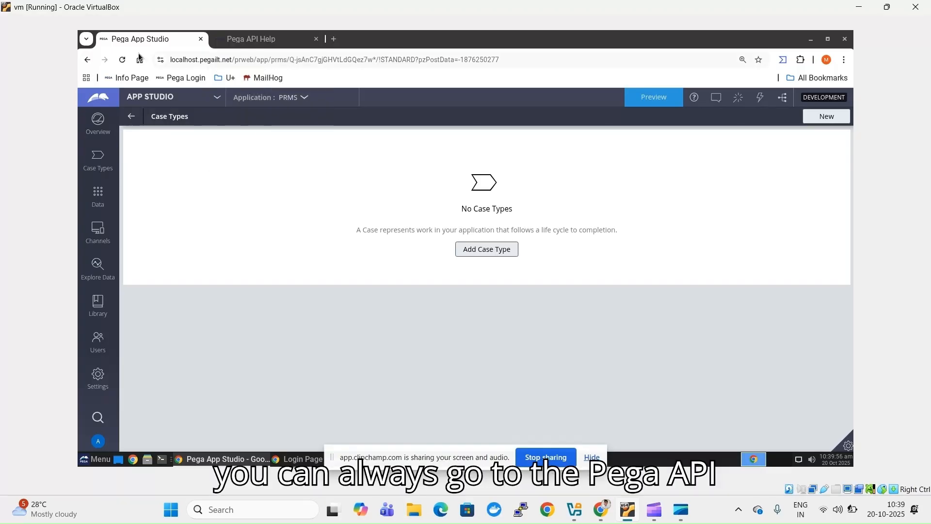
- Scroll the Pega API Help reference to the Case endpoints, including POST /cases
click(264, 36)
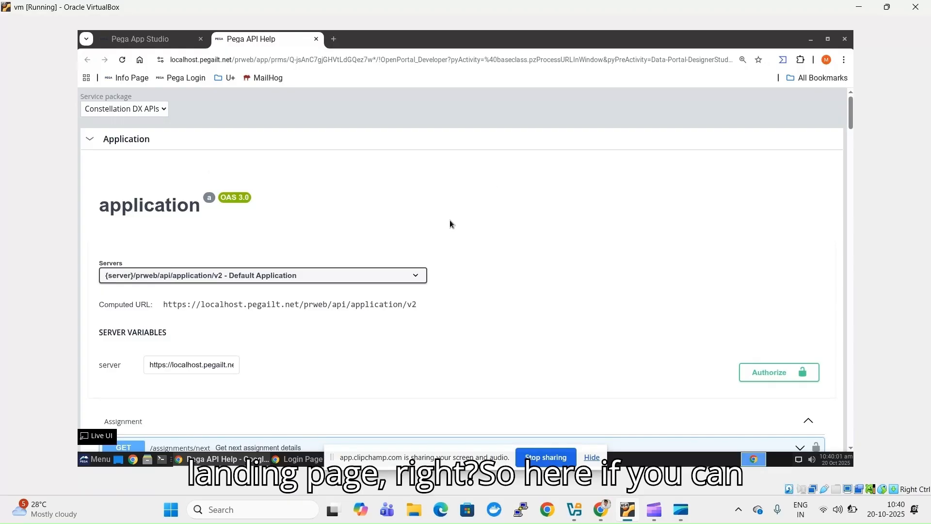
scroll(450, 221, down, 1)
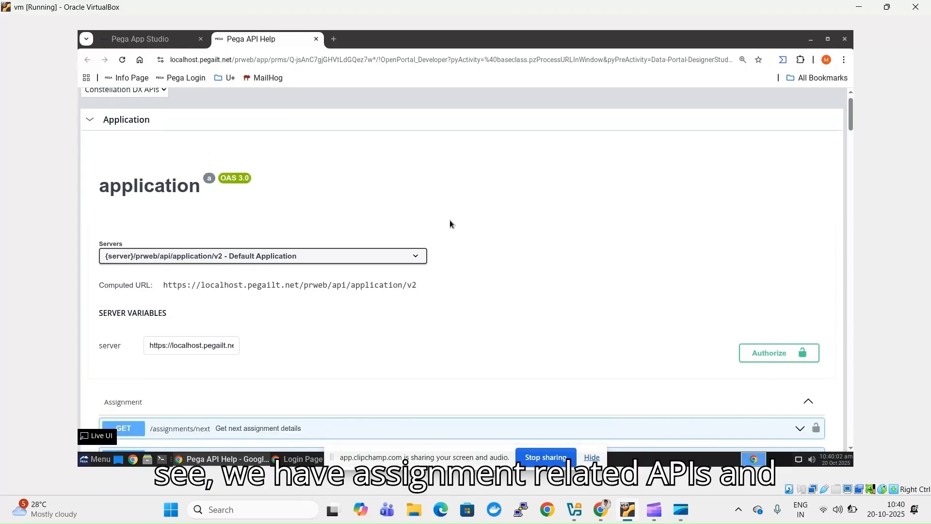
scroll(450, 223, down, 10)
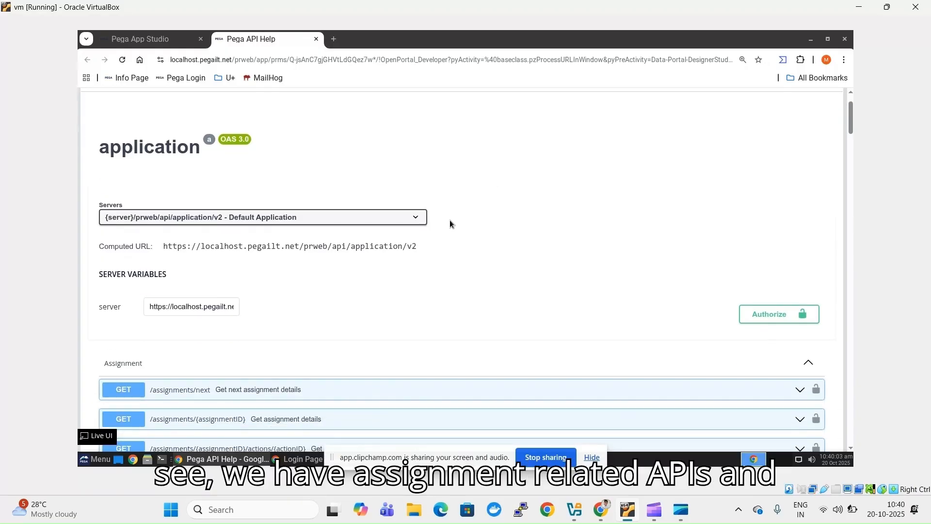
scroll(450, 223, down, 2)
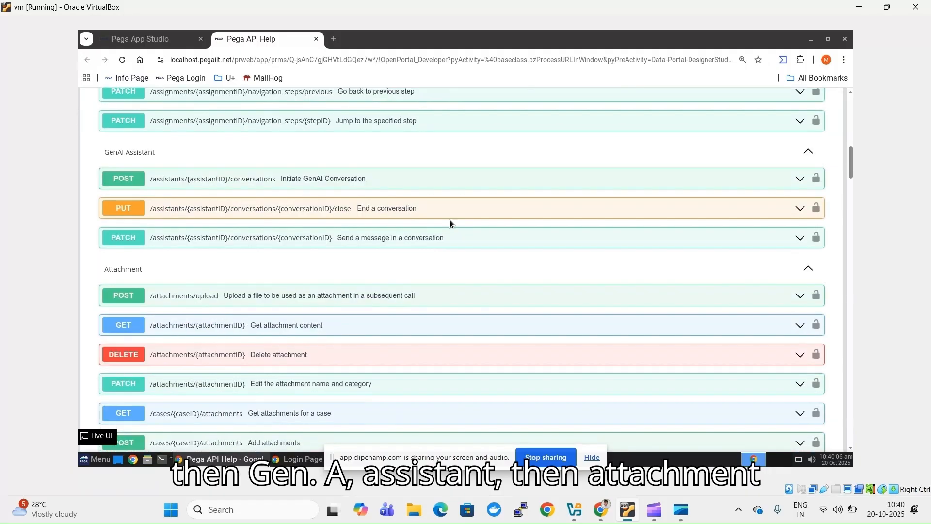
scroll(450, 224, down, 1)
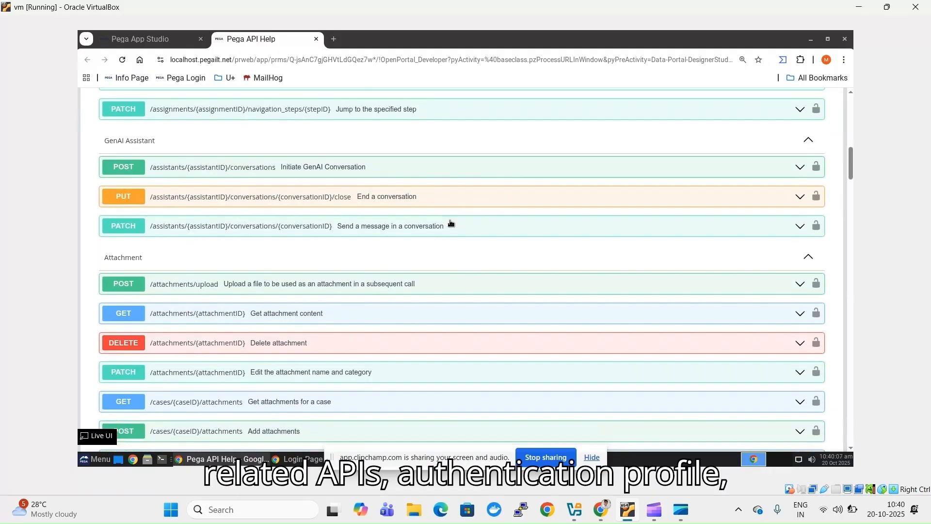
scroll(450, 223, down, 6)
scroll(450, 223, down, 4)
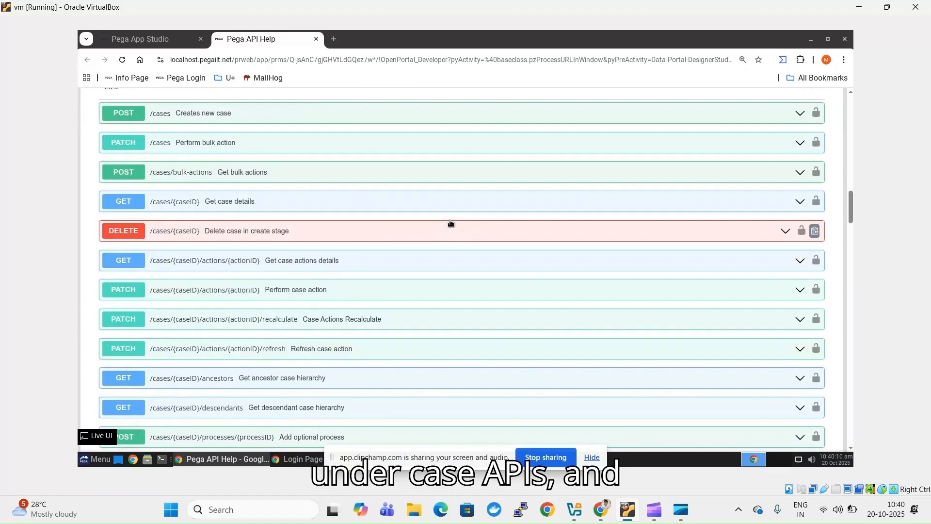
scroll(450, 223, up, 1)
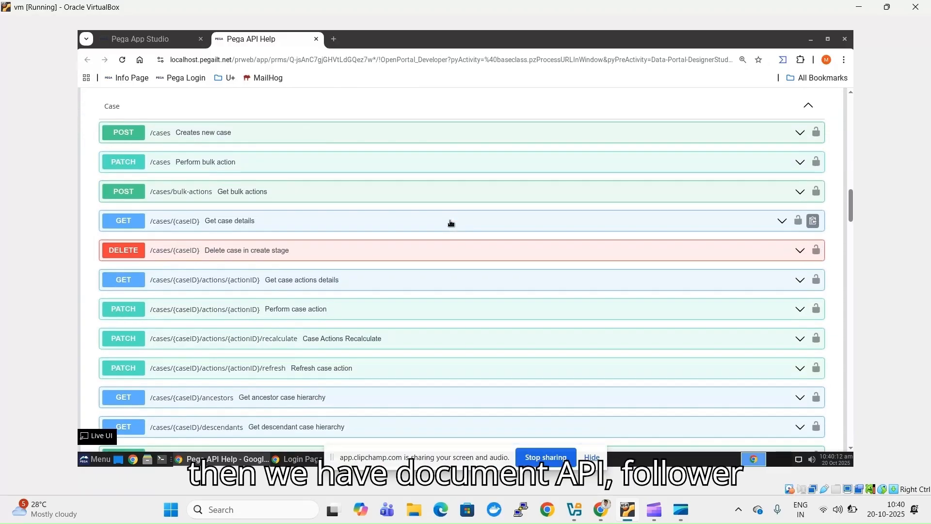
scroll(450, 223, down, 1)
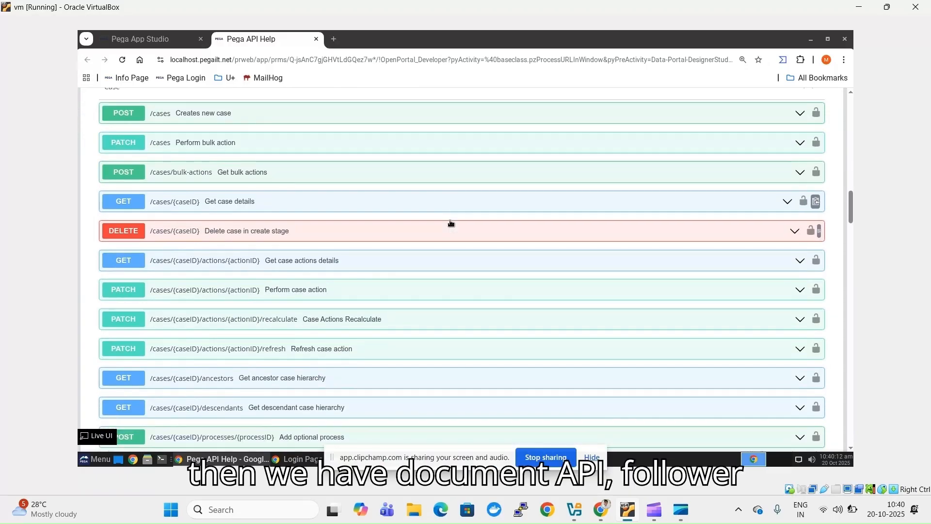
scroll(450, 223, down, 6)
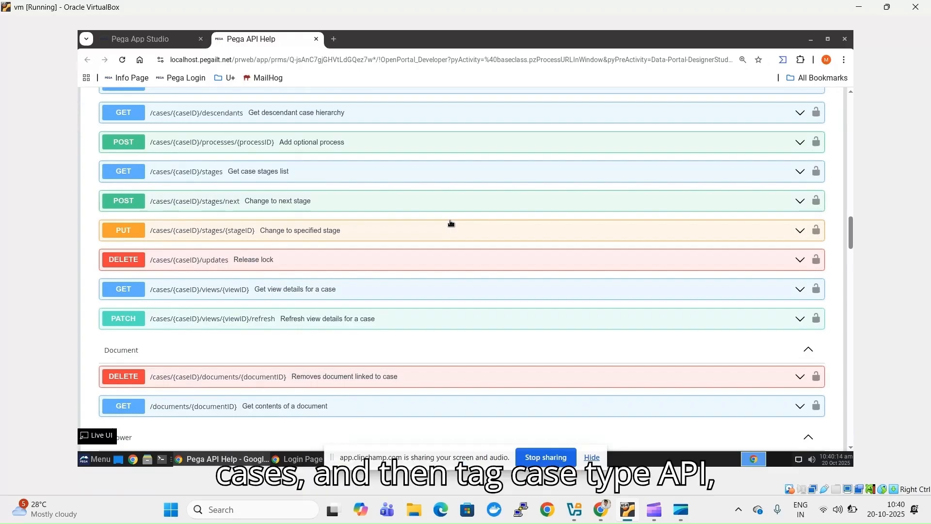
scroll(450, 223, down, 3)
scroll(450, 223, down, 9)
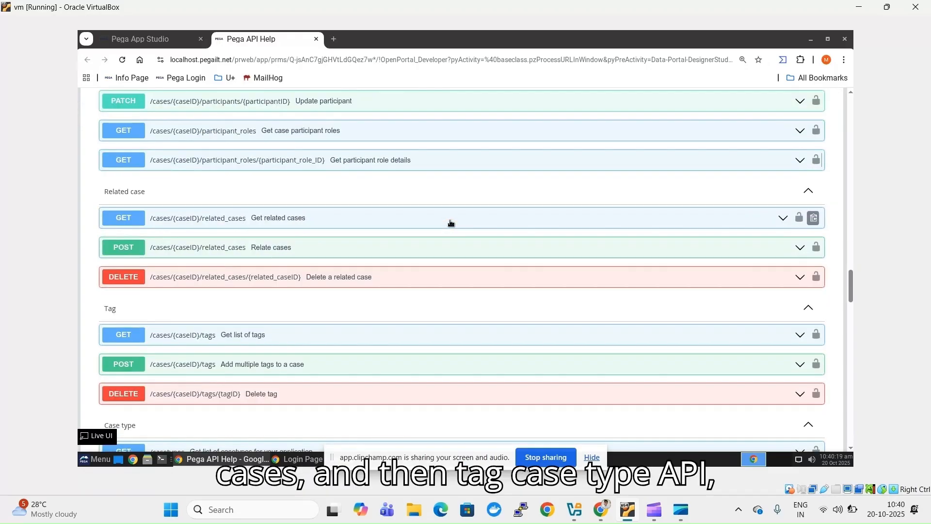
scroll(450, 223, down, 1)
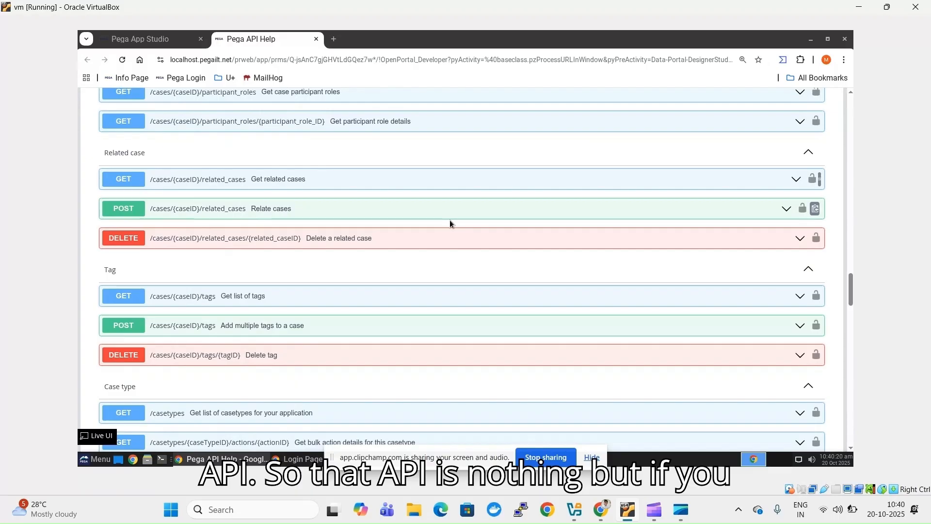
scroll(450, 223, up, 4)
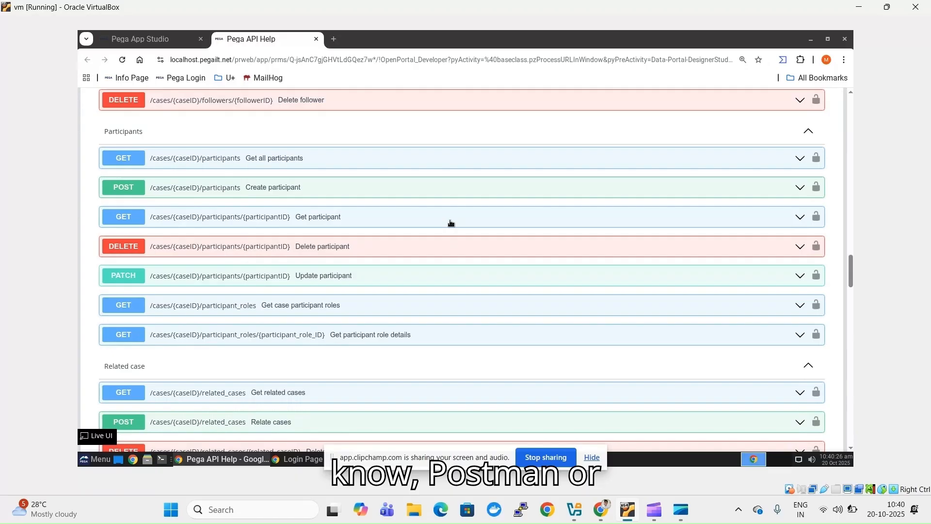
scroll(450, 223, up, 5)
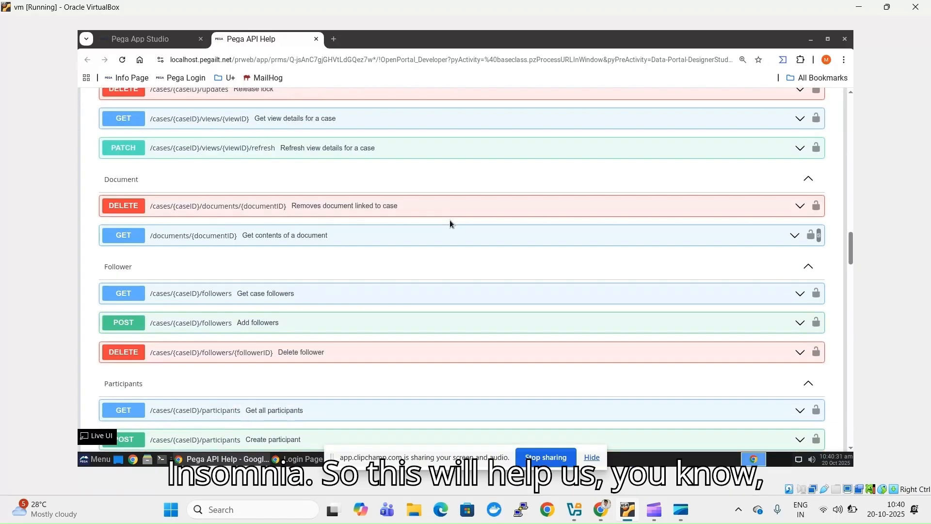
scroll(449, 223, up, 7)
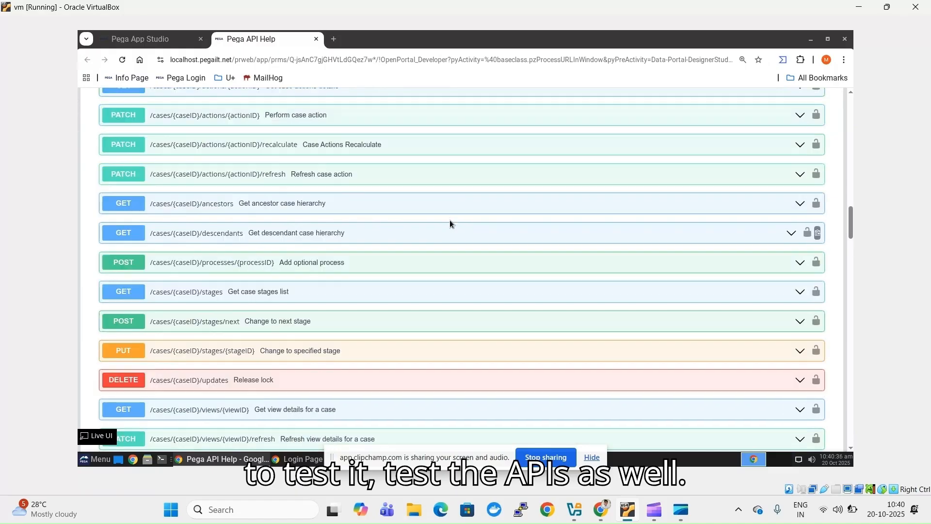
scroll(450, 219, up, 2)
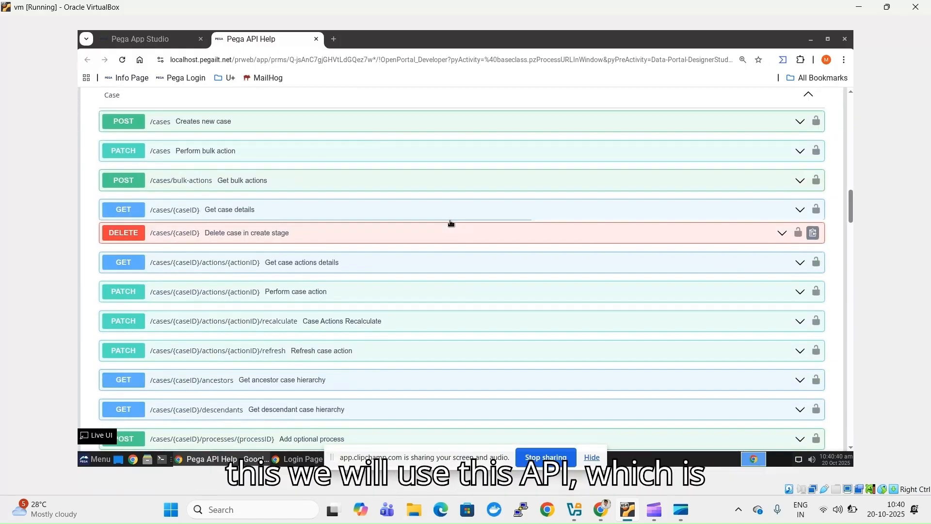
scroll(450, 223, up, 1)
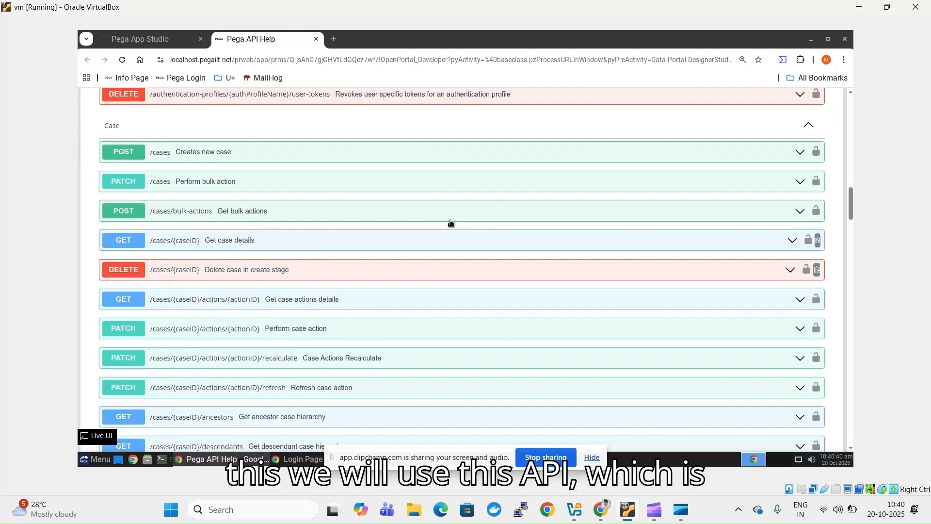
- Expand POST /cases to review its example request body, then return to PRMS Case Types
click(129, 153)
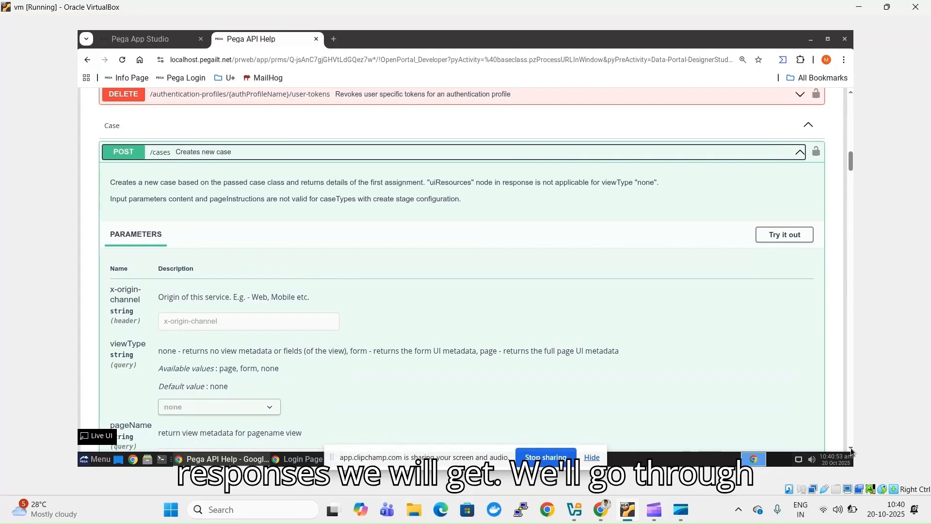
scroll(850, 447, down, 3)
scroll(851, 447, down, 5)
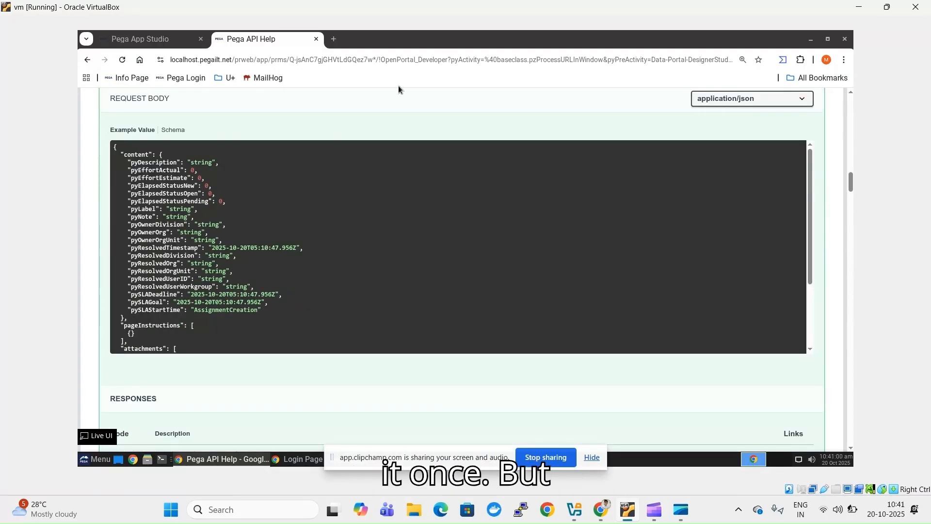
click(140, 43)
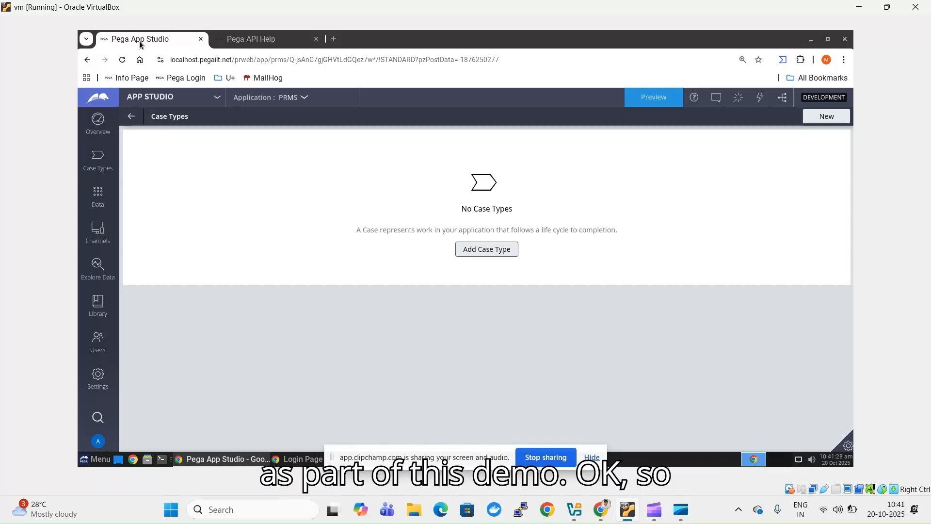
- Create a Standard case type named 'Procure Request' with the Advanced options shown
click(591, 457)
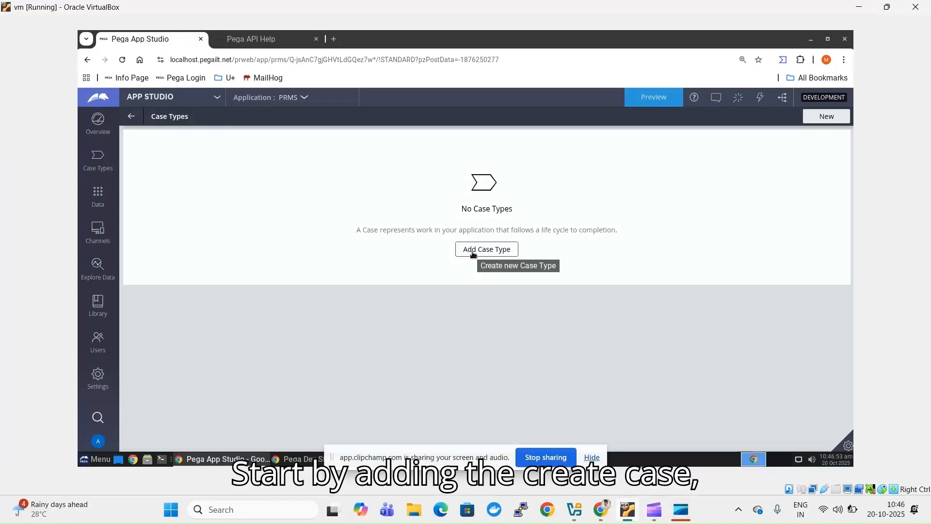
click(591, 457)
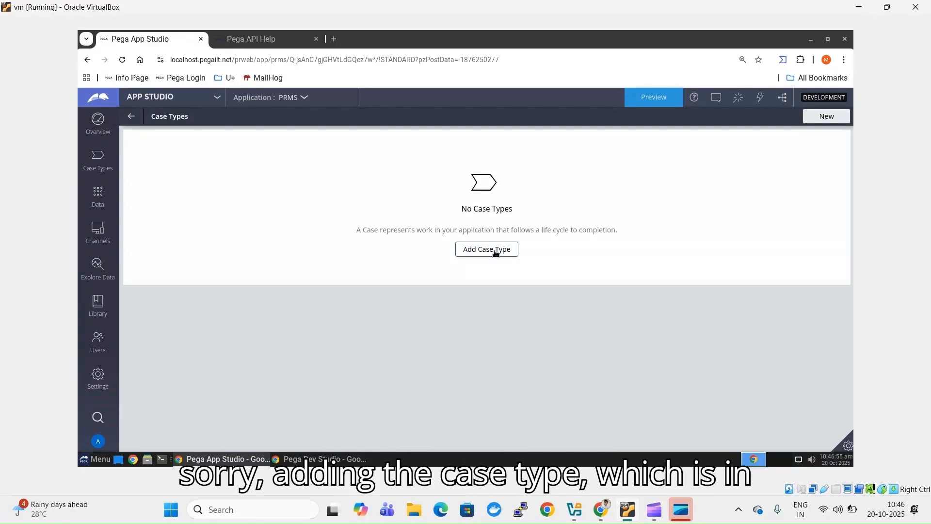
click(495, 251)
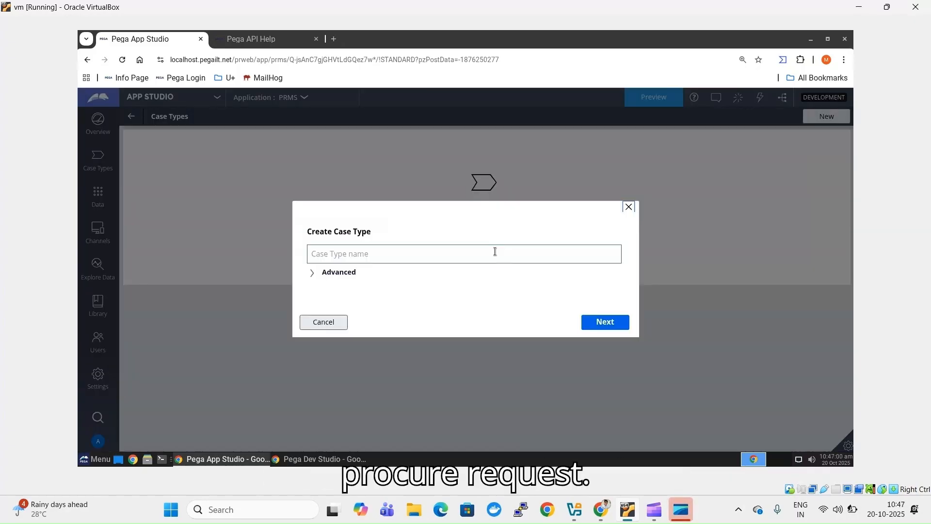
click(495, 251)
text(Pro)
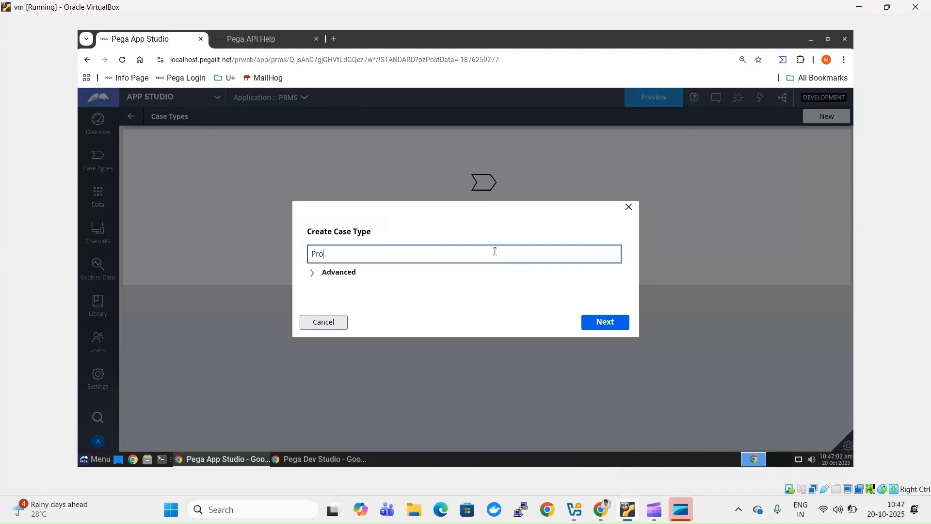
text(cure Request)
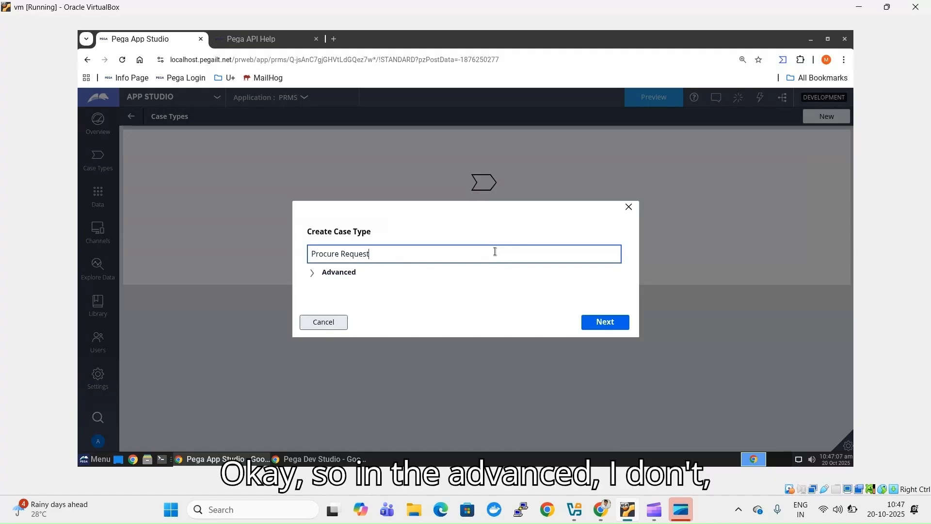
click(338, 272)
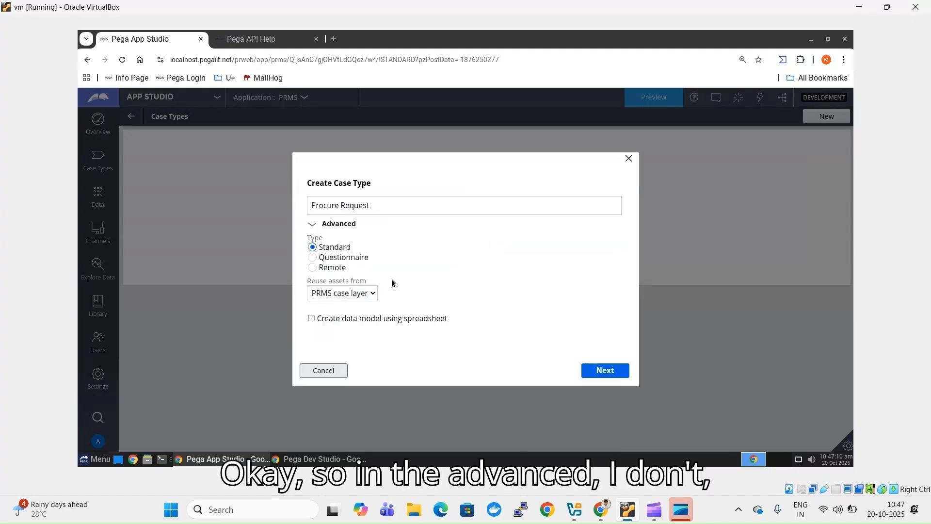
click(603, 377)
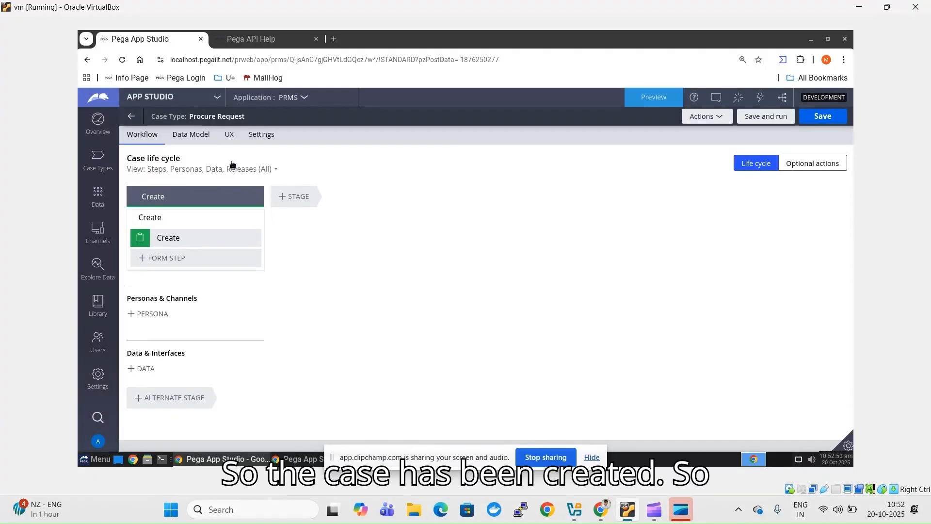
- Add a single-line text field 'Product Name' to the Procure Request data model
click(188, 141)
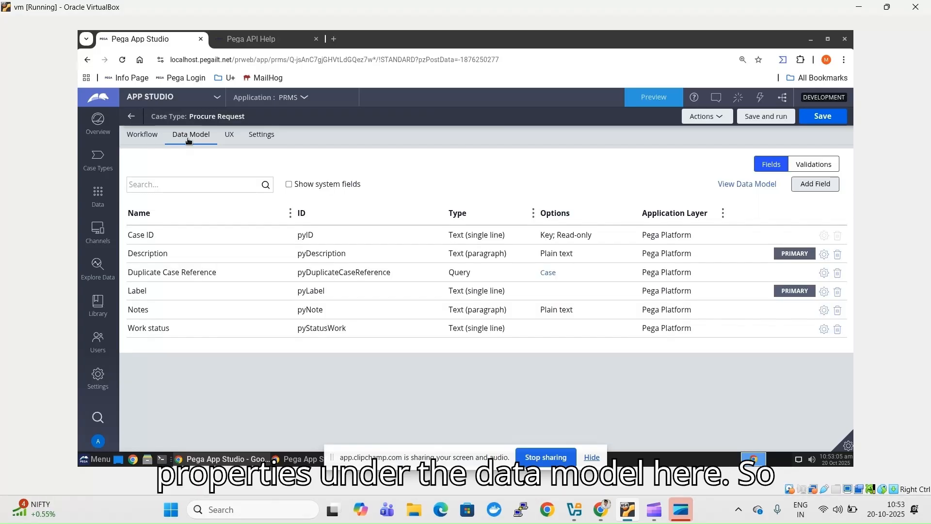
click(816, 187)
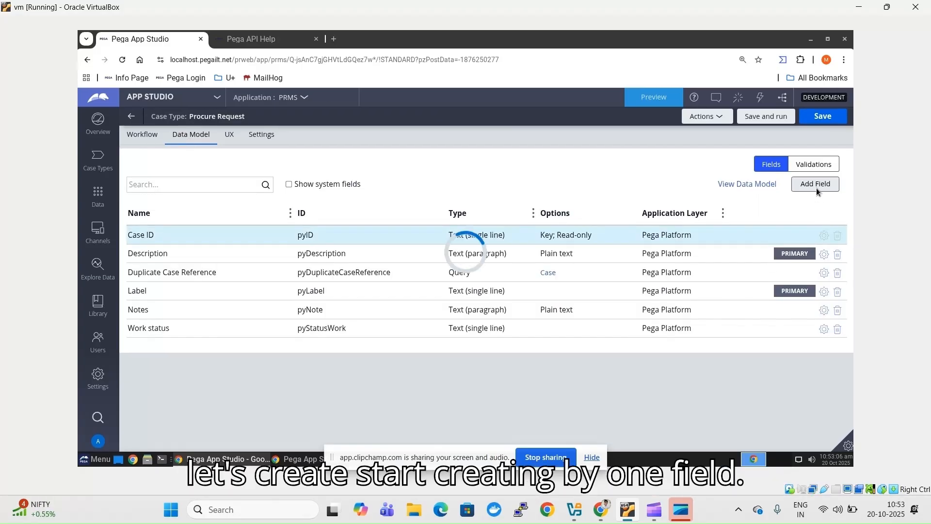
click(599, 460)
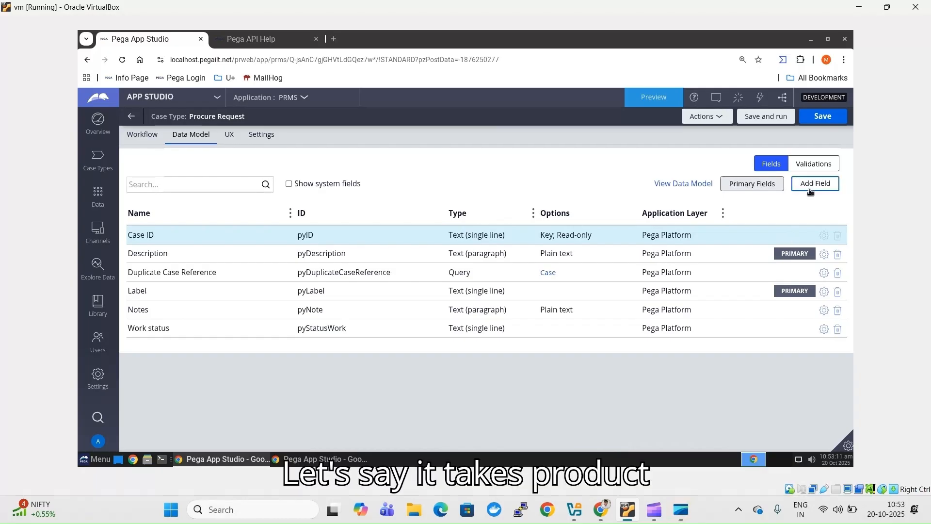
click(810, 190)
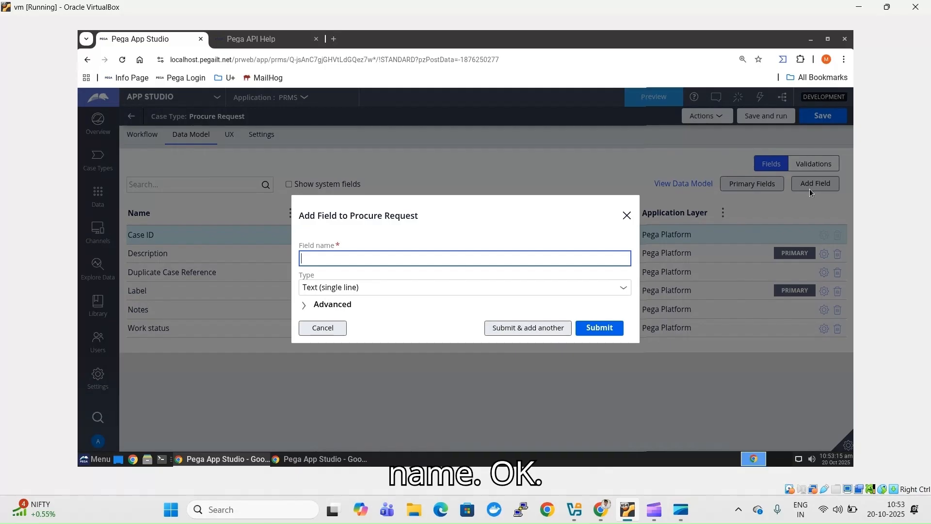
text(Pr)
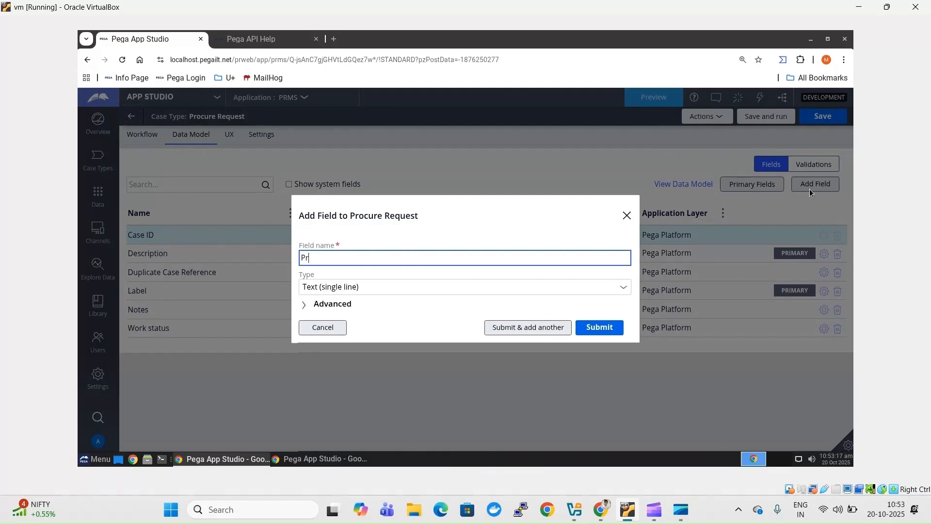
text(od)
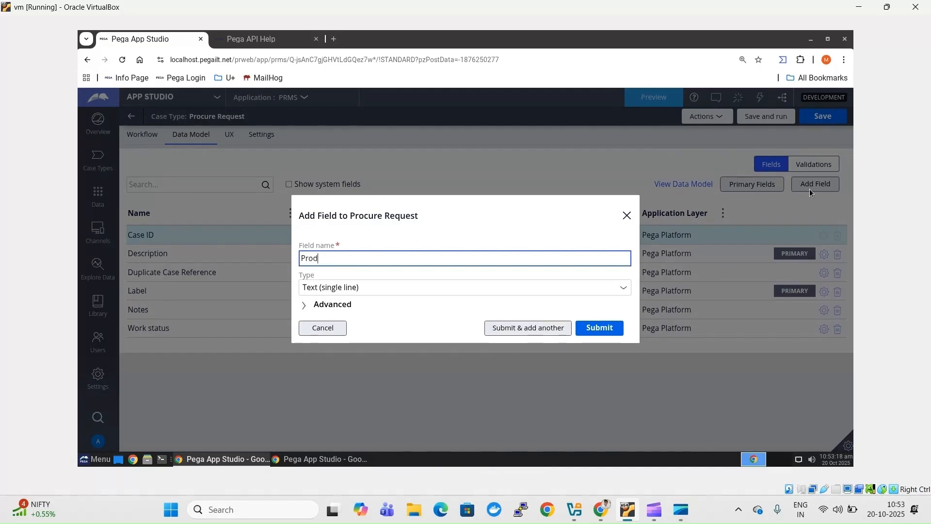
text(uc)
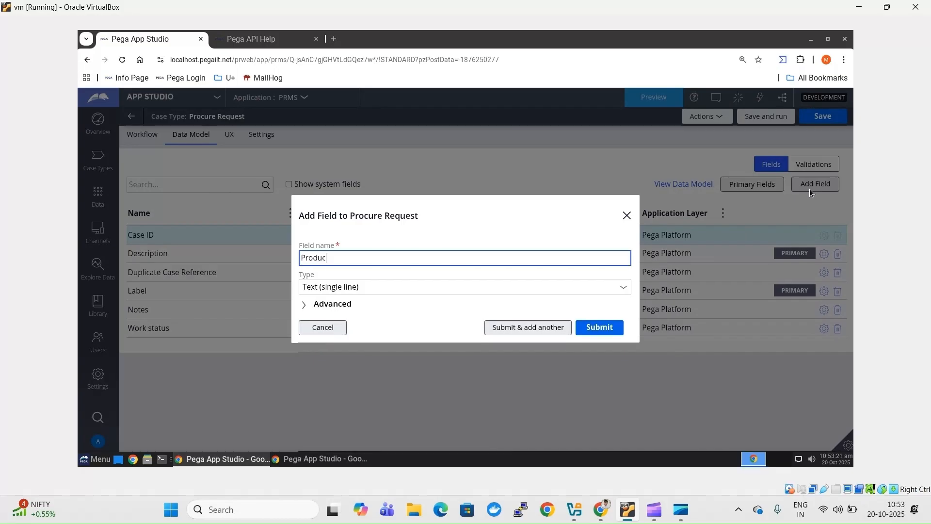
text(t NAm)
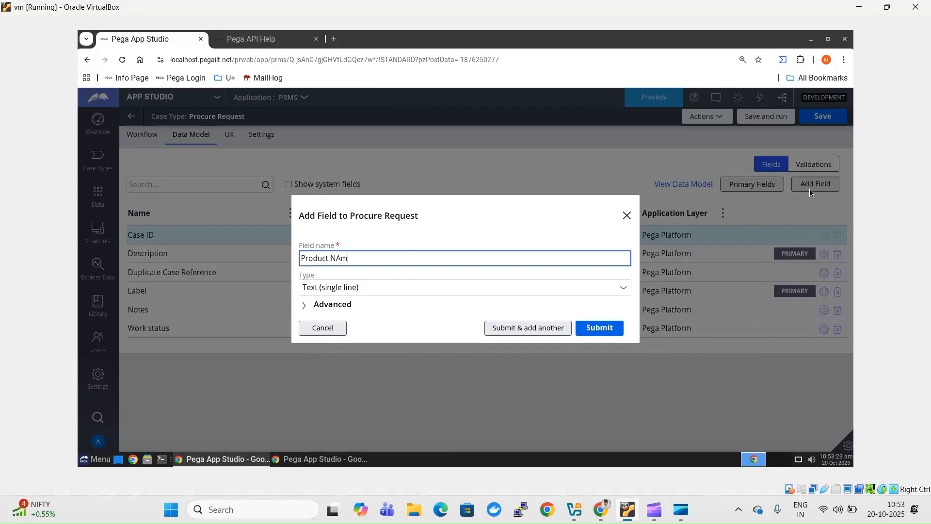
key(BackSpace)
key(BackSpace)
text(ame)
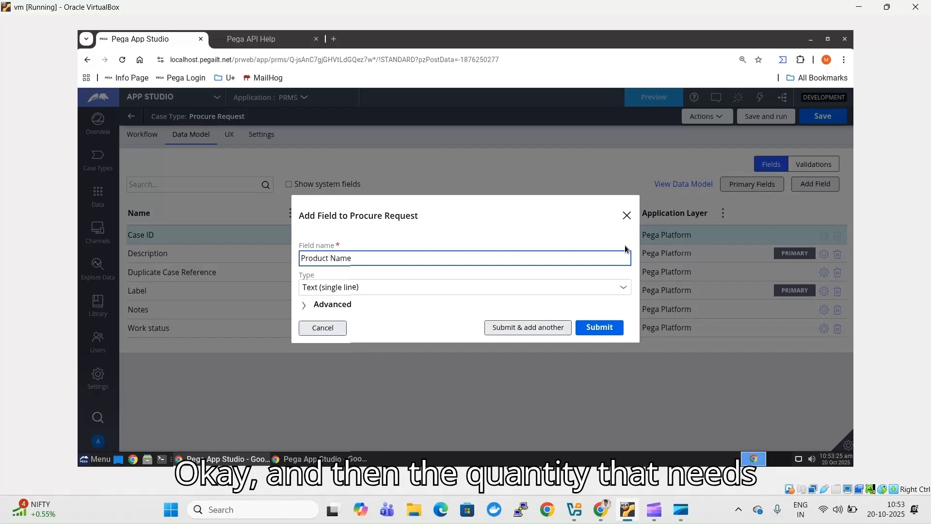
click(521, 326)
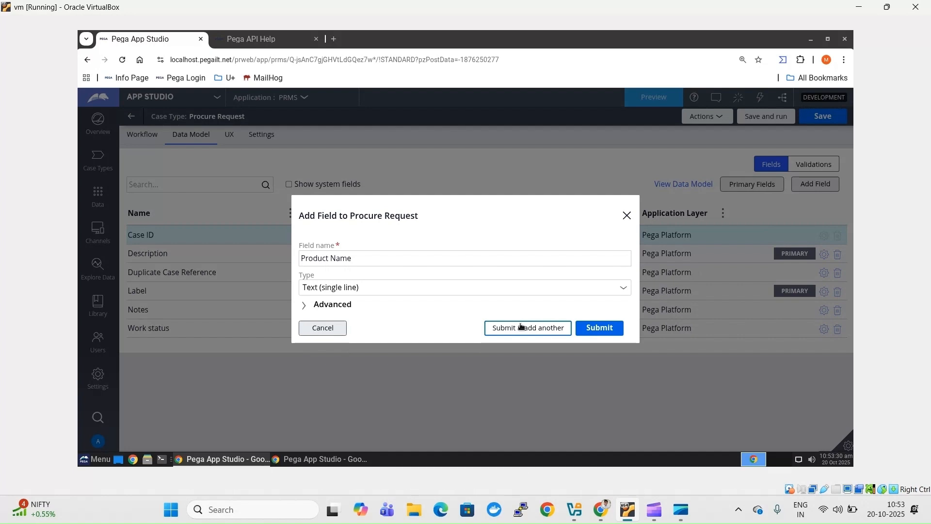
click(521, 326)
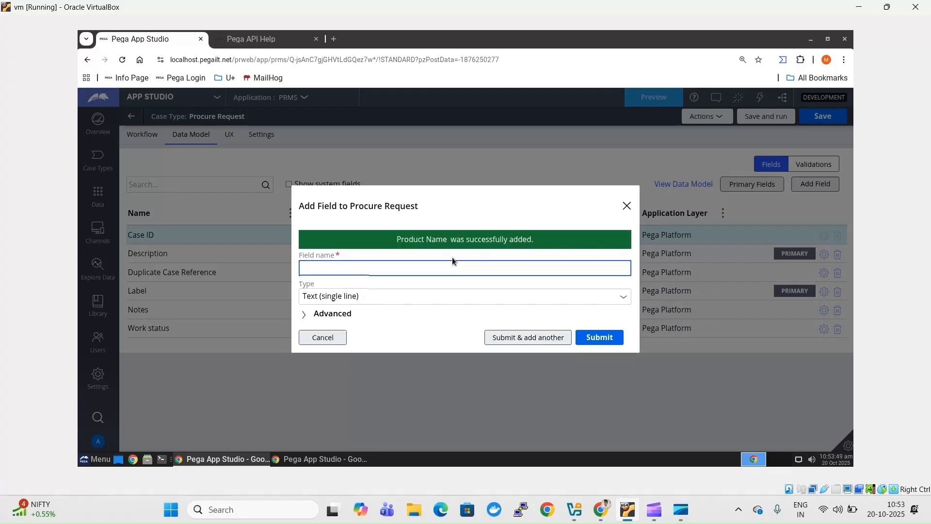
- Add a 'Quantity' field of type Integer
text(Quan)
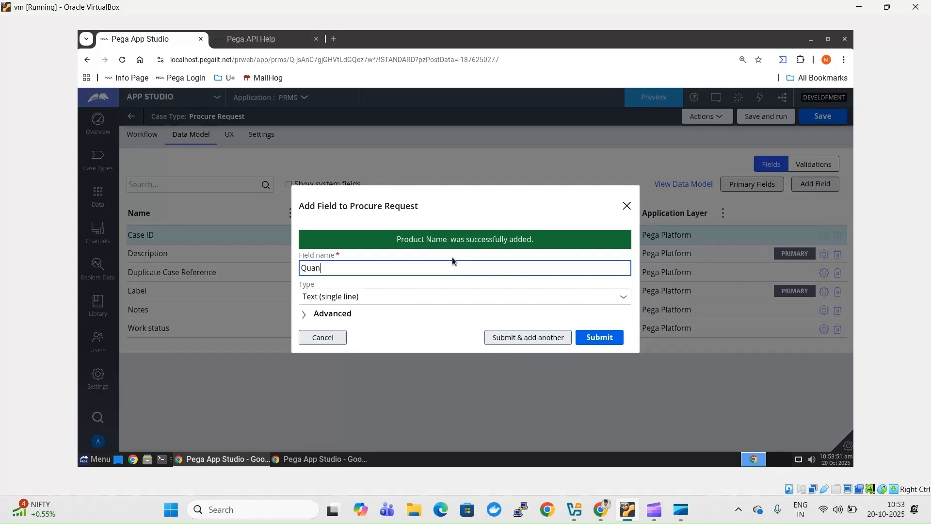
text(tity)
click(462, 207)
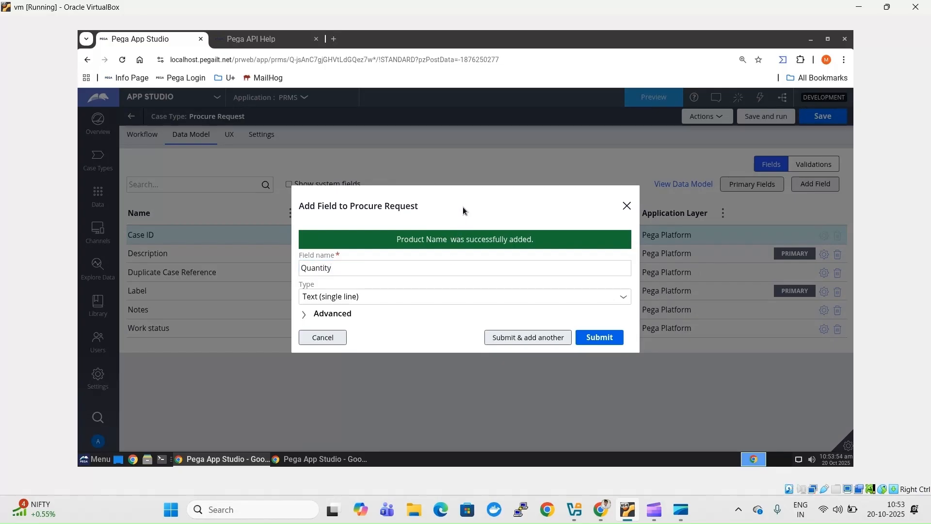
click(405, 302)
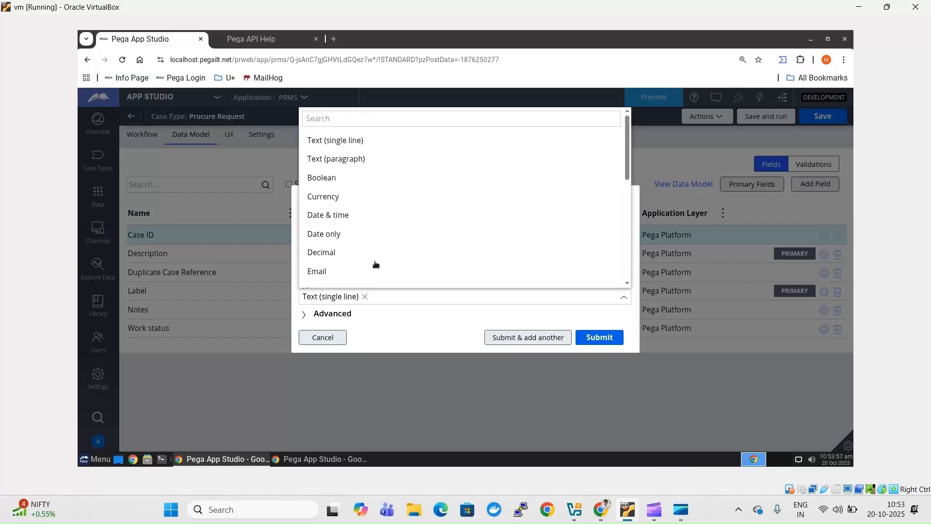
scroll(335, 234, down, 1)
click(342, 277)
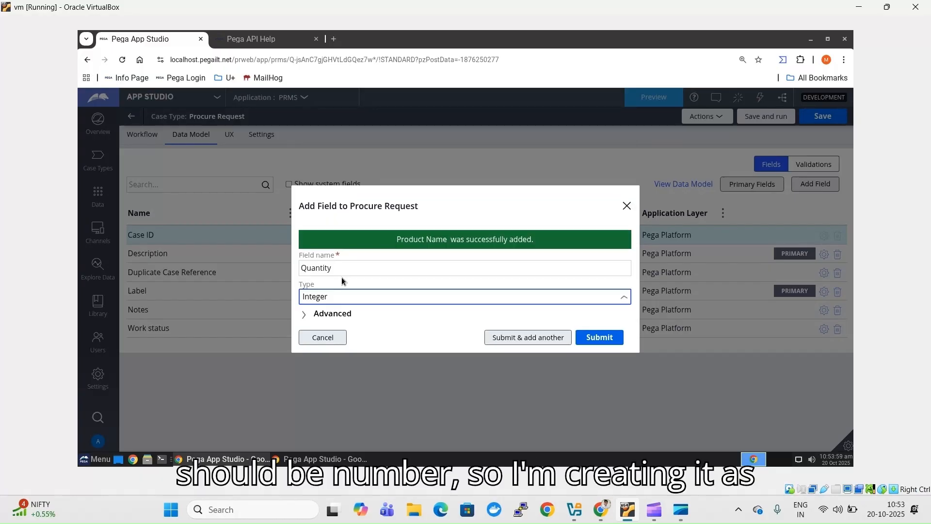
click(598, 338)
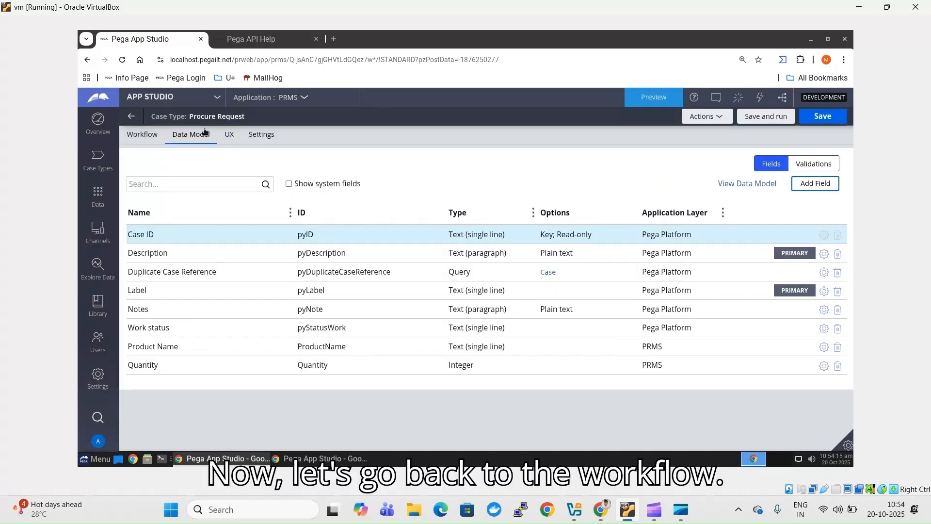
- Add a 'FullFill' stage after the Create stage in the life cycle
click(138, 138)
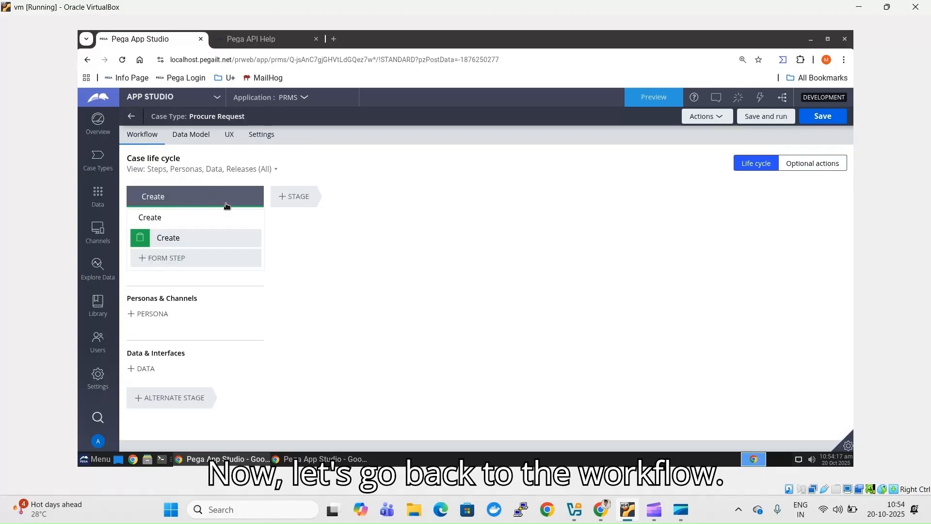
click(184, 236)
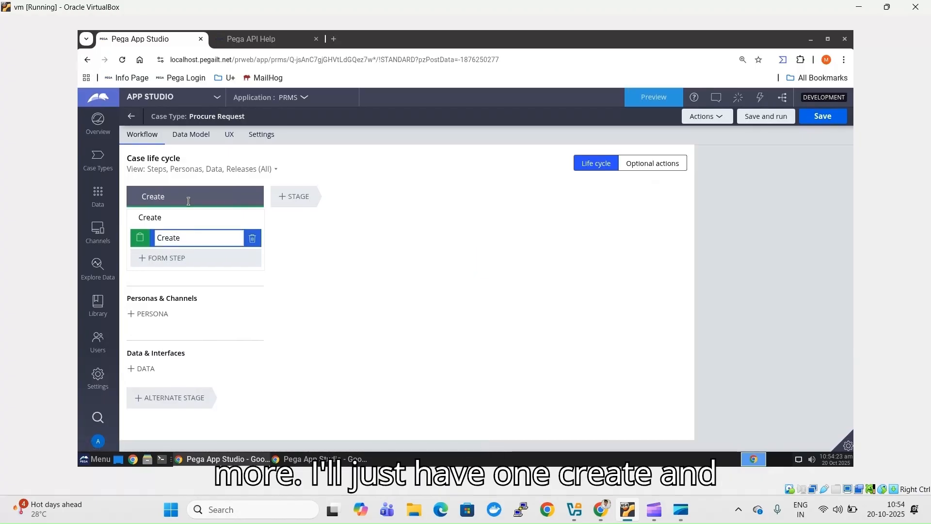
click(296, 199)
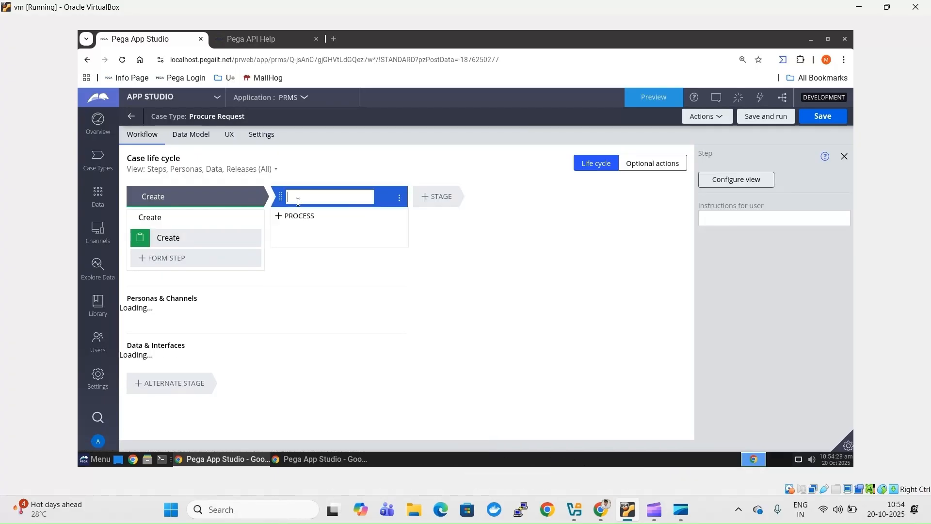
text(FullFill)
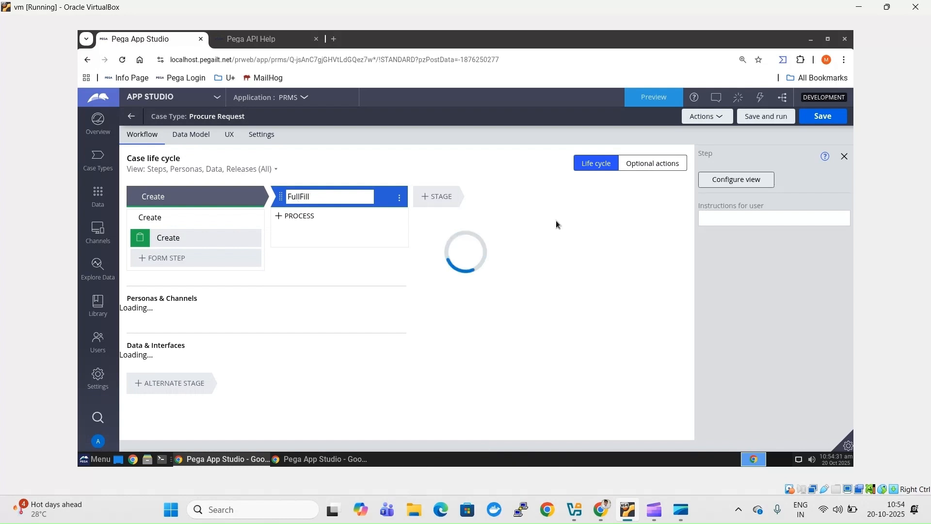
- Add a 'Resolution' stage set to resolve the case, and save the case type
click(443, 206)
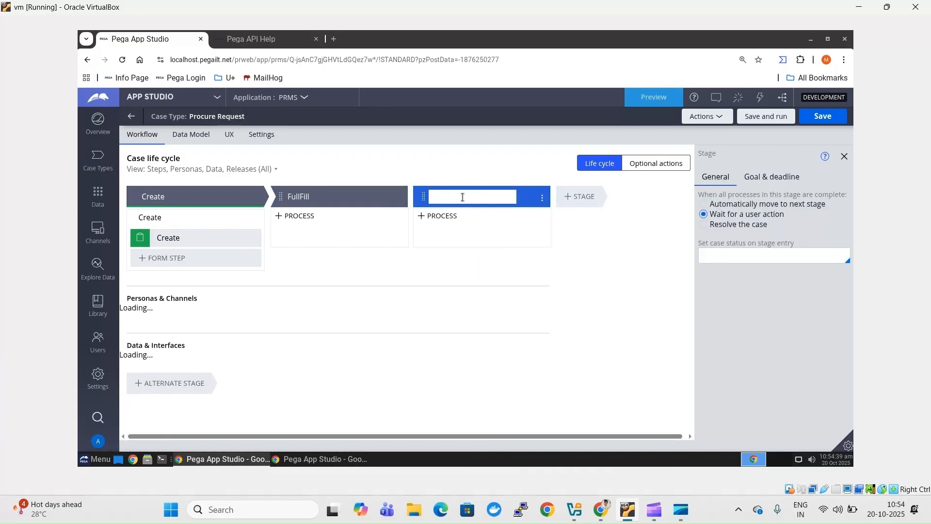
text(R)
key(BackSpace)
text(so)
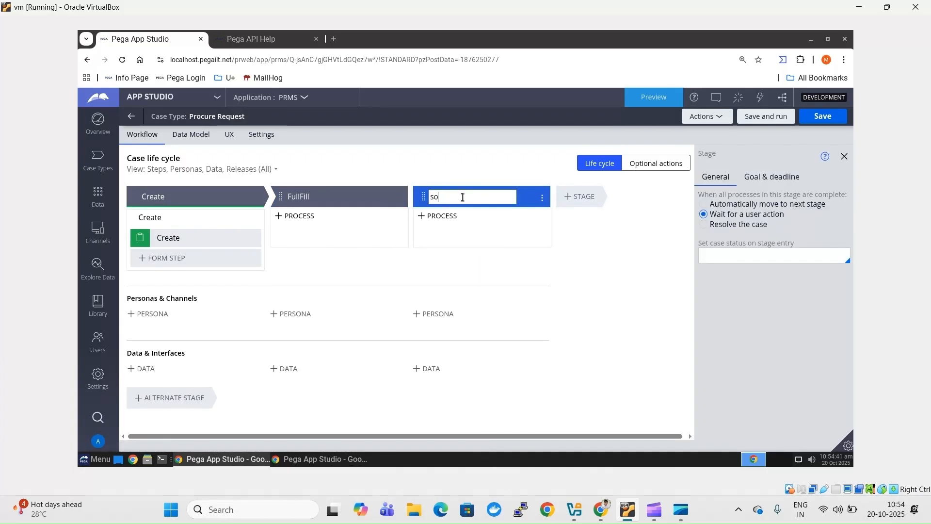
key(BackSpace)
key(BackSpace)
text(Resolution)
click(583, 198)
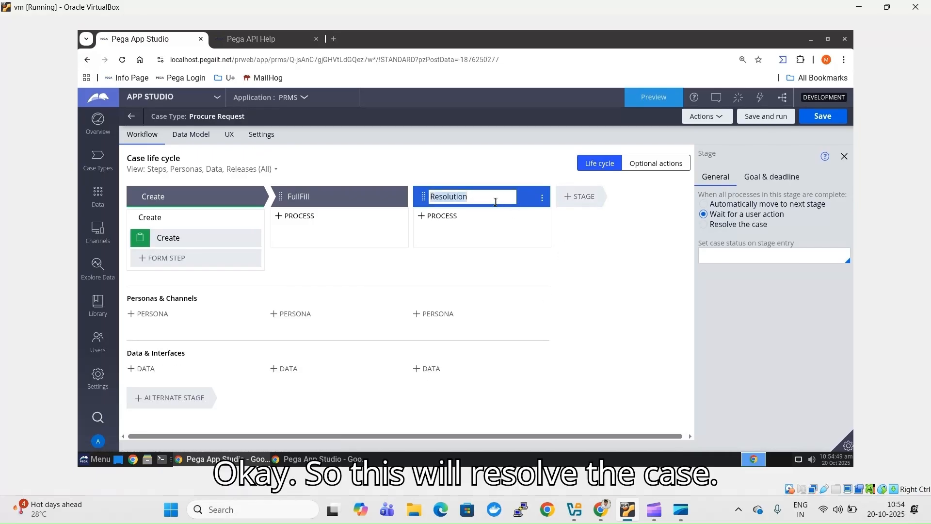
click(704, 225)
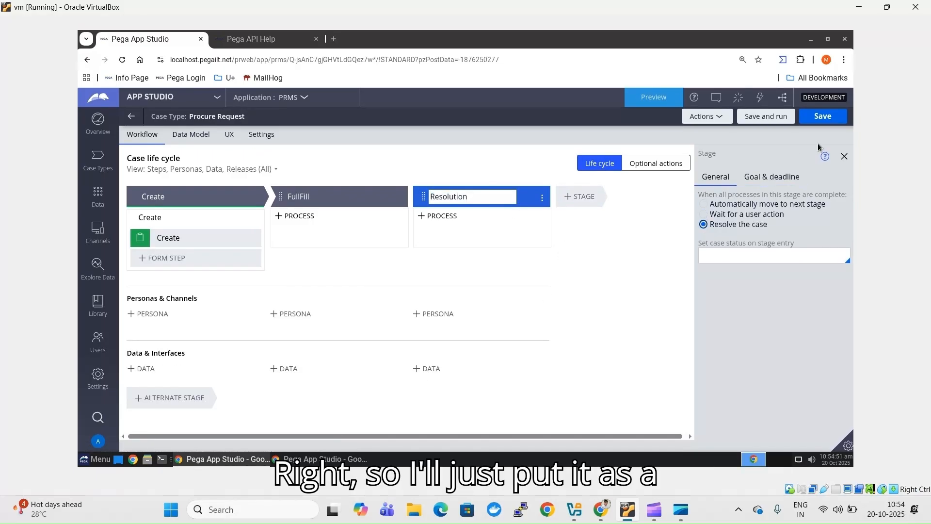
click(828, 120)
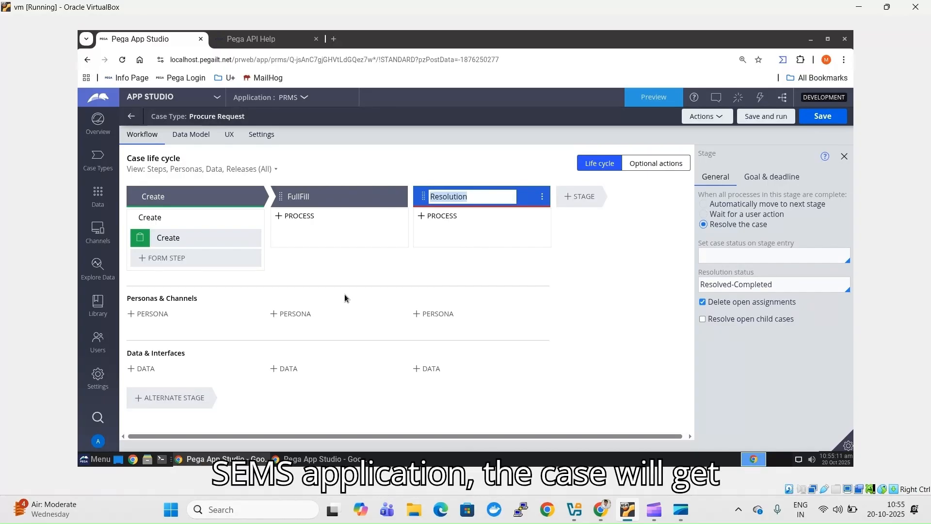
- Open the Create step's form and remove the Primary fields group
click(187, 240)
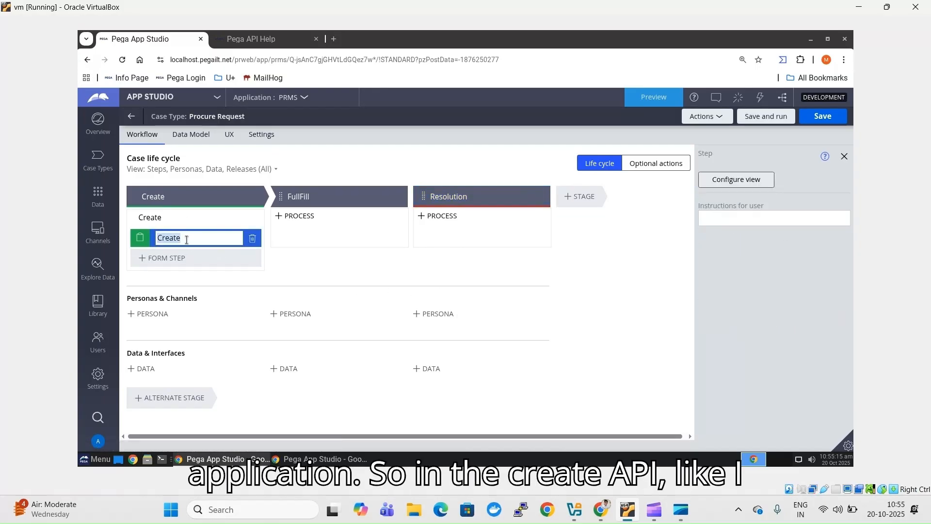
click(753, 184)
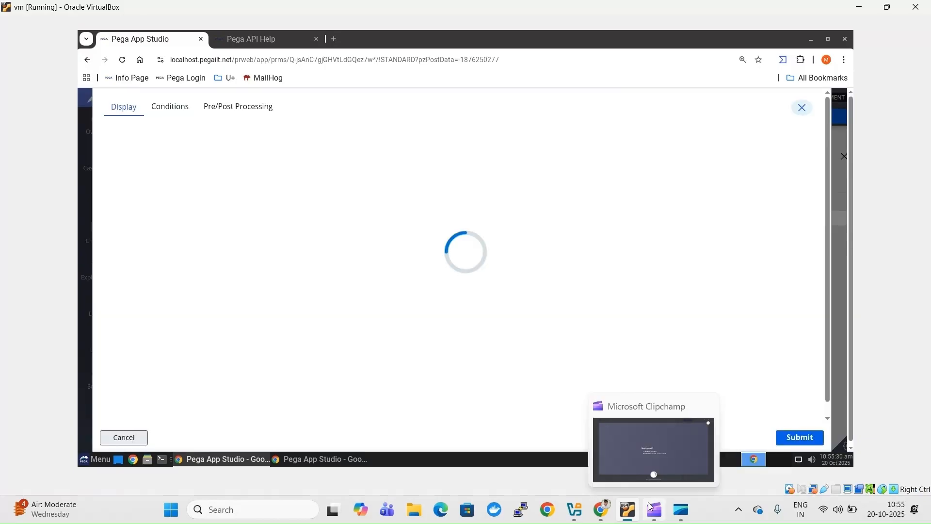
click(648, 502)
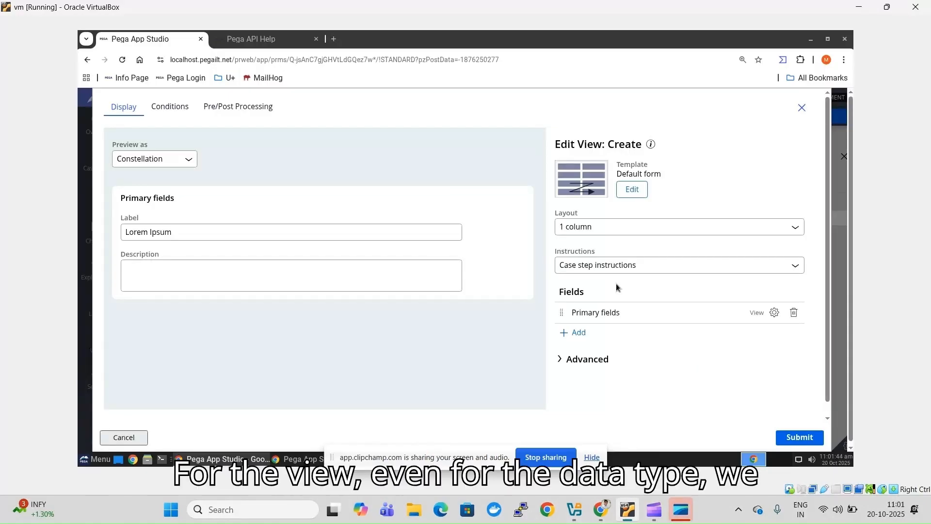
click(586, 458)
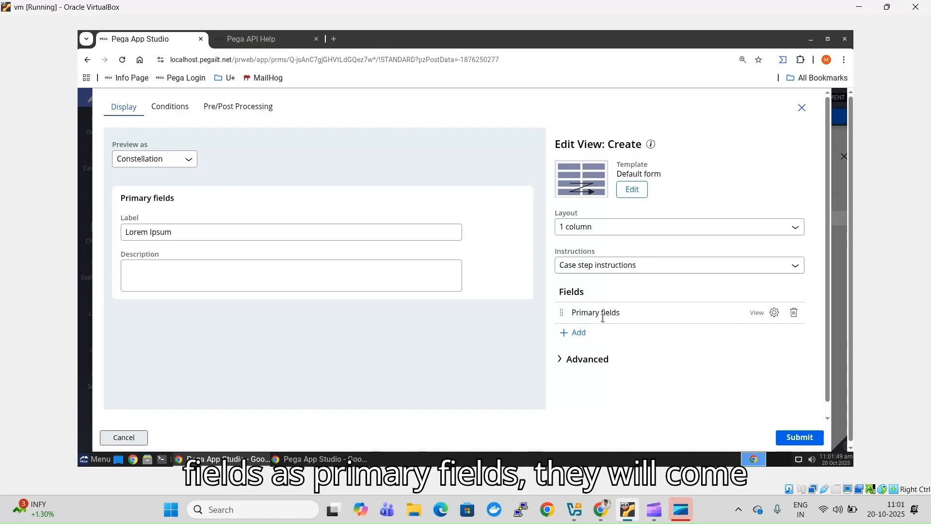
click(795, 313)
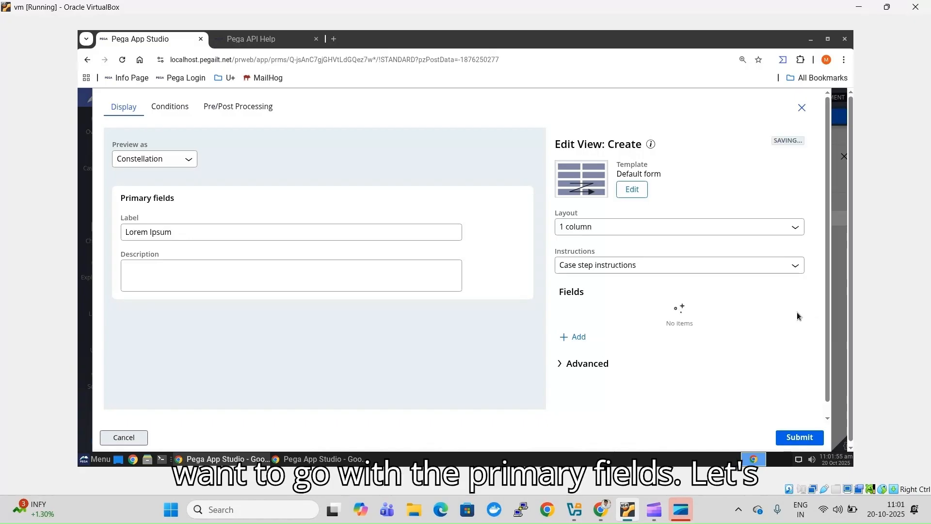
- Put Product Name and Quantity on the form, save Procure Request, and dismiss the SUMS welcome
click(579, 338)
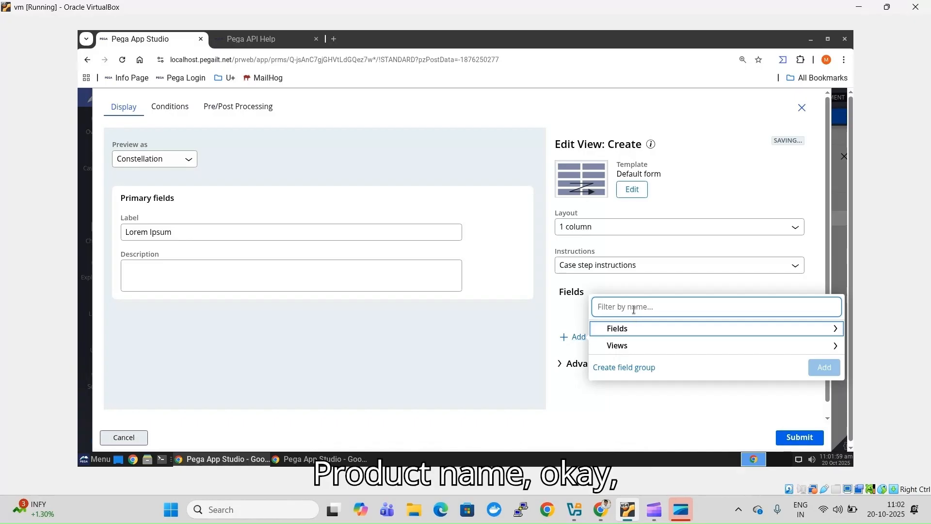
text(Pro)
click(598, 324)
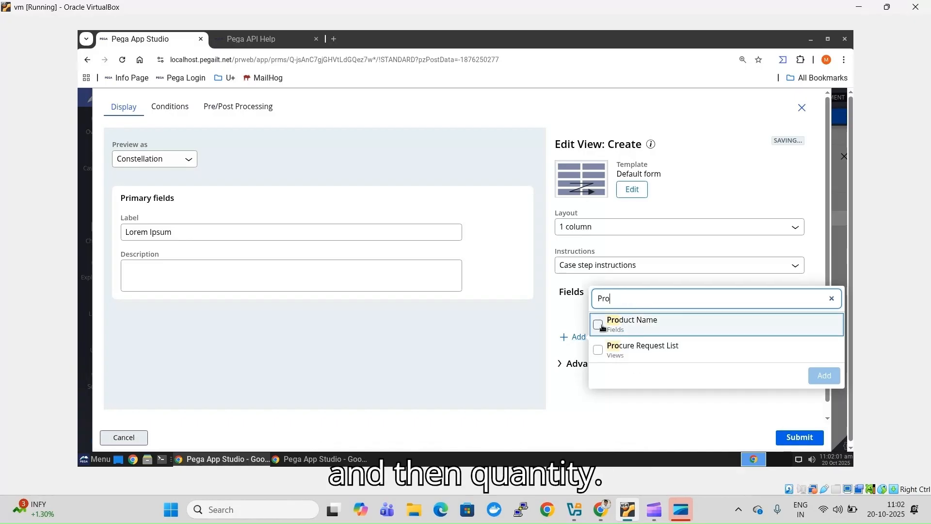
click(811, 378)
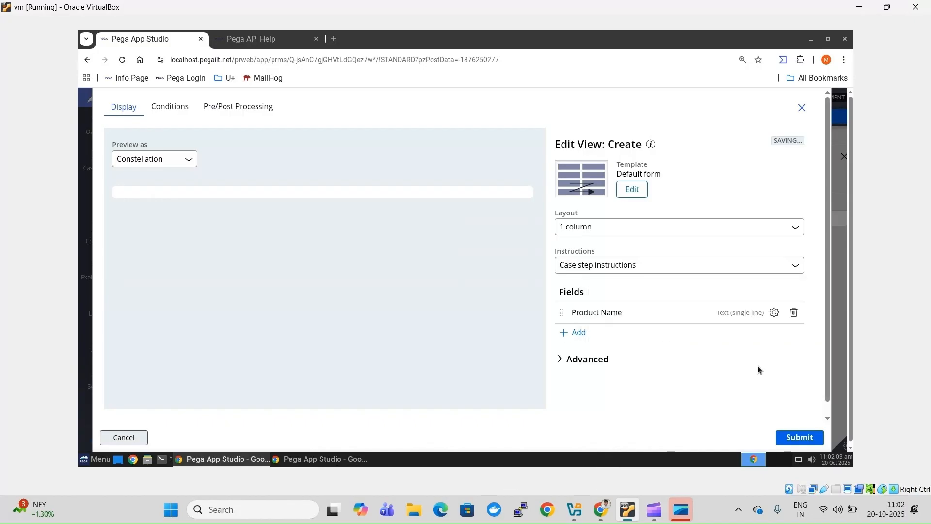
click(573, 333)
text(Qu)
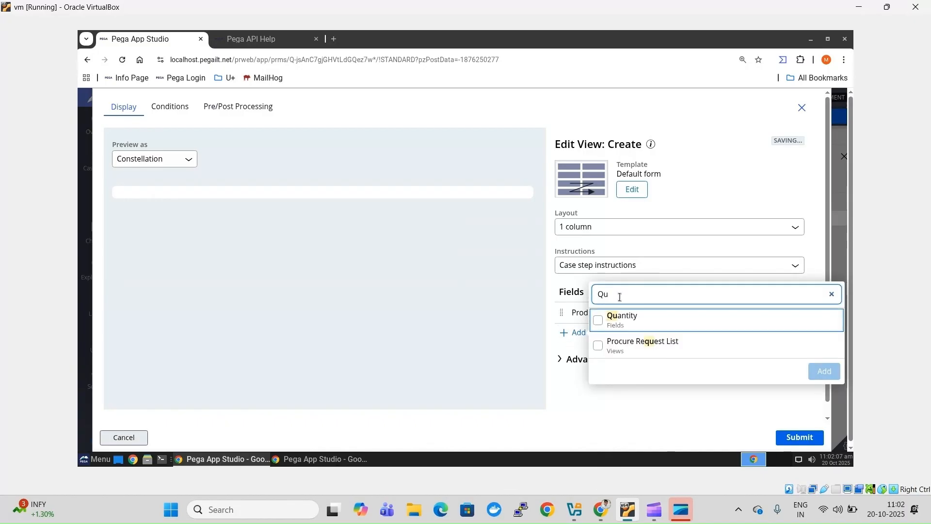
click(600, 319)
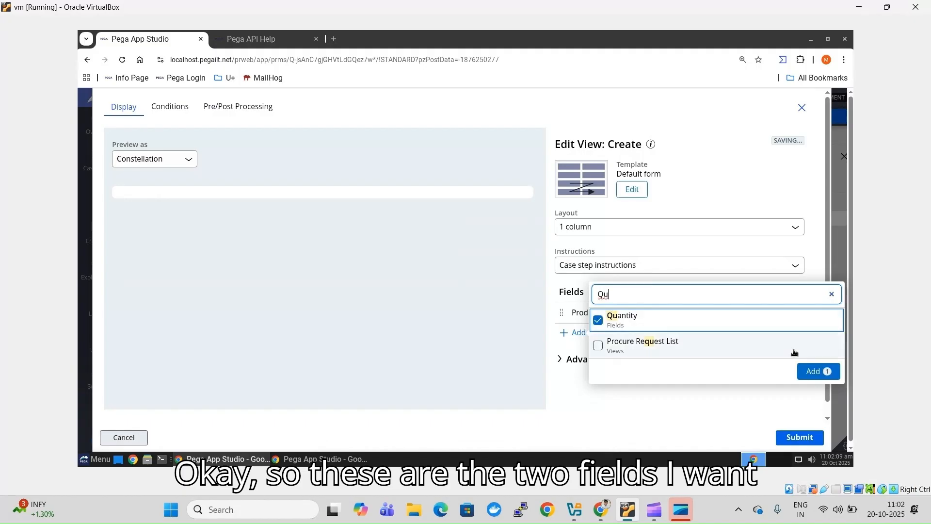
click(810, 371)
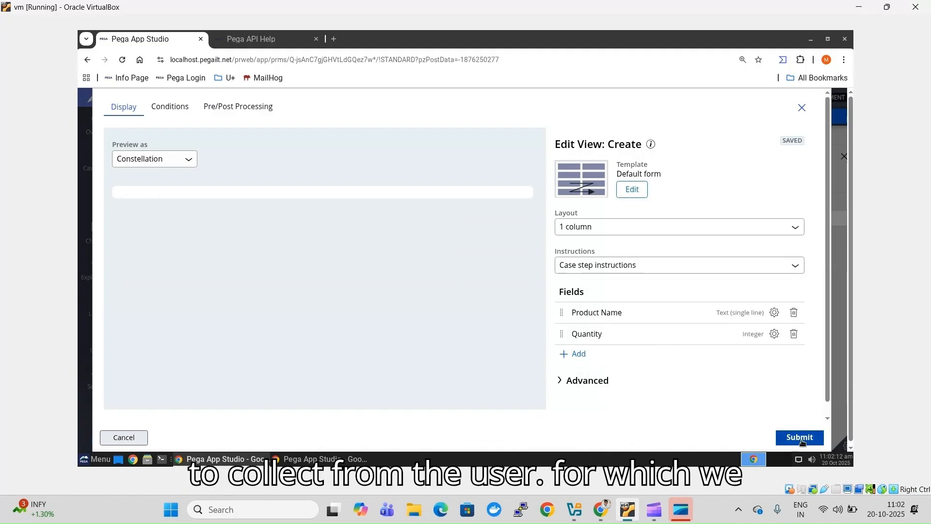
click(801, 438)
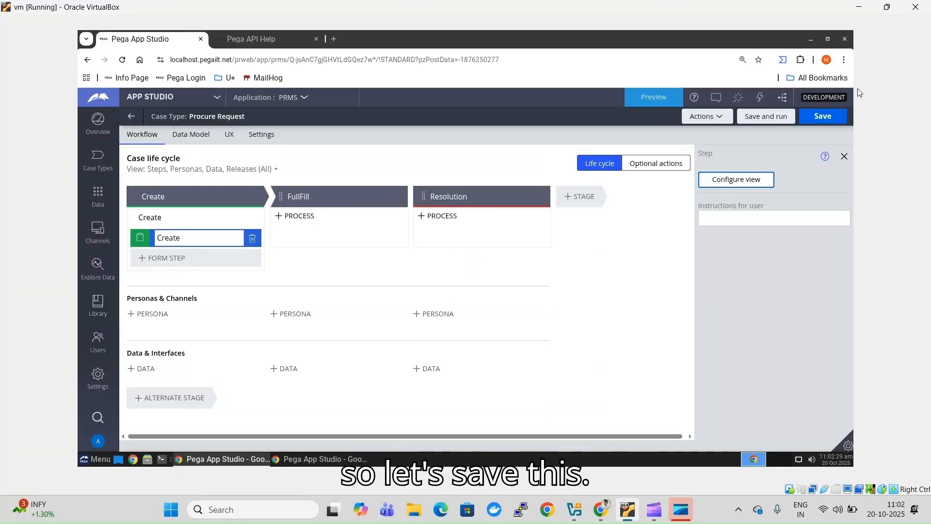
click(823, 116)
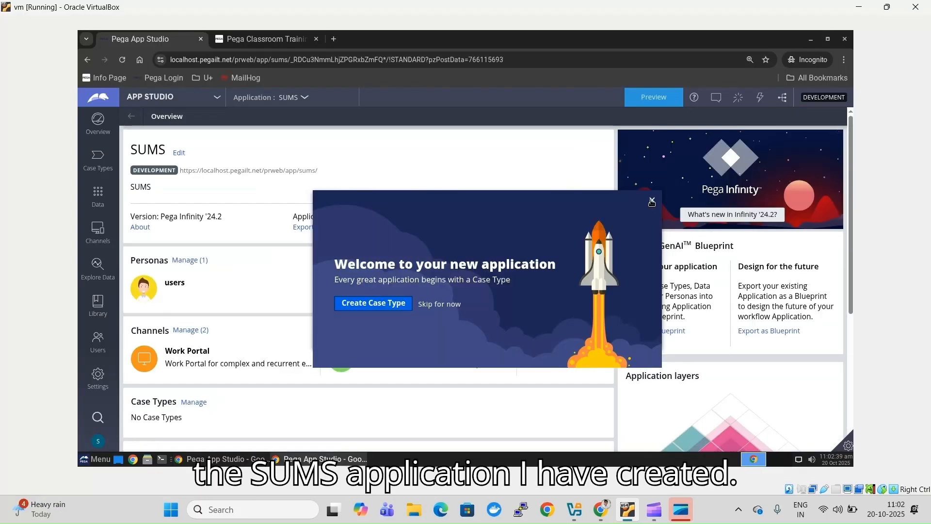
click(650, 199)
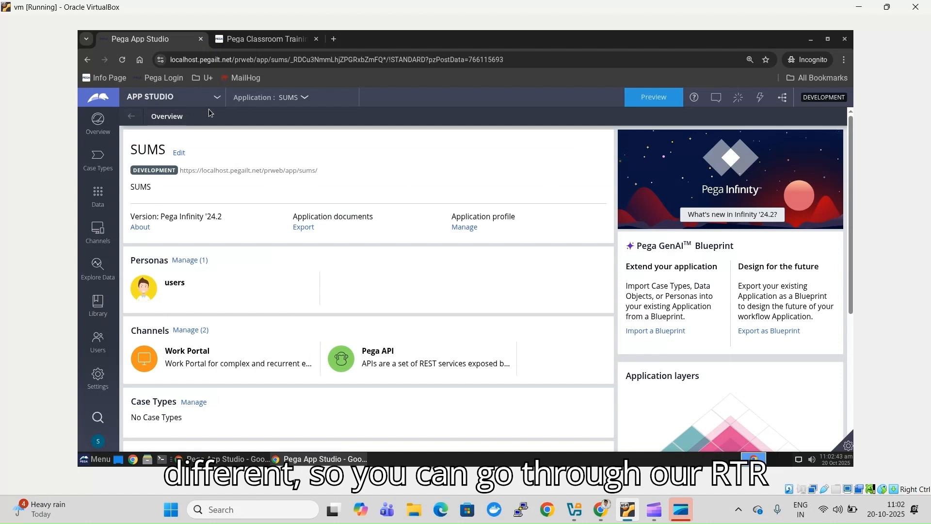
- From the Case Types list, add a new case type named 'Vendor Request'
click(91, 170)
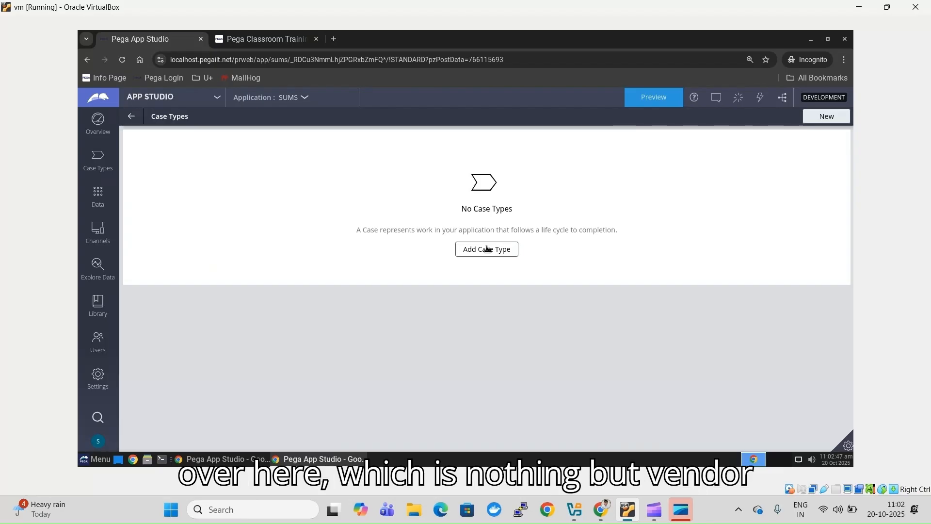
click(488, 249)
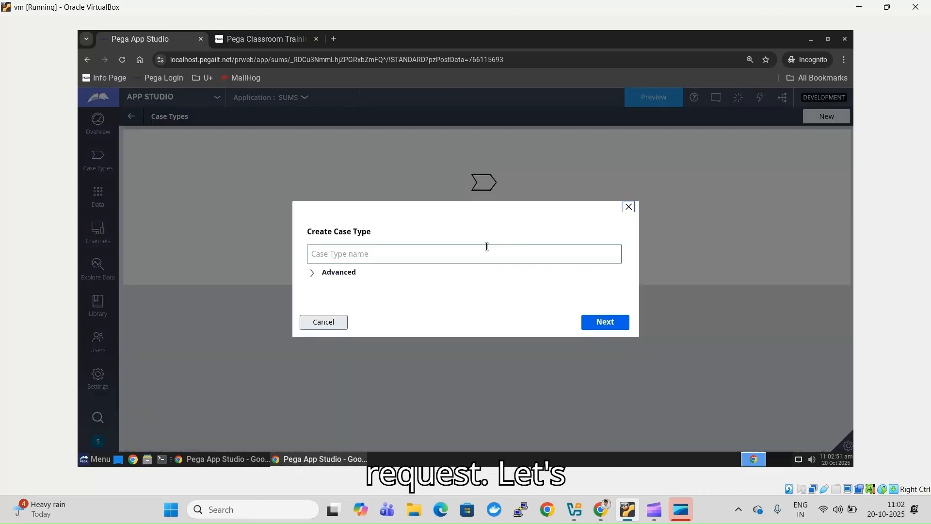
click(457, 255)
text(Vendor)
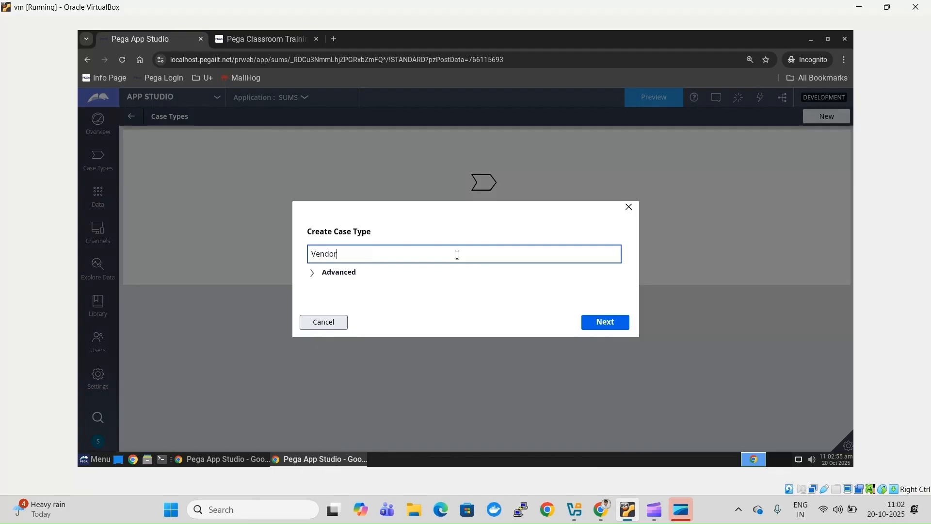
text( Requt)
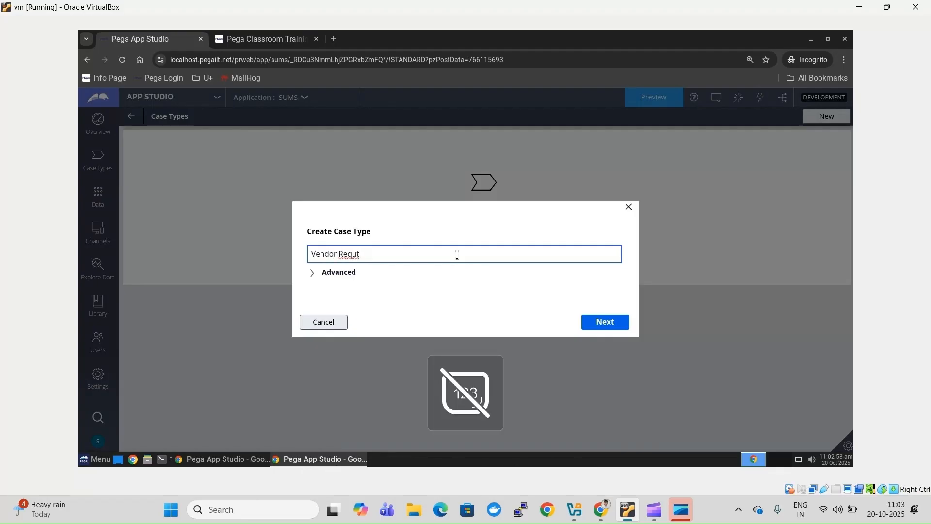
key(BackSpace)
text(est)
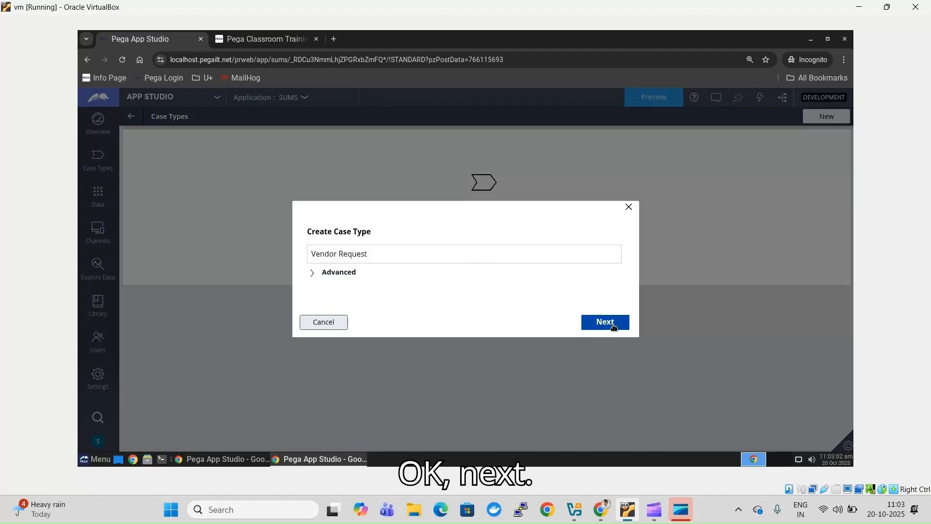
click(613, 325)
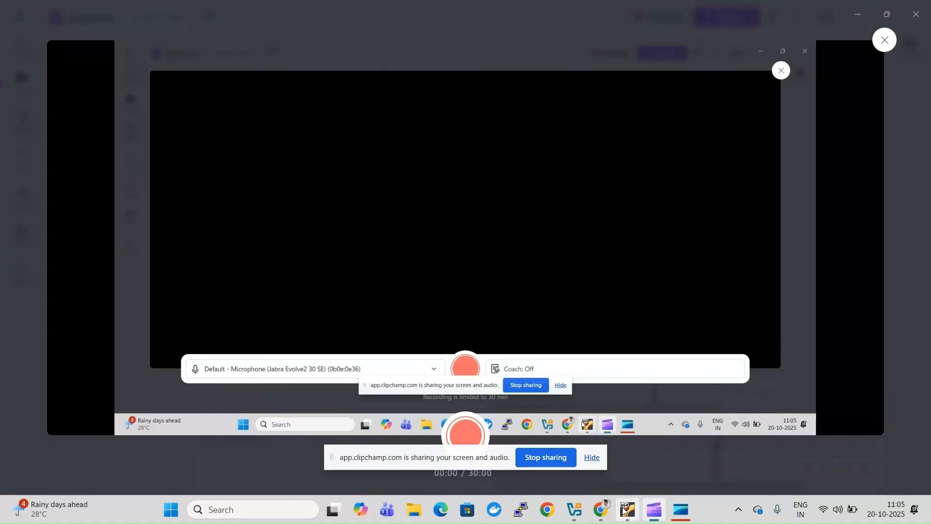
click(625, 509)
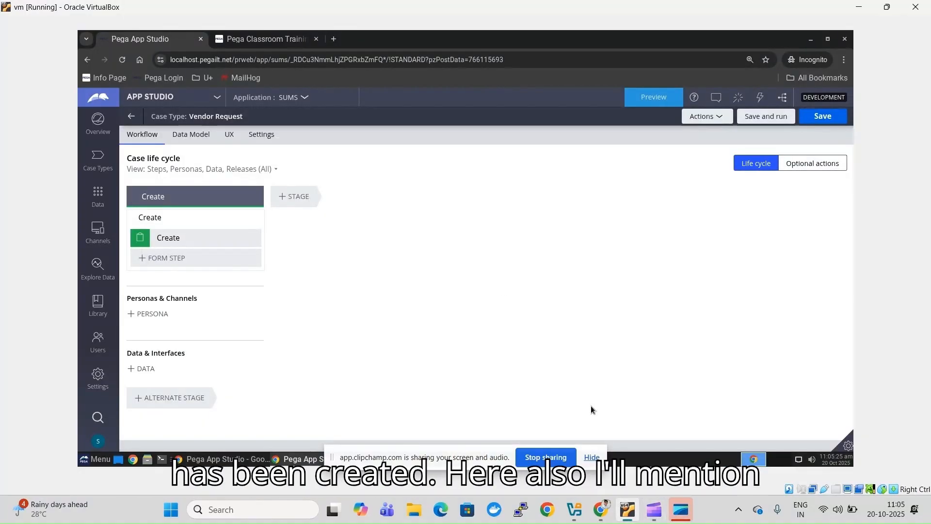
- Add a single-line text field 'Product Name' to the Vendor Request data model
click(592, 456)
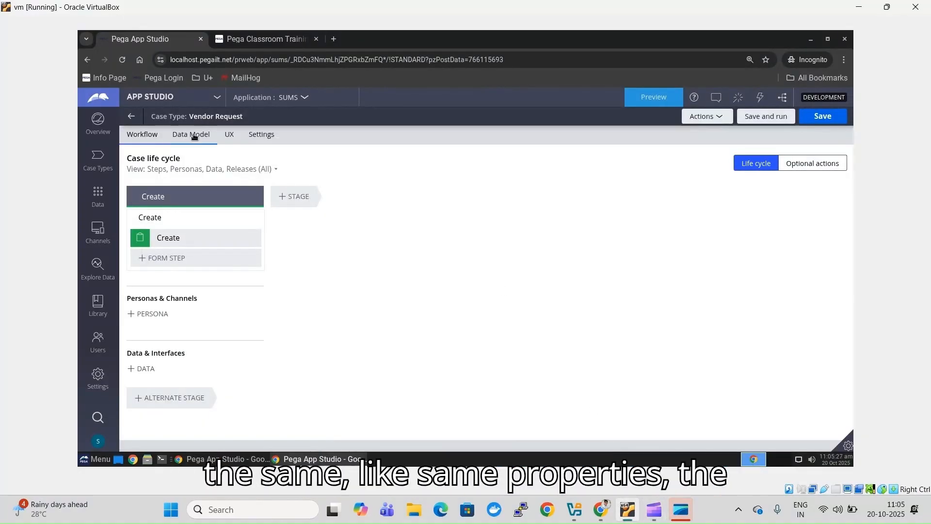
click(194, 135)
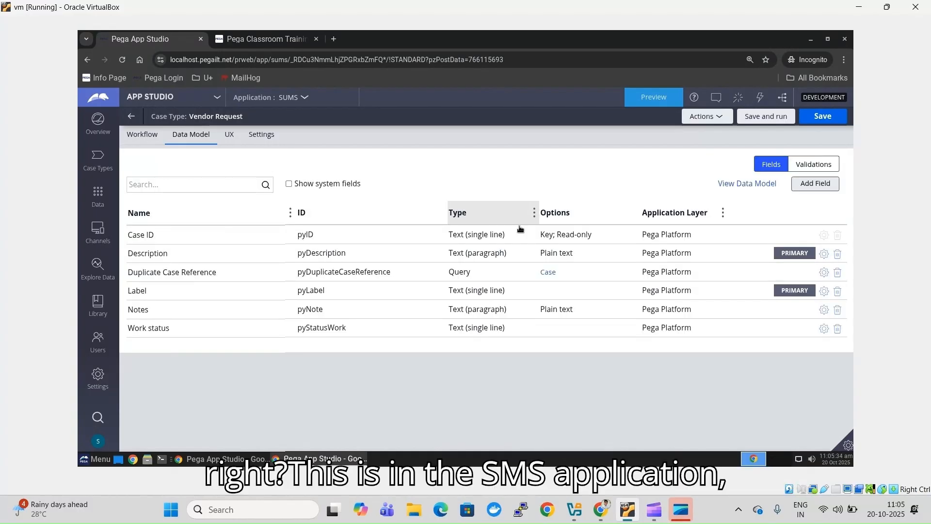
click(520, 232)
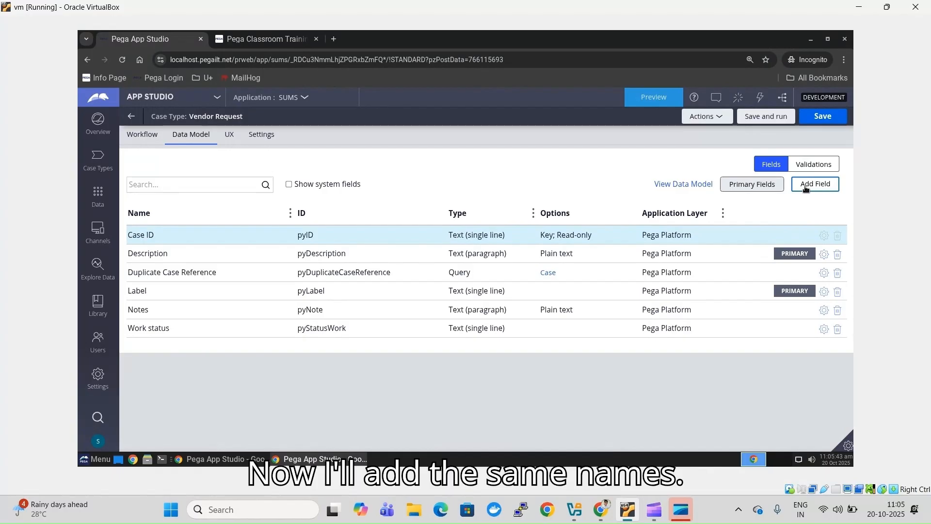
click(806, 188)
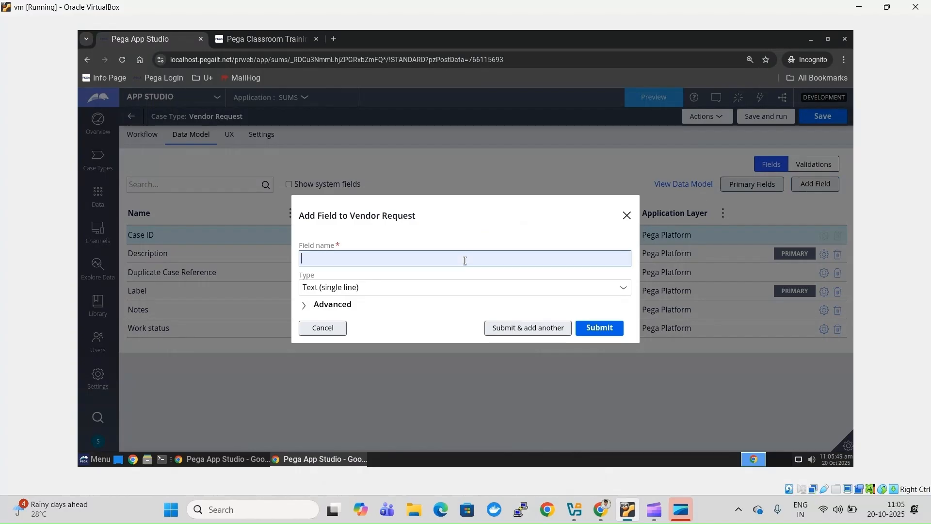
text(Product )
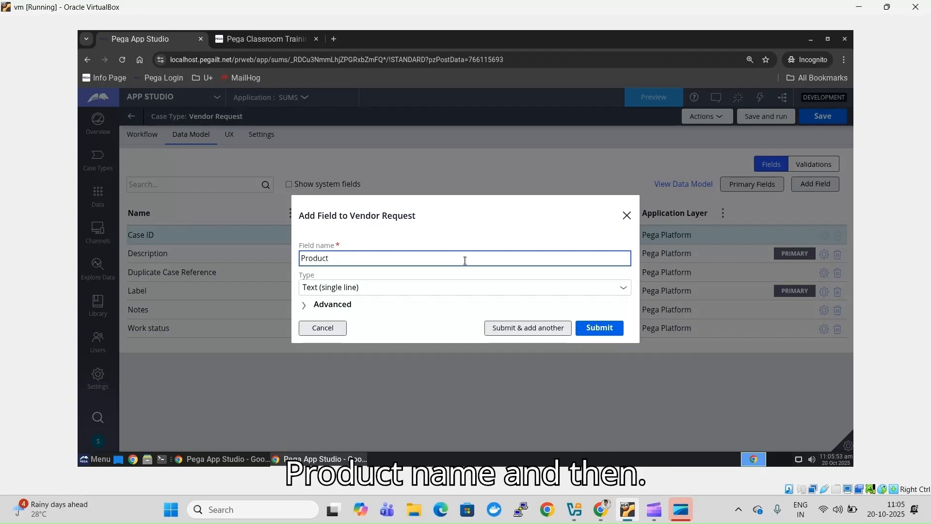
text(Name)
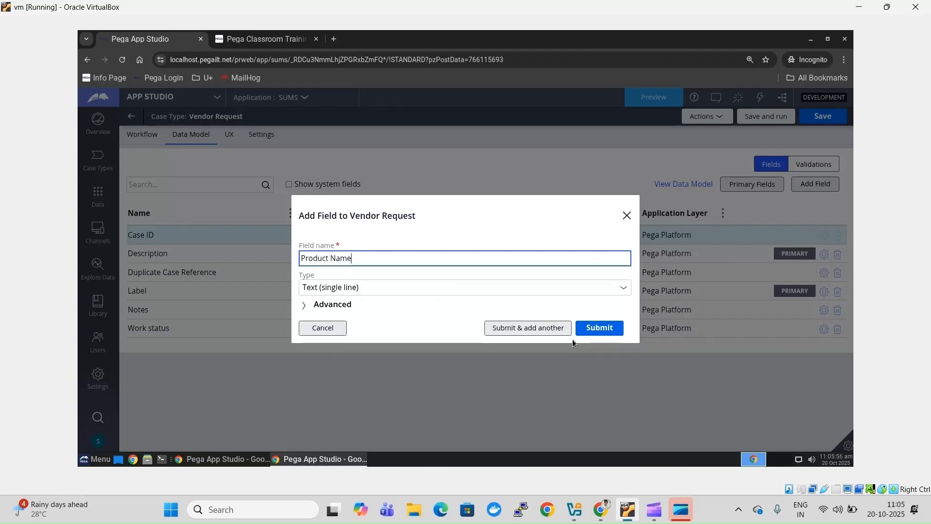
click(549, 336)
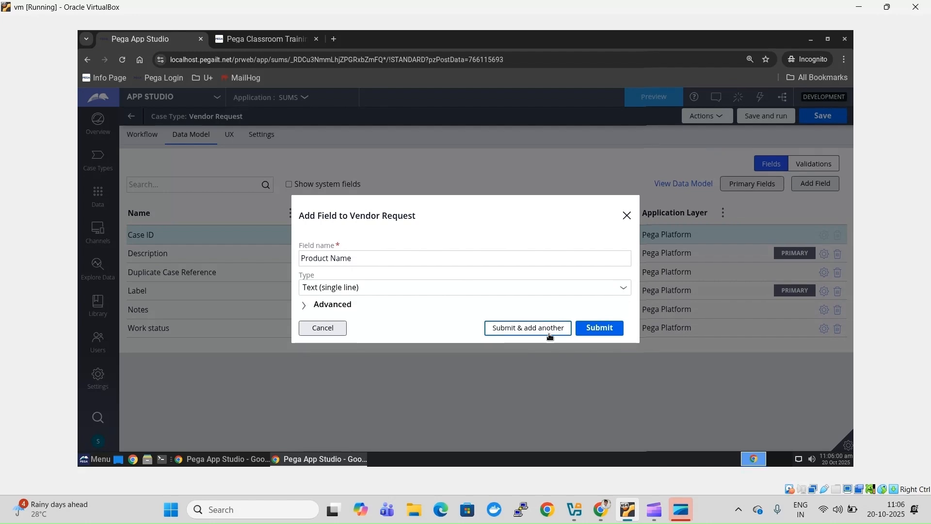
click(550, 336)
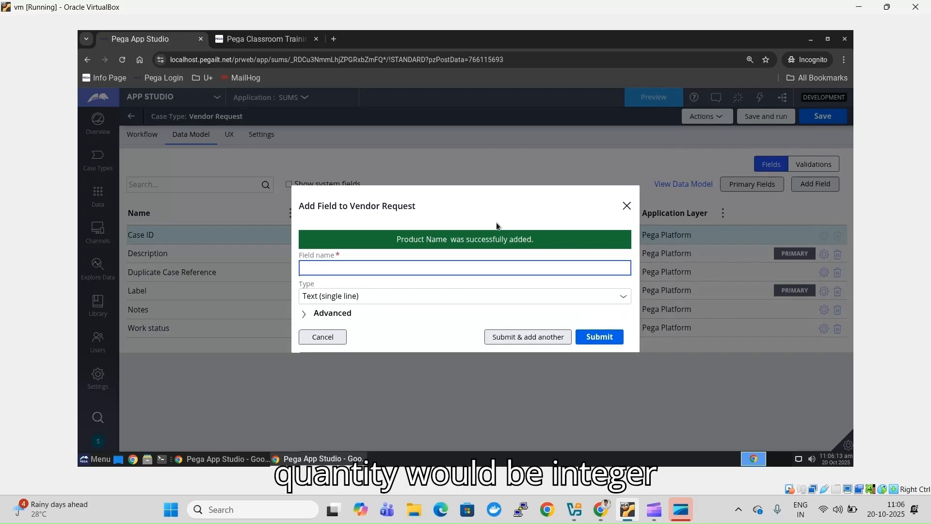
- Add a 'Quantity' field of type Integer
text(Quantity)
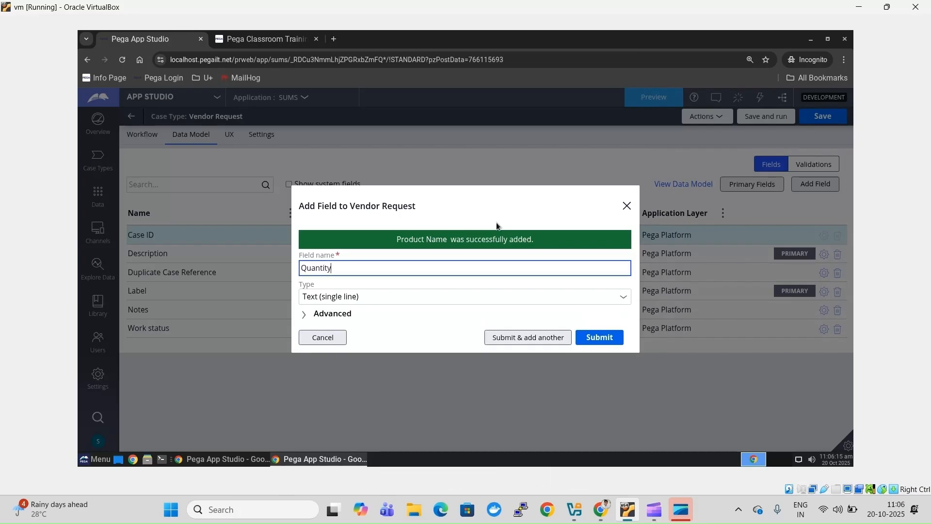
click(413, 301)
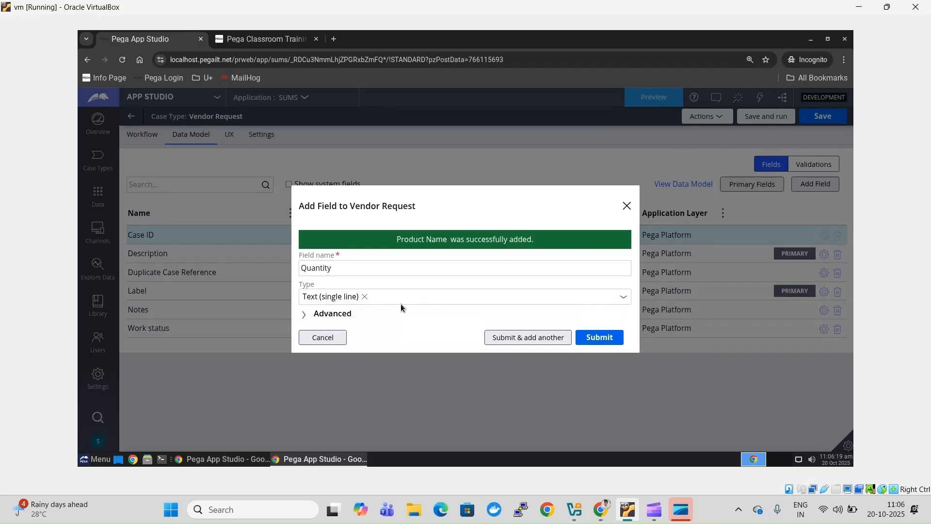
click(401, 303)
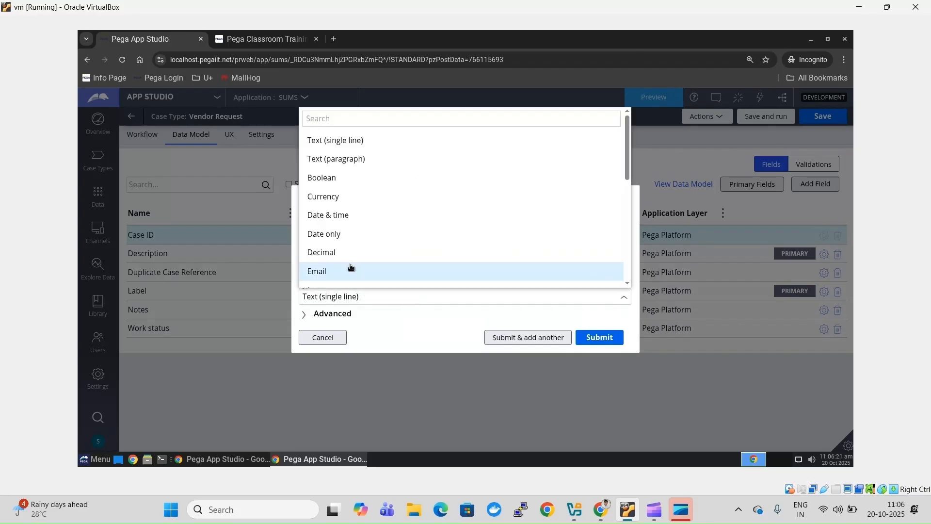
text(in)
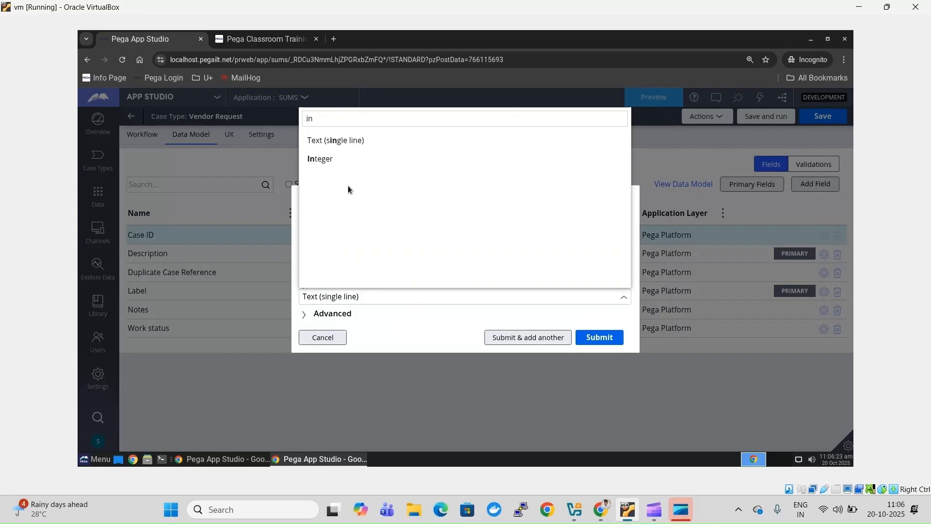
click(338, 156)
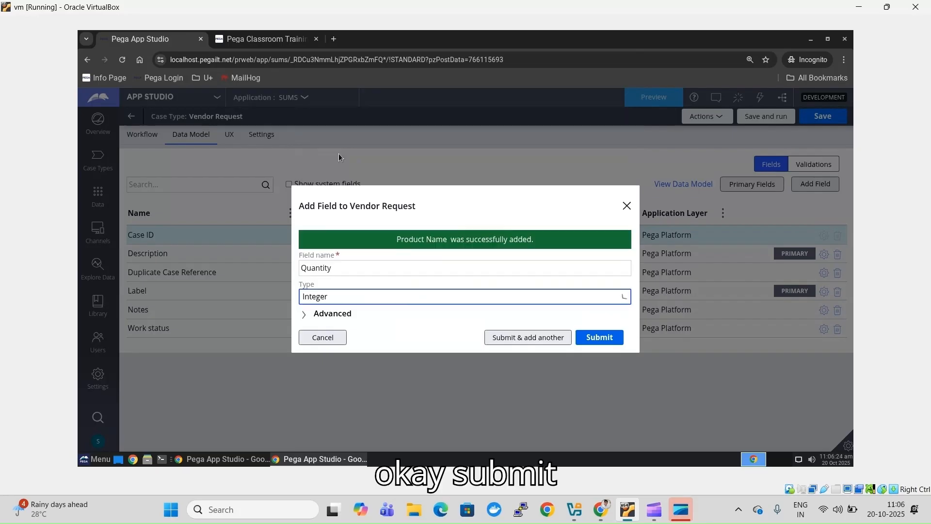
click(590, 338)
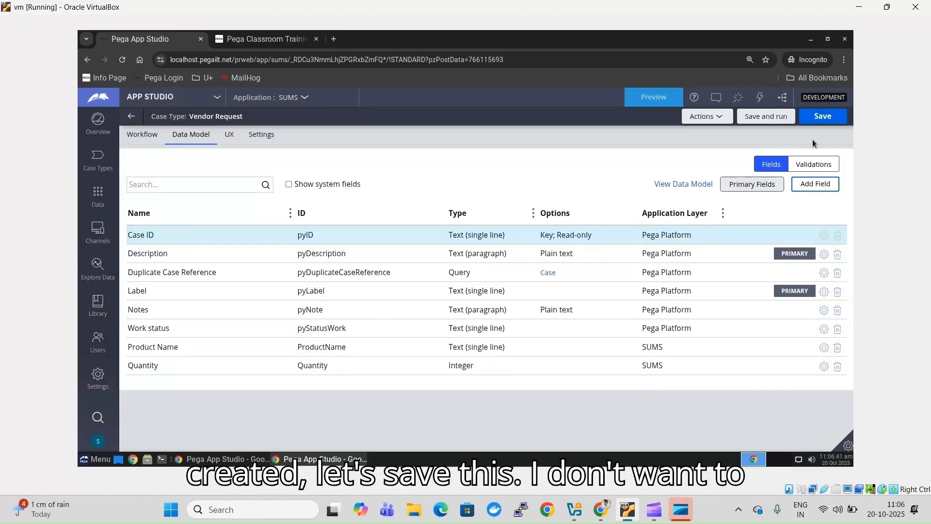
- Save the Vendor Request case type, return to its life cycle, and open the studio switcher
click(821, 118)
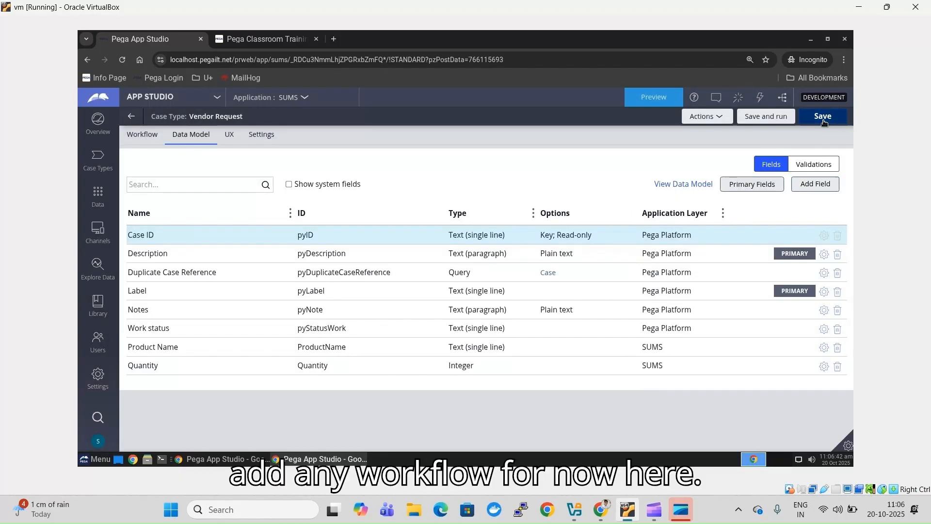
click(146, 137)
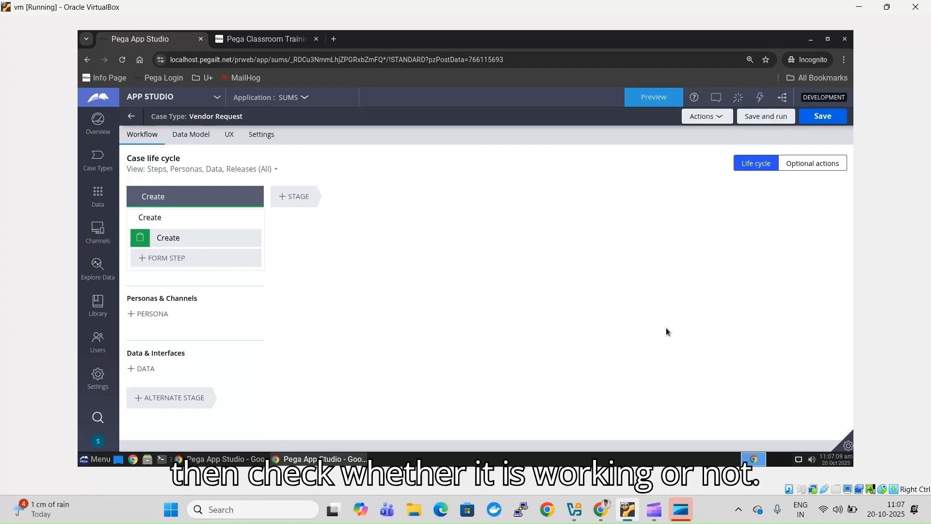
click(148, 98)
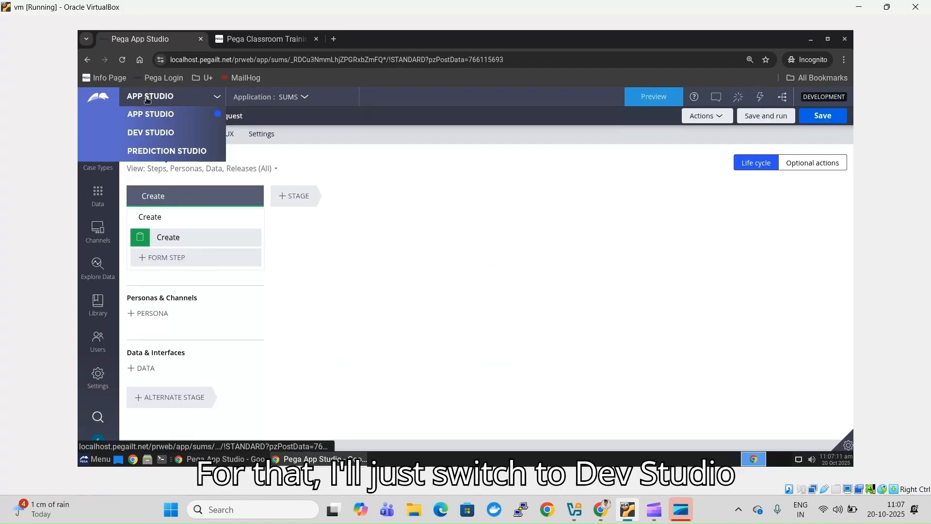
- Switch to Dev Studio so the SUMS Application Overview loads
click(150, 132)
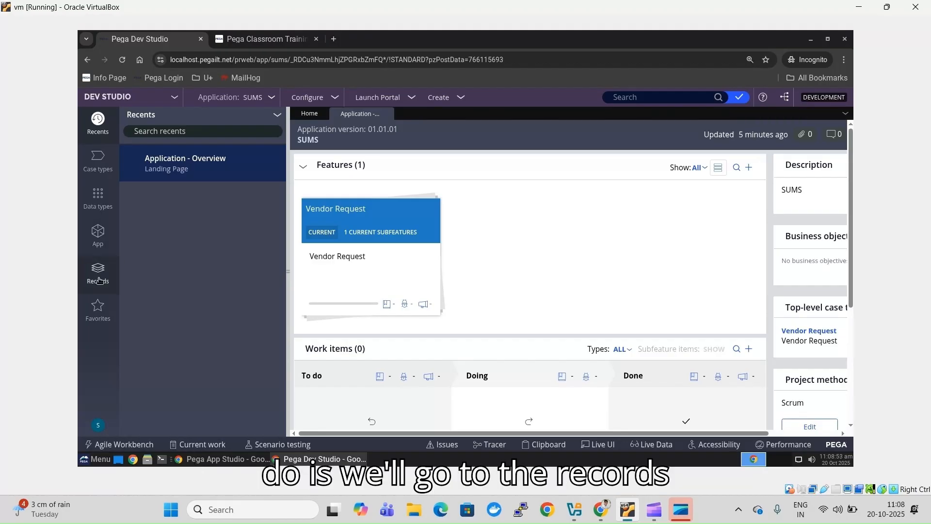
- In Records, expand Security and list all OAuth 2.0 Client Registration instances
click(99, 280)
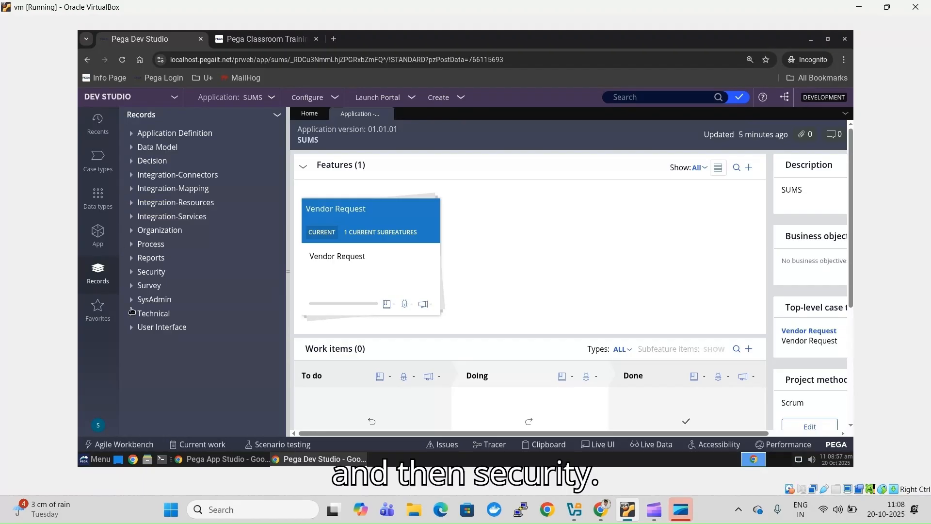
click(134, 275)
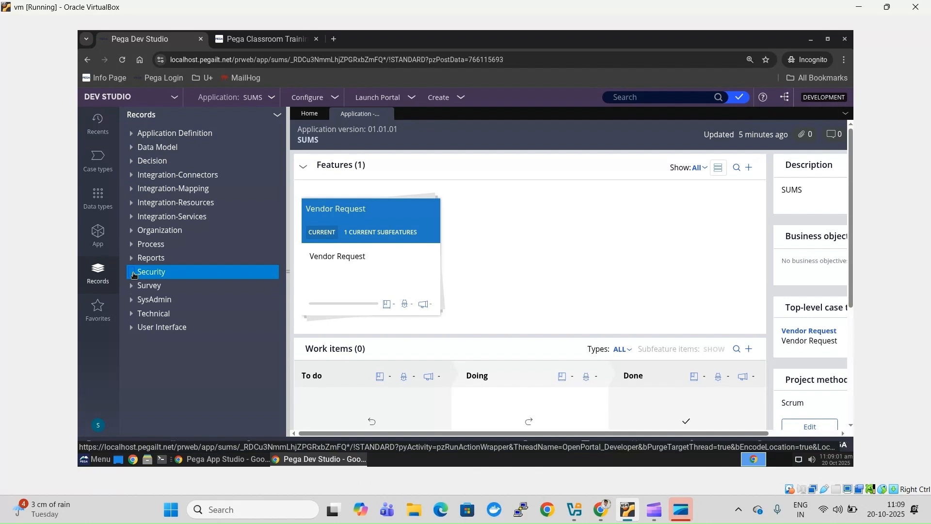
click(133, 276)
click(133, 276)
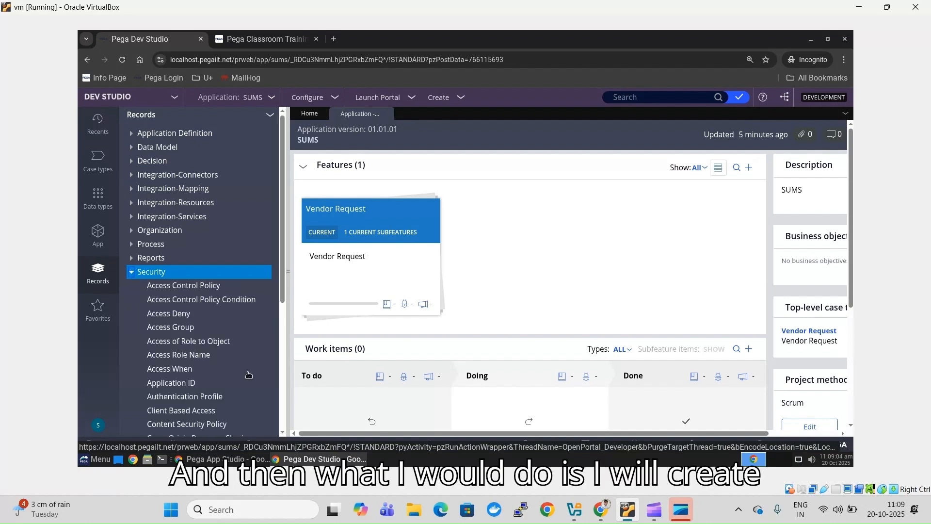
scroll(283, 432, down, 3)
scroll(283, 432, down, 1)
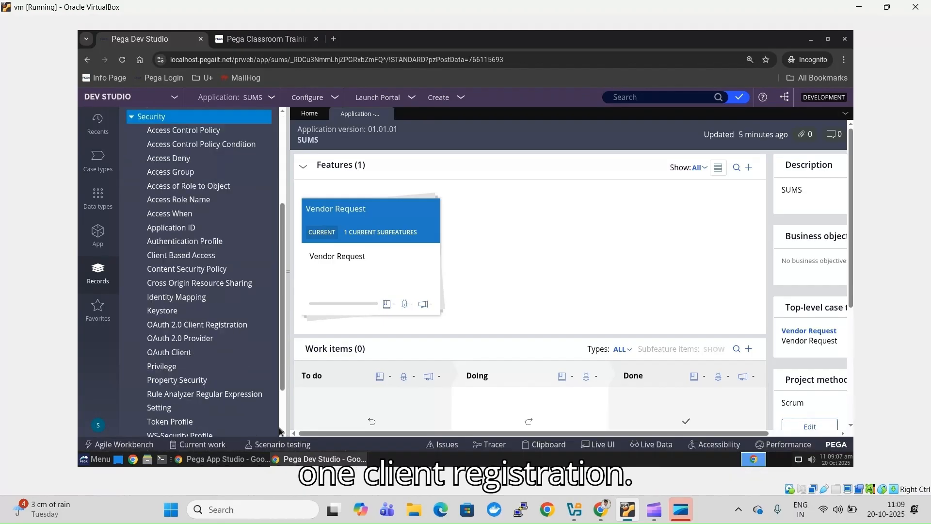
click(222, 325)
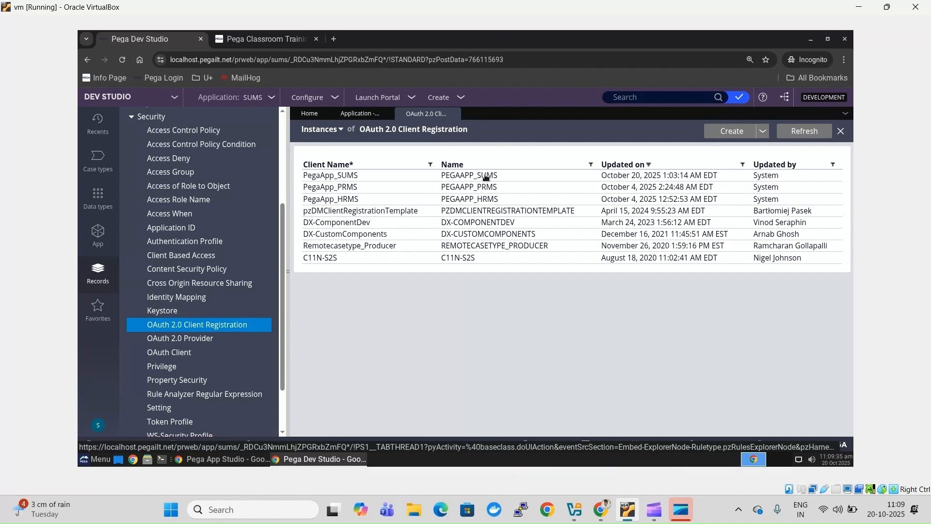
- Open the PegaApp_SUMS registration, then start a new client registration from the instance list
click(486, 177)
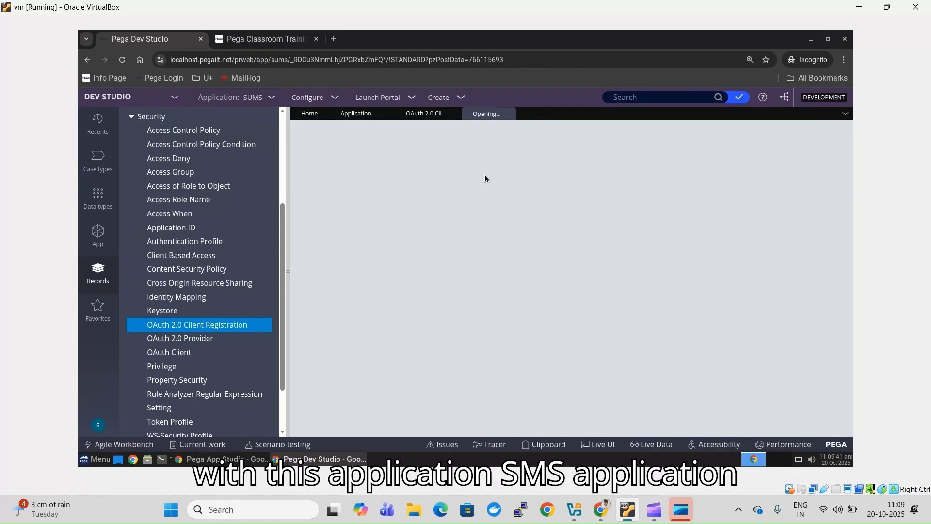
click(421, 115)
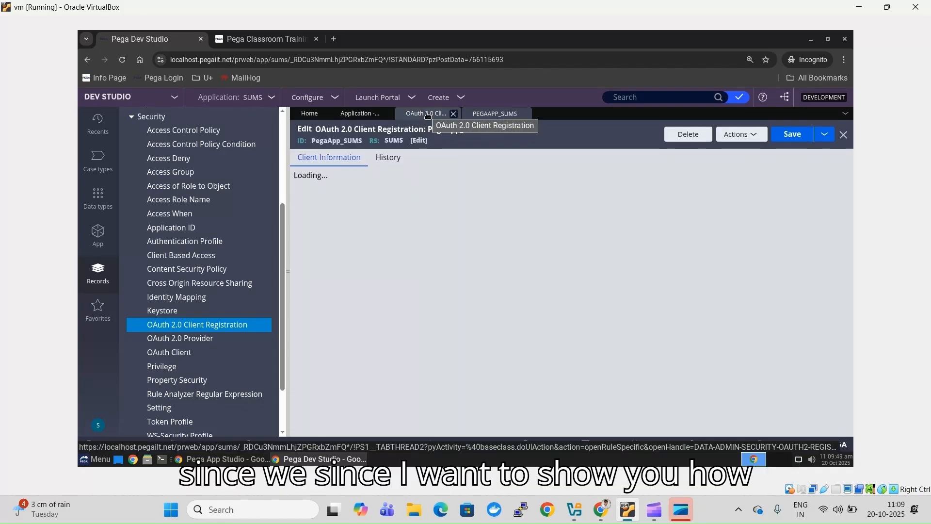
click(427, 115)
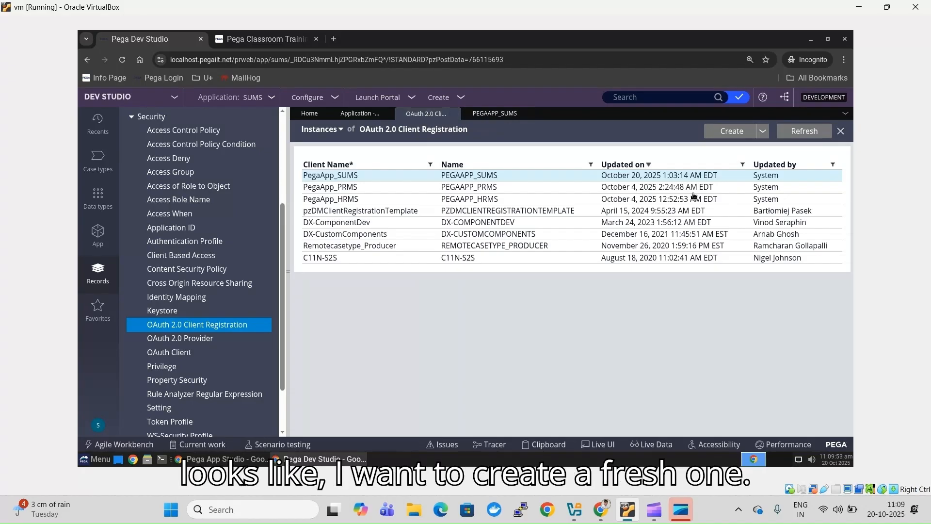
click(732, 132)
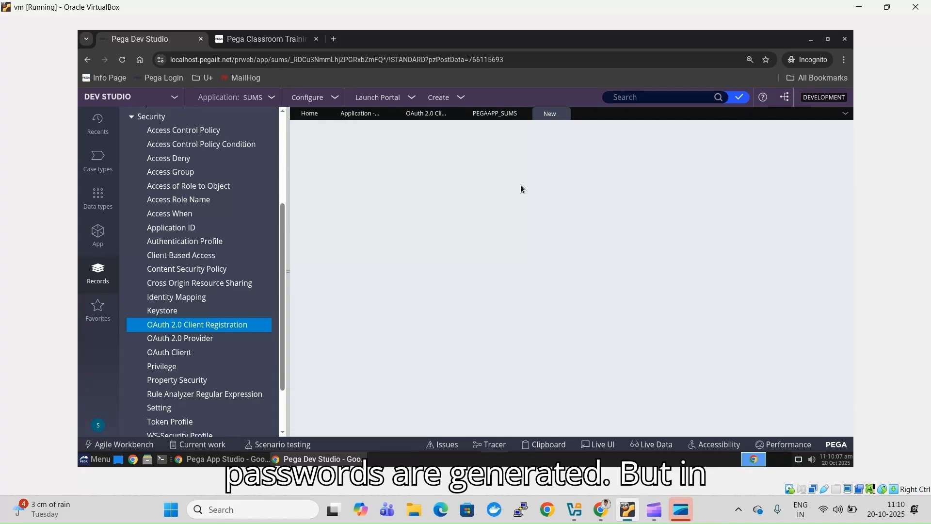
- Return to PegaApp_SUMS and inspect its Client ID and endpoints
click(488, 115)
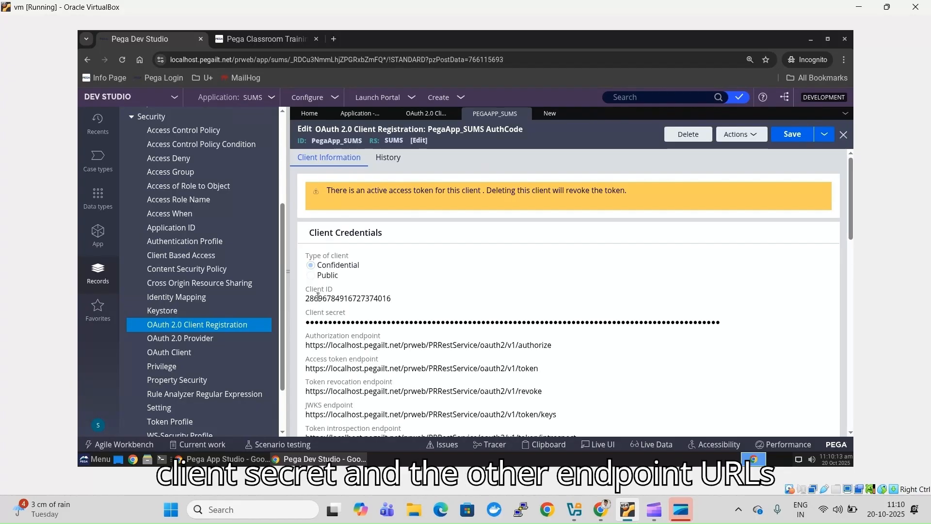
double_click(318, 297)
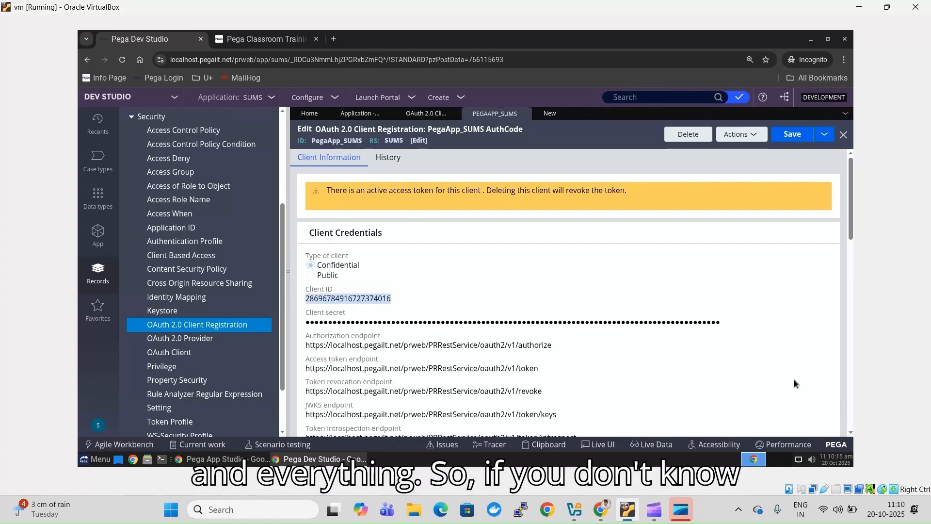
click(849, 432)
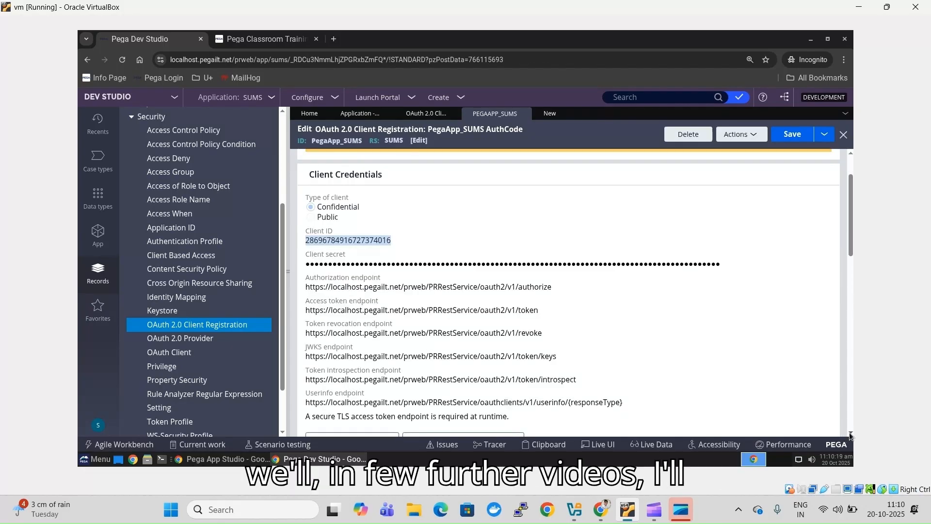
click(849, 432)
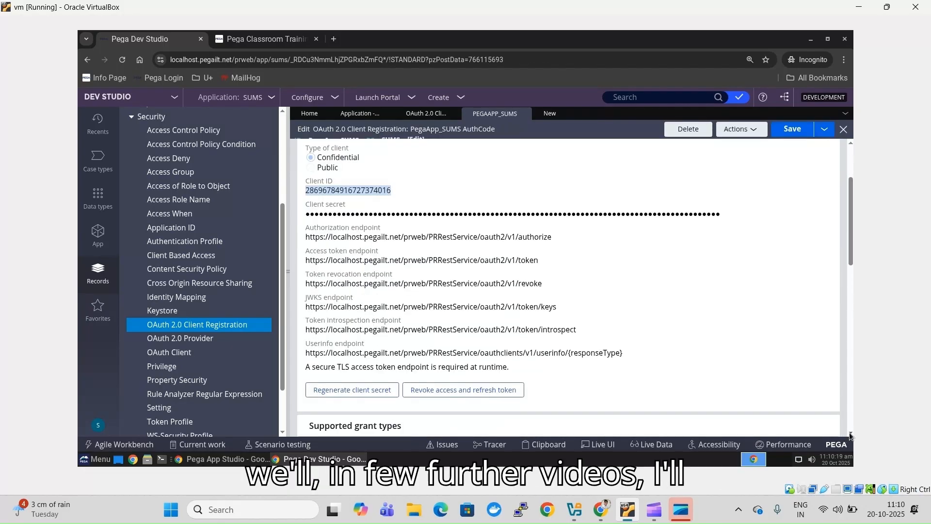
click(851, 157)
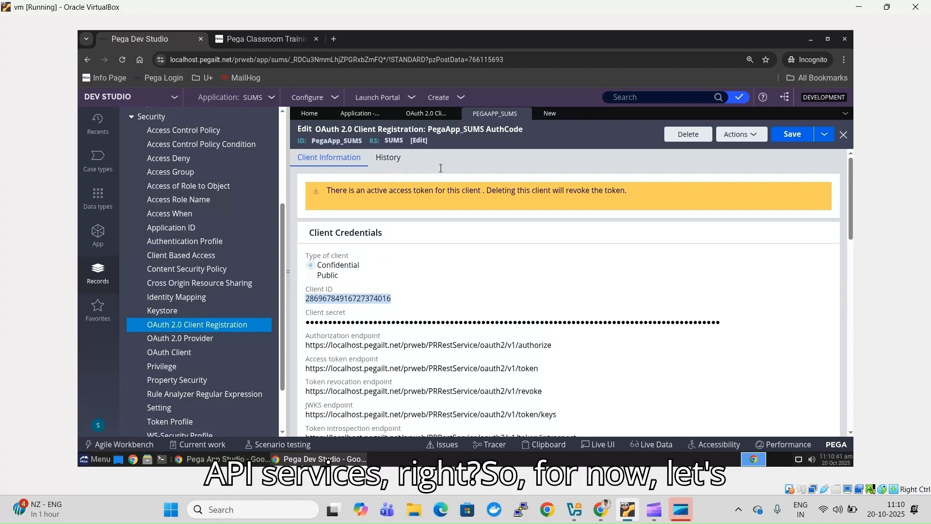
- Create the client registration 'PRMS To VR' with client name PRMS and open it
click(548, 113)
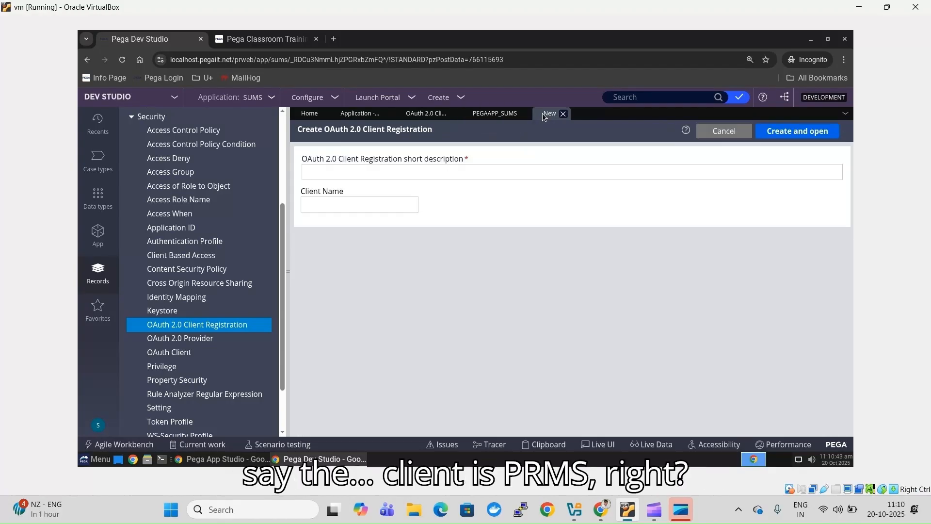
click(427, 172)
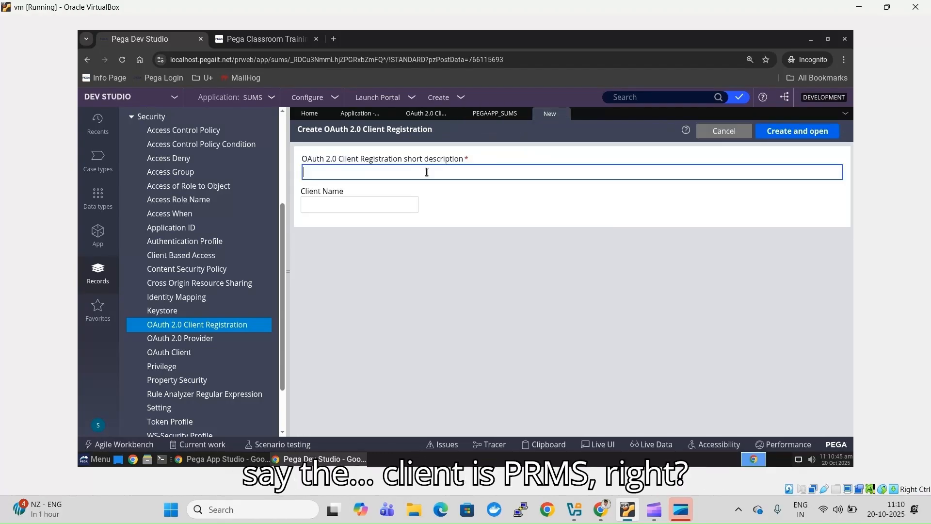
text(PR)
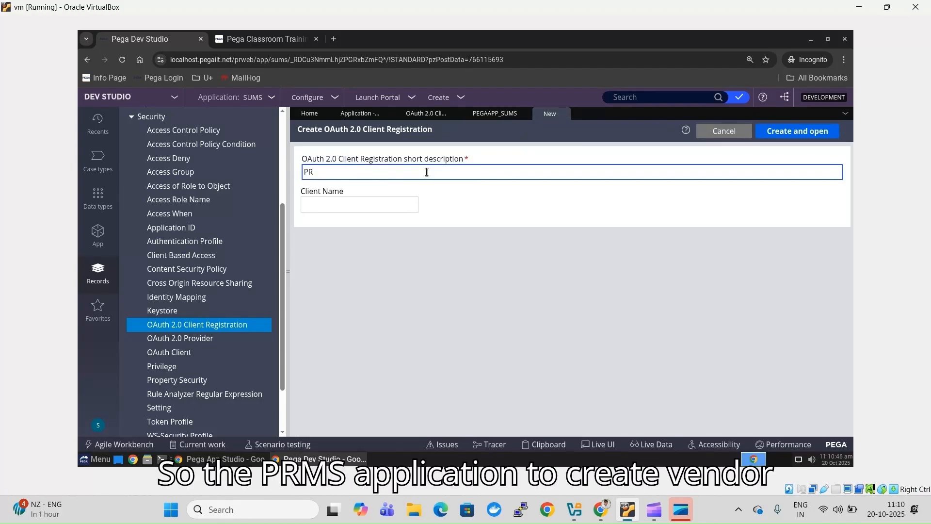
text(MS TO)
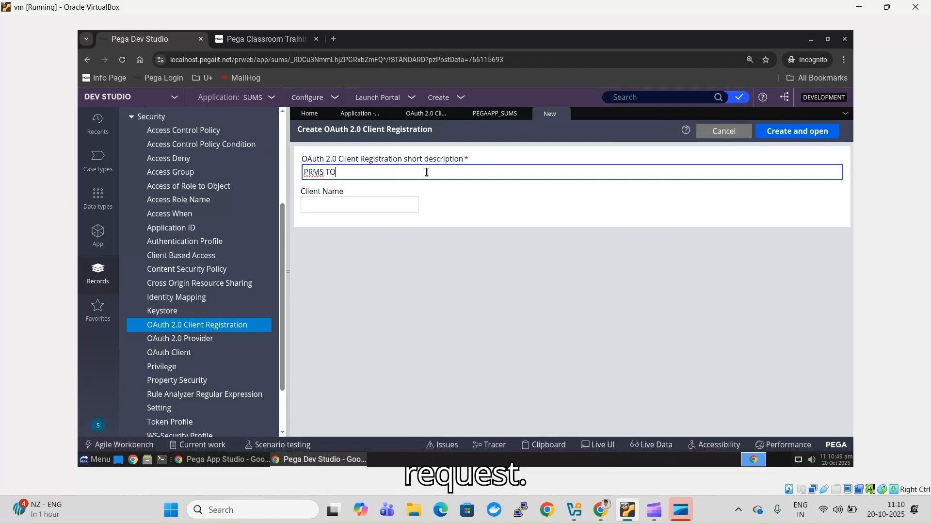
key(BackSpace)
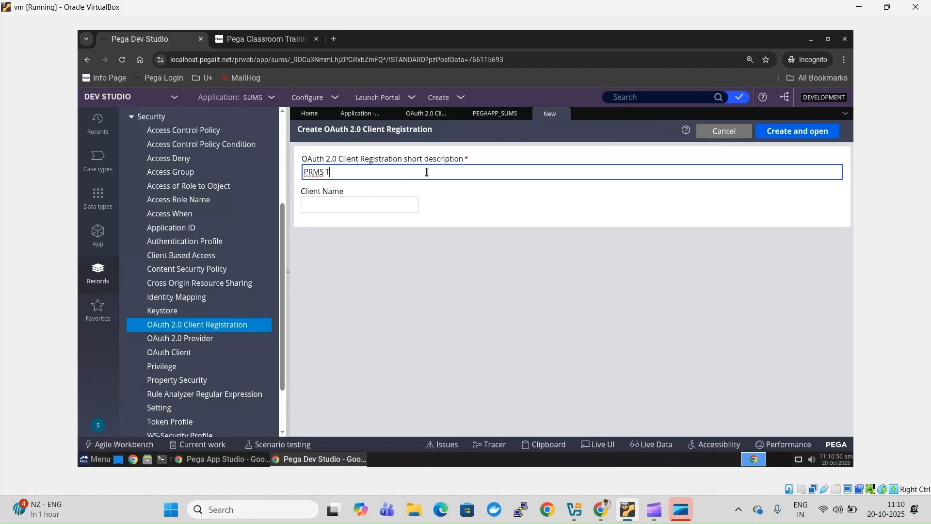
text(d)
key(BackSpace)
key(BackSpace)
text(To)
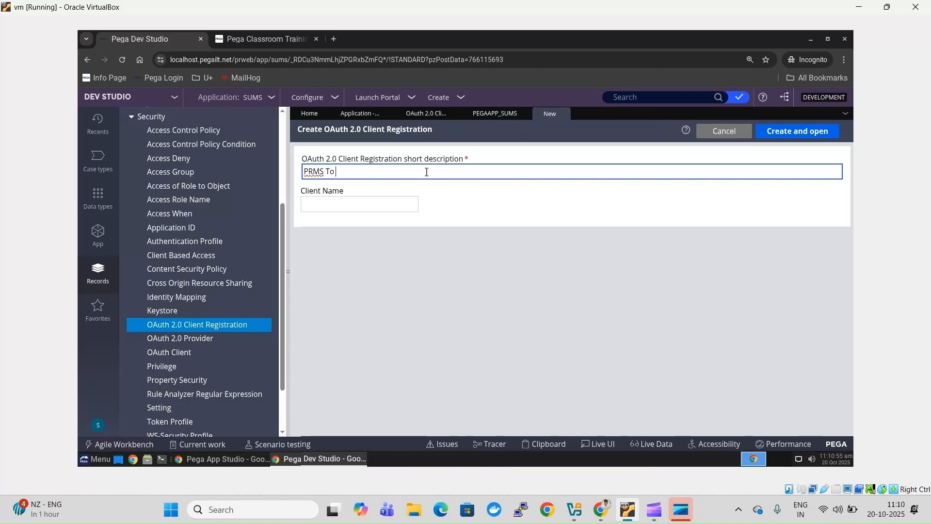
text( VR)
click(404, 204)
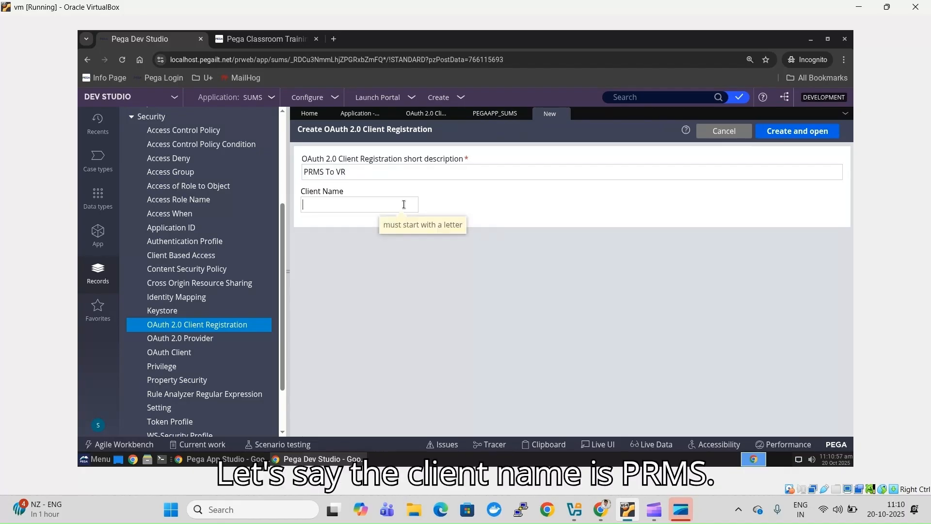
text(PRMS)
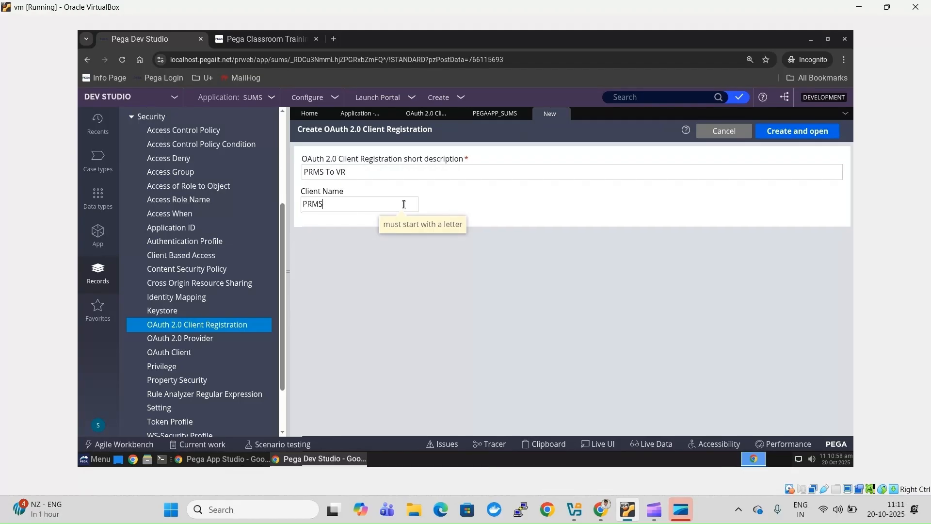
click(798, 131)
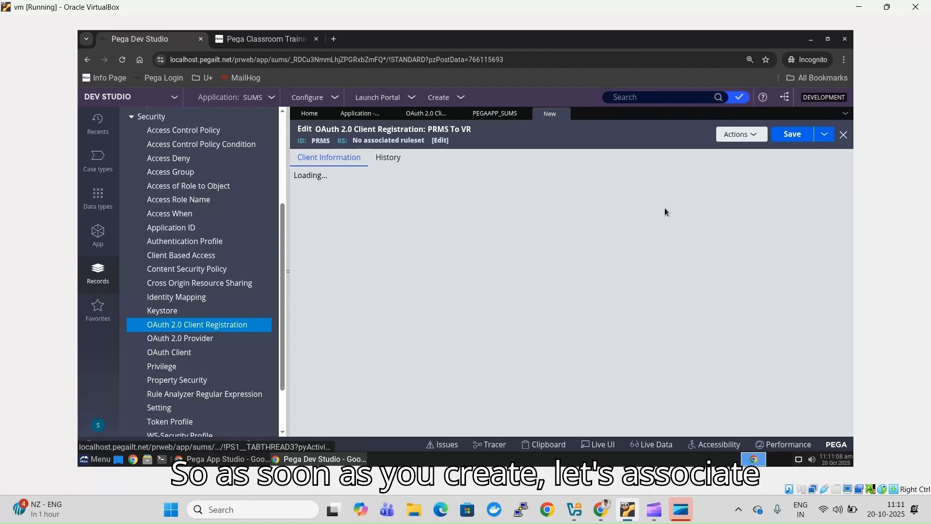
- Set the registration's associated ruleset to SUMS
click(439, 141)
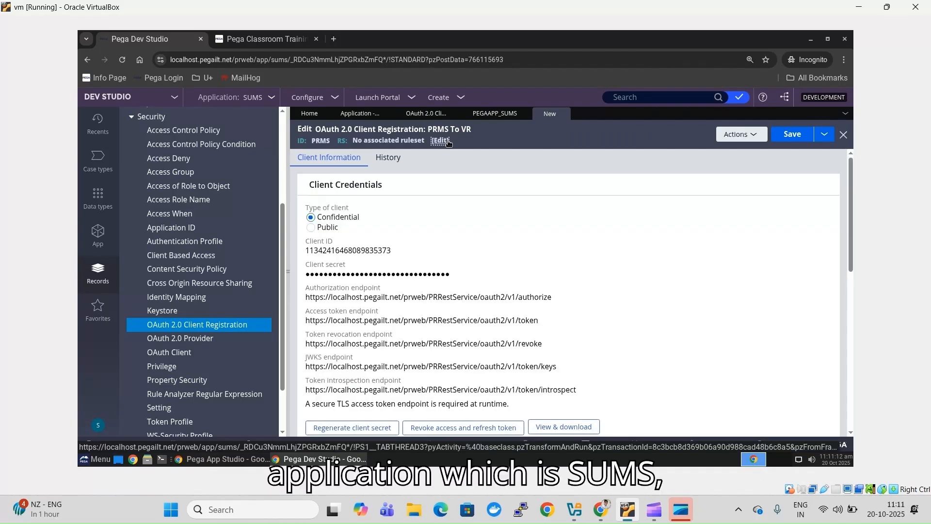
click(444, 141)
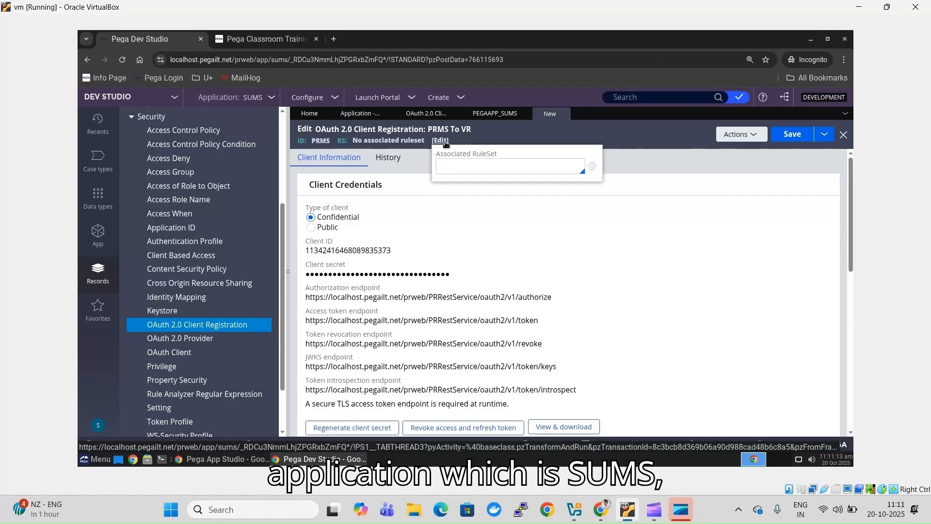
click(467, 171)
text(SUMS)
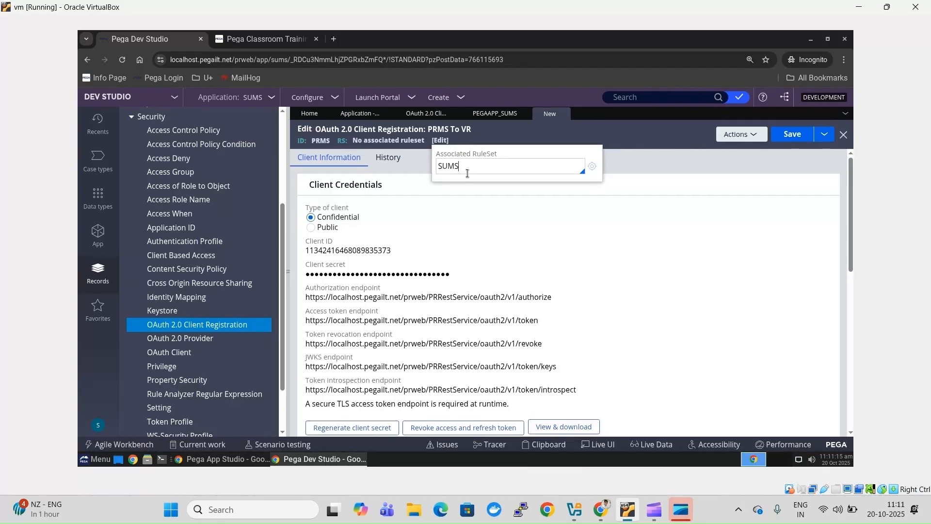
click(650, 161)
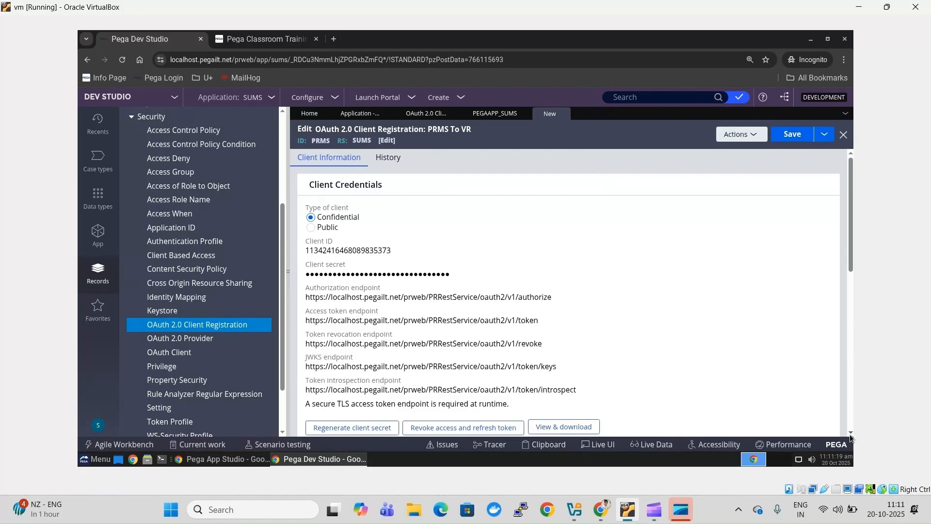
- Under Client credentials, set Operator ID to the SUMS admin operator and show the client secret
scroll(624, 376, down, 3)
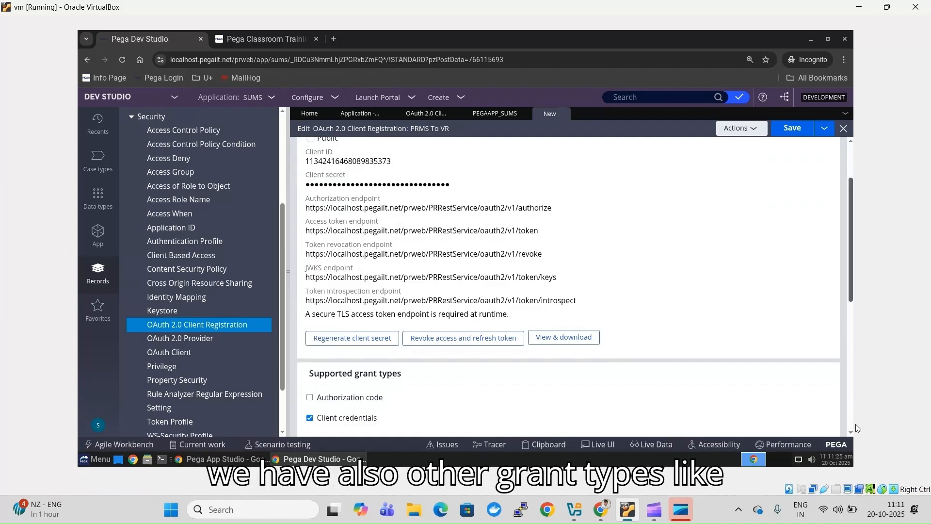
scroll(851, 431, down, 1)
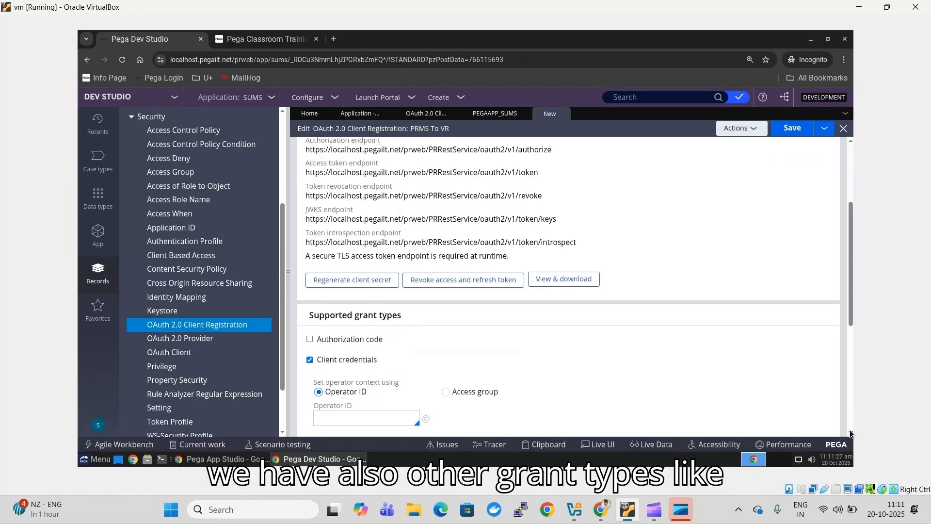
scroll(849, 433, down, 1)
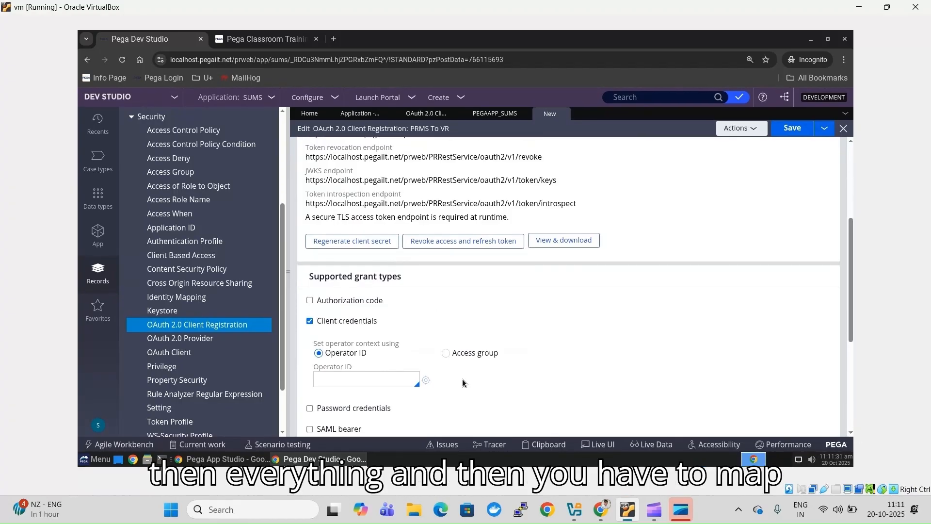
click(377, 387)
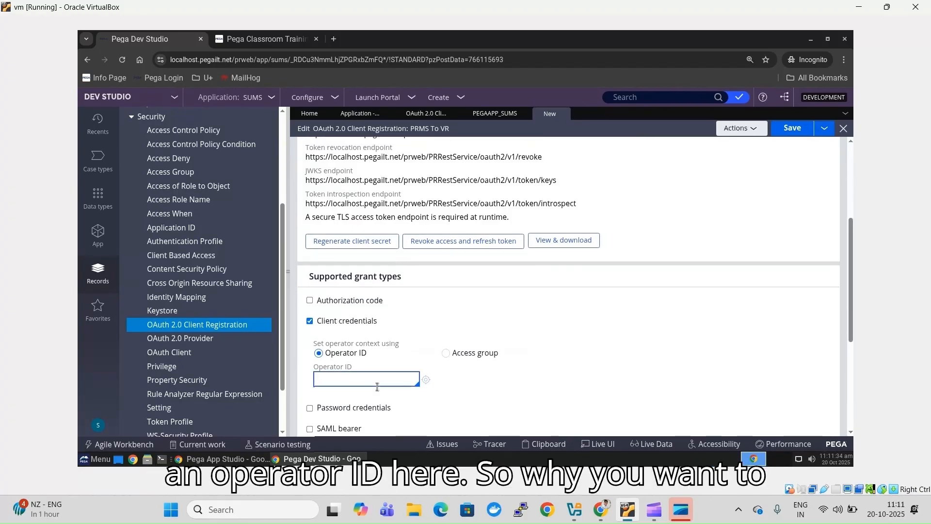
key(Down)
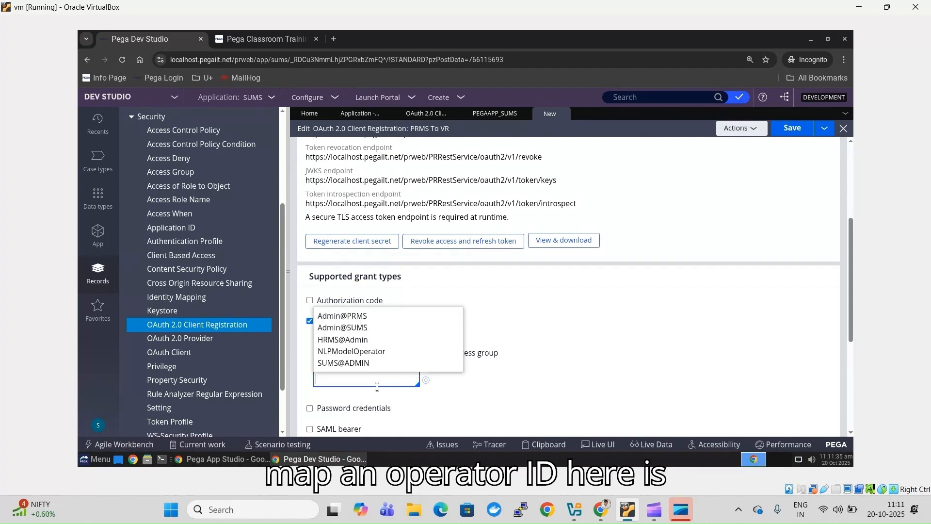
key(Down)
key(Return)
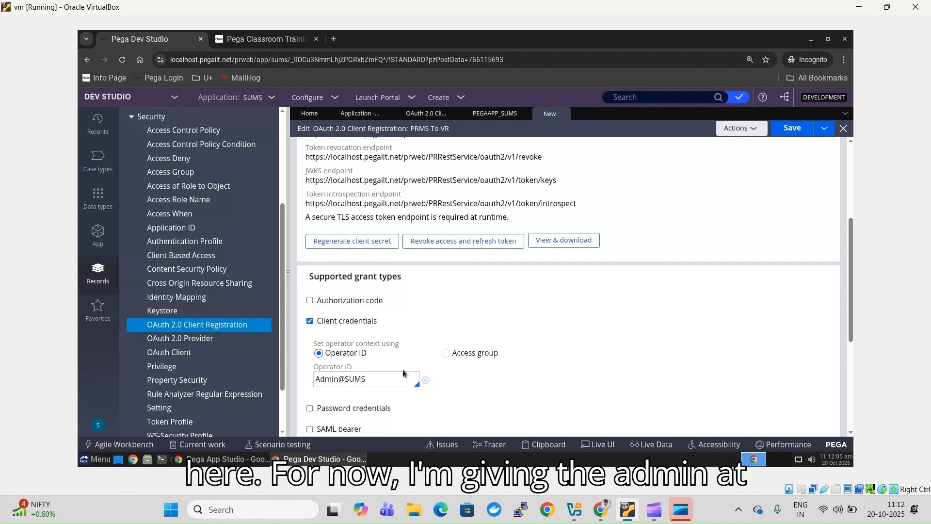
click(373, 382)
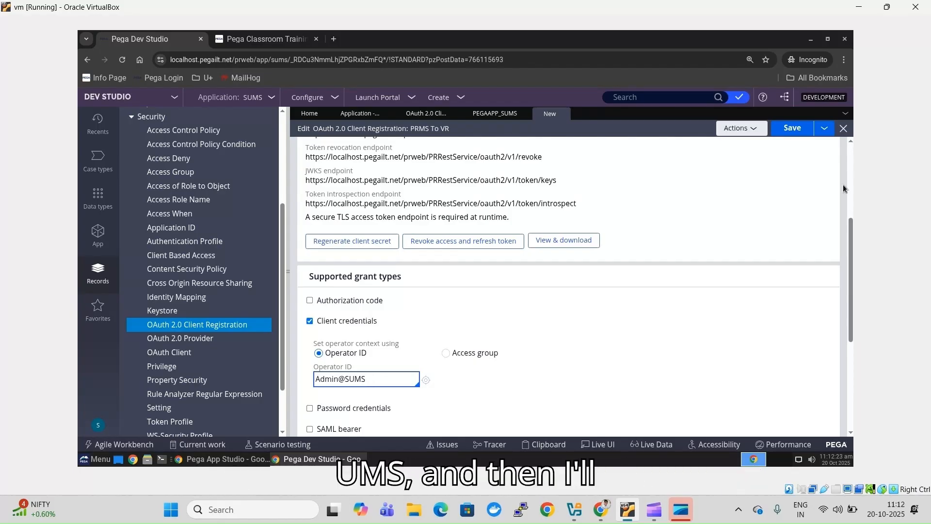
click(566, 247)
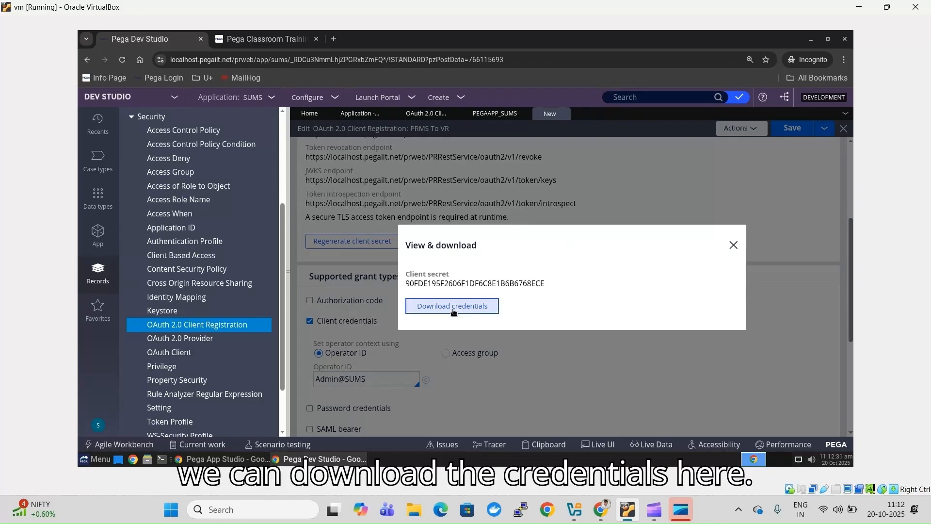
- Save the credentials as PRMS_ClientCredentials.txt in Downloads and close the client secret view
click(452, 307)
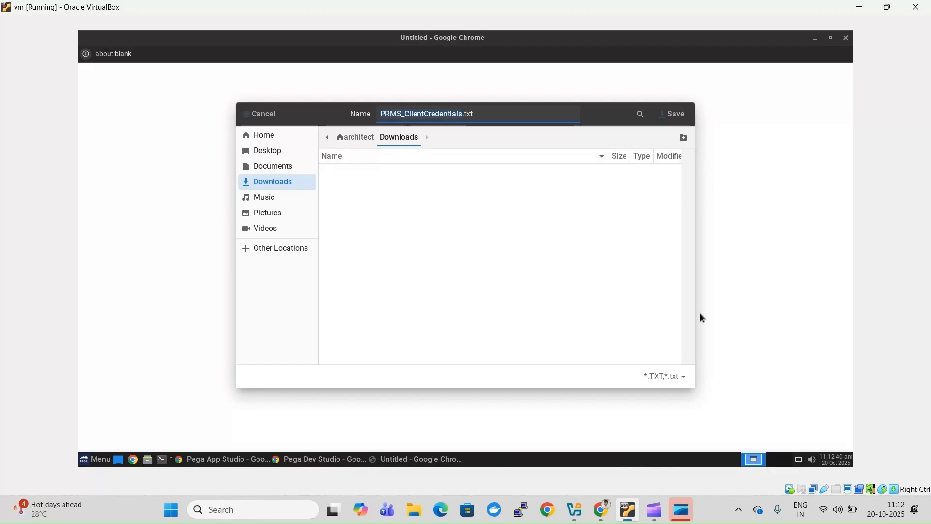
click(582, 235)
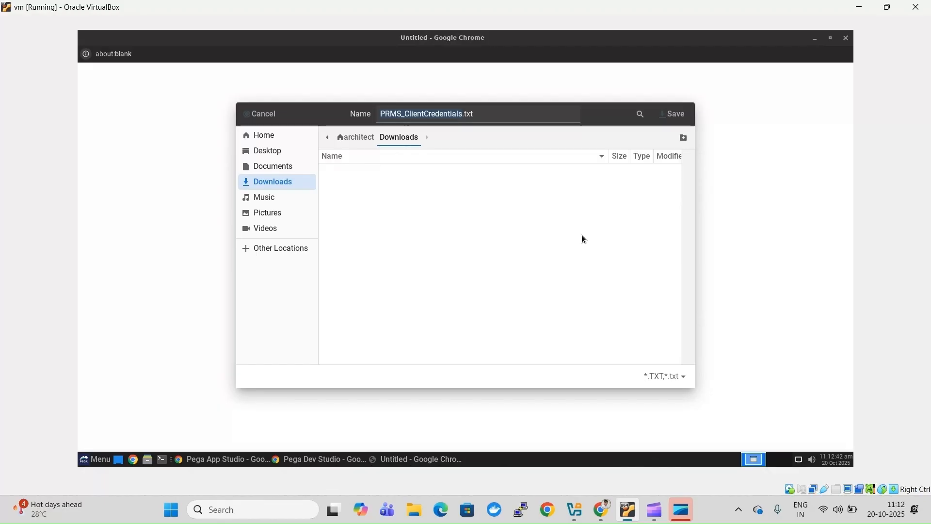
click(677, 121)
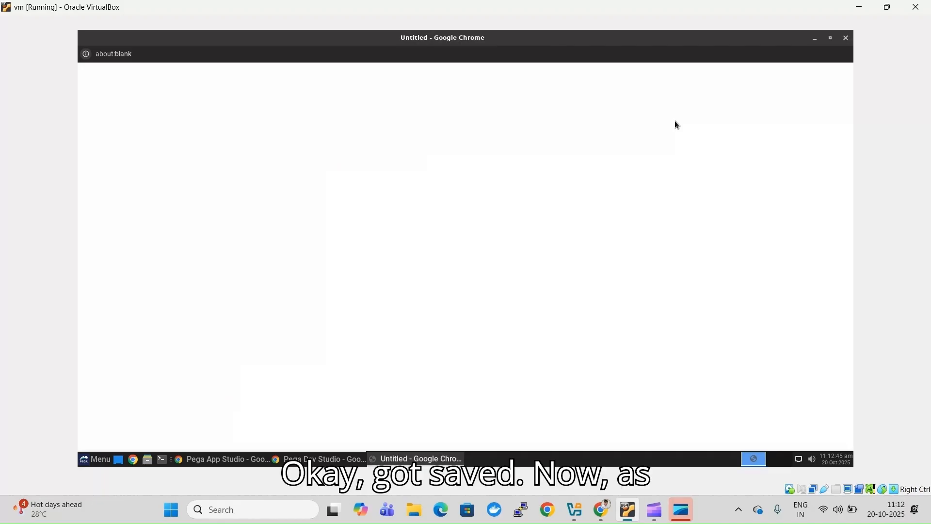
click(817, 40)
click(733, 247)
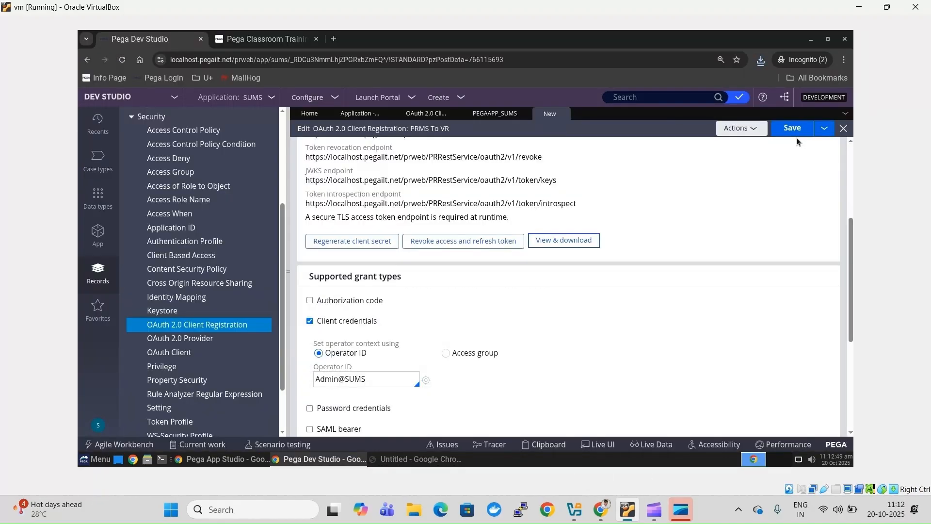
- Save PRMS To VR and check that its Client secret field is now masked
click(793, 128)
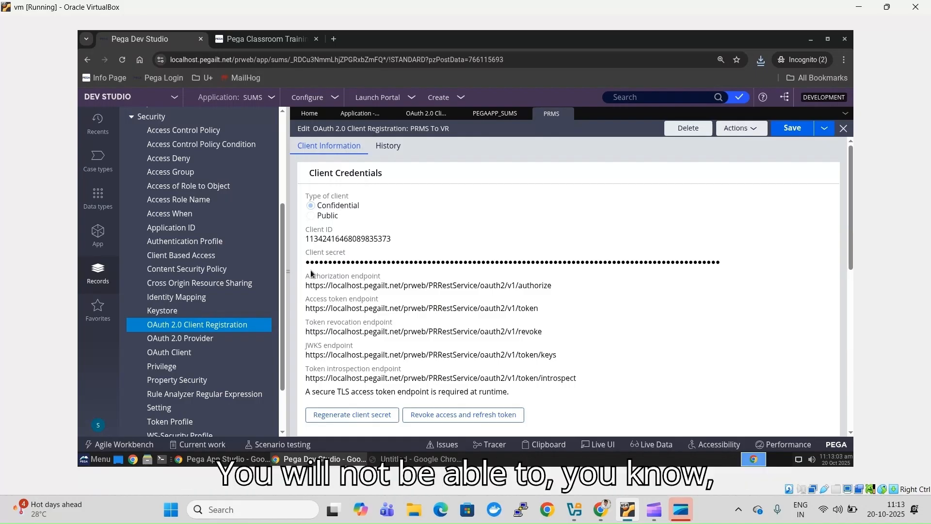
drag(310, 267, 568, 245)
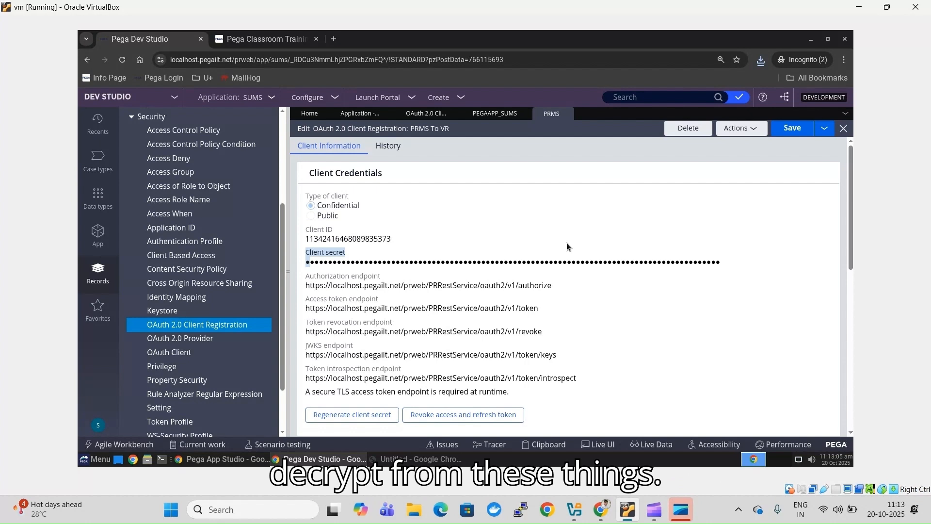
triple_click(565, 262)
double_click(564, 262)
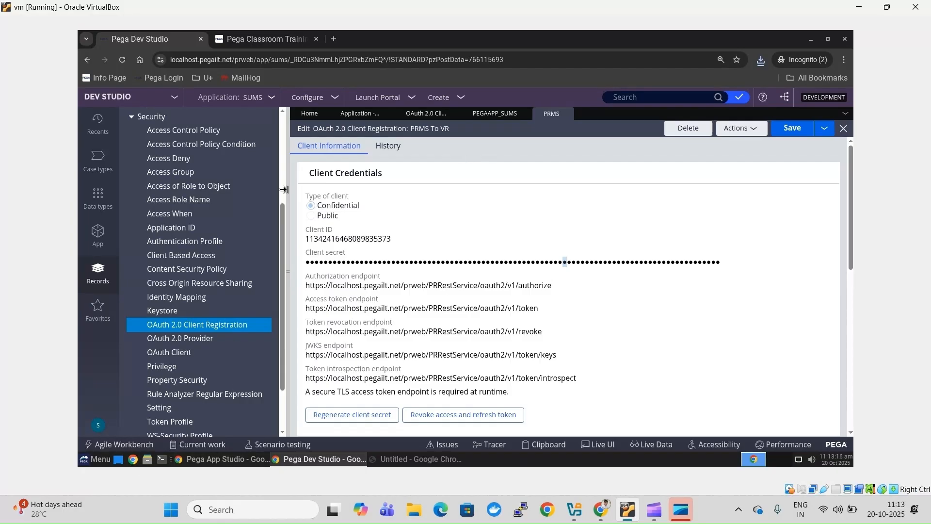
click(148, 458)
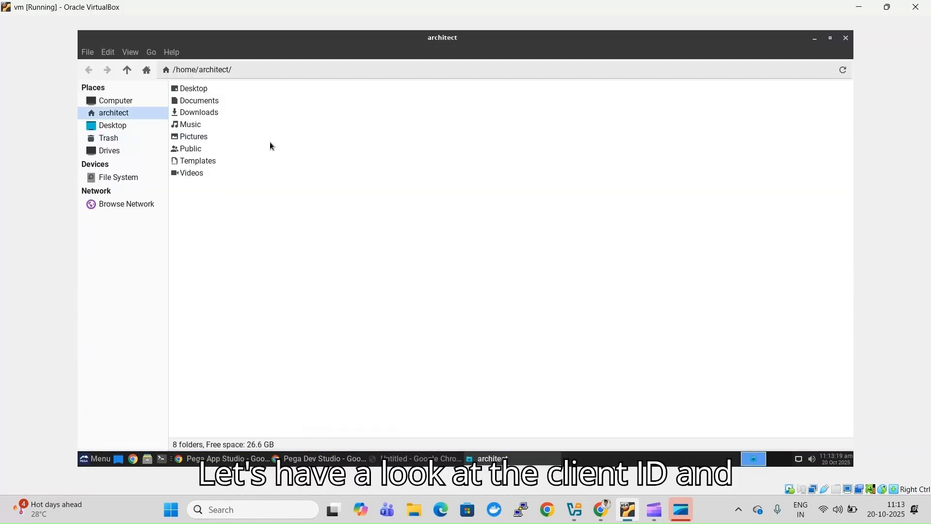
- Open PRMS_ClientCredentials.txt from Downloads in SciTE, review the client ID and secret, then minimize both windows
click(215, 116)
double_click(213, 115)
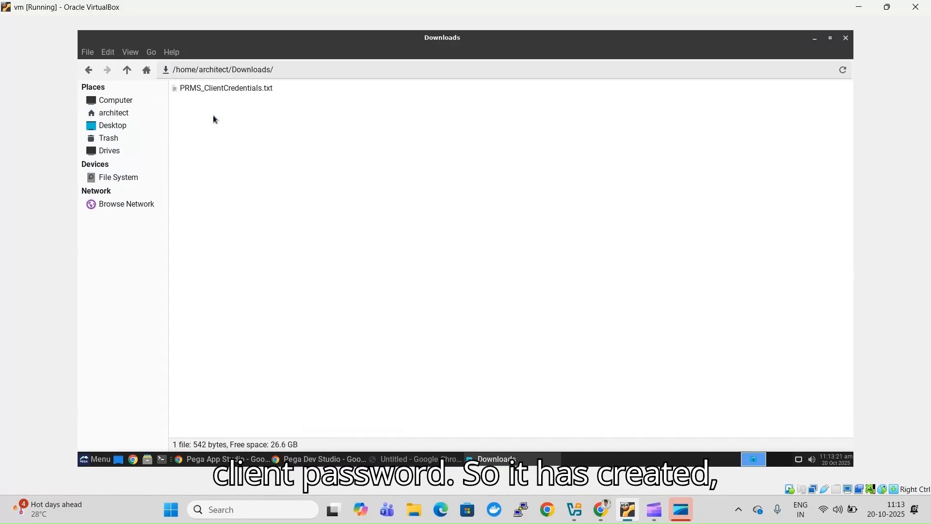
double_click(232, 89)
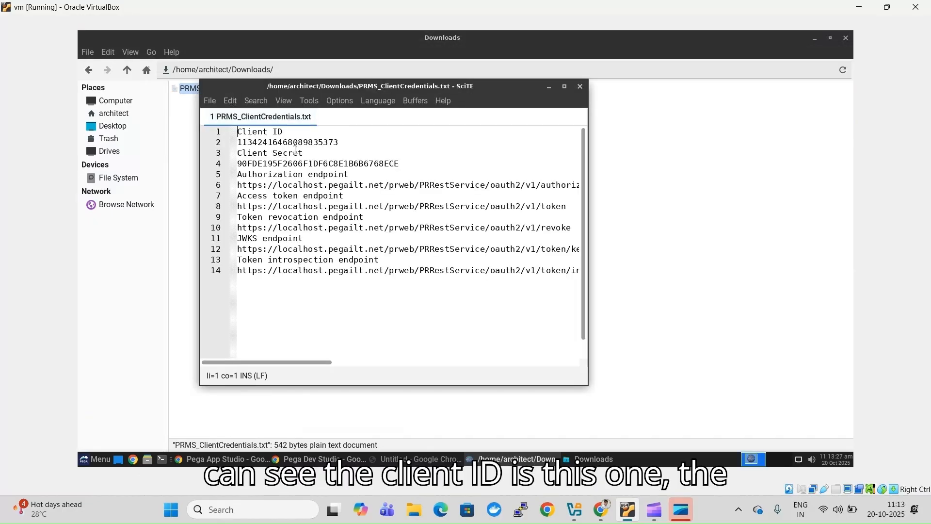
double_click(305, 141)
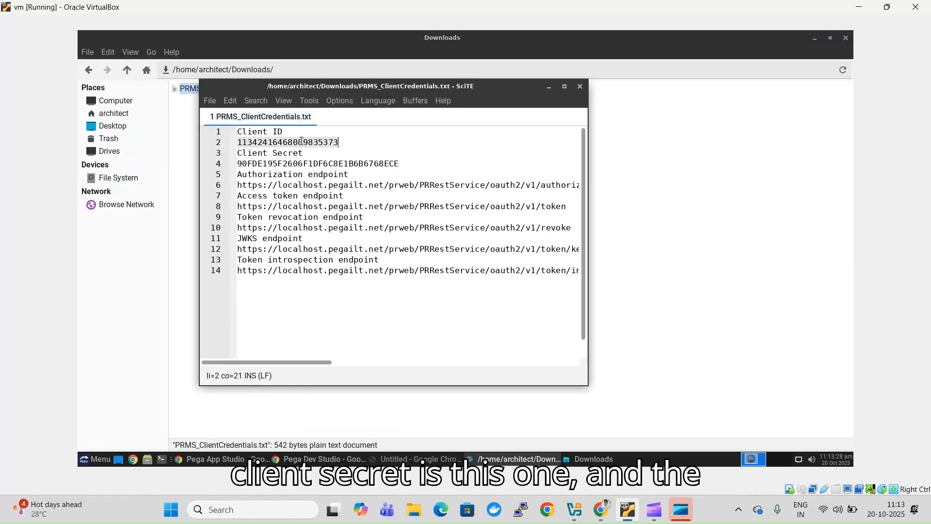
double_click(320, 164)
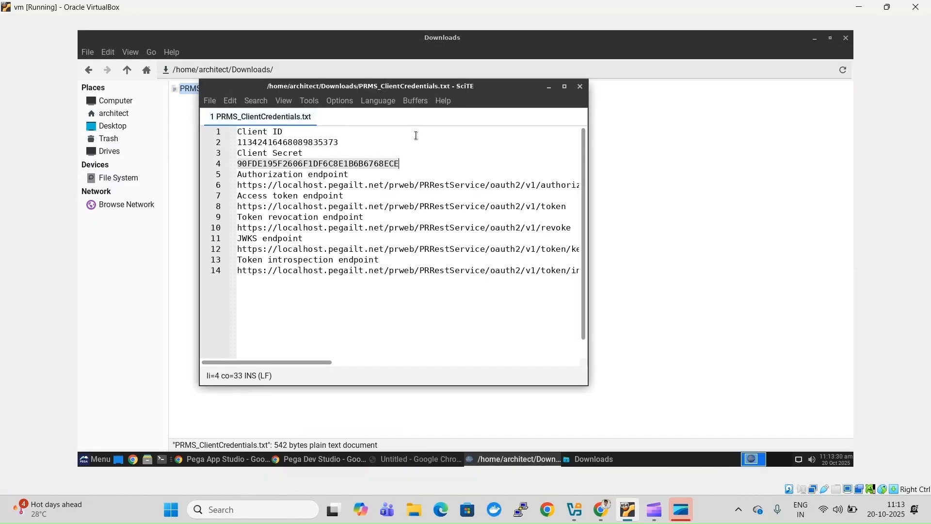
click(564, 86)
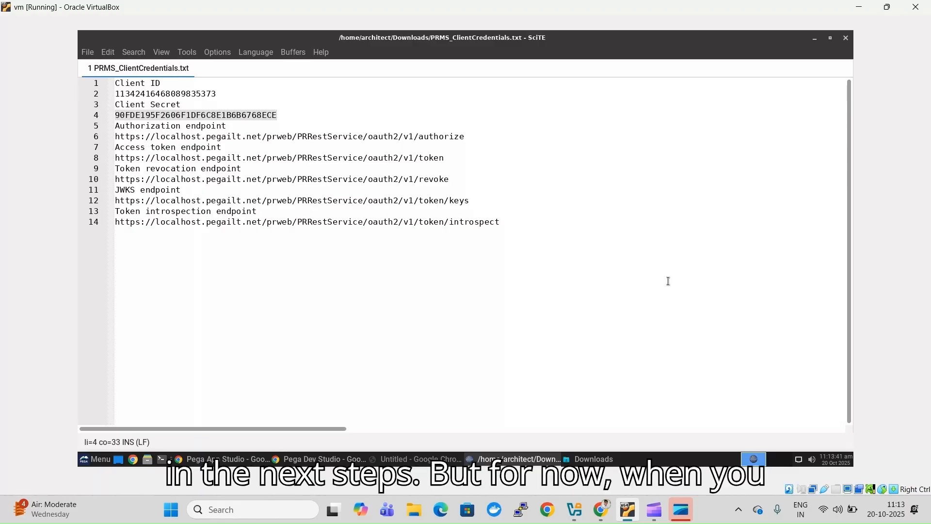
click(819, 41)
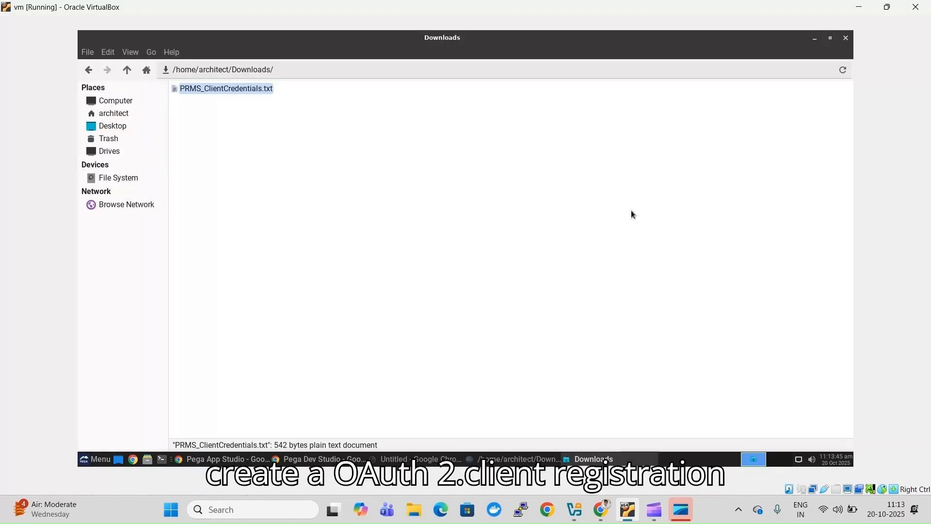
click(810, 43)
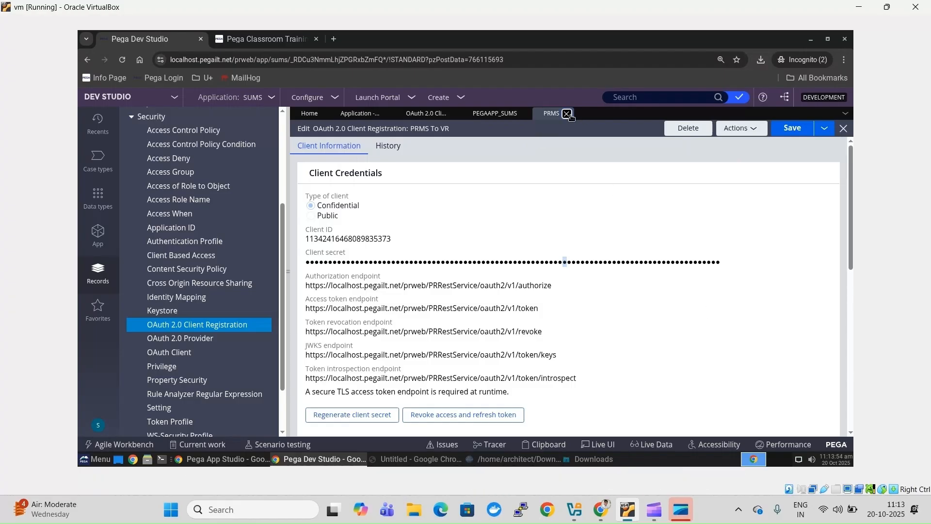
- Close the PRMS, PEGAAPP_SUMS and client registration list tabs, then open Vendor Request from Case types
click(567, 113)
click(524, 113)
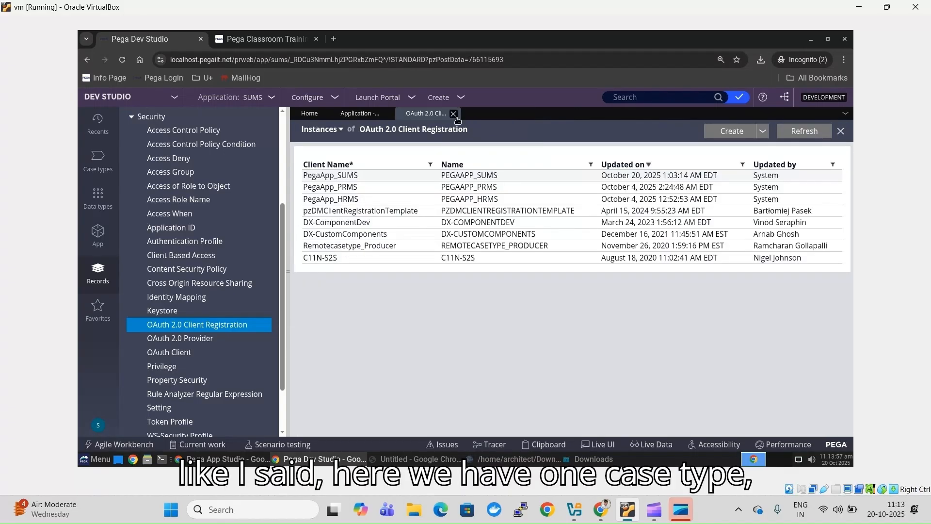
click(453, 113)
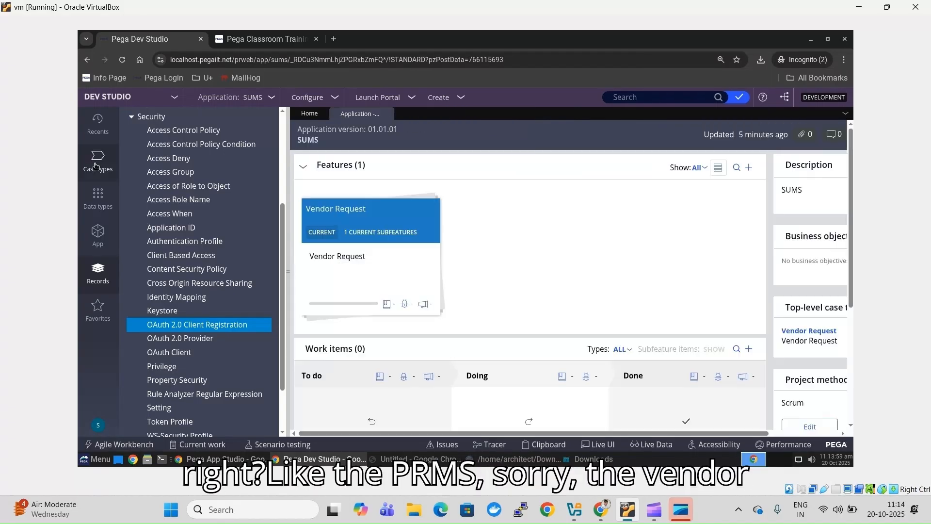
click(96, 167)
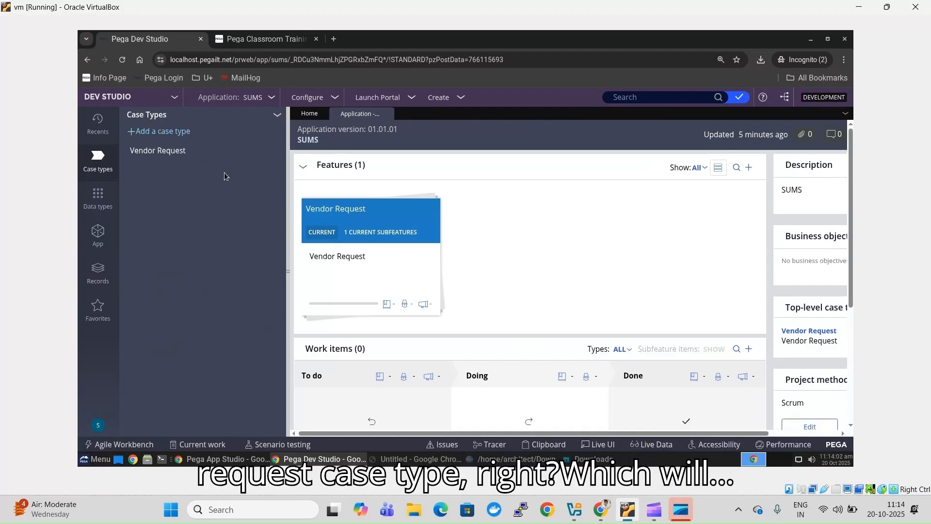
click(186, 159)
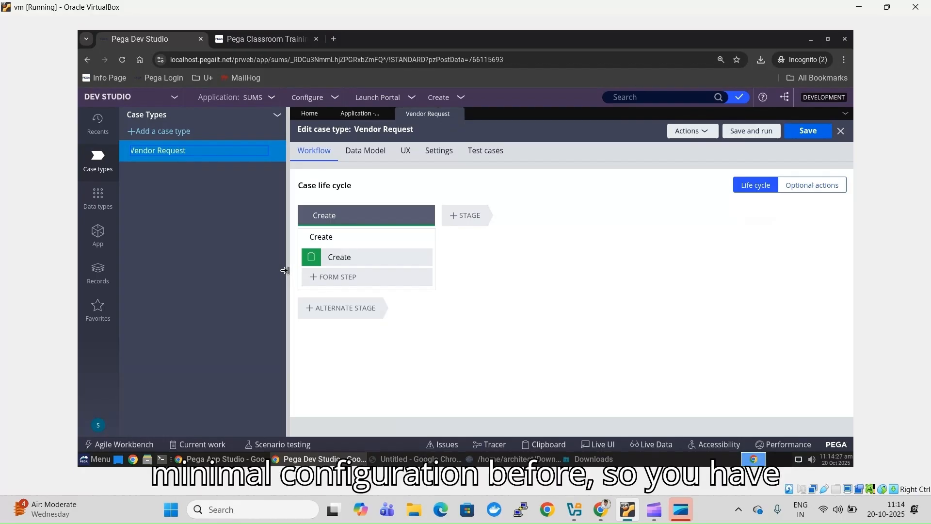
- Collapse the Case Types panel and show Vendor Request's Settings tab
click(285, 271)
click(222, 159)
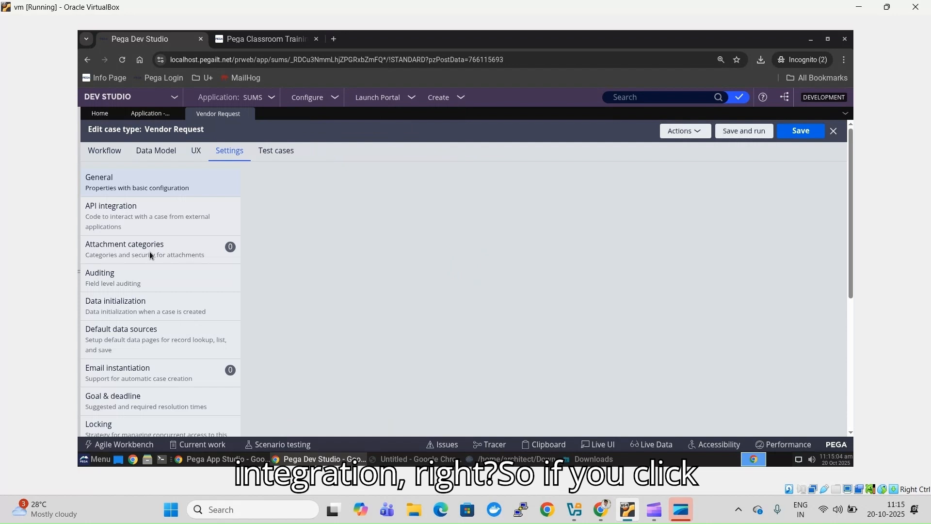
- Open Vendor Request's API integration settings and generate the create-case microservice code for POST /api/v1/cases
click(140, 217)
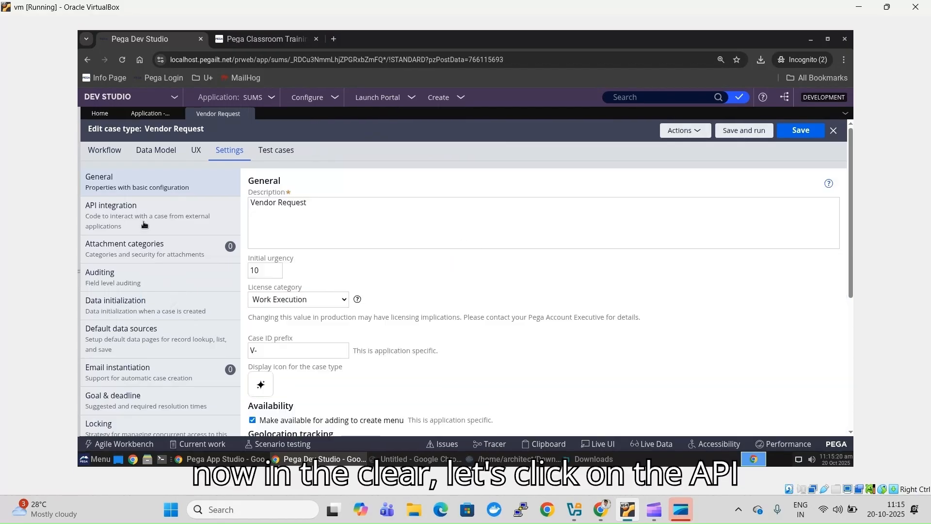
click(143, 222)
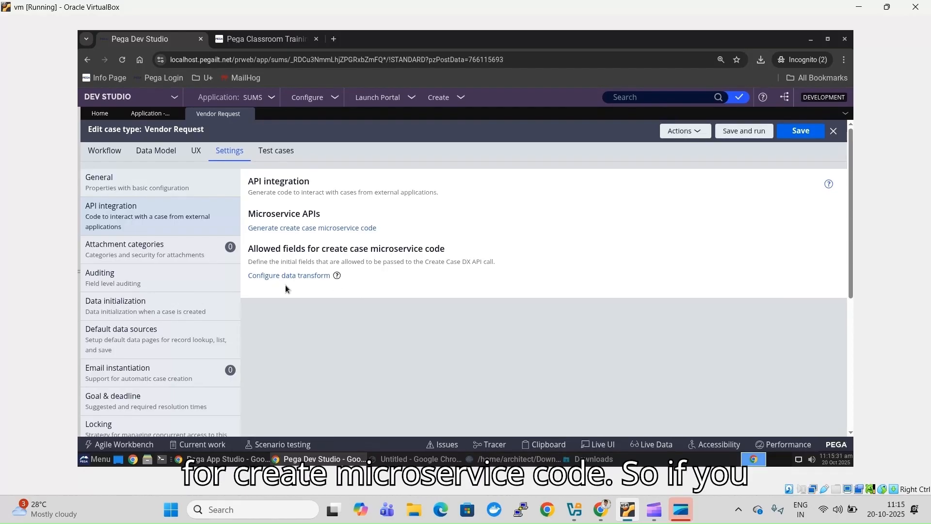
click(307, 230)
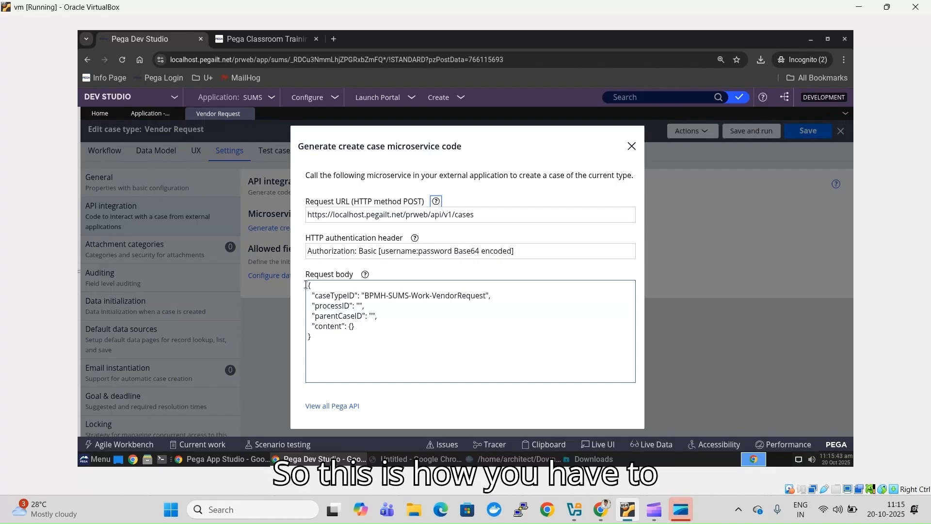
- Select the entire VendorRequest create-case request body JSON and switch to the blank Chrome window
click(306, 286)
key(ctrl+a)
click(318, 341)
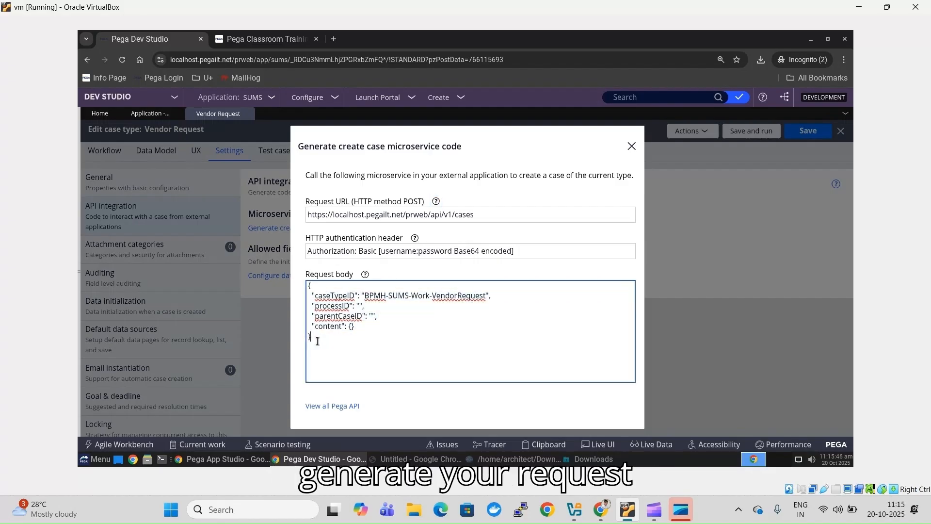
drag(318, 342, 308, 288)
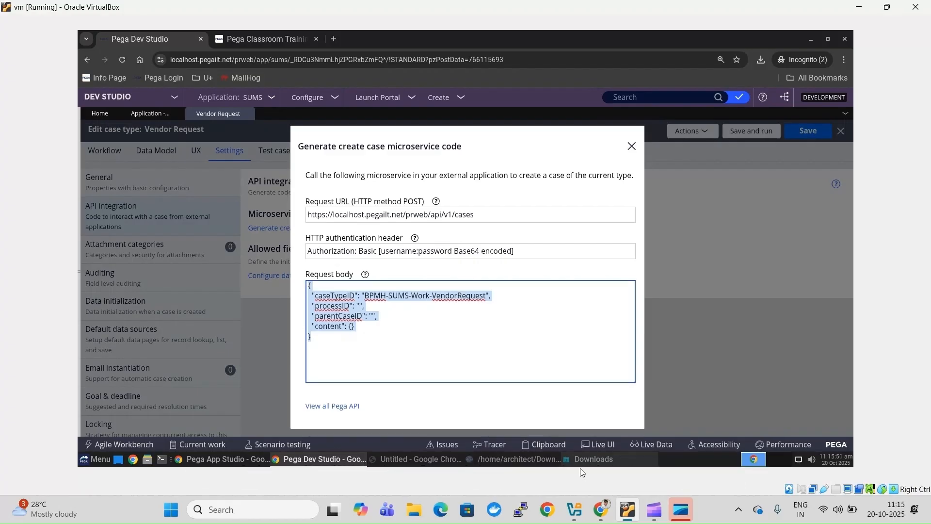
click(411, 460)
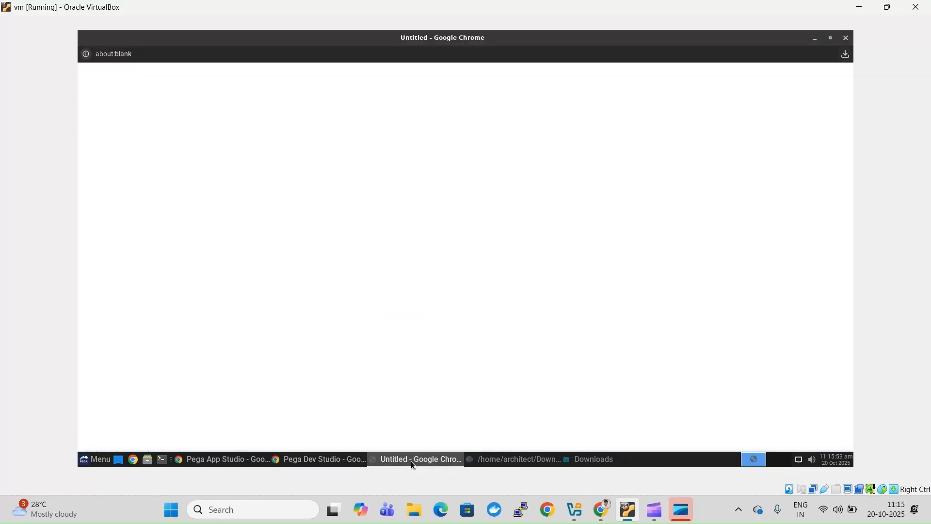
- In PRMS_ClientCredentials.txt, add the request body on new lines below the last OAuth endpoint
click(524, 461)
click(554, 229)
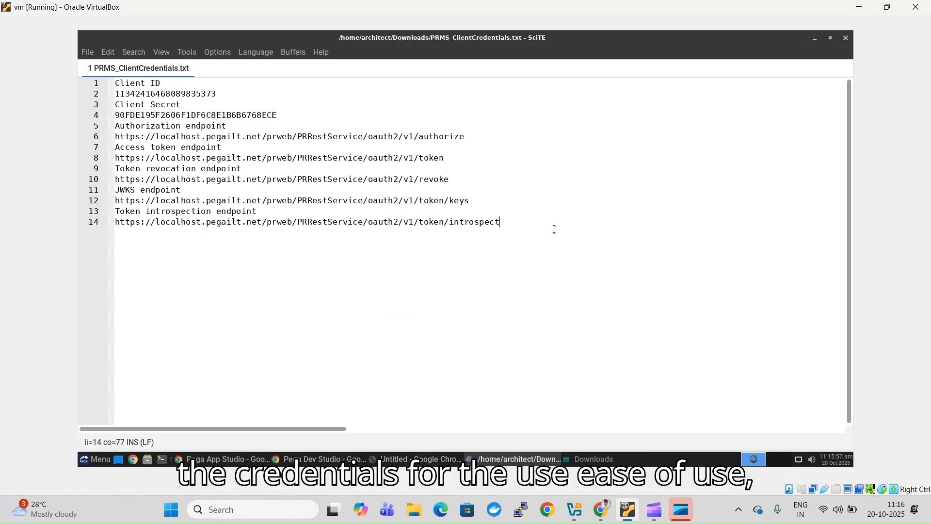
key(Return)
key(Return)
key(Return)
key(Return)
key(Return)
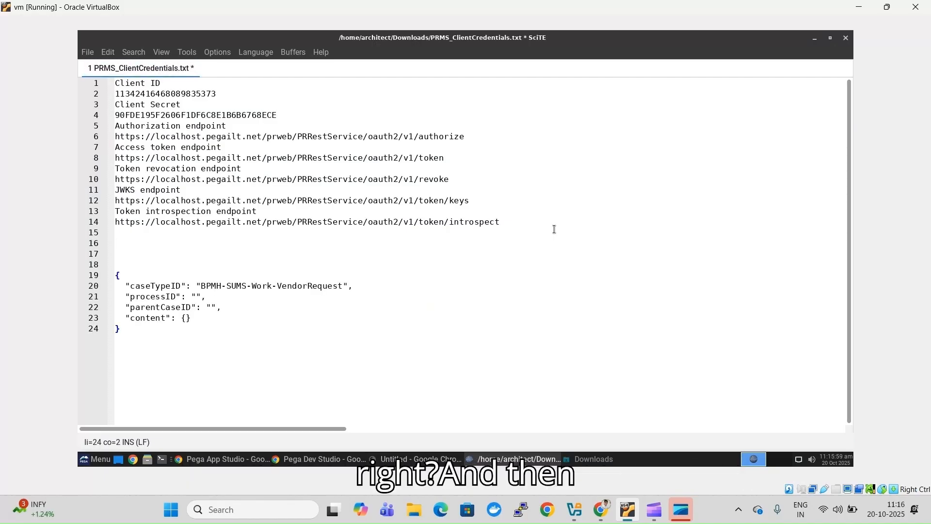
key(Return)
key(Return)
key(Return)
key(Return)
- Hide the blank browser window and return to Pega Dev Studio
key(alt+Tab)
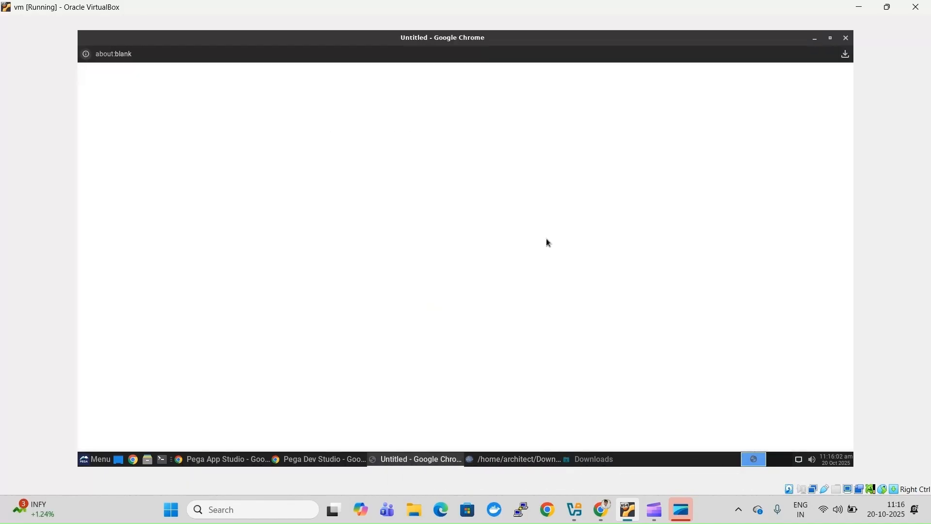
click(818, 42)
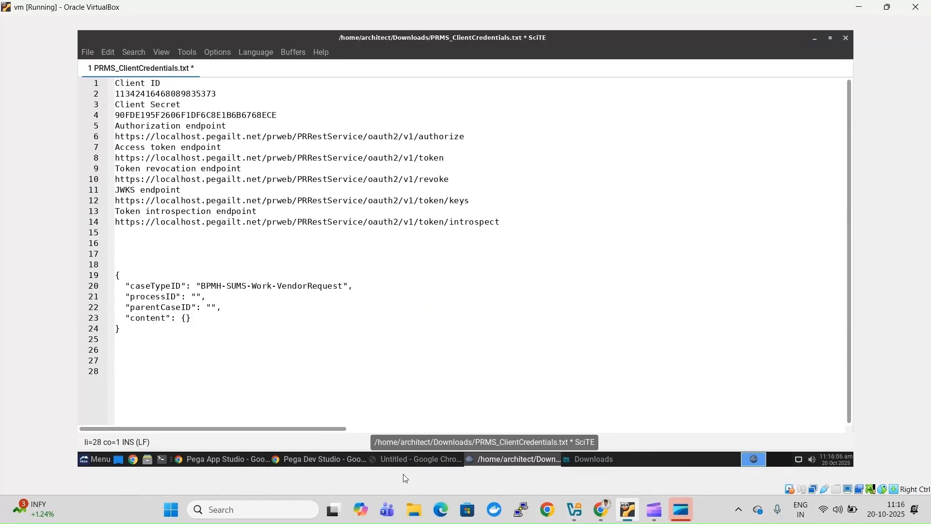
click(328, 459)
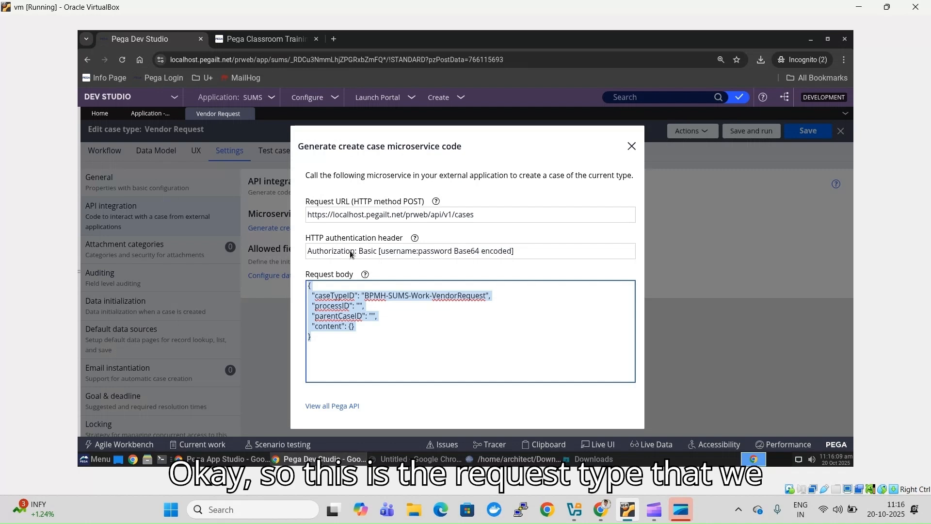
- Close the microservice code dialog, open Allowed Starting Fields data transform, then return to Vendor Request
click(631, 146)
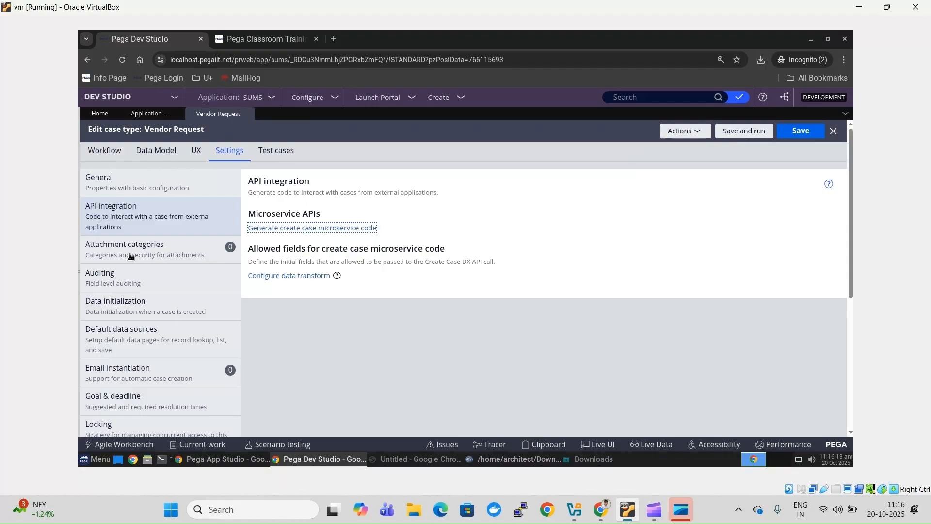
click(301, 276)
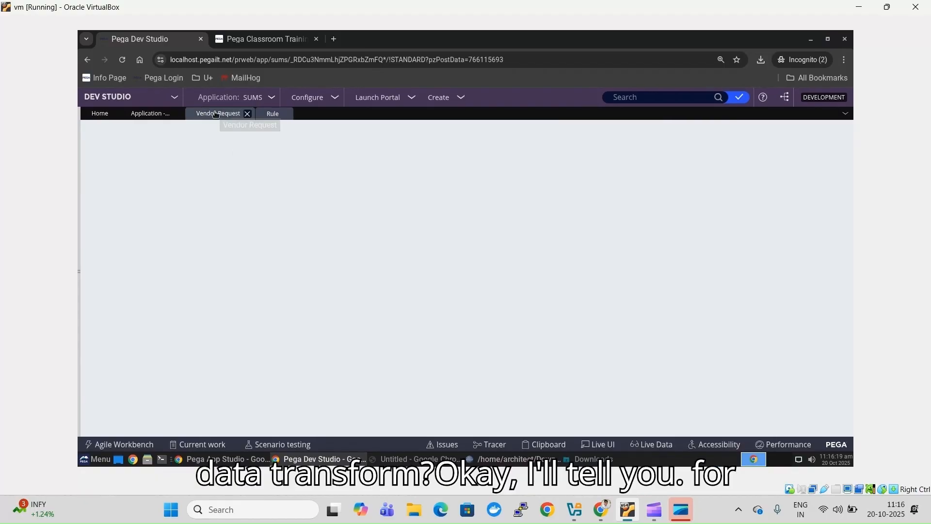
click(269, 116)
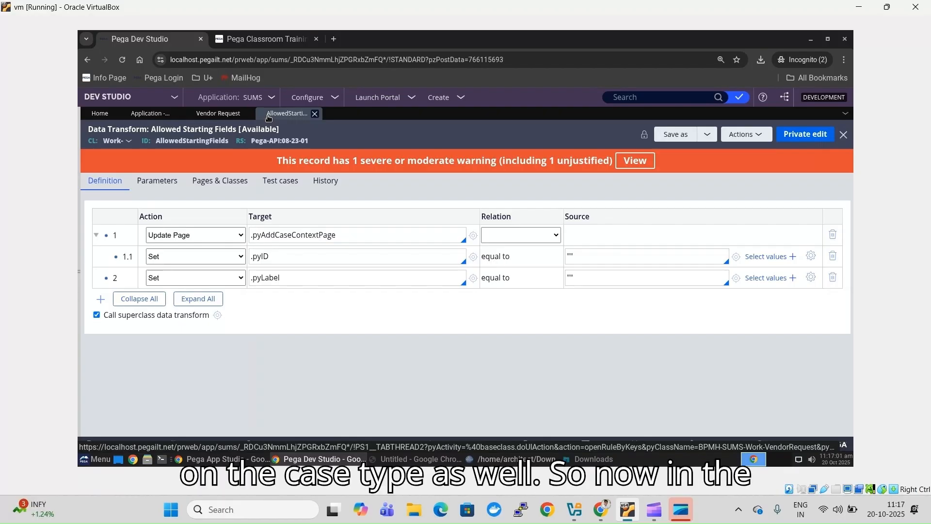
click(210, 116)
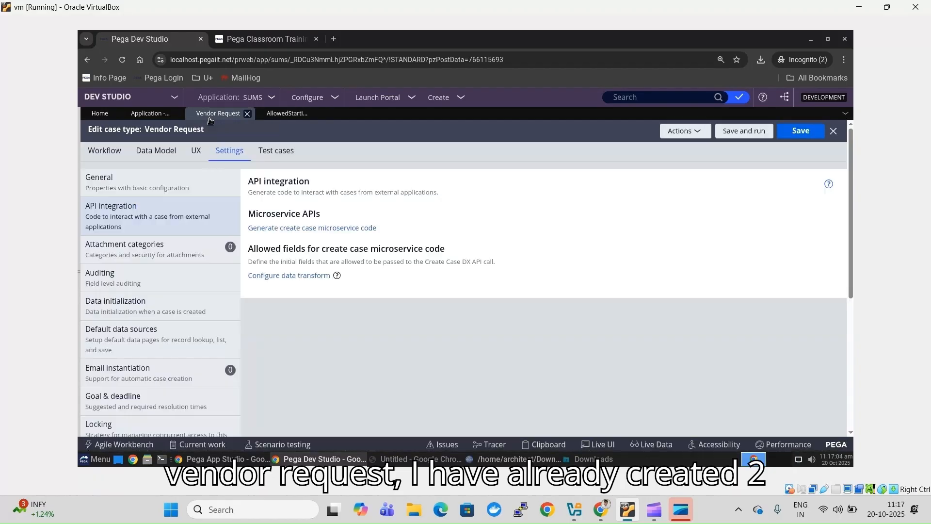
click(152, 154)
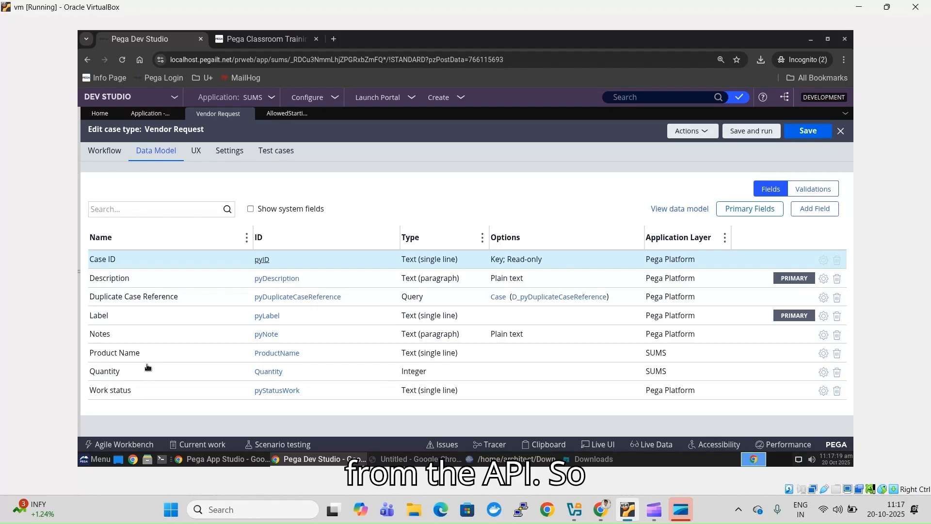
click(288, 115)
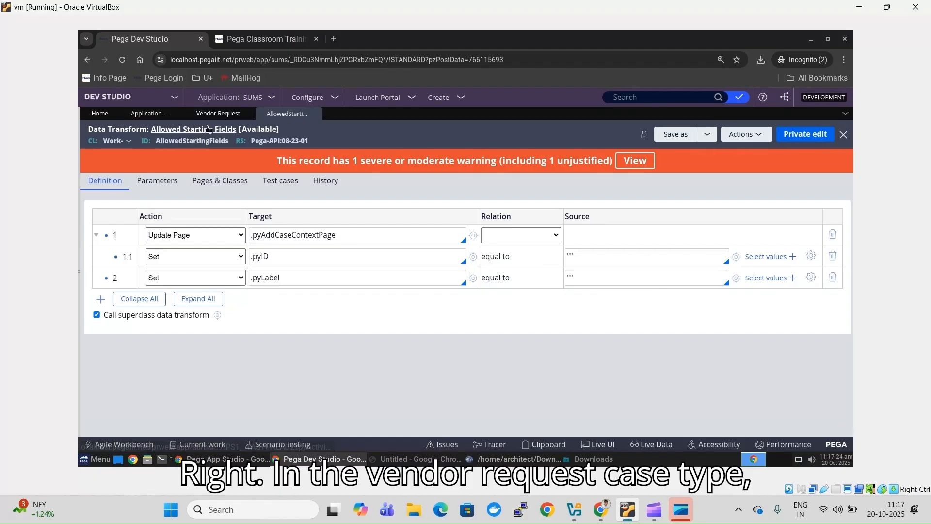
click(242, 113)
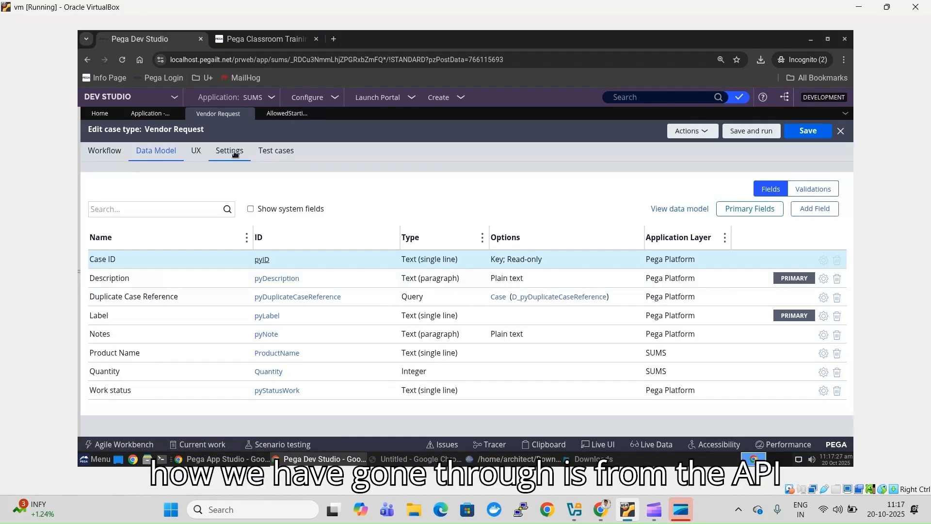
click(233, 152)
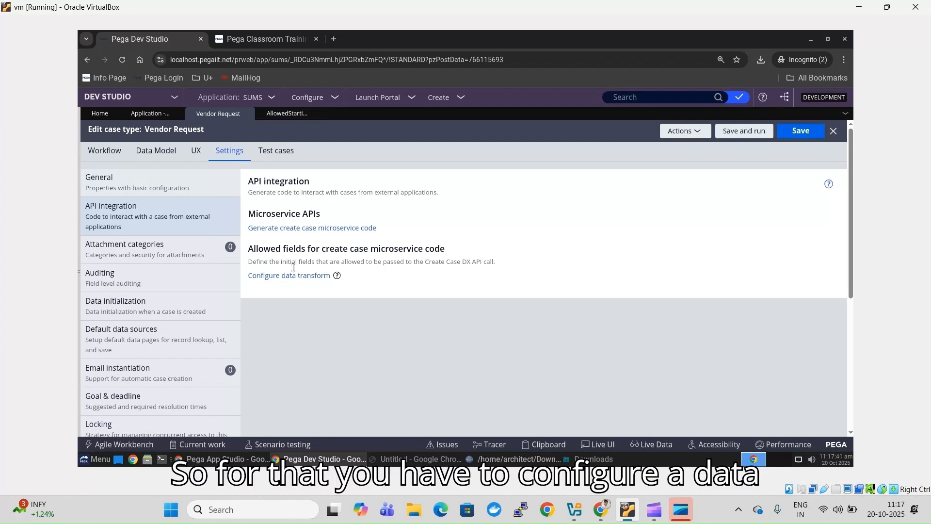
- Switch to the AllowedStarti... tab showing the Work- Allowed Starting Fields data transform
click(288, 116)
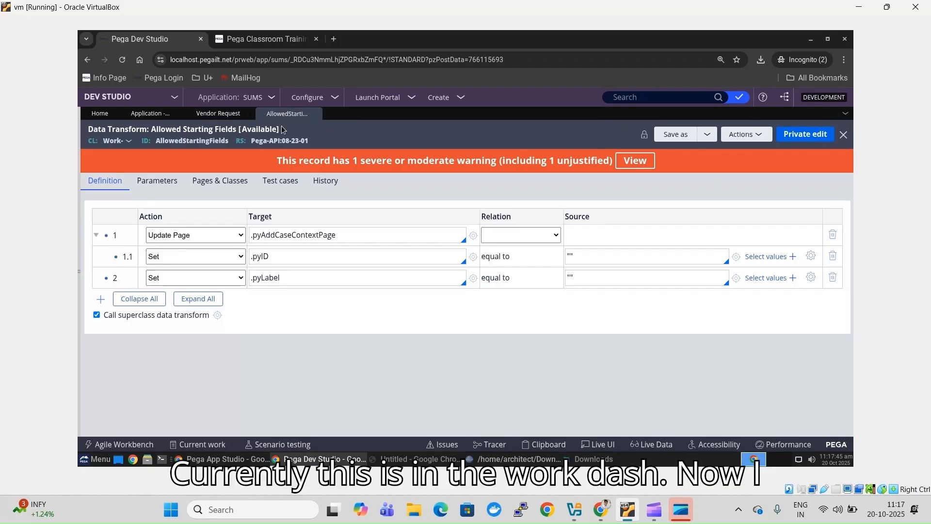
- Save a copy of Allowed Starting Fields applied to BPMH-SUMS-Work-VendorRequest, and create and open it
click(684, 135)
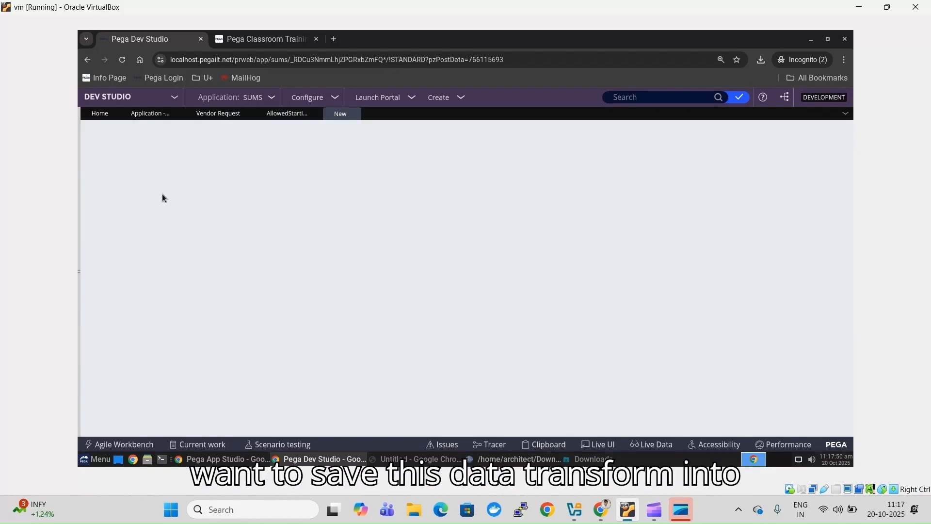
click(76, 269)
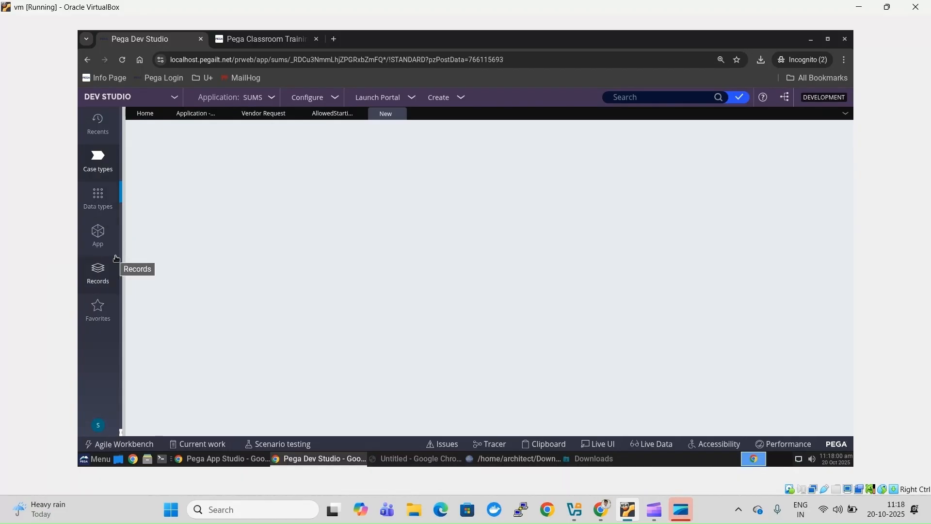
click(99, 234)
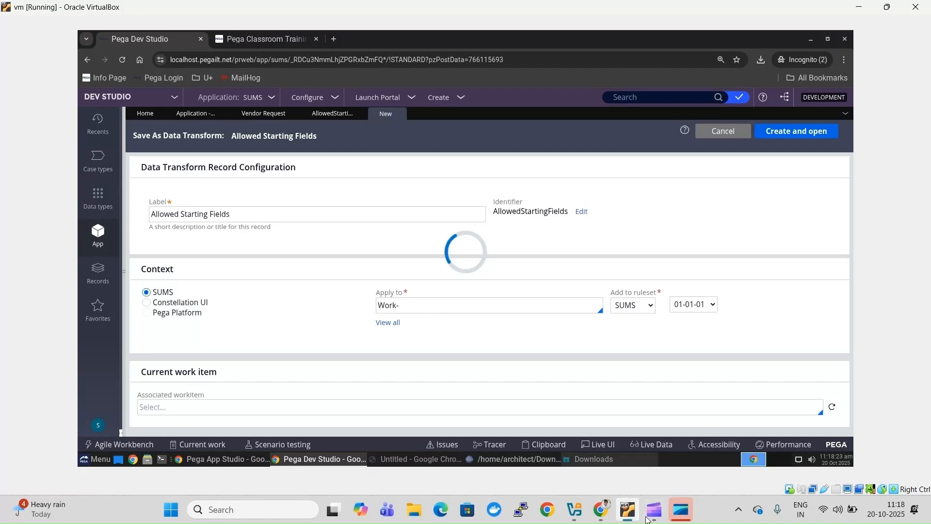
click(476, 309)
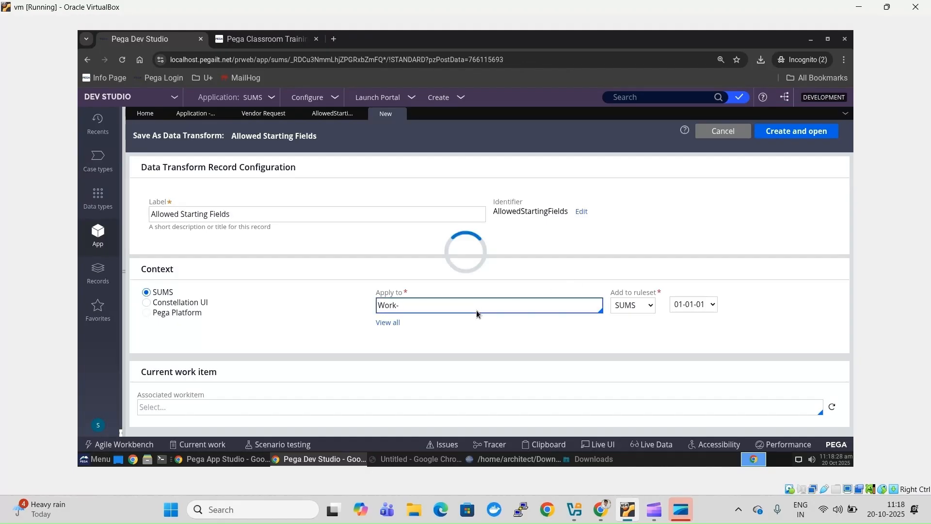
key(BackSpace)
key(BackSpace)
key(BackSpace)
key(BackSpace)
key(BackSpace)
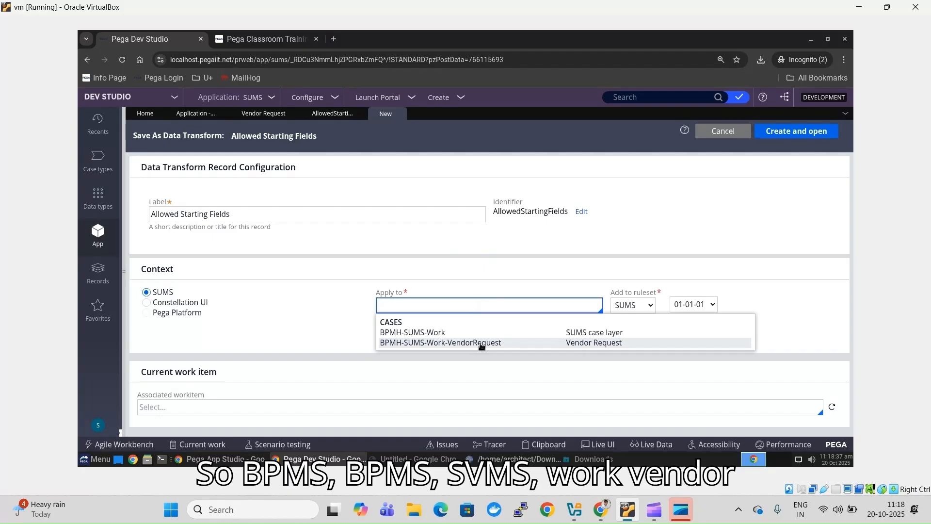
click(481, 344)
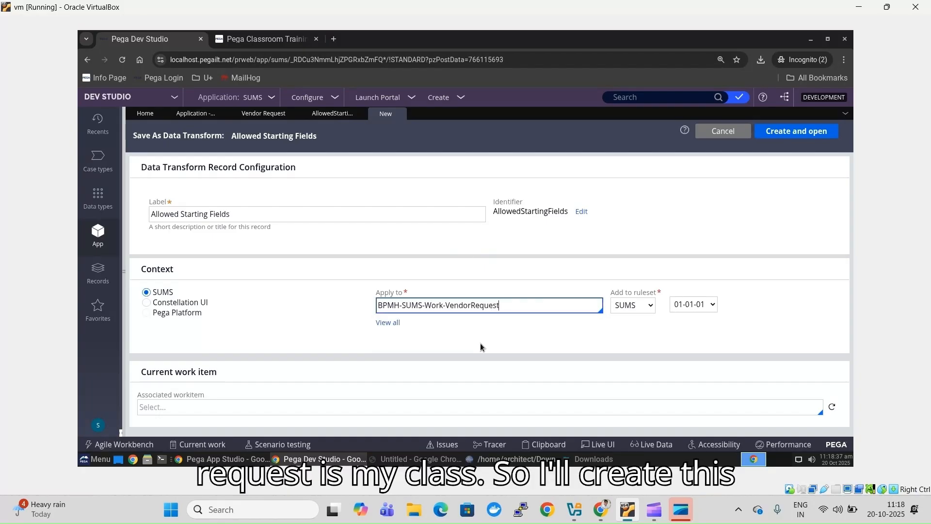
click(790, 136)
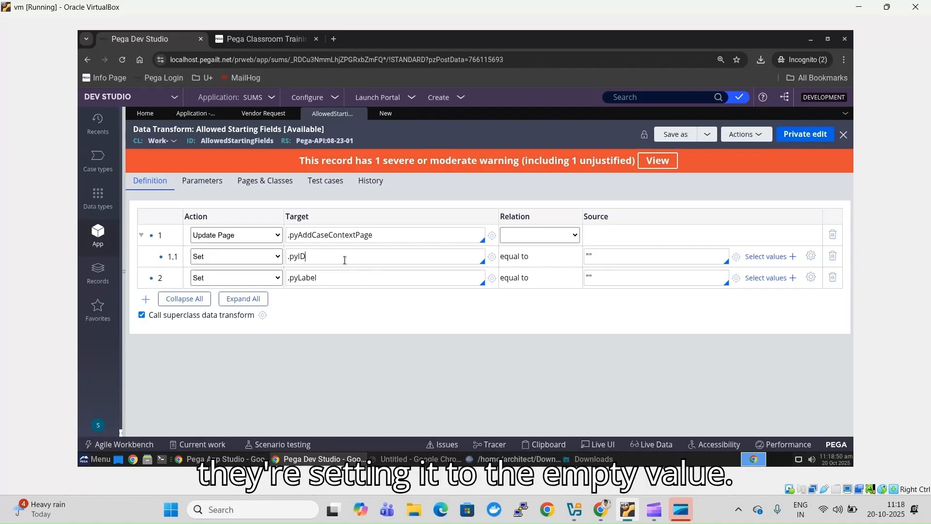
- In the VendorRequest copy, delete the Update Page and .pyLabel rows and stop calling the superclass transform
click(628, 258)
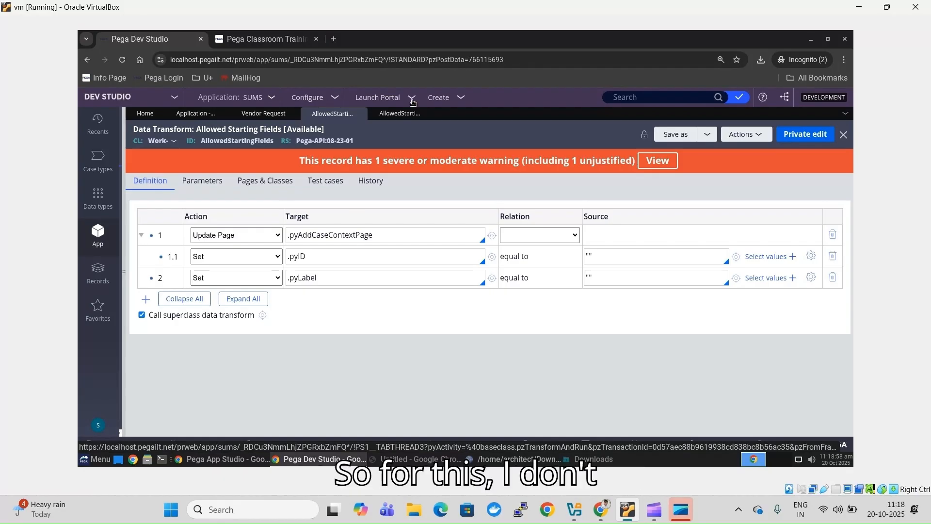
click(398, 116)
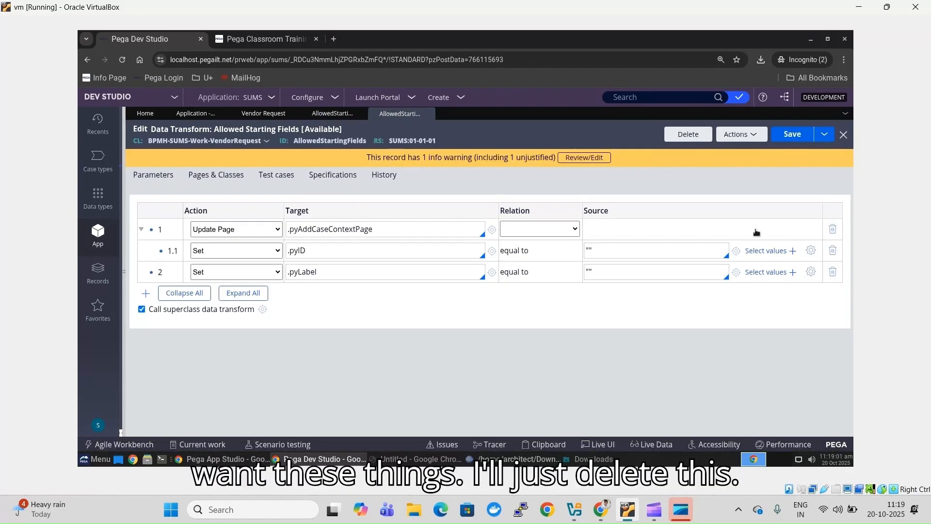
click(832, 231)
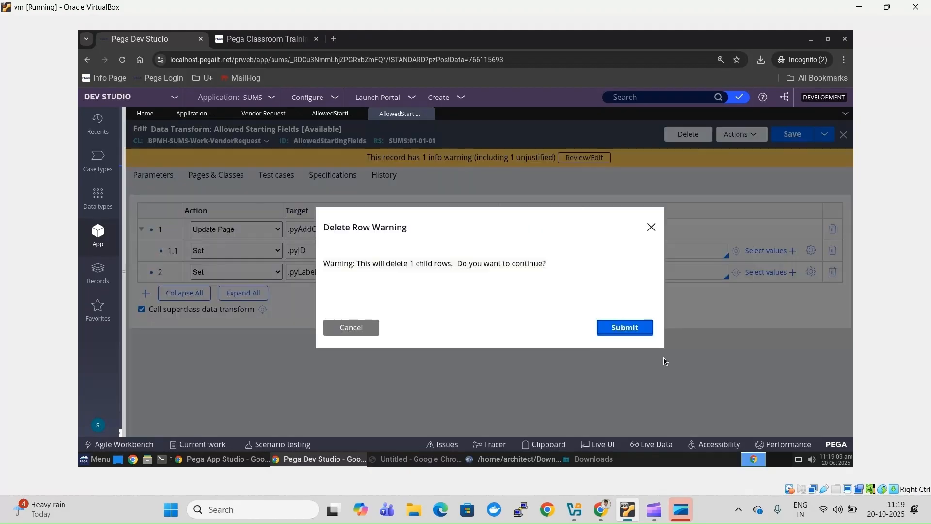
click(632, 331)
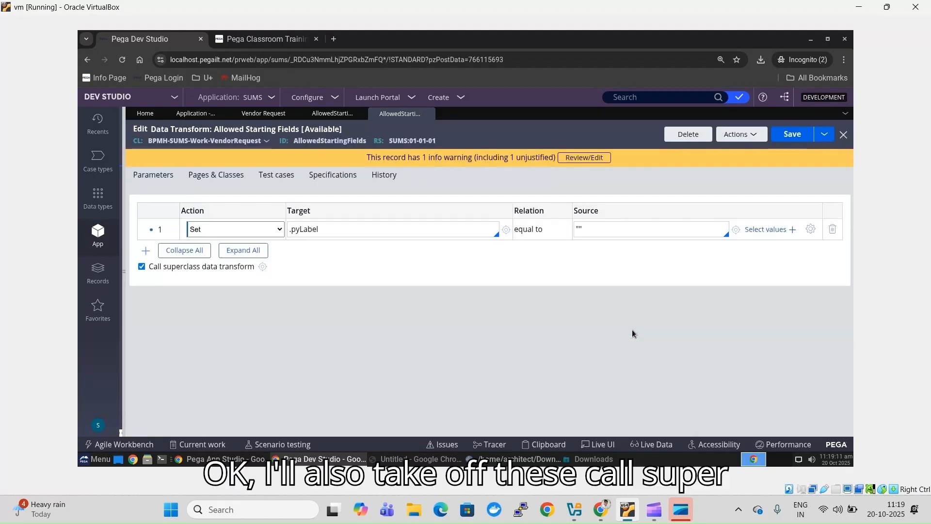
click(141, 267)
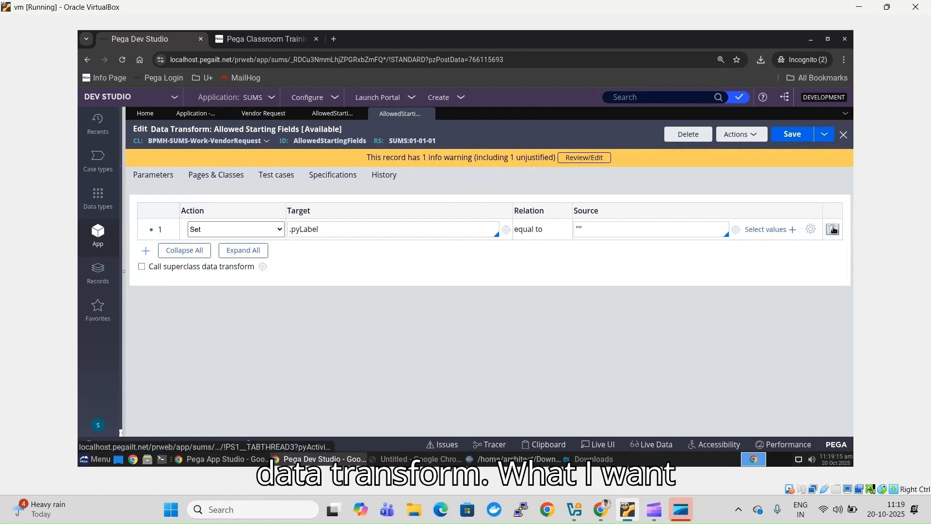
click(833, 229)
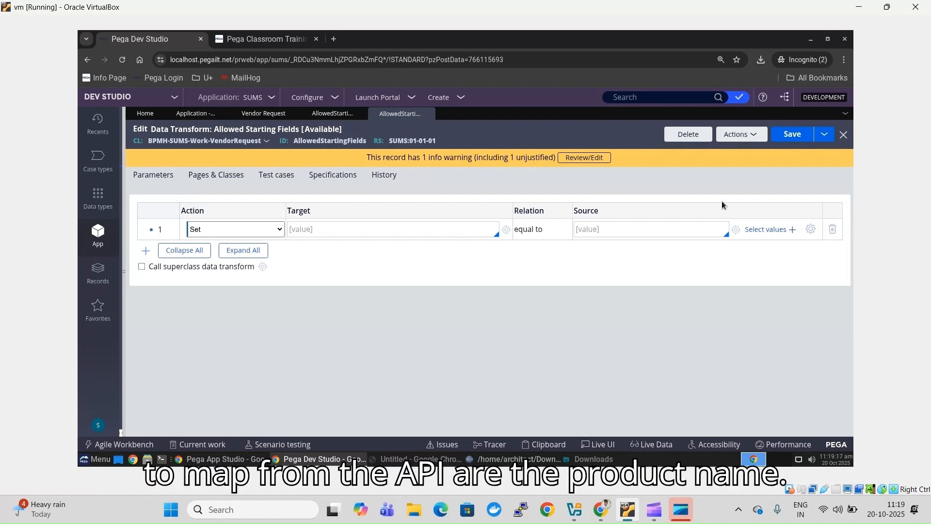
- Make the first row set .ProductName to an empty string ""
click(398, 233)
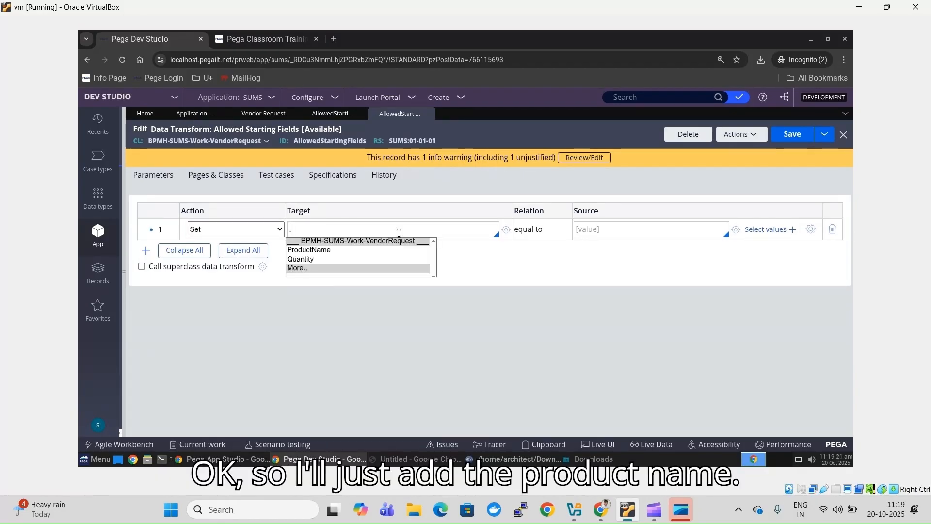
key(Down)
key(Return)
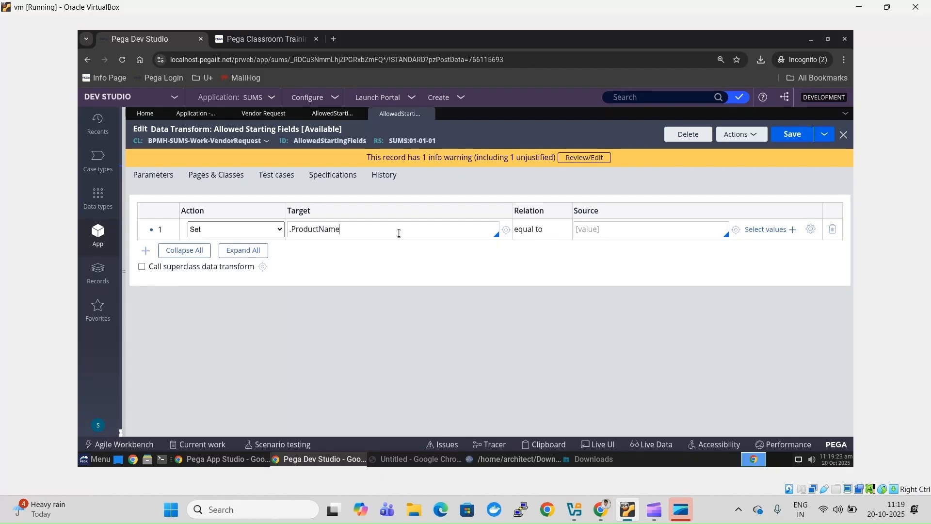
click(618, 233)
text("")
- Add a second row setting .Quantity to an empty string "" and save the transform
click(145, 251)
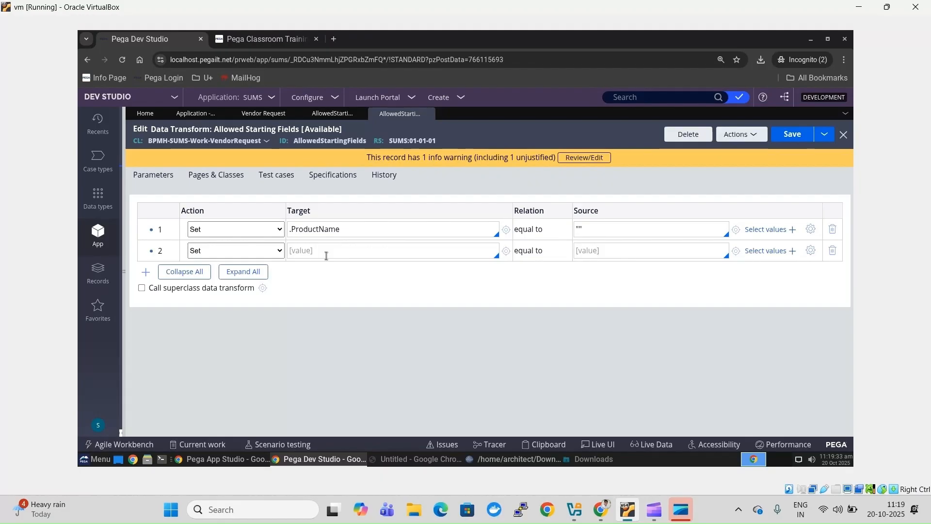
click(326, 250)
text(.)
key(Down)
key(Down)
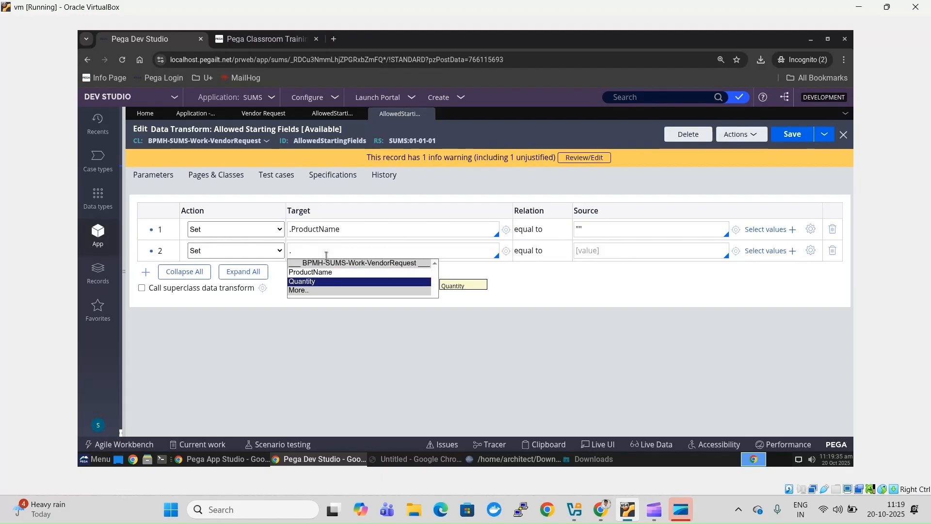
key(Return)
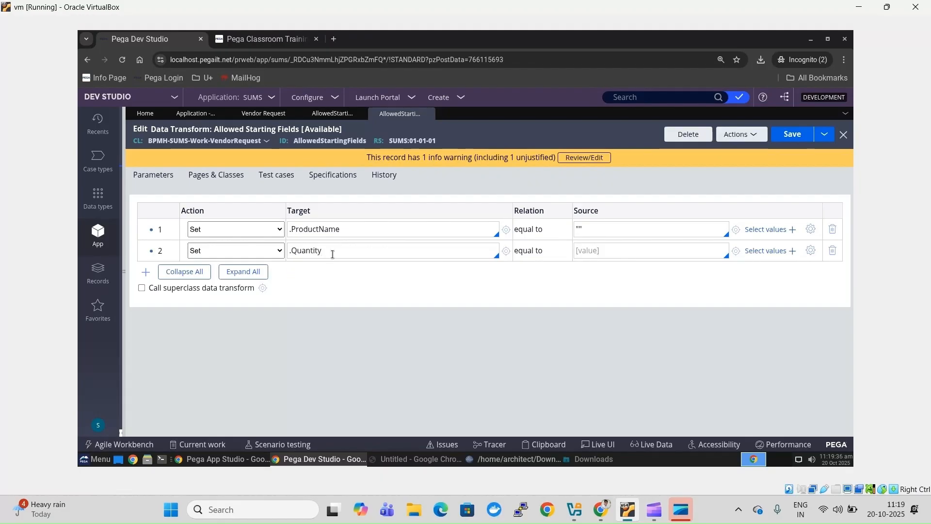
click(605, 251)
text("")
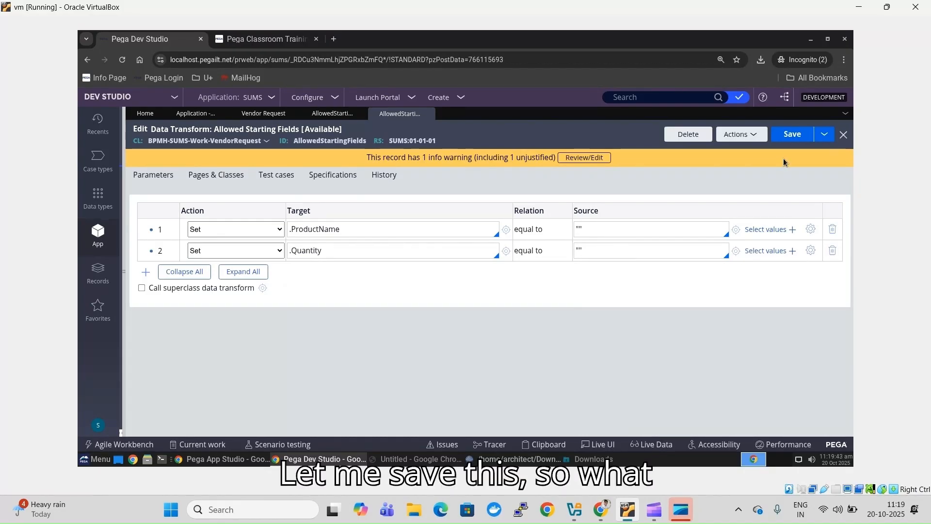
click(795, 134)
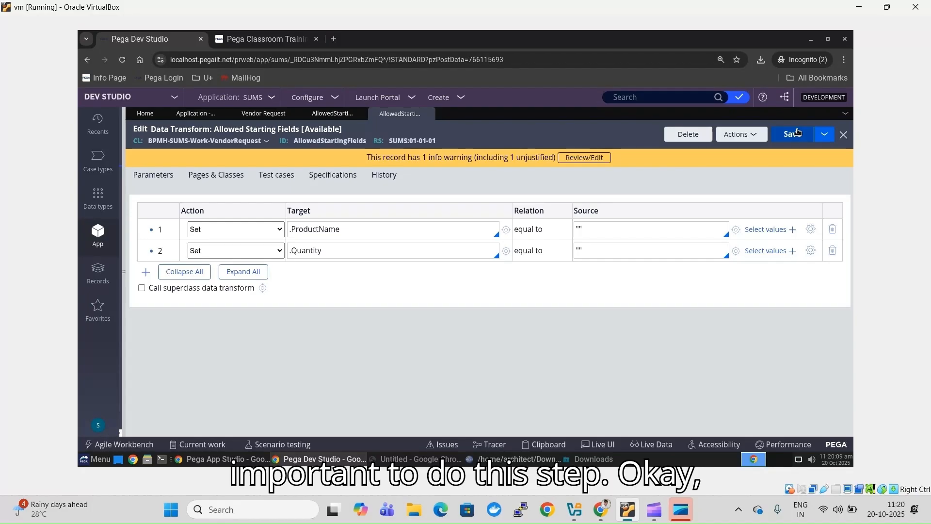
- Enable Use check-out? in the SUMS ruleset's Security settings and save the ruleset
click(410, 141)
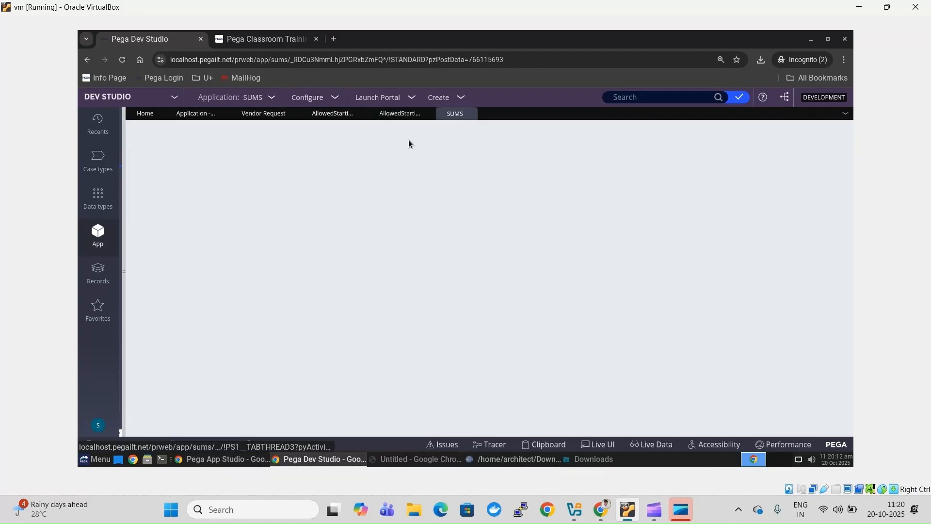
click(405, 116)
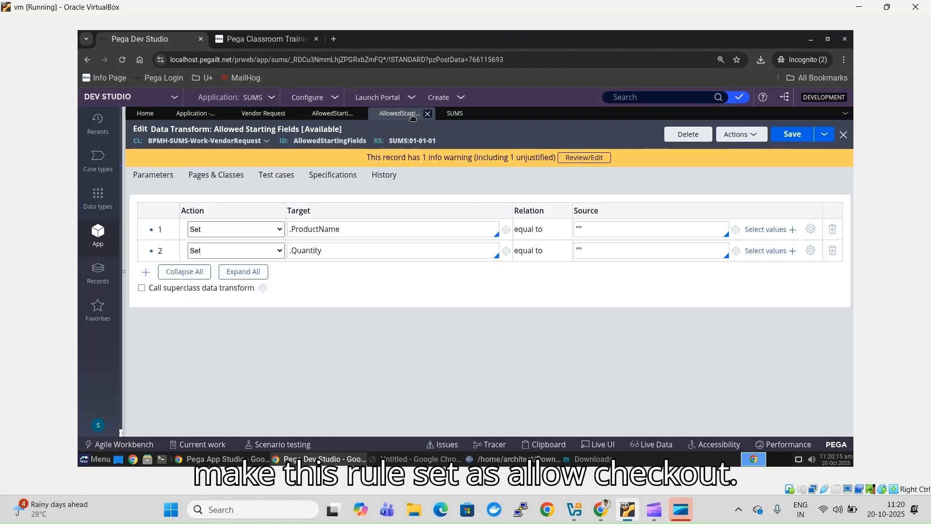
click(456, 117)
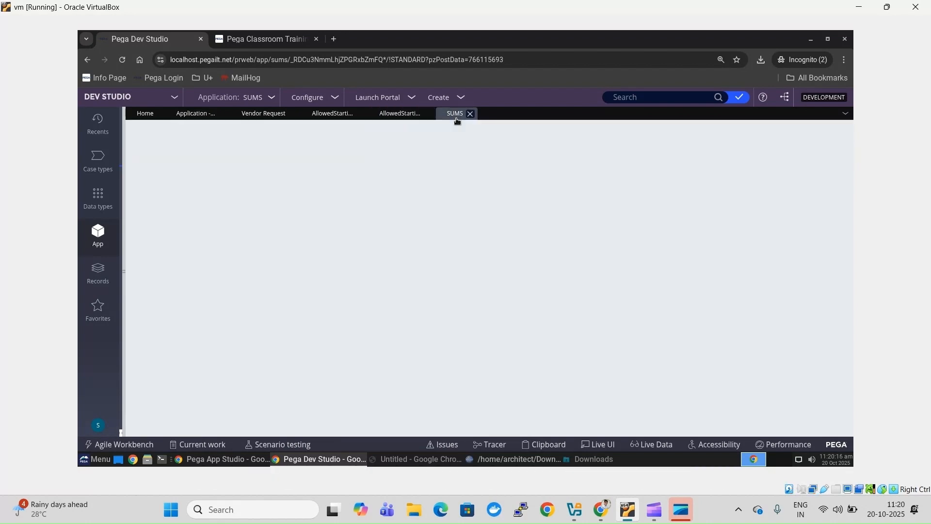
click(396, 115)
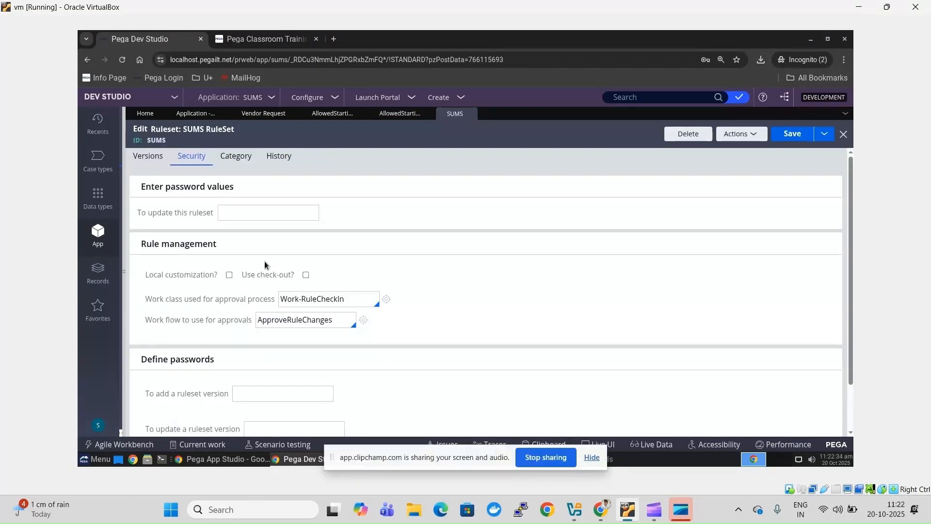
click(306, 275)
click(792, 134)
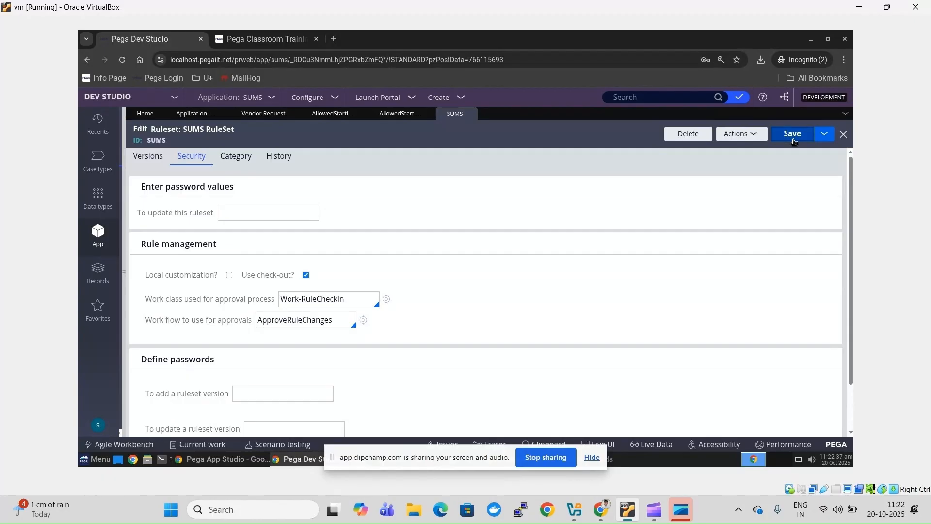
- Resave and refresh the Allowed Starting Fields data transform, then show the SUMS application overview
click(388, 114)
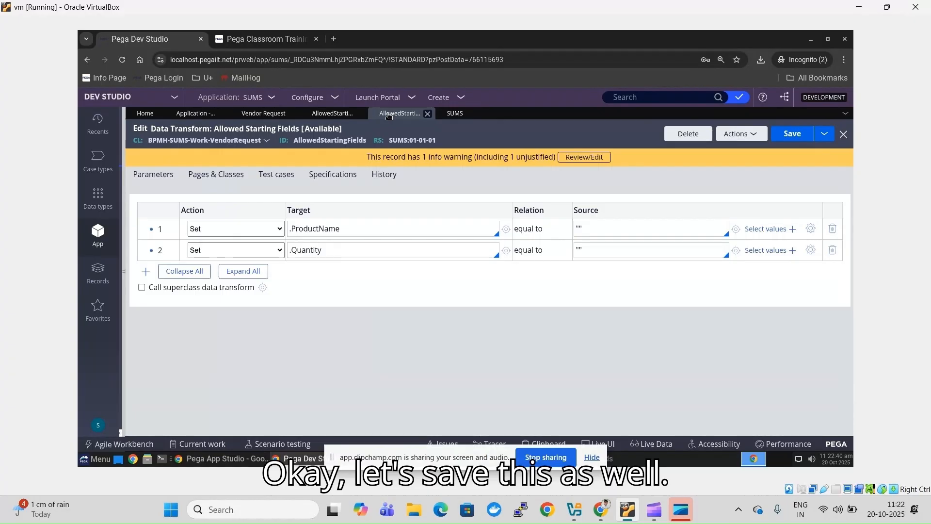
key(ctrl+s)
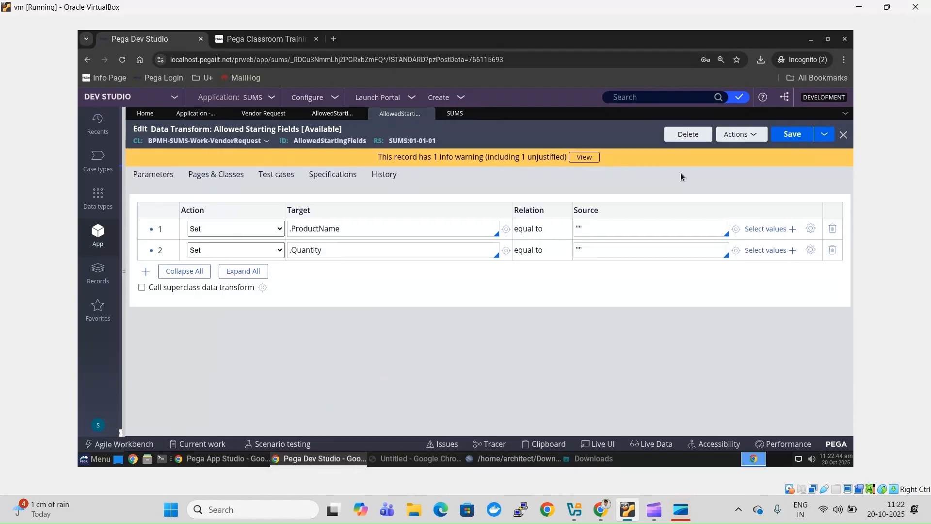
click(749, 132)
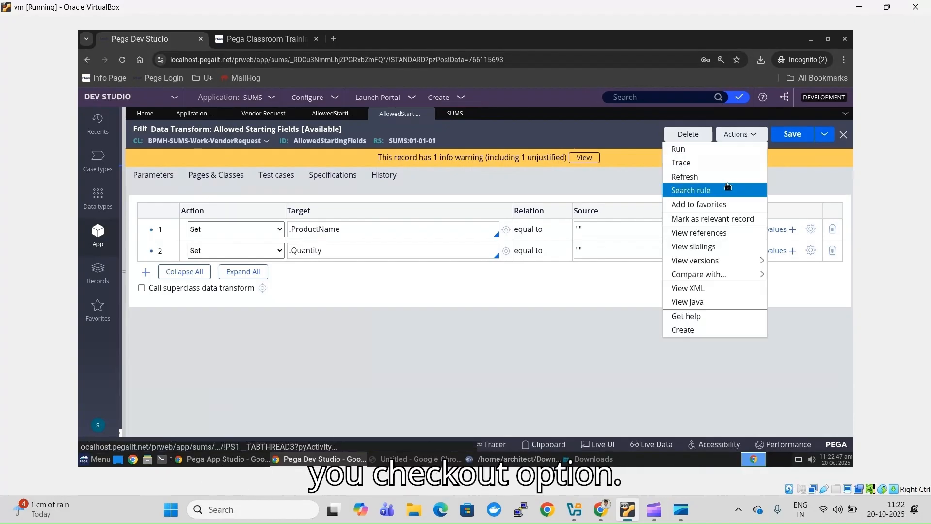
click(727, 178)
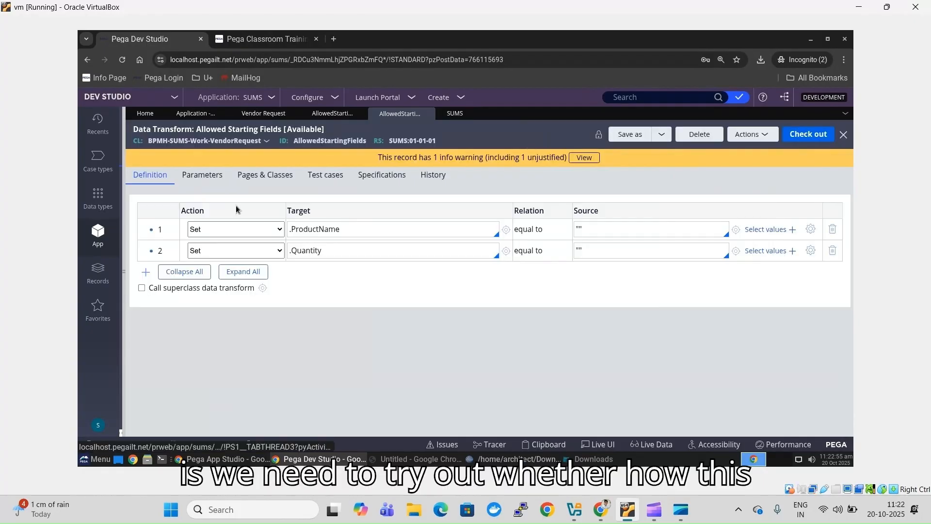
click(194, 113)
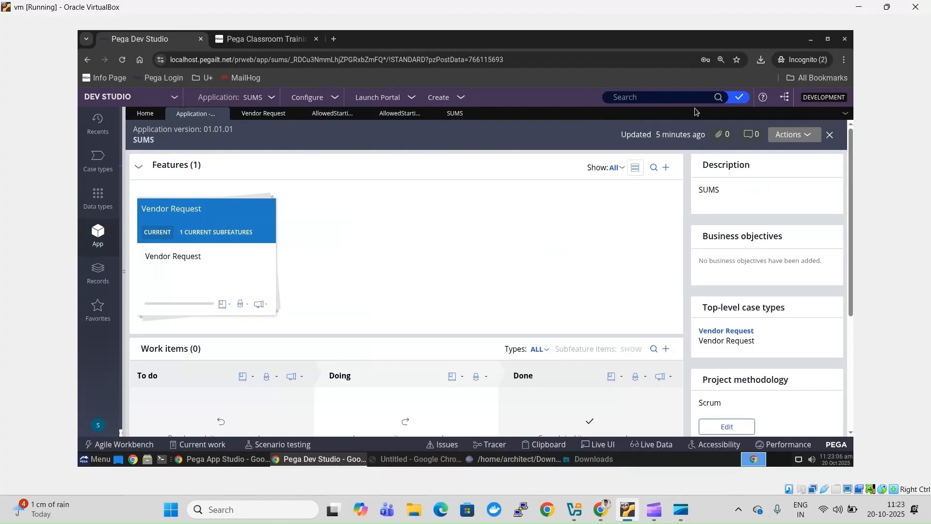
- Dismiss the Branch development preferences dialog and open Pega API help from the help menu
click(786, 99)
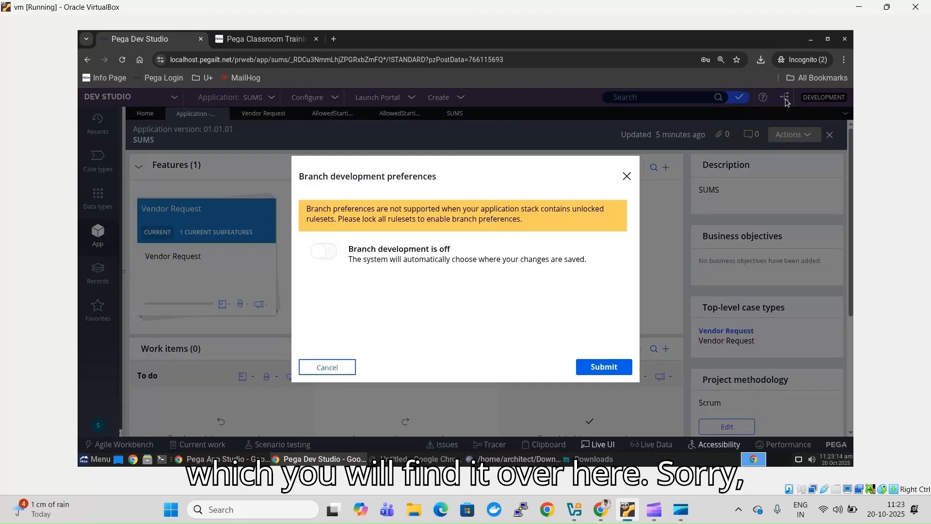
click(627, 177)
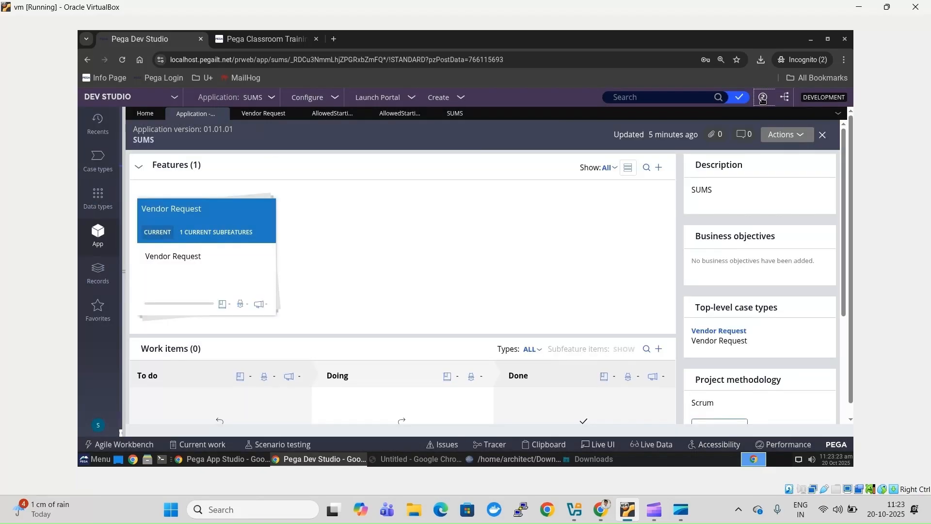
click(763, 99)
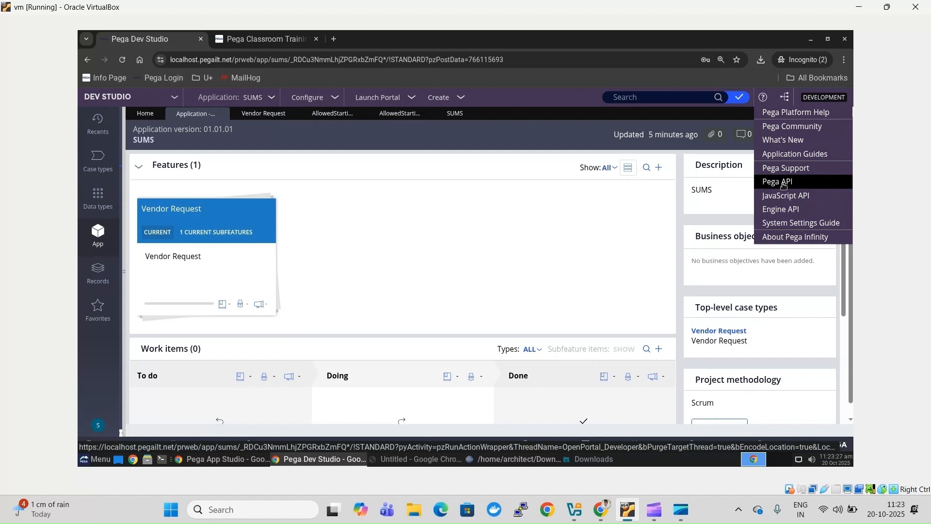
click(782, 184)
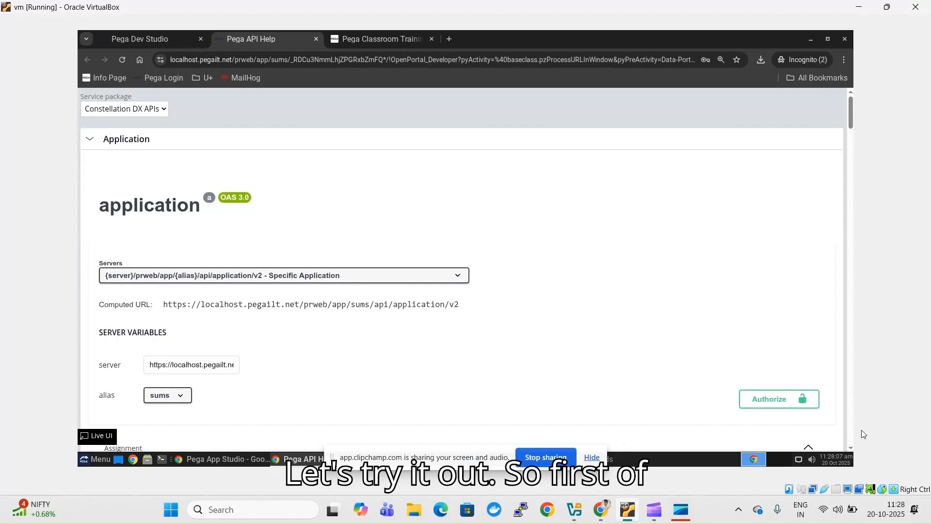
- Keep the Specific Application server and open the API authorization options
scroll(850, 449, down, 1)
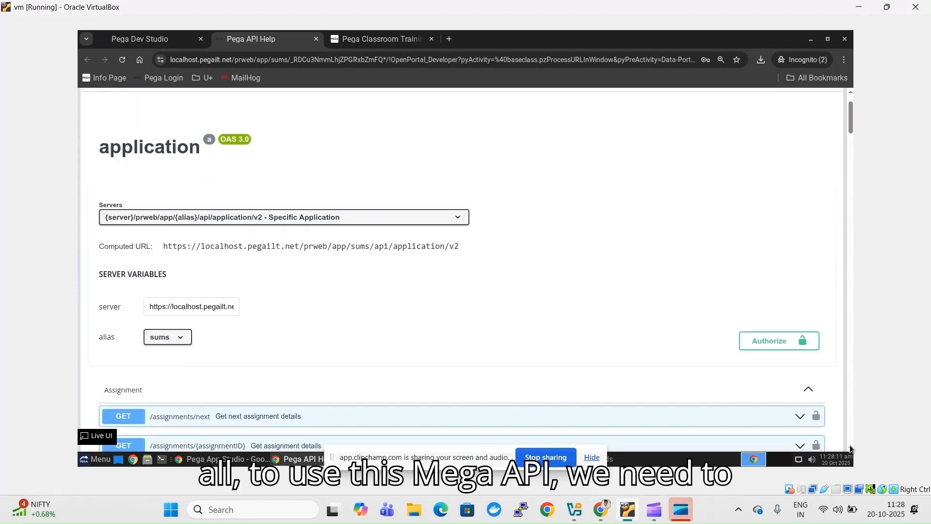
click(850, 97)
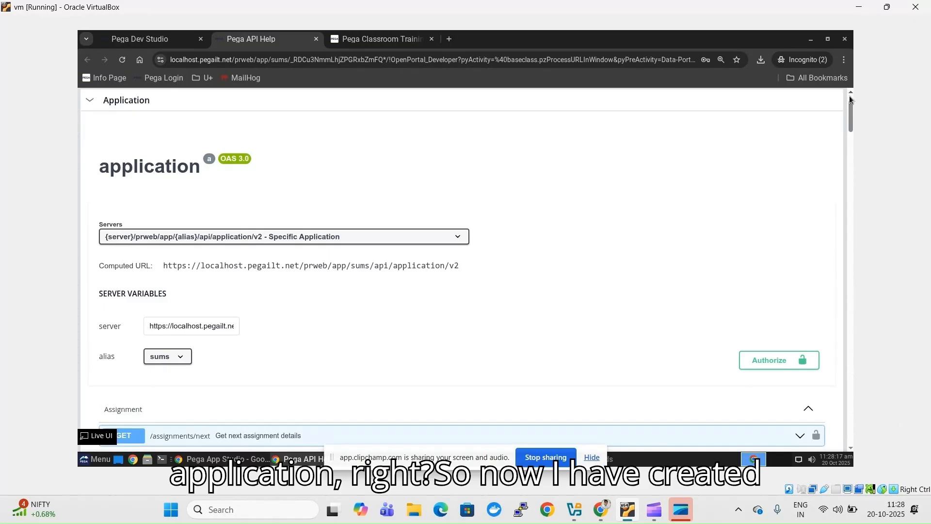
click(299, 237)
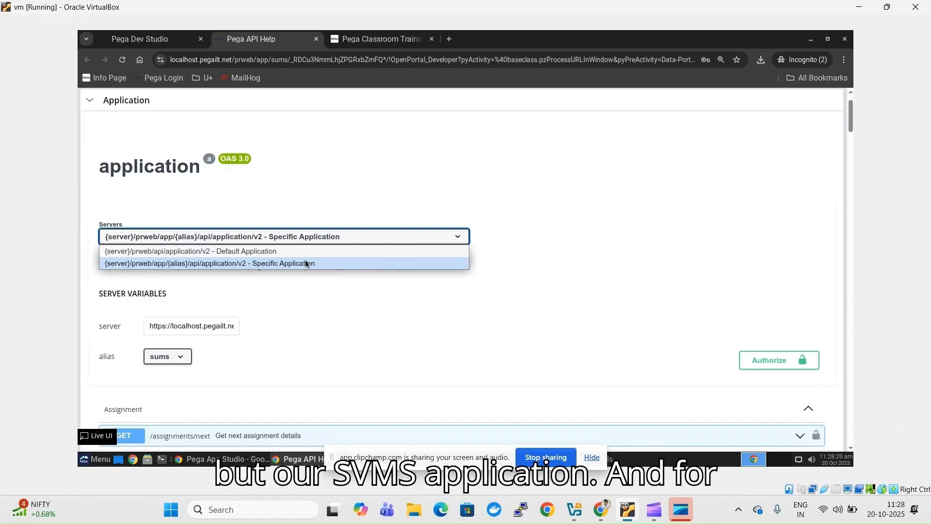
click(304, 263)
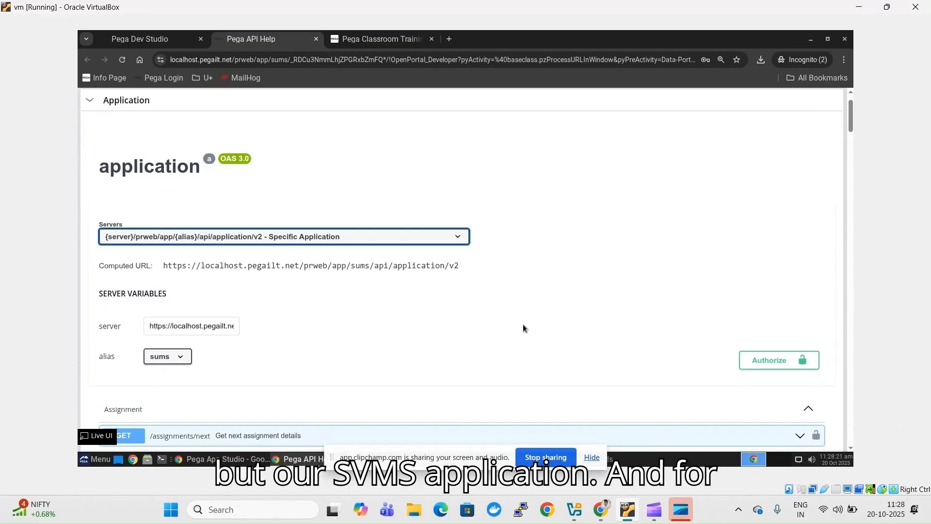
click(767, 367)
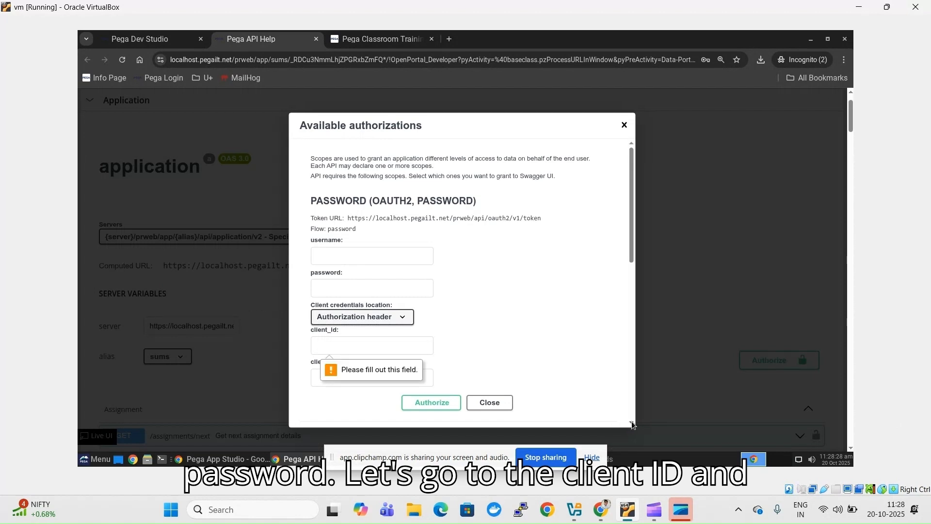
scroll(369, 223, down, 6)
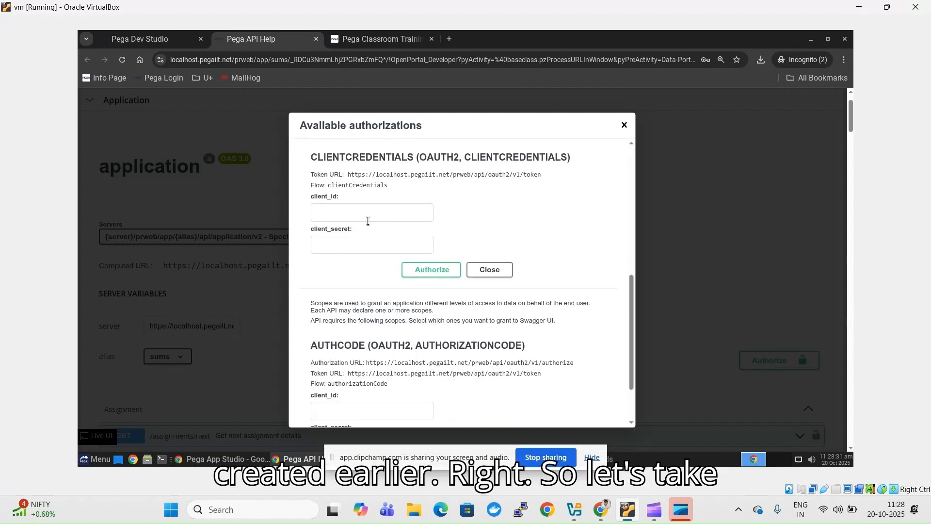
- Copy the client ID from the credentials text file into the client_id field
click(367, 242)
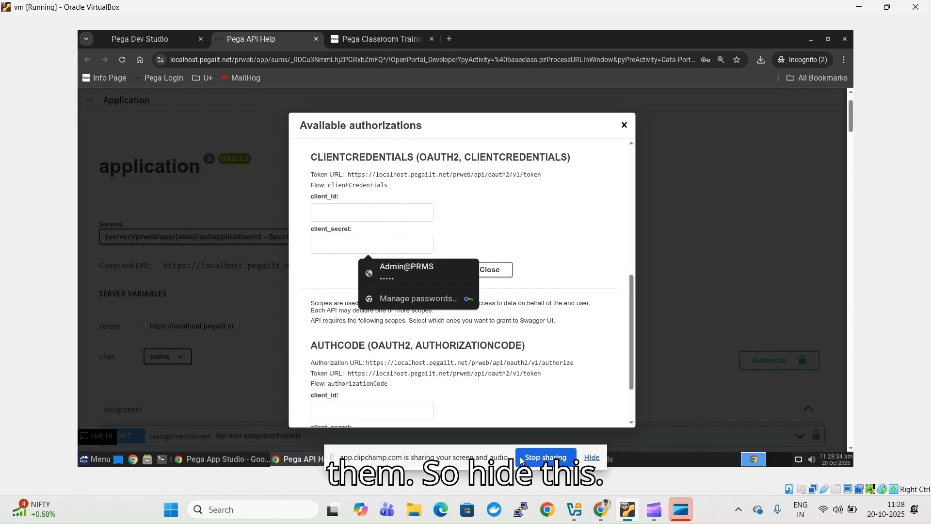
click(592, 457)
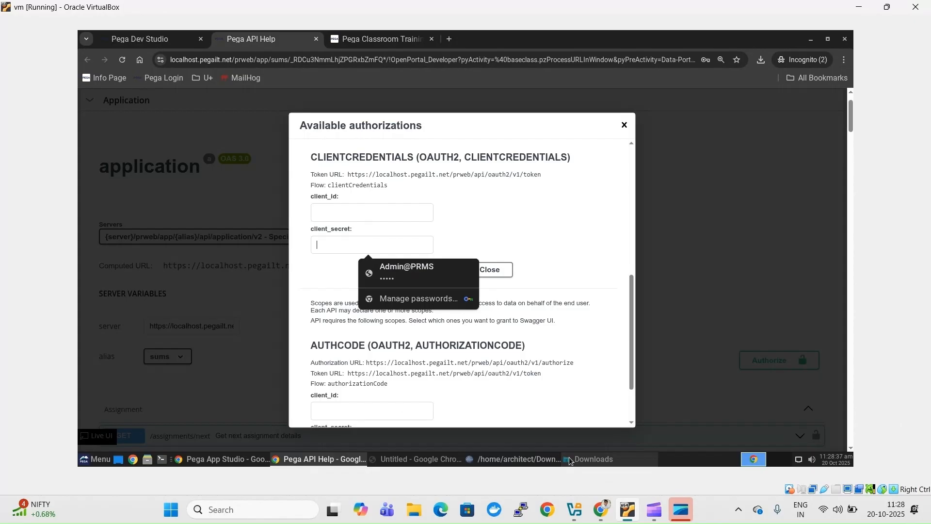
click(448, 460)
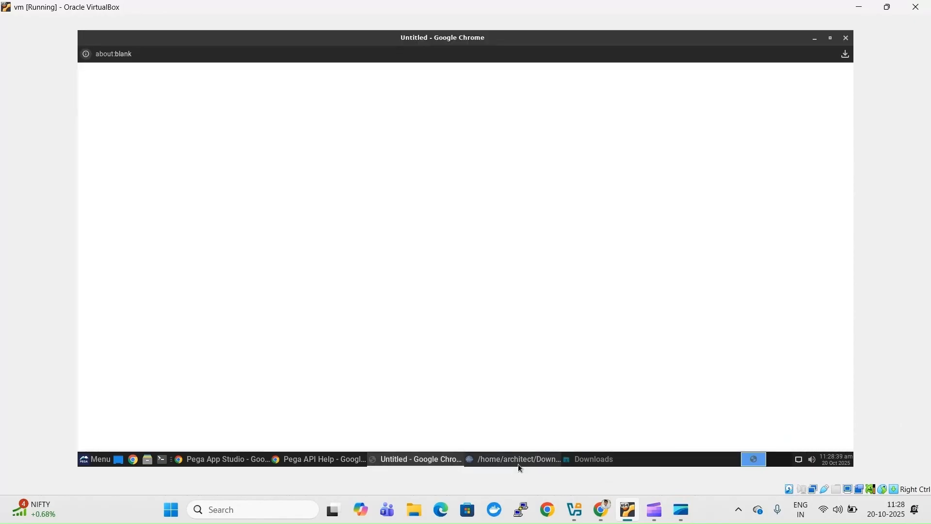
click(514, 459)
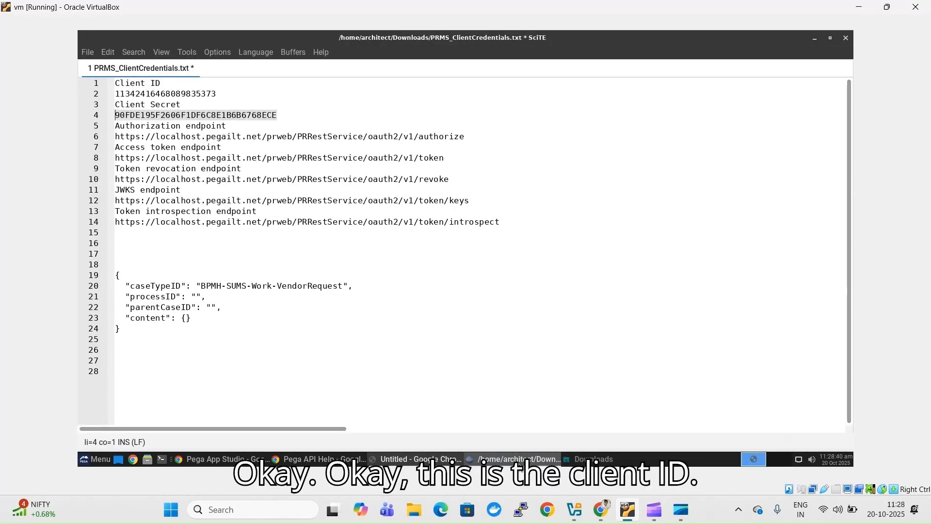
click(156, 94)
double_click(156, 94)
key(ctrl+c)
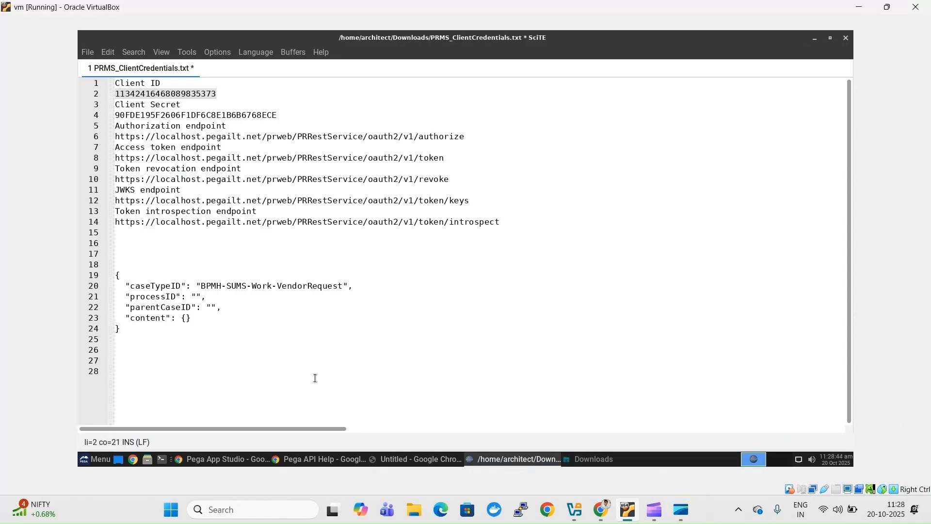
click(315, 460)
click(370, 215)
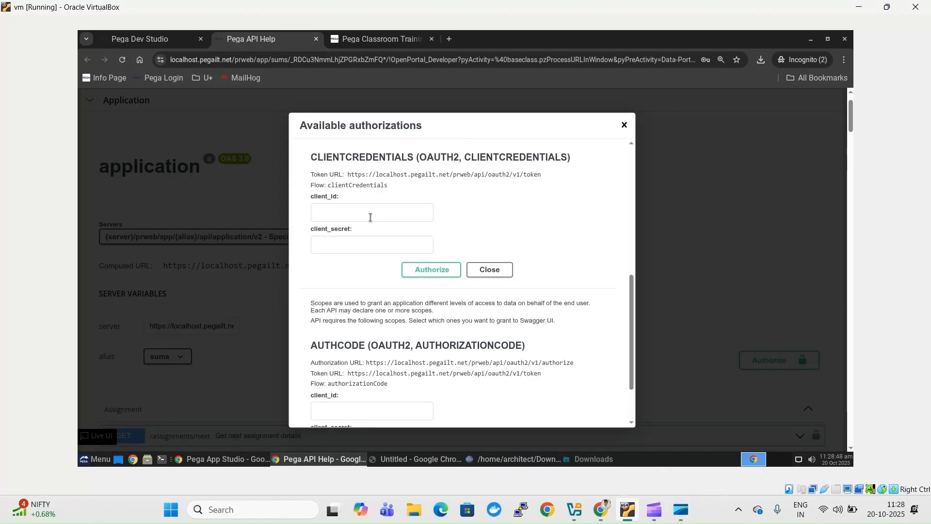
key(ctrl+v)
- Copy the client secret from line 4 of the credentials file into client_secret
click(361, 252)
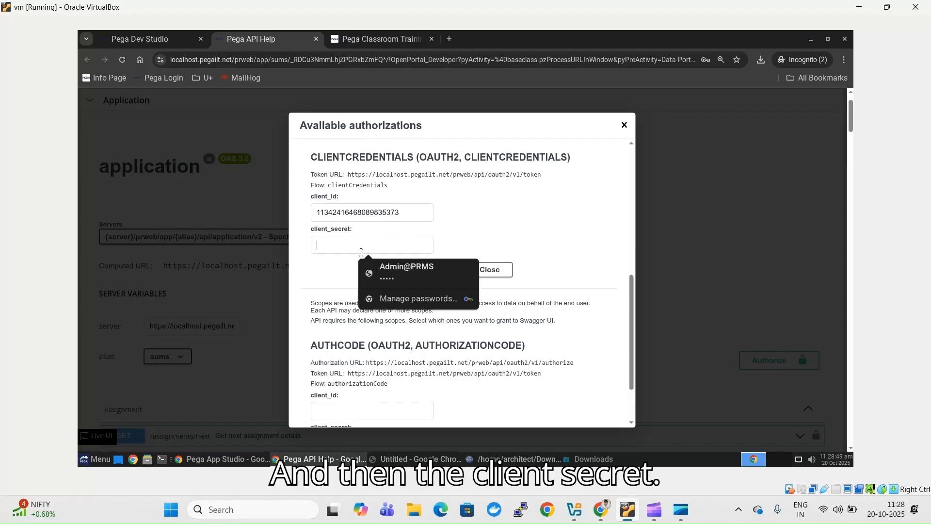
key(alt+Tab)
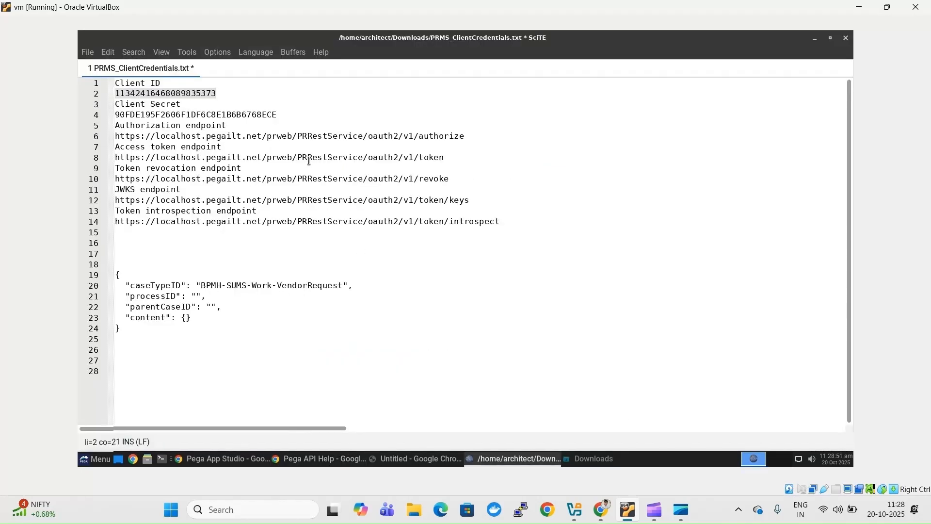
triple_click(249, 117)
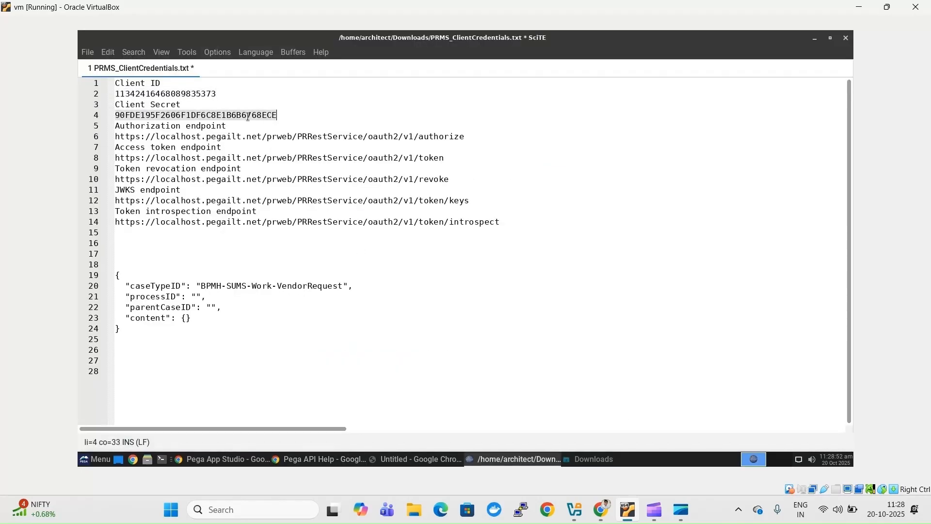
click(276, 115)
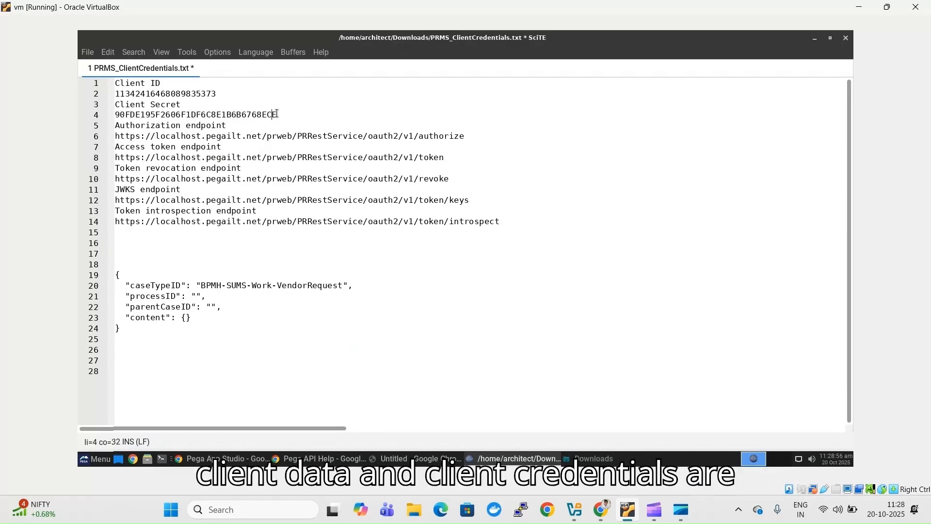
drag(276, 115, 110, 116)
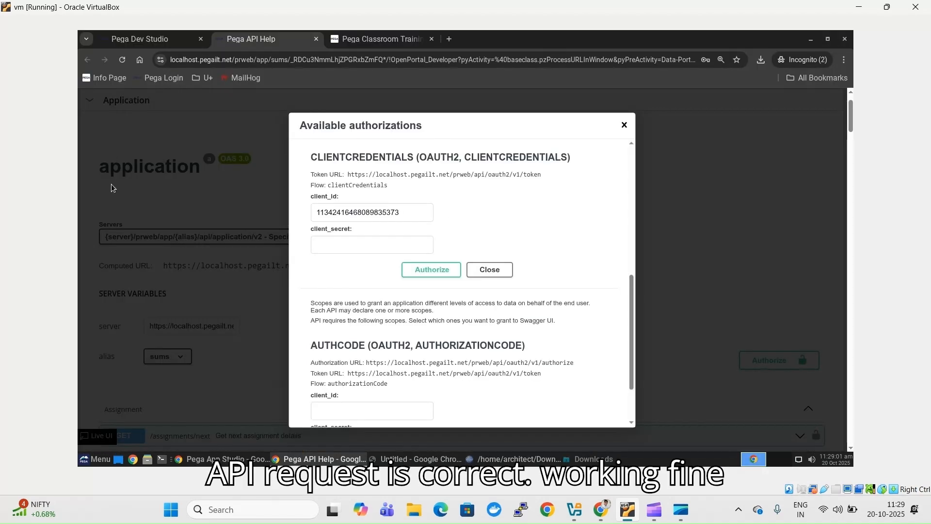
key(ctrl+v)
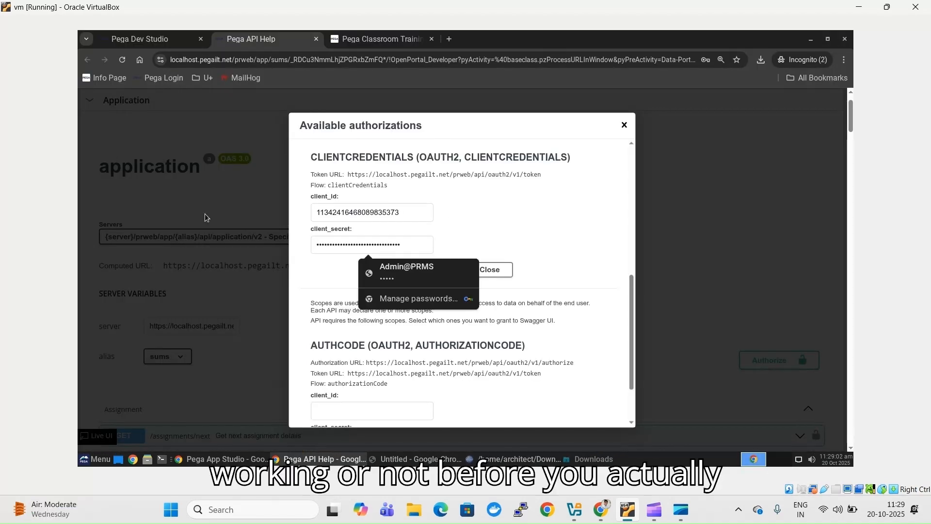
- Authorize with the entered client credentials and close the authorizations window
click(510, 233)
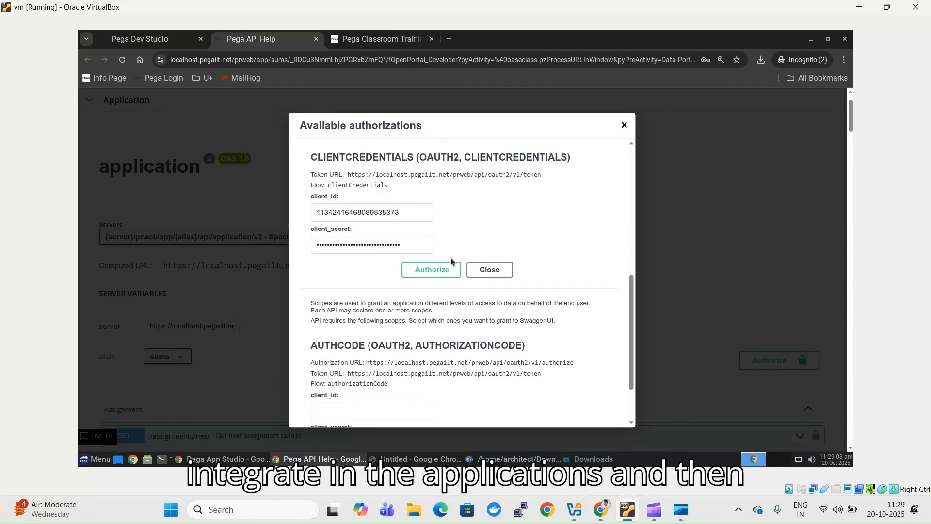
click(430, 274)
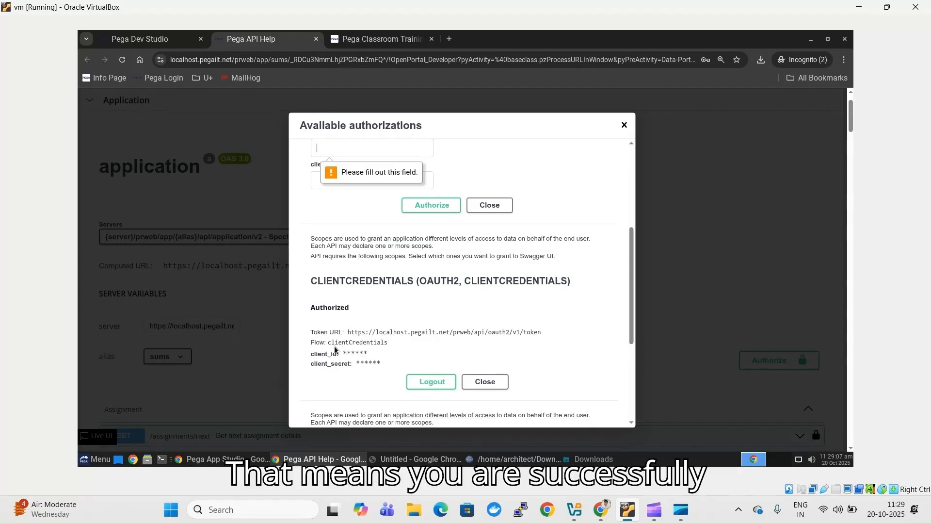
click(625, 125)
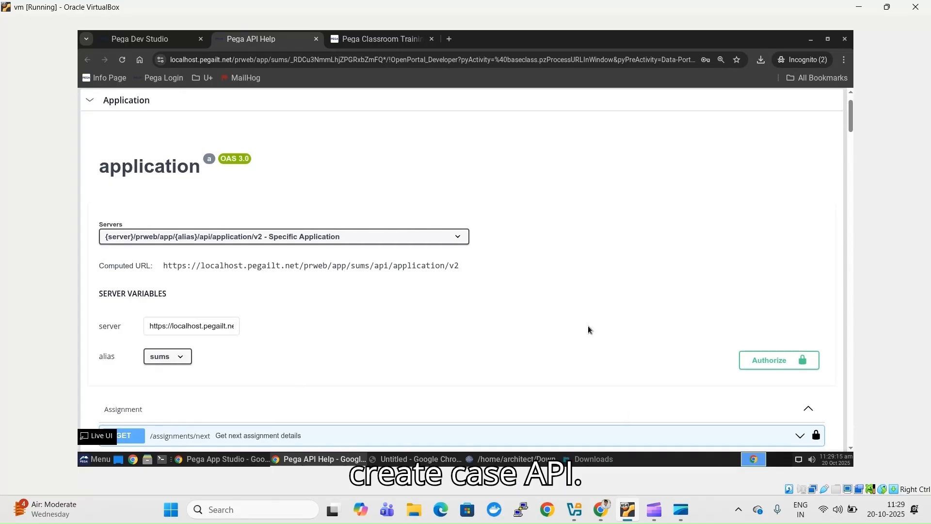
- Expand the POST /cases create-case operation and make it editable with Try it out
scroll(587, 326, down, 1)
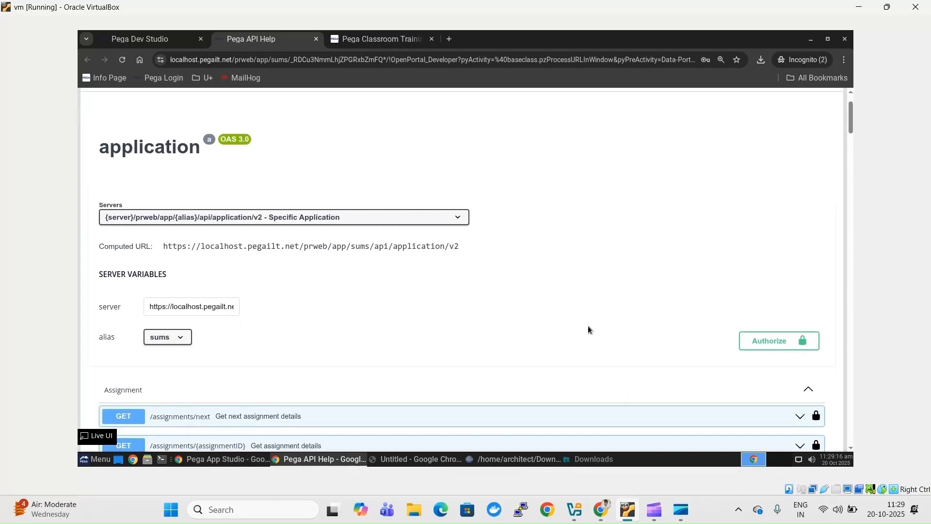
scroll(588, 325, down, 10)
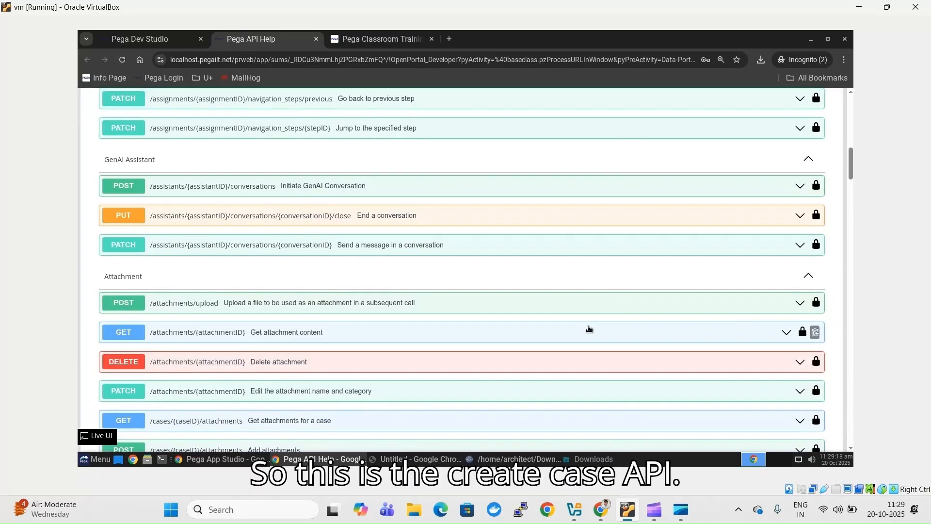
scroll(588, 329, down, 10)
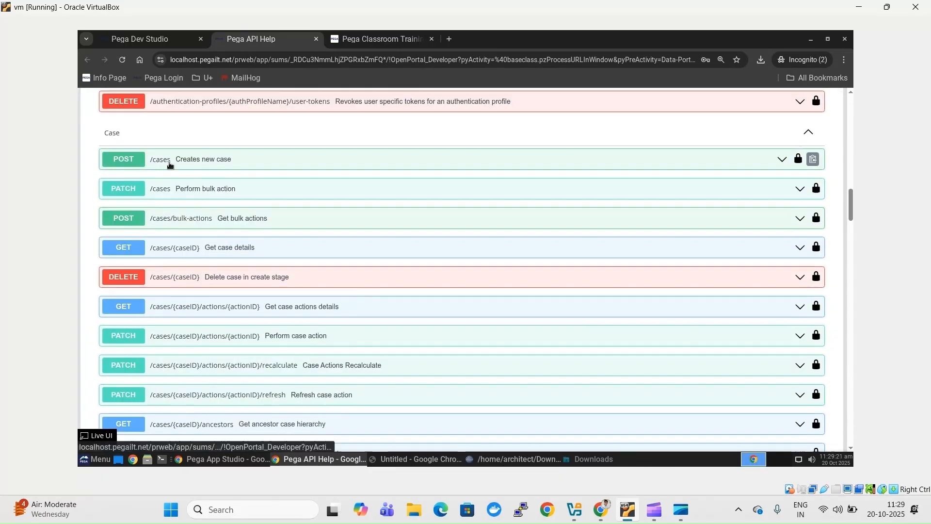
click(169, 162)
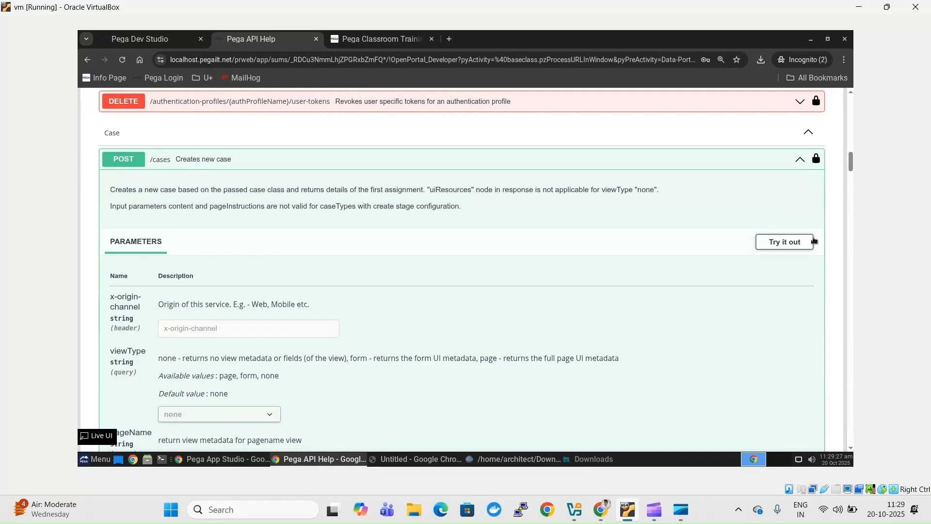
click(770, 248)
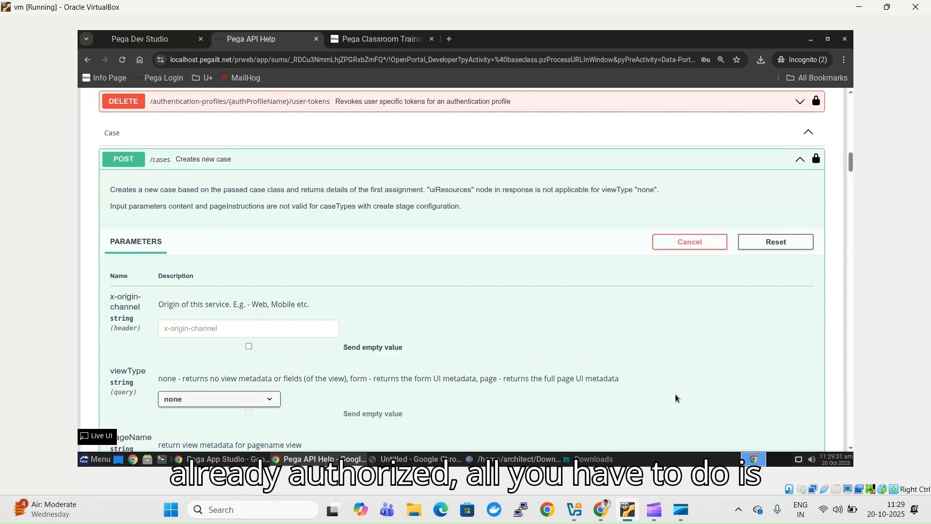
- Clear all of the sample JSON from the request body editor
scroll(677, 398, down, 3)
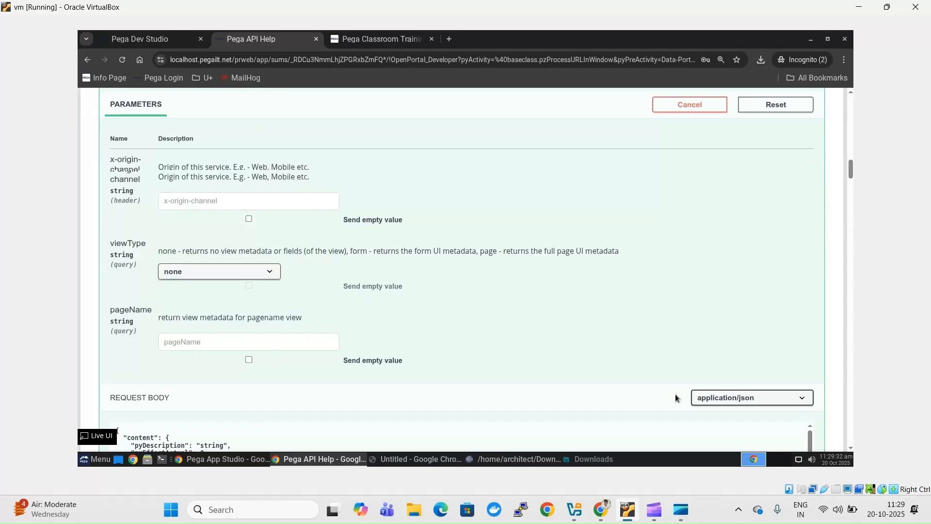
scroll(676, 397, down, 5)
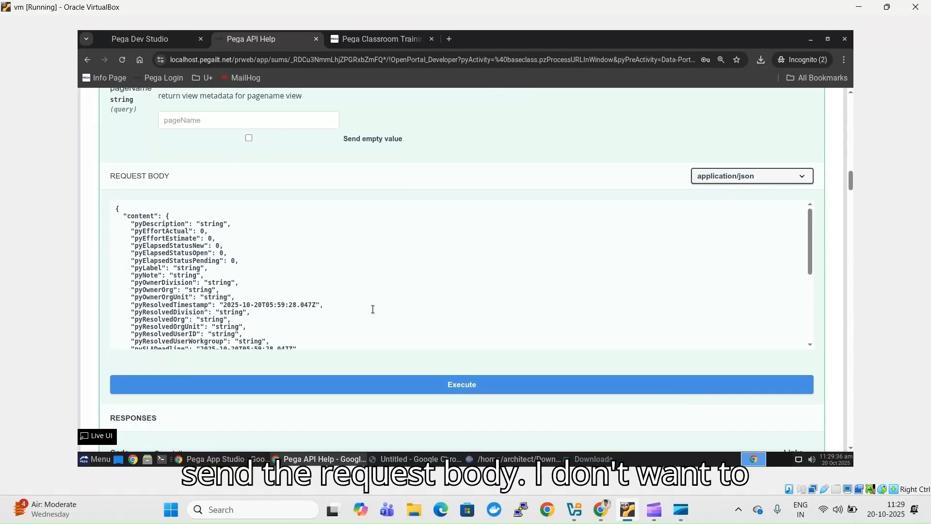
click(373, 309)
key(ctrl+a)
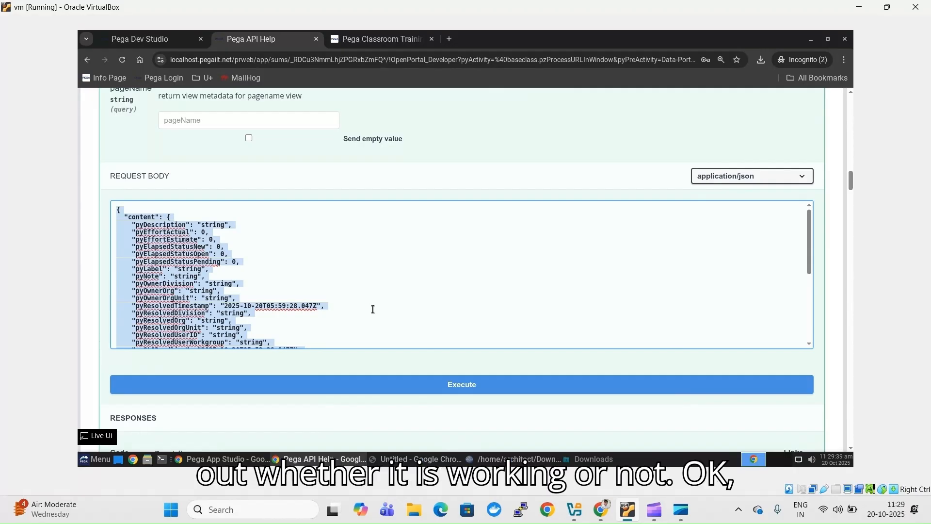
key(Delete)
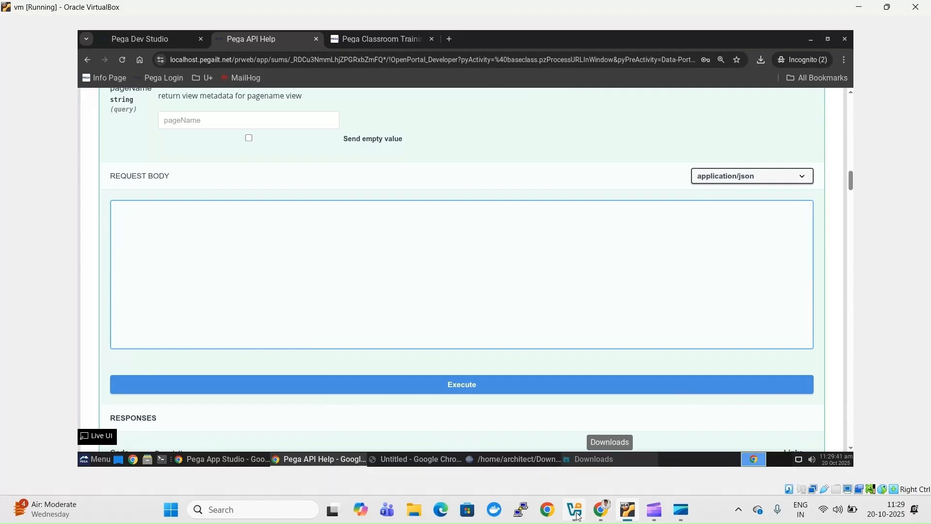
click(436, 459)
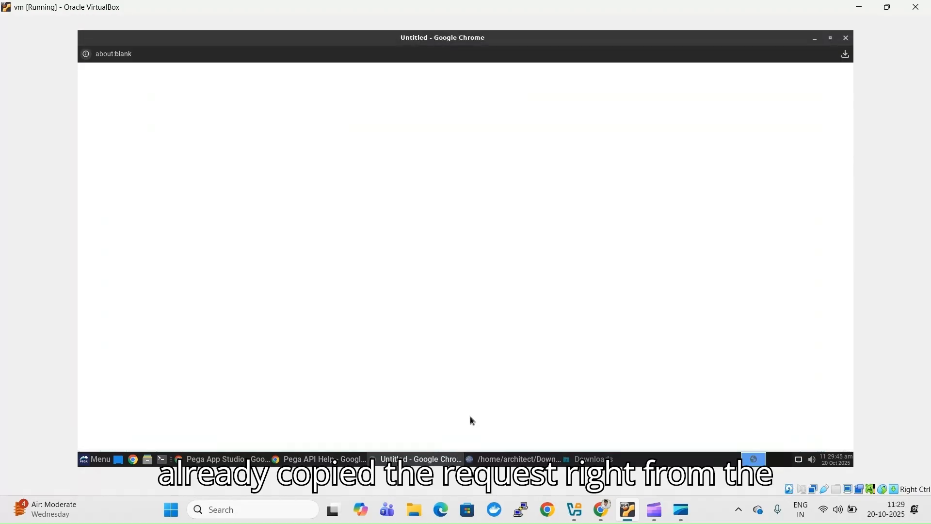
- Paste the VendorRequest JSON from lines 19–24 in SciTE into the POST /cases request body
click(512, 460)
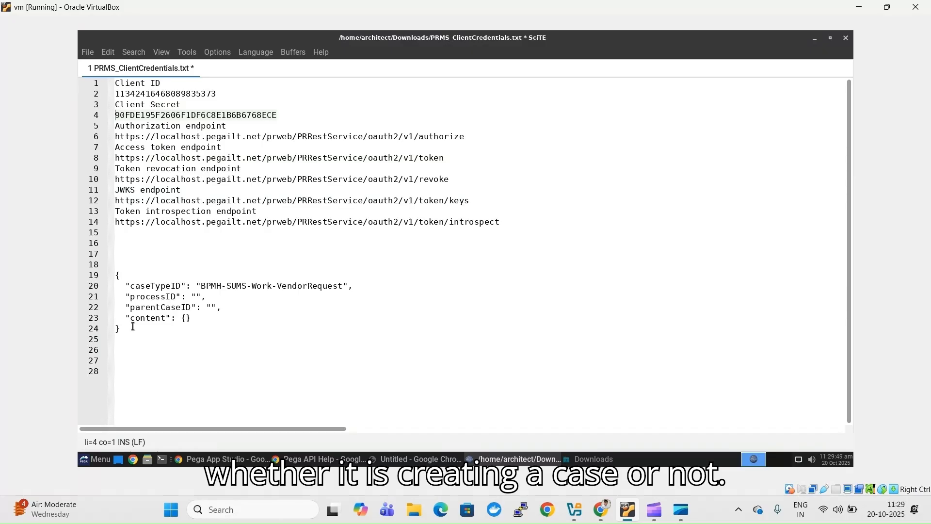
drag(116, 275, 133, 337)
key(ctrl+c)
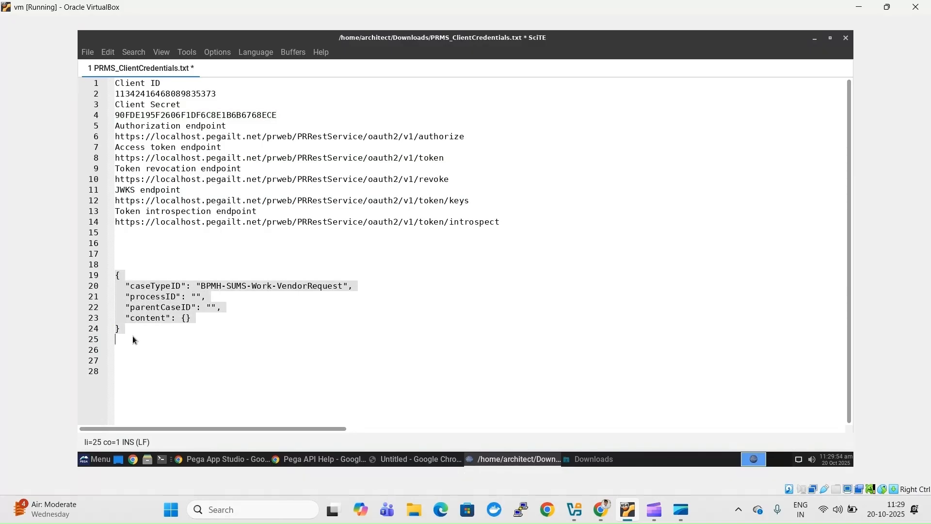
key(alt+Tab)
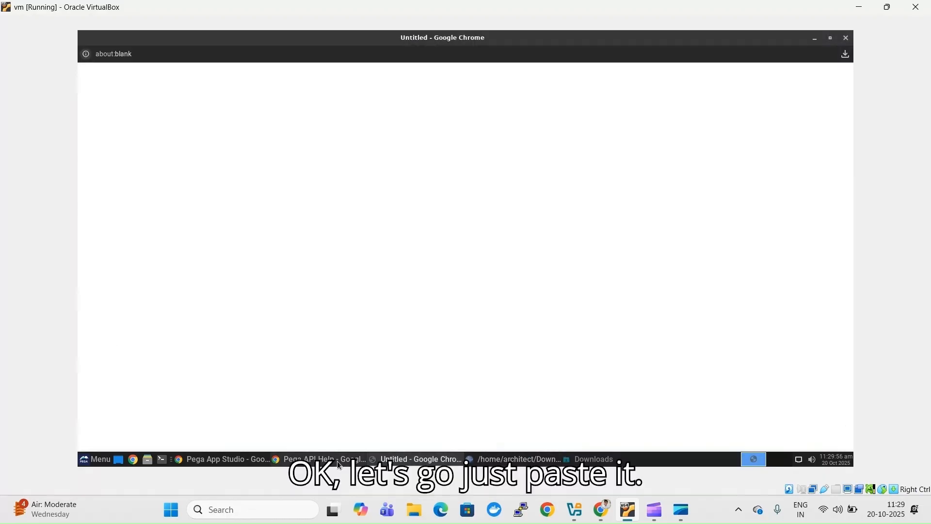
click(338, 464)
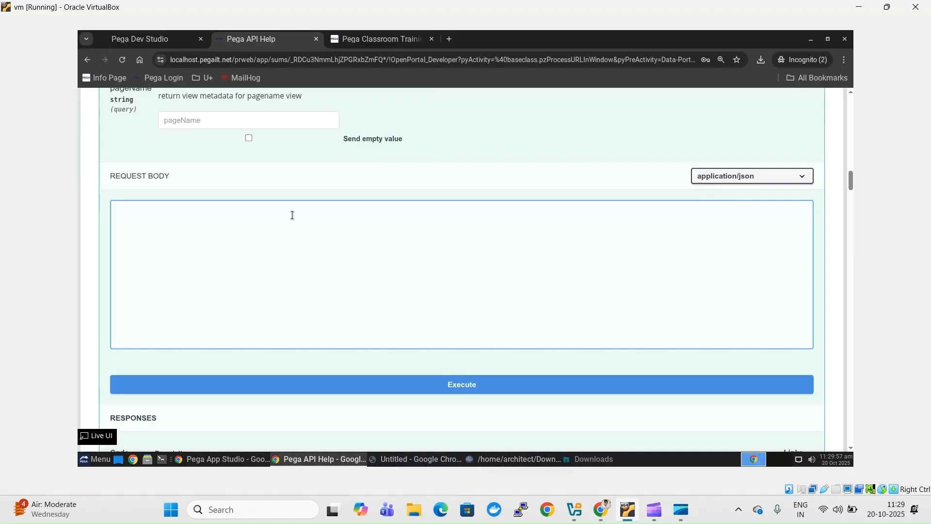
key(ctrl+v)
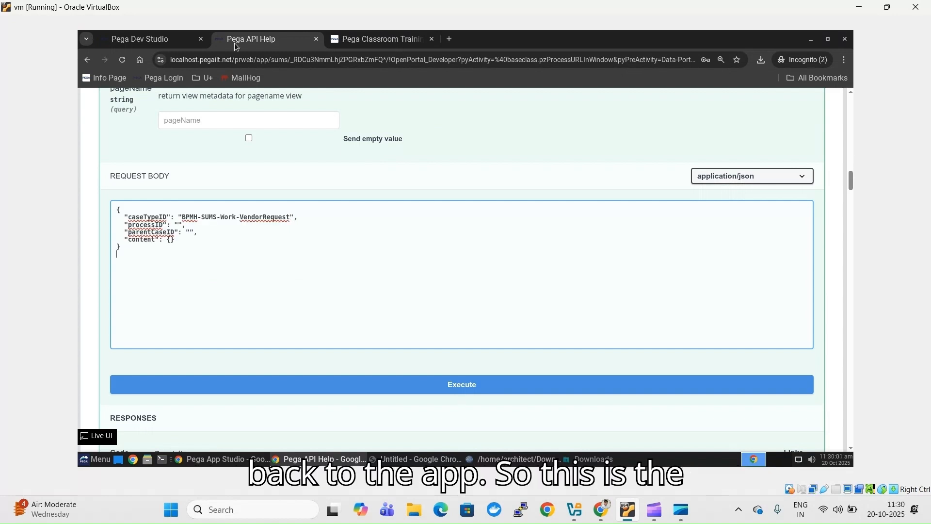
click(156, 39)
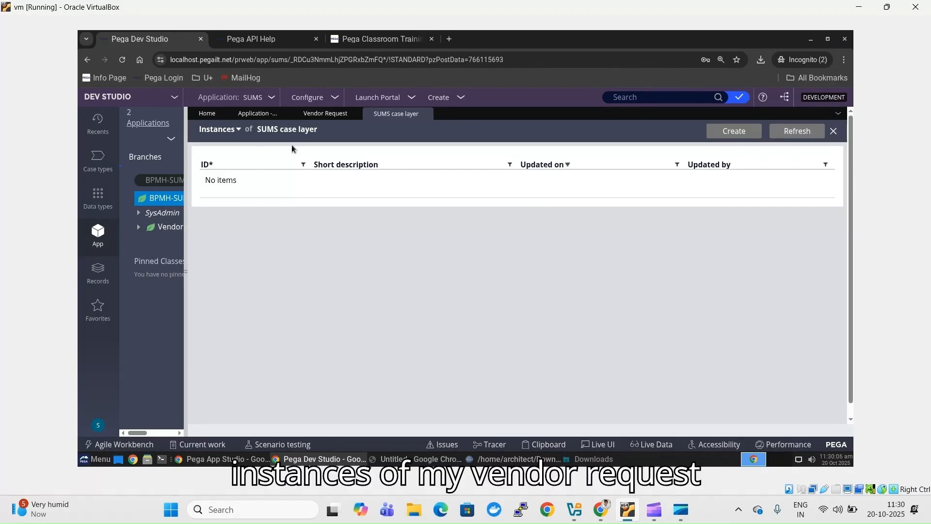
- List the VendorRequest instances in App Explorer to confirm none exist yet
click(163, 183)
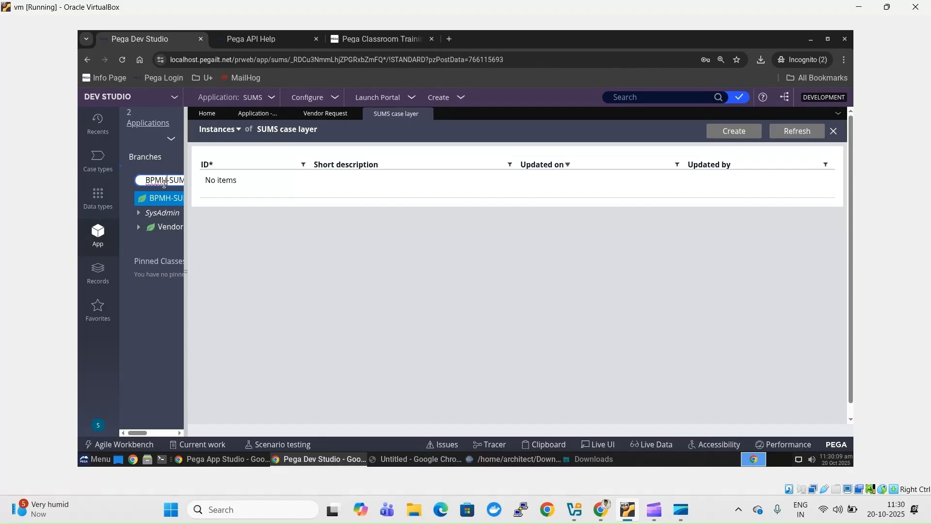
scroll(164, 184, right, 1)
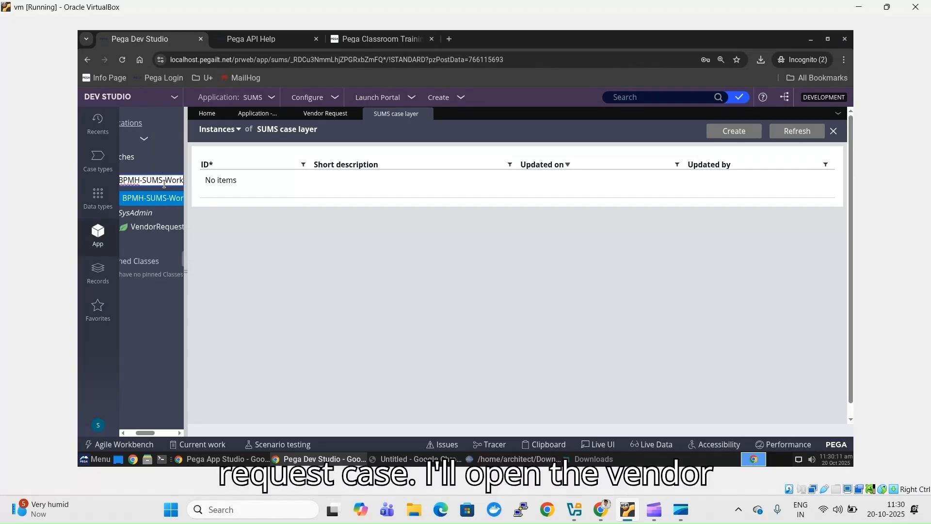
click(167, 229)
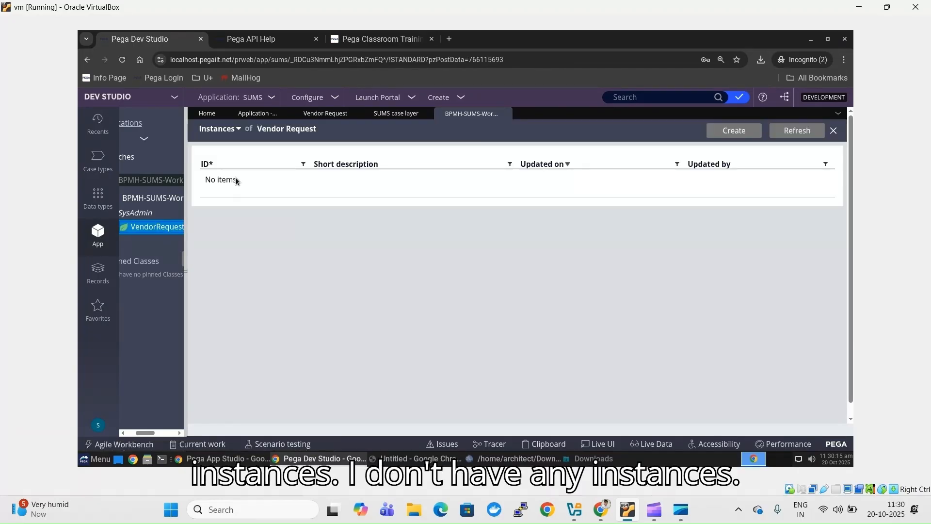
click(266, 39)
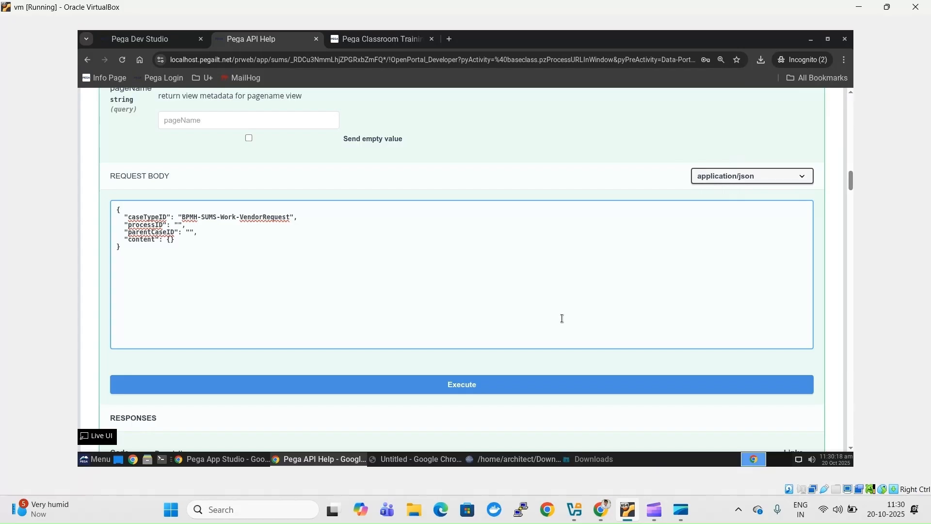
- Execute the POST /cases request with the VendorRequest body and scroll to the Responses section
click(491, 386)
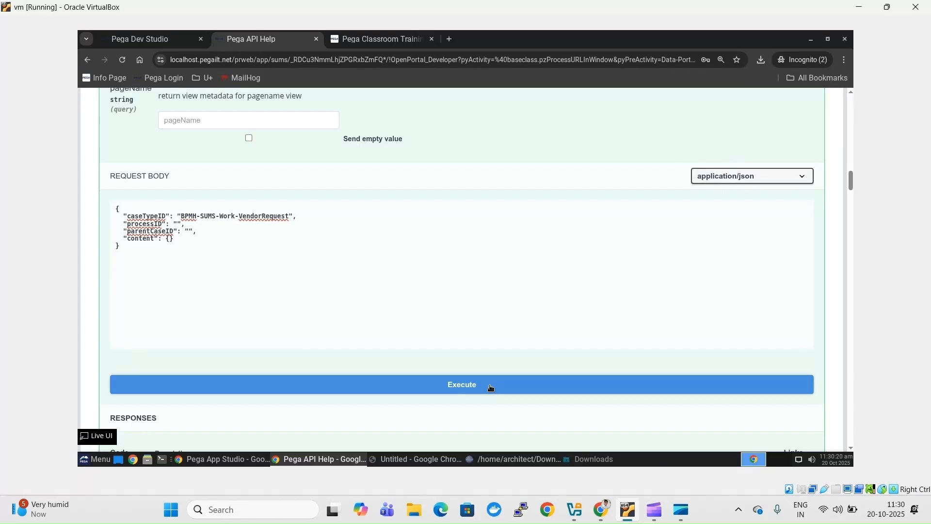
click(490, 386)
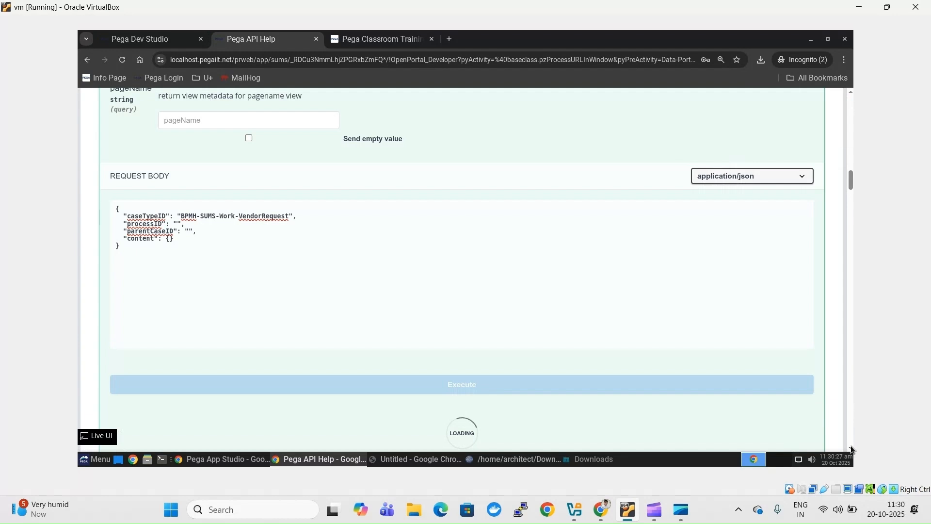
scroll(849, 447, down, 2)
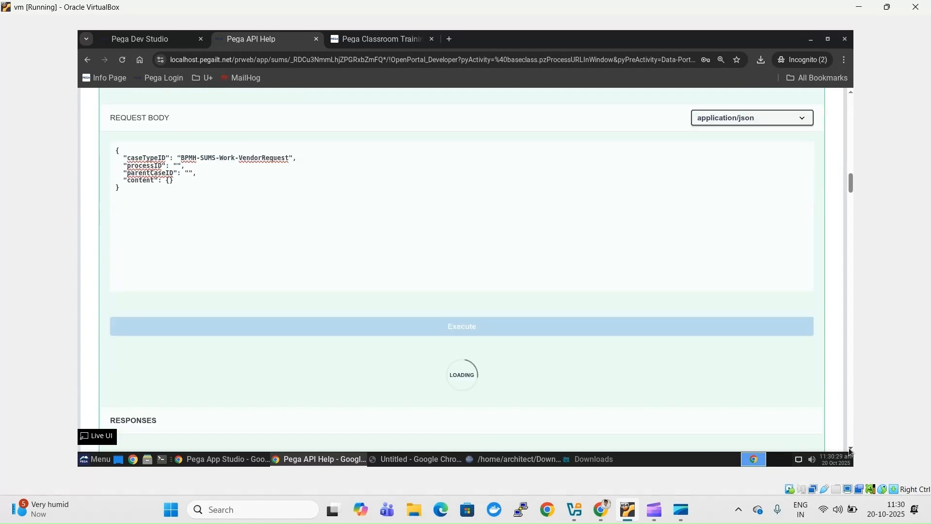
scroll(850, 450, down, 2)
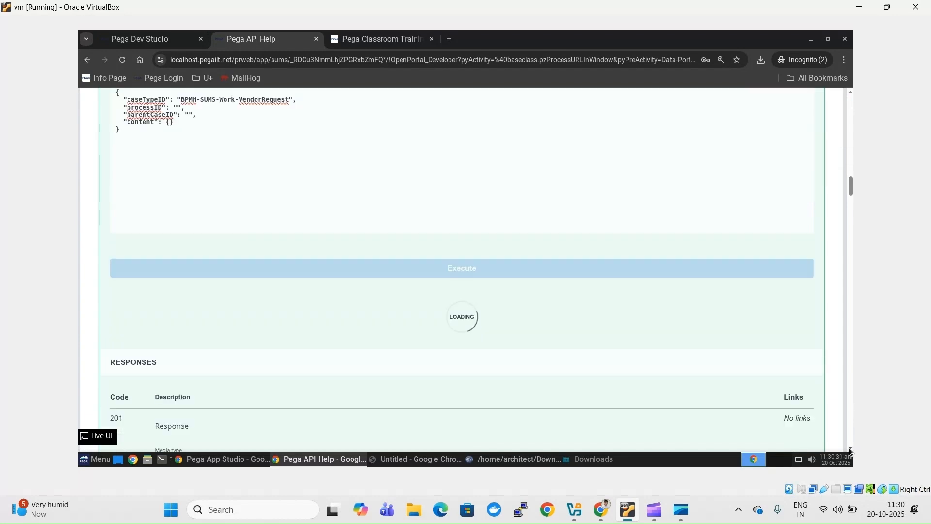
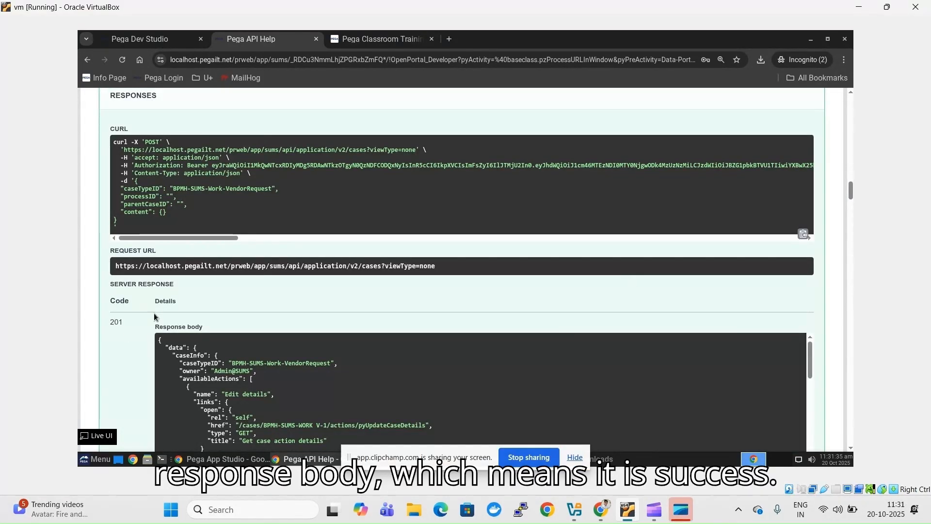
- Check the API response for created case V-1, then view the Vendor Request instances listing V-1
click(575, 458)
click(596, 459)
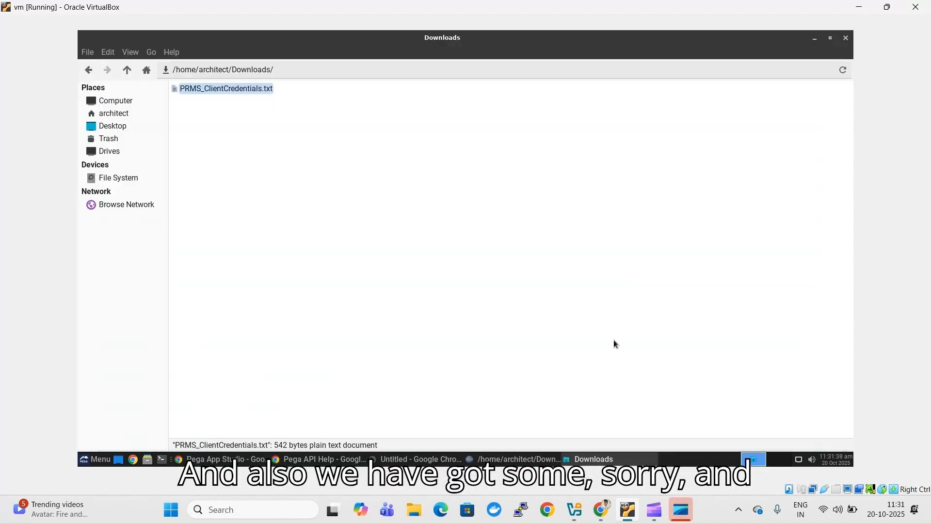
click(328, 460)
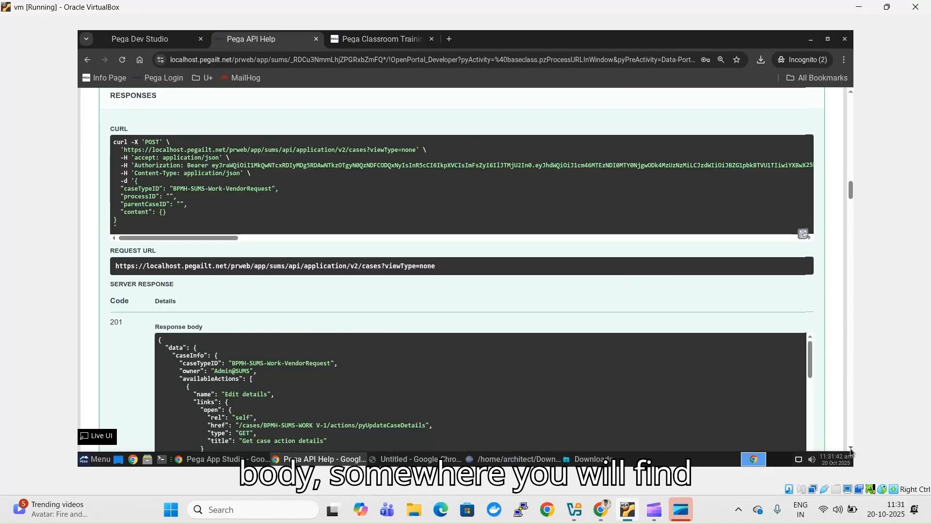
scroll(851, 448, down, 3)
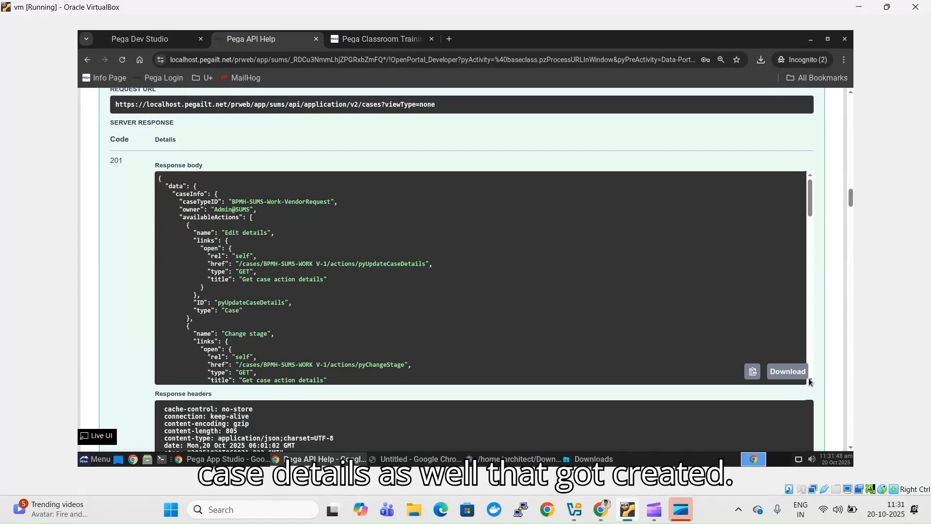
scroll(808, 382, down, 9)
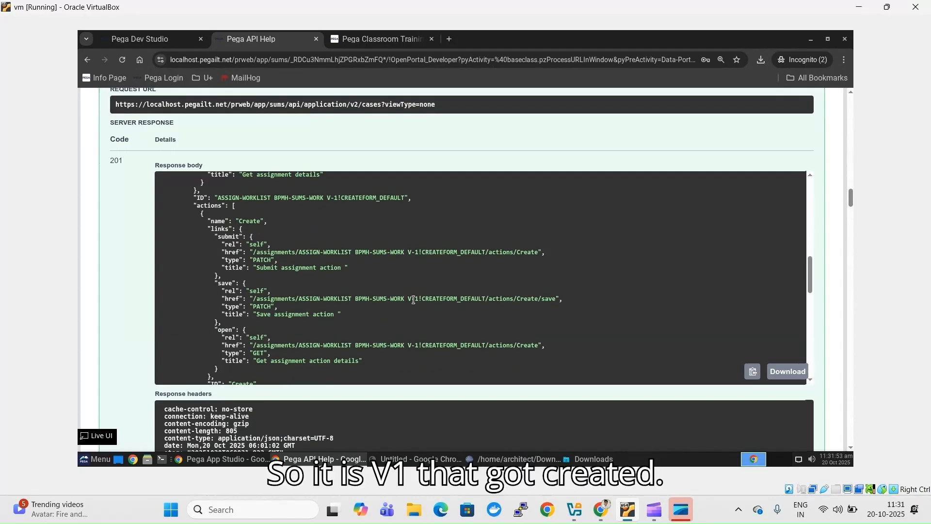
triple_click(412, 299)
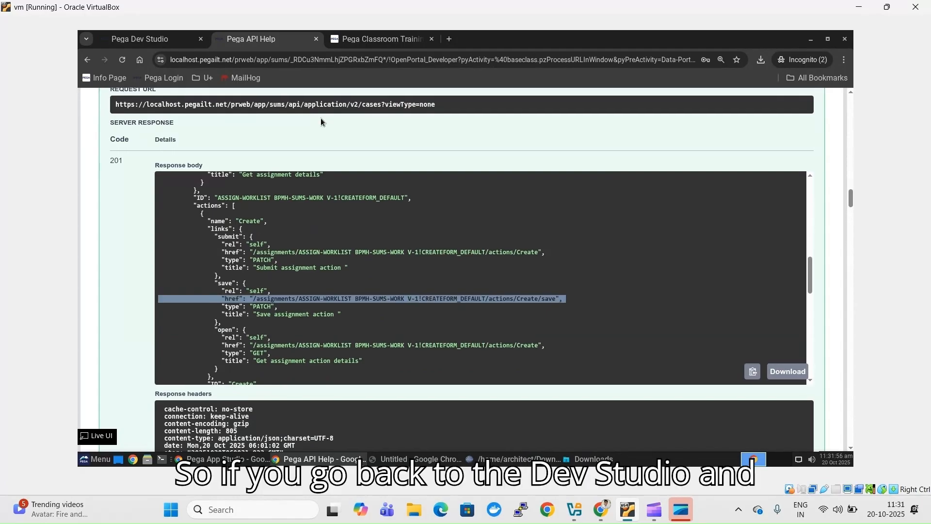
click(150, 42)
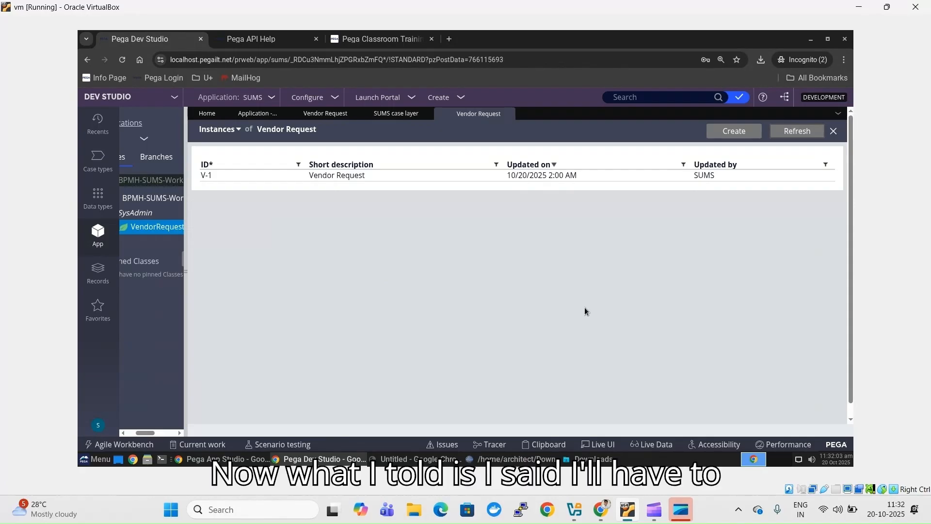
- Add ProductName "TShirt" inside the content braces of the request body in SciTE
click(439, 461)
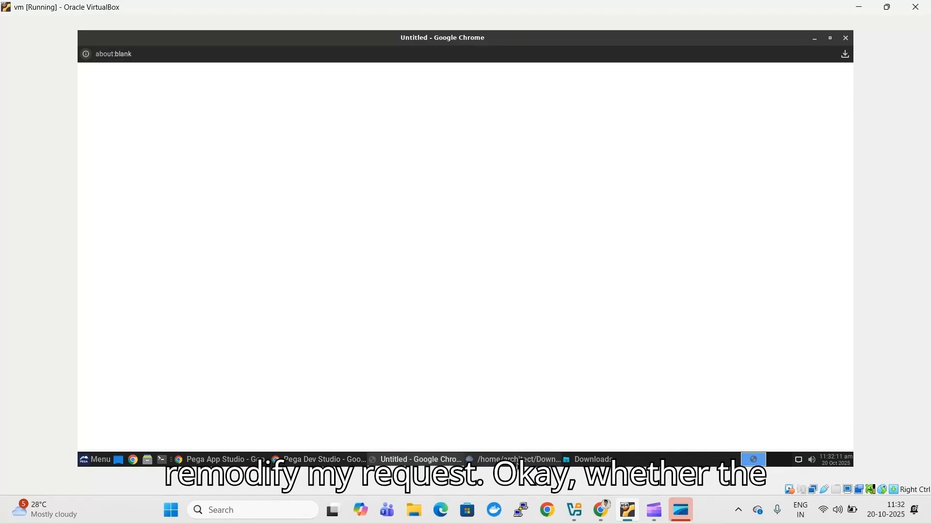
click(514, 459)
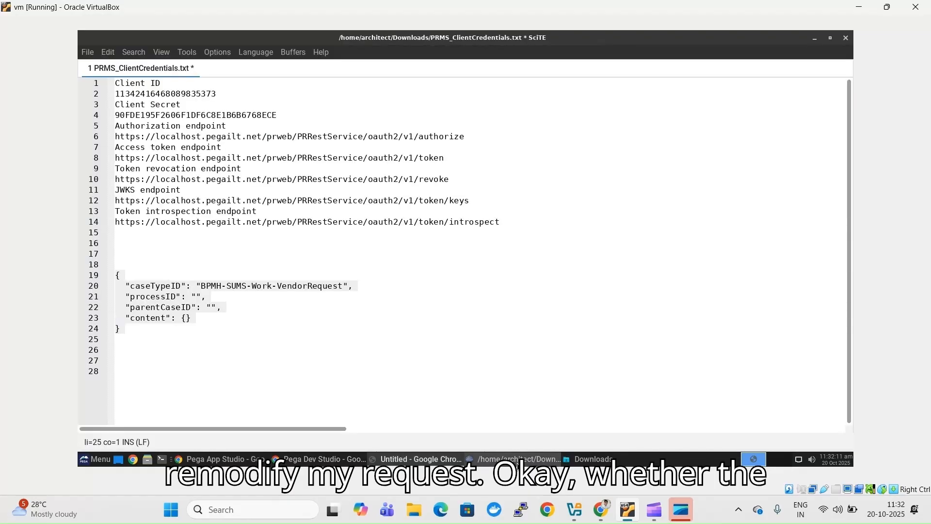
click(186, 318)
key(Return)
key(Return)
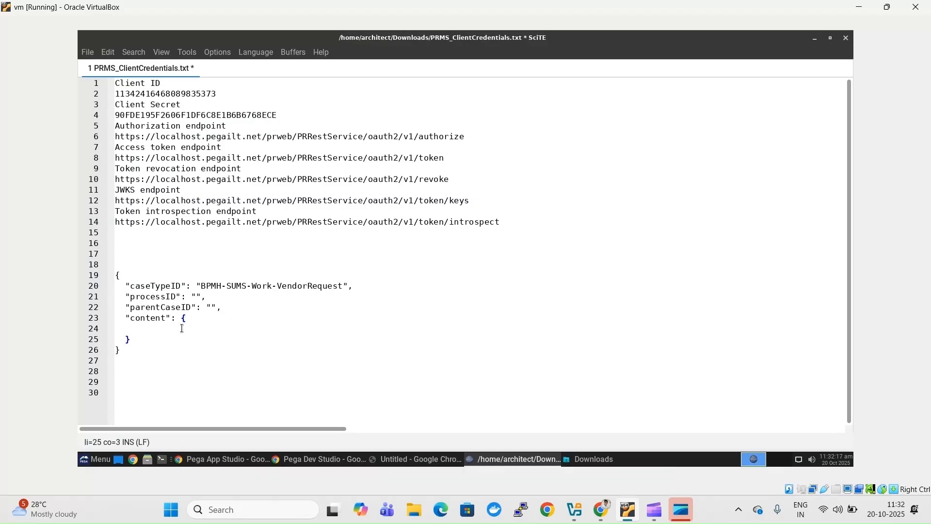
click(181, 329)
text(")
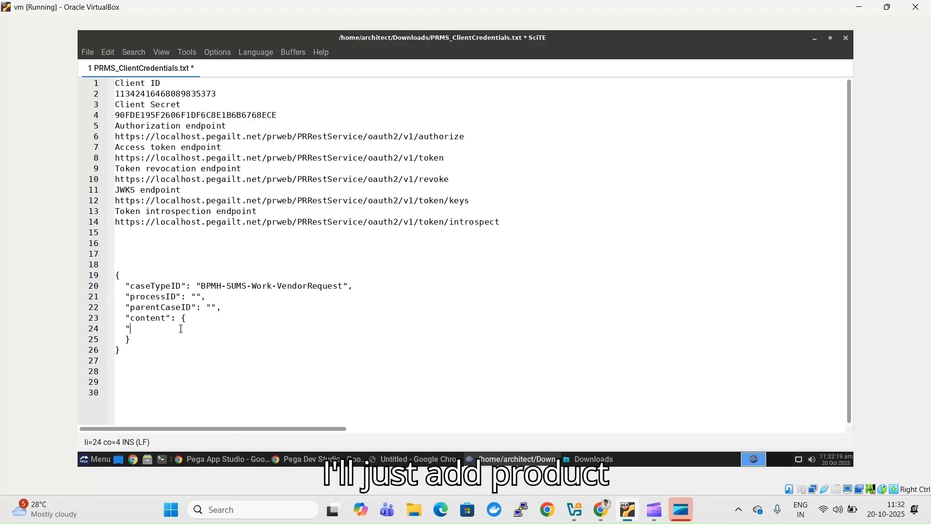
text(ProductName)
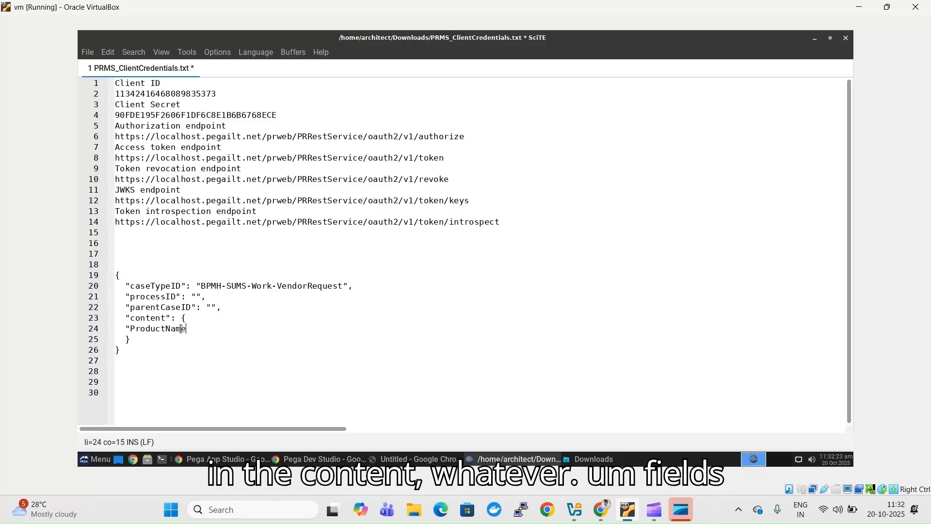
text(" : ")
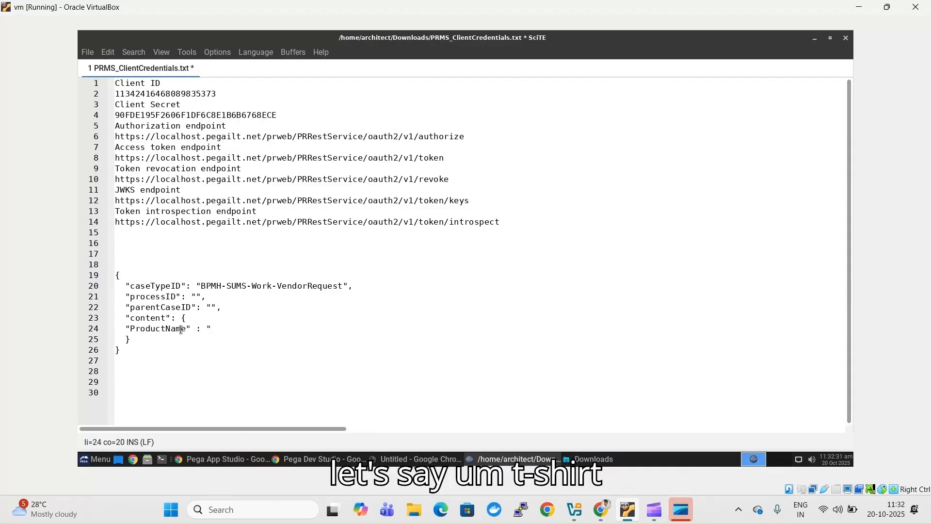
text(TShirt)
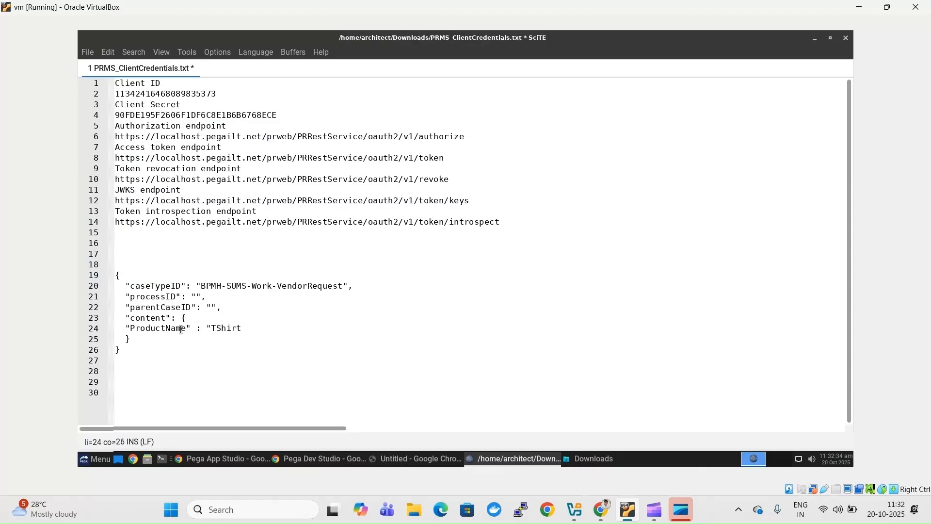
text(",)
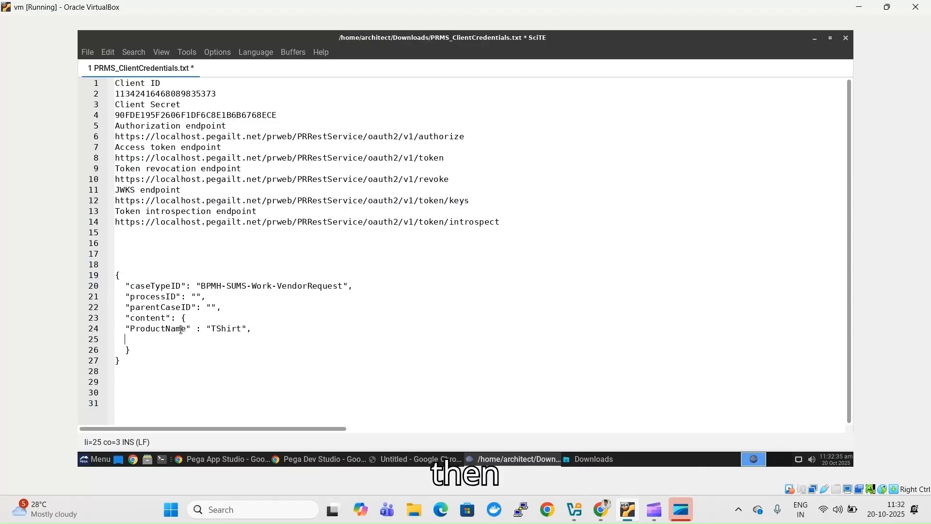
- Add Quantity "20" and copy the whole JSON request body
key(Return)
text("W)
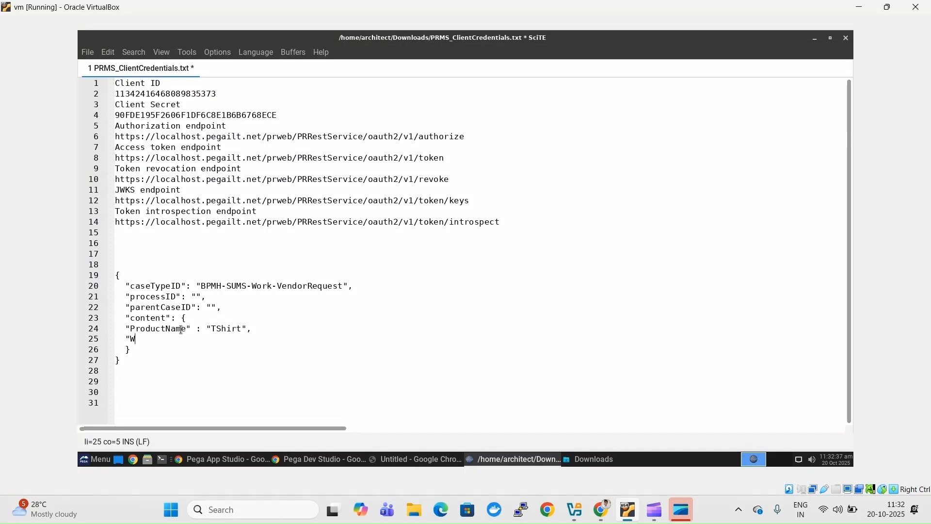
key(BackSpace)
text(Quantity)
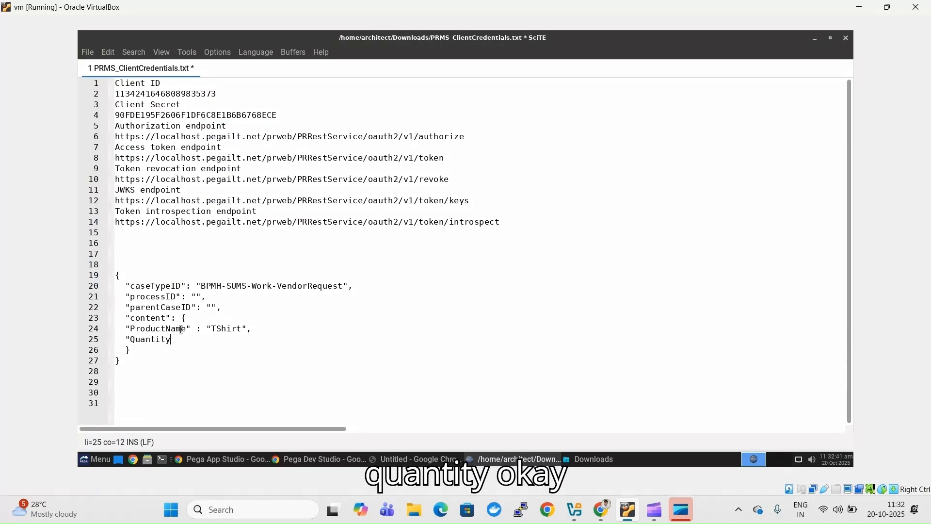
text(" : "2)
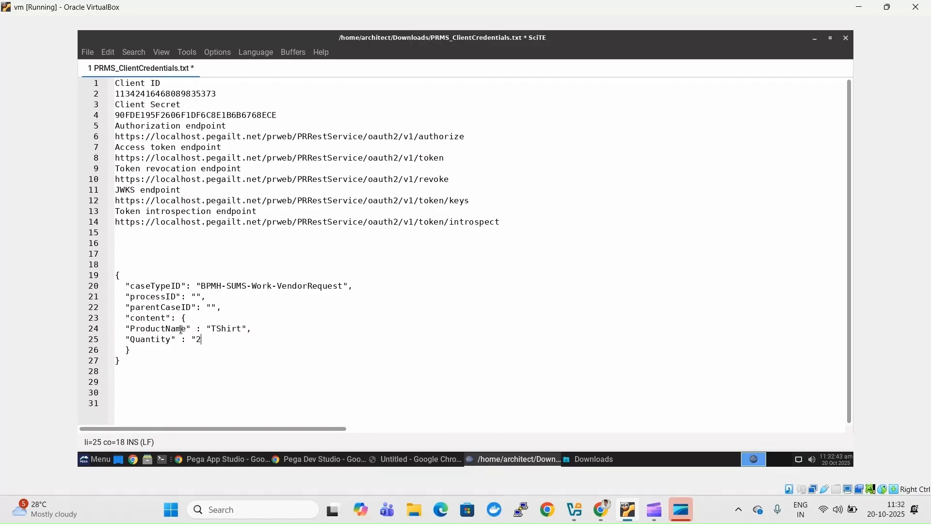
text(0")
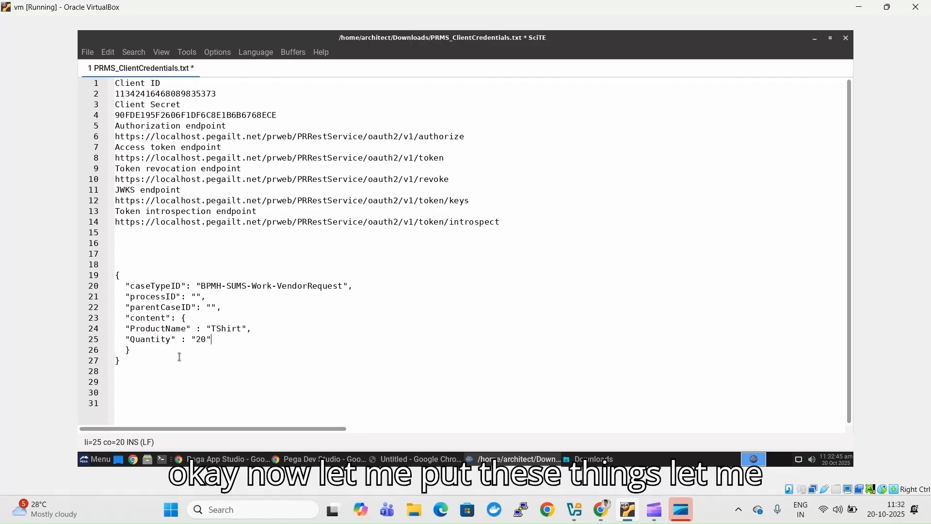
drag(122, 363, 116, 265)
key(ctrl+c)
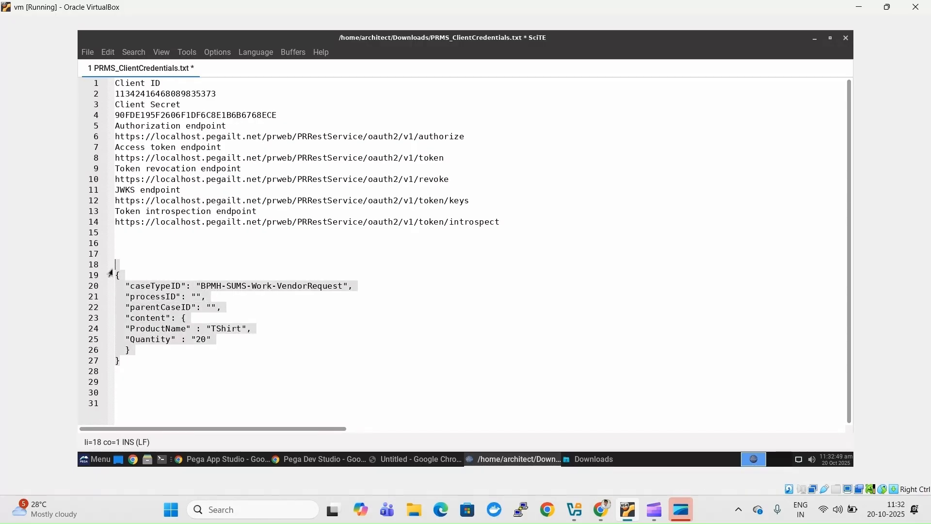
click(318, 457)
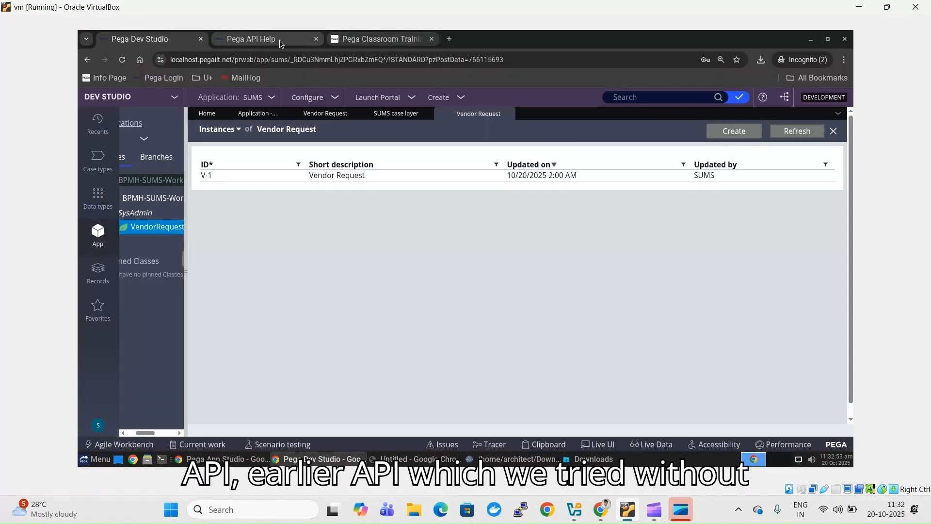
- Replace the POST /cases request body with the TShirt, quantity 20 JSON
click(280, 41)
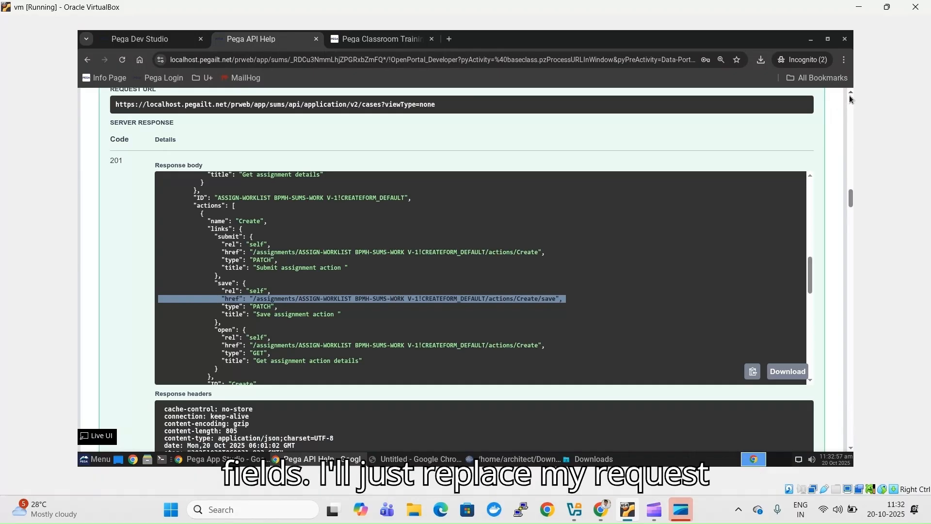
scroll(850, 96, up, 7)
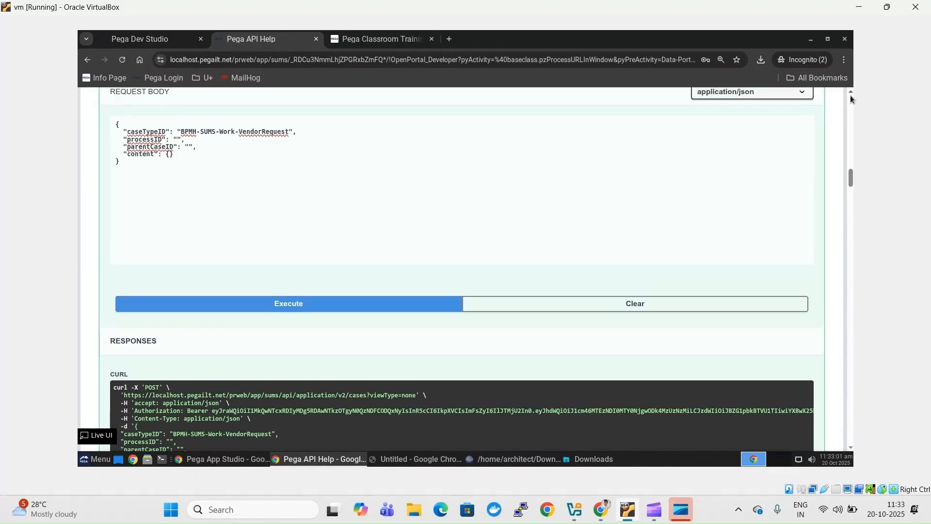
click(164, 173)
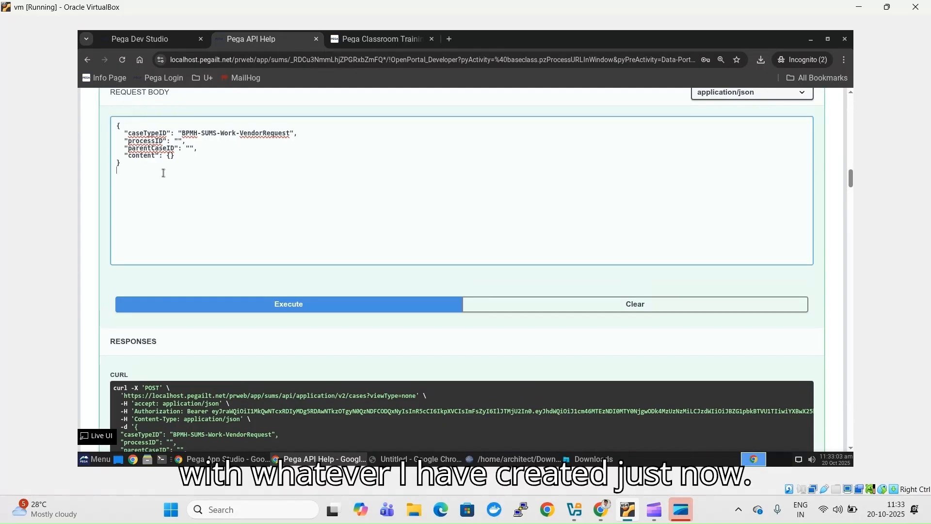
key(ctrl+a)
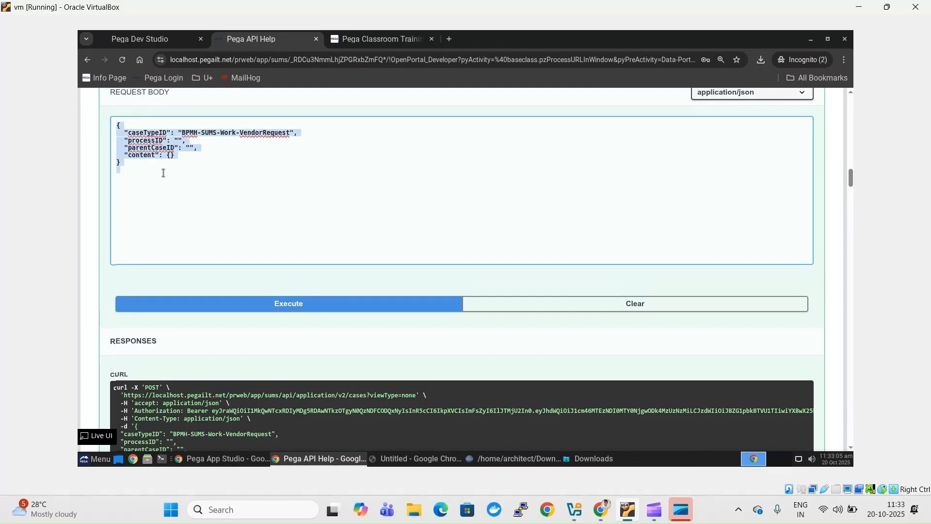
key(ctrl+v)
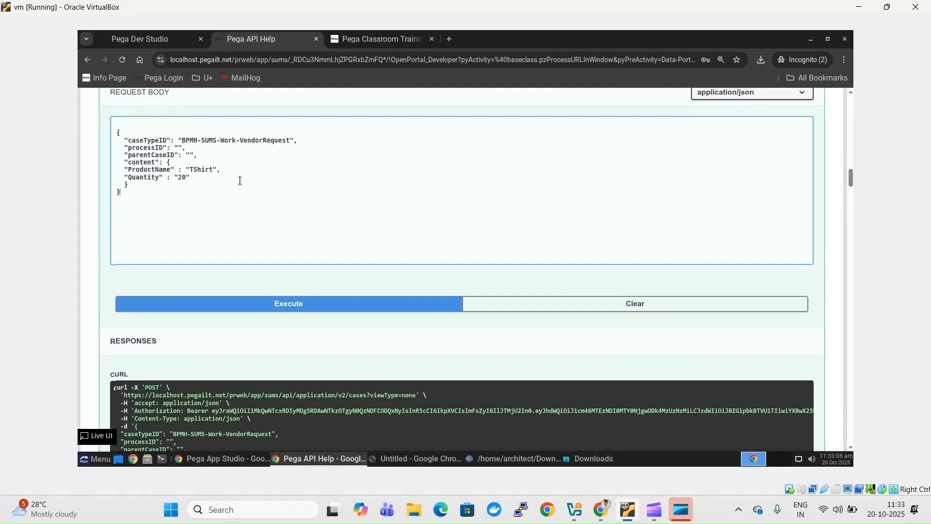
- Execute the create-case request and confirm the 201 response for case V-2
click(294, 311)
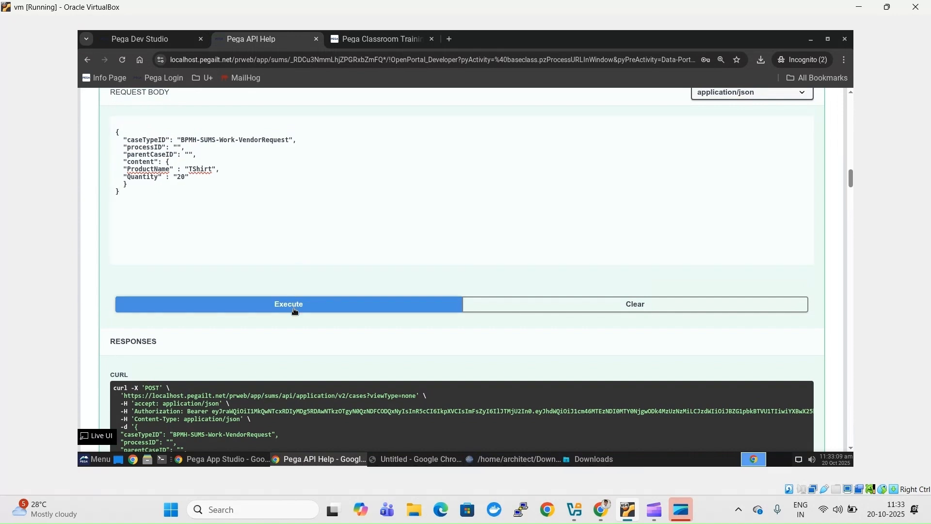
click(295, 311)
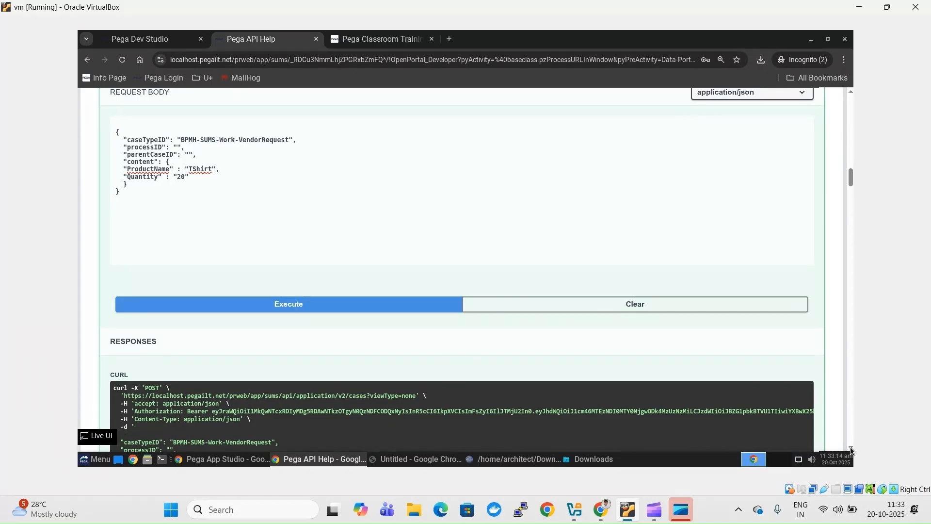
scroll(851, 450, down, 3)
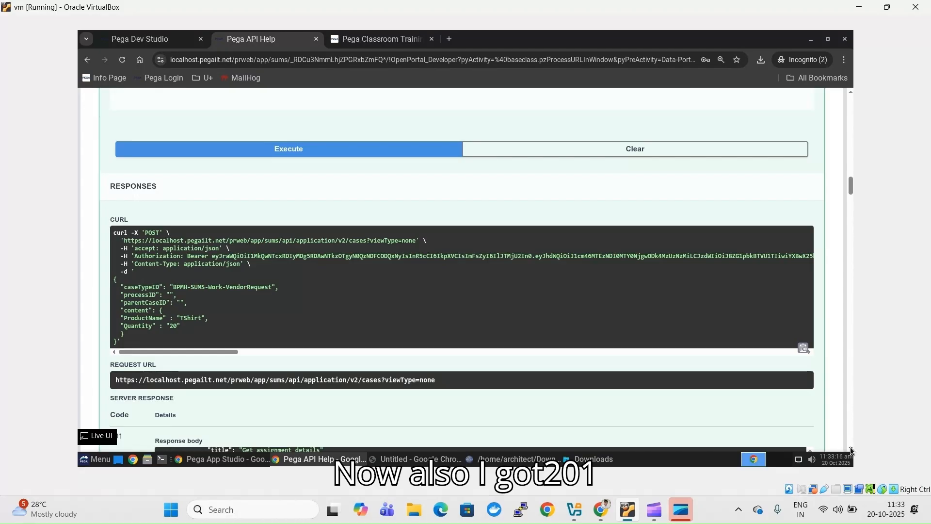
scroll(851, 446, down, 3)
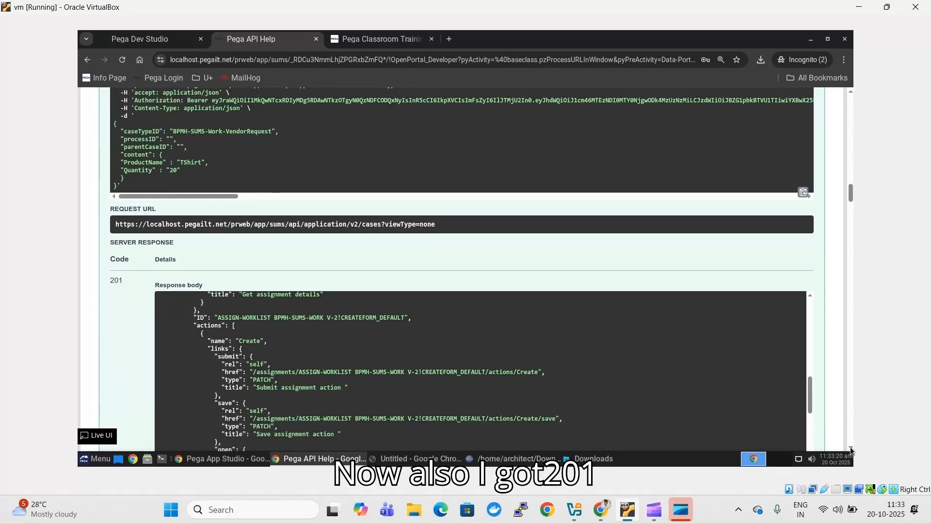
click(851, 448)
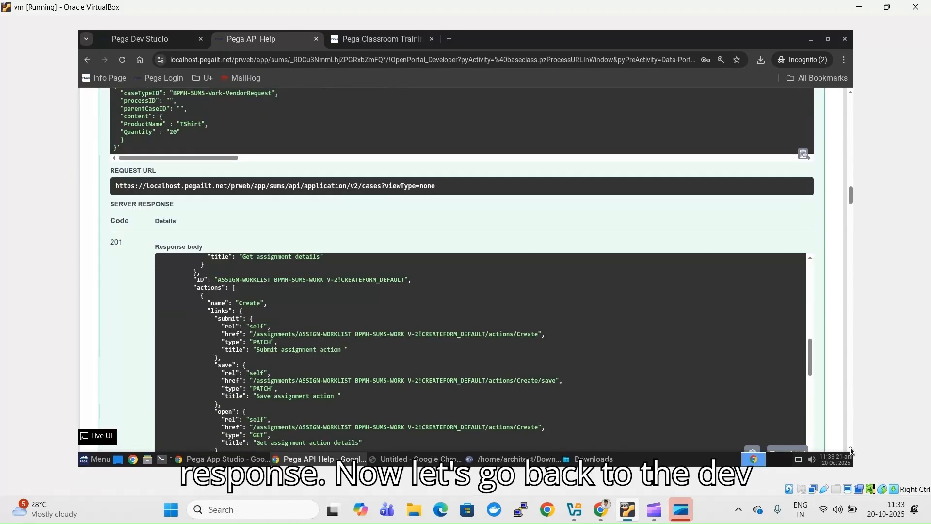
- Refresh the Vendor Request instances list and open the new case V-2
click(132, 46)
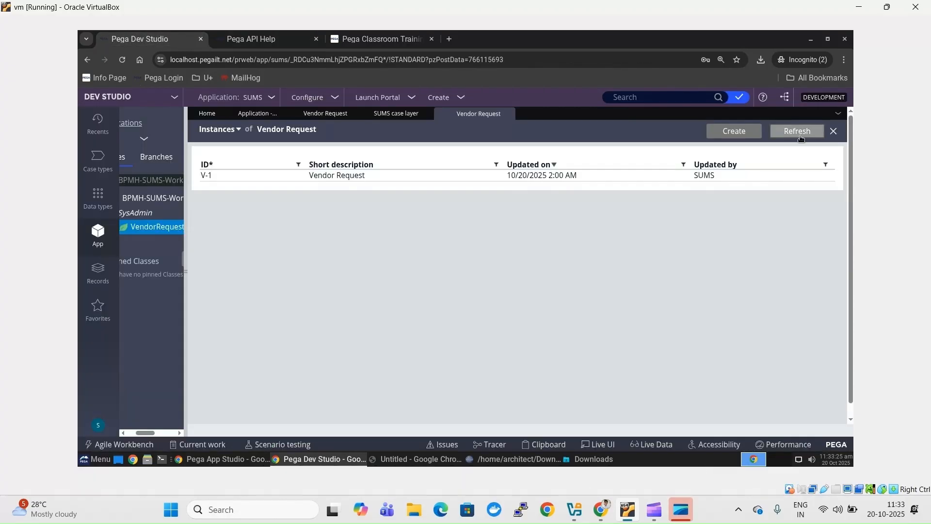
click(798, 132)
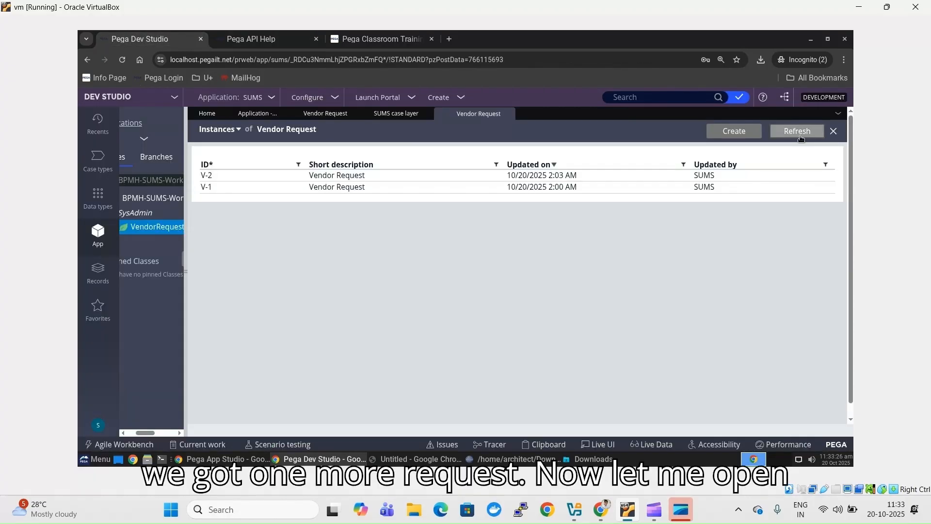
click(497, 177)
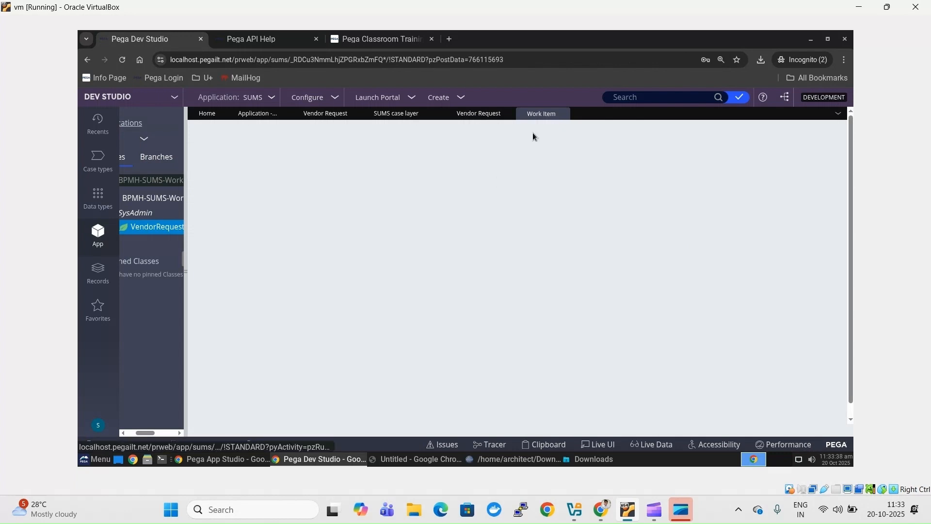
click(463, 115)
click(533, 113)
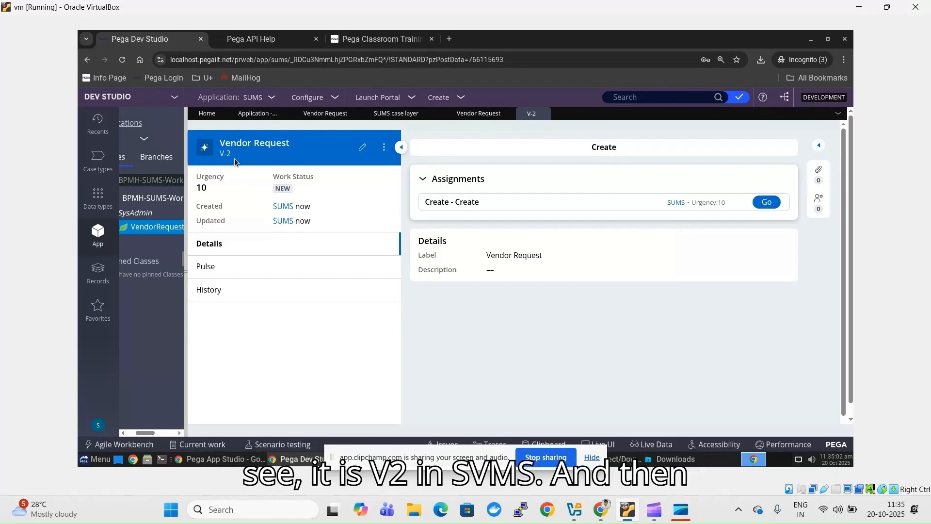
click(595, 458)
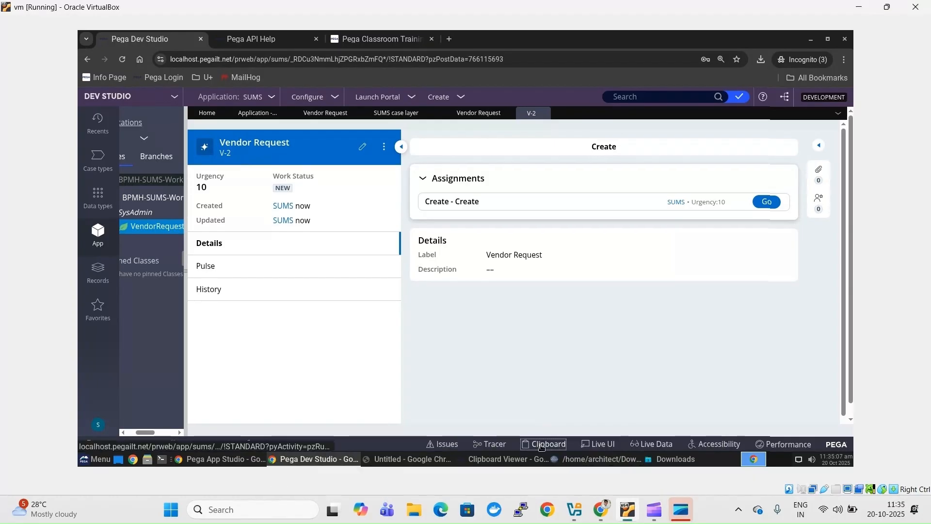
click(541, 444)
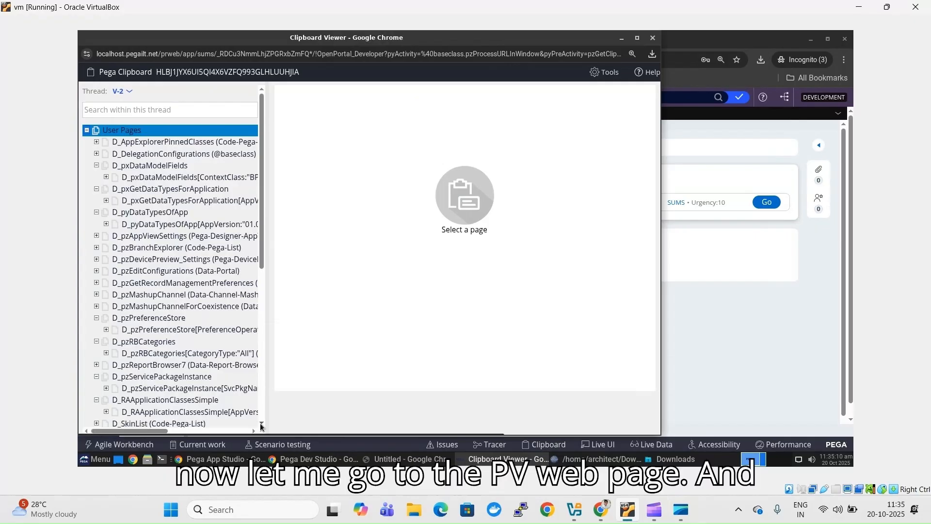
scroll(184, 364, down, 5)
click(184, 329)
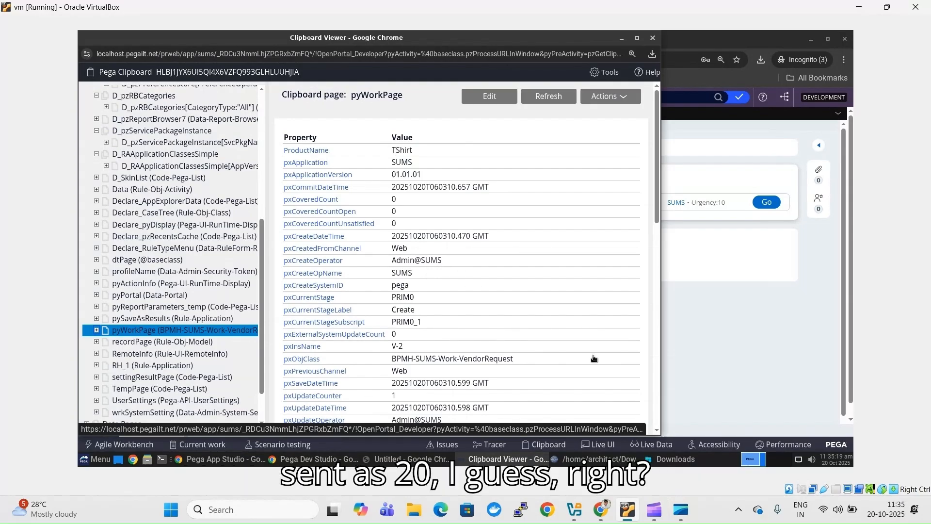
click(657, 431)
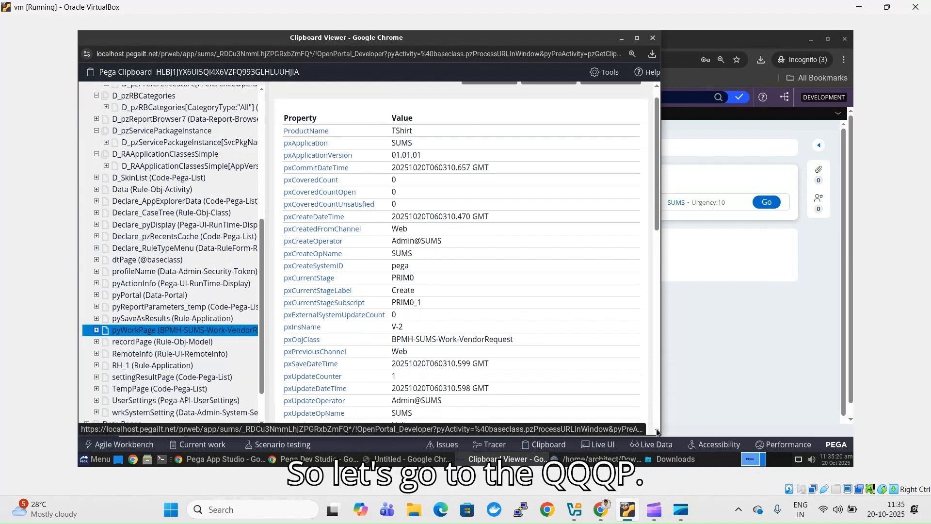
click(657, 431)
click(657, 431)
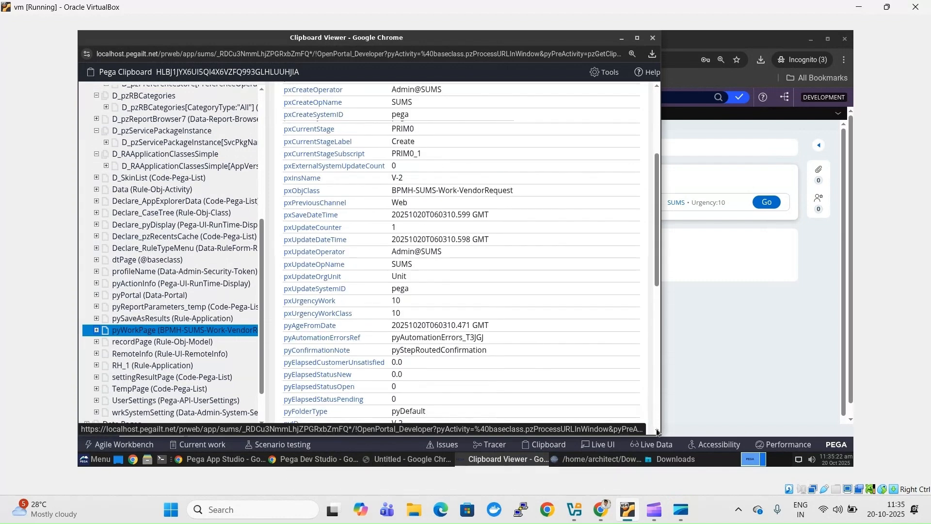
scroll(657, 431, down, 10)
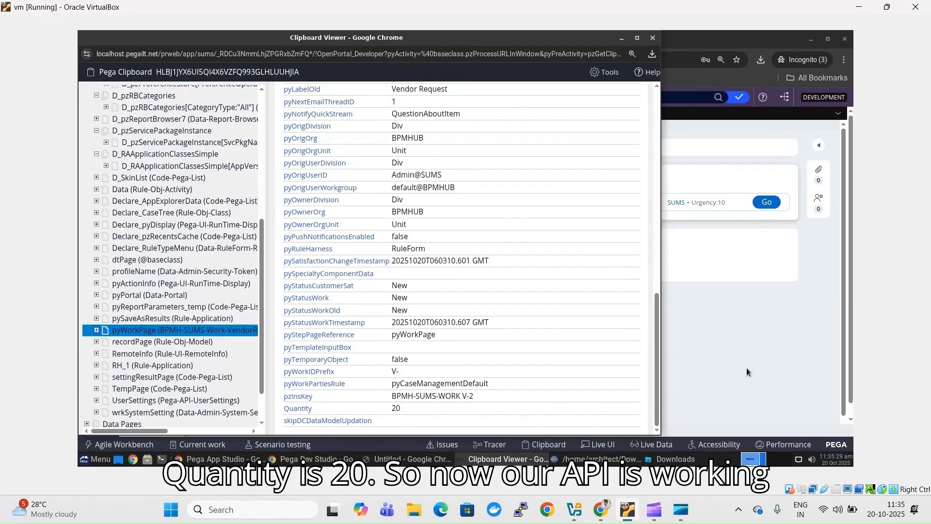
click(653, 38)
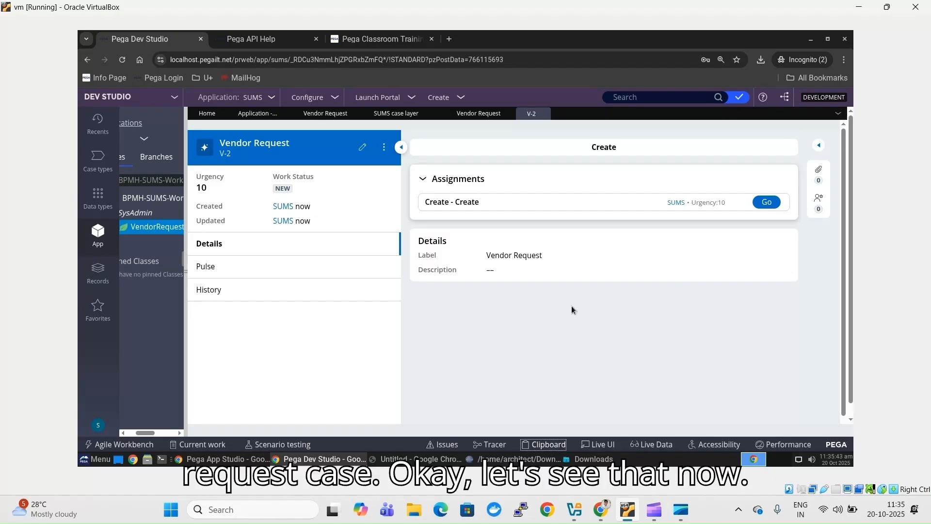
- Append 'API' to the Savable Product label, giving D_SavableProductAPI, and create the copy
mouse_move(618, 512)
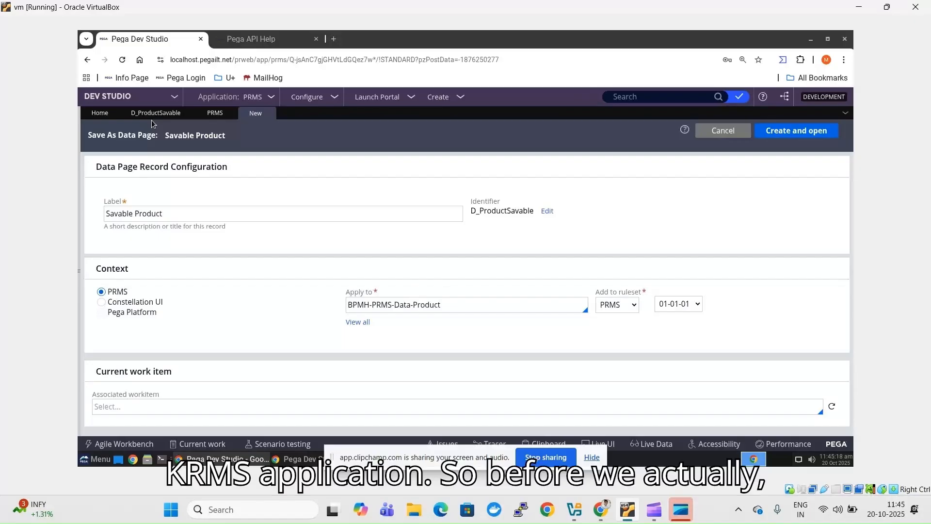
click(154, 114)
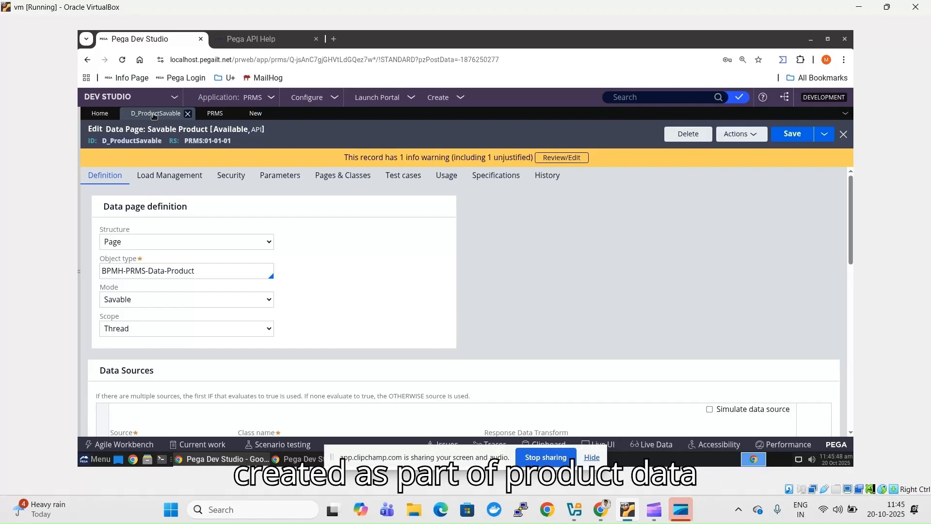
click(257, 114)
click(235, 215)
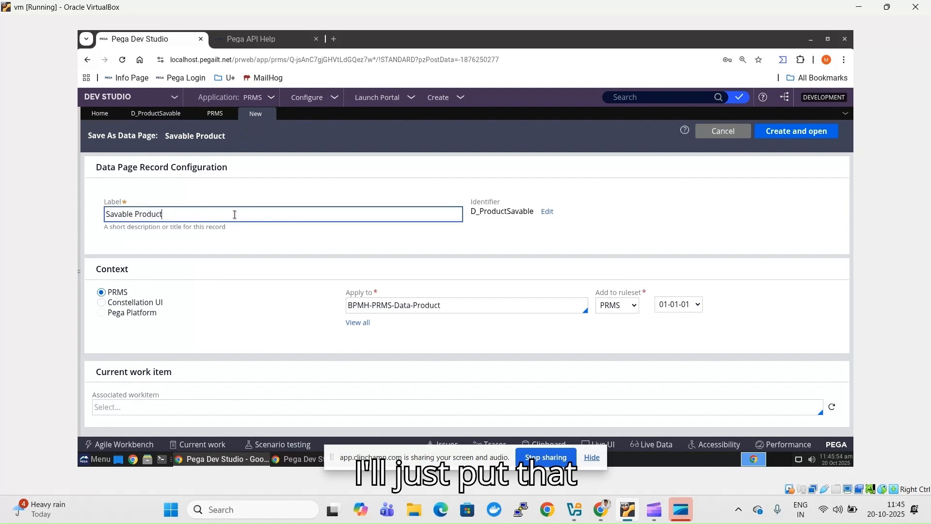
text(API)
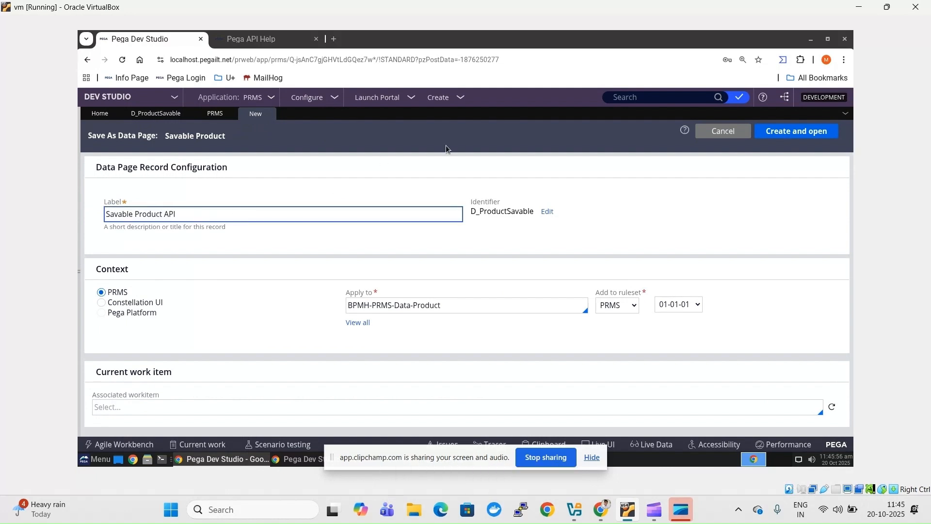
click(678, 182)
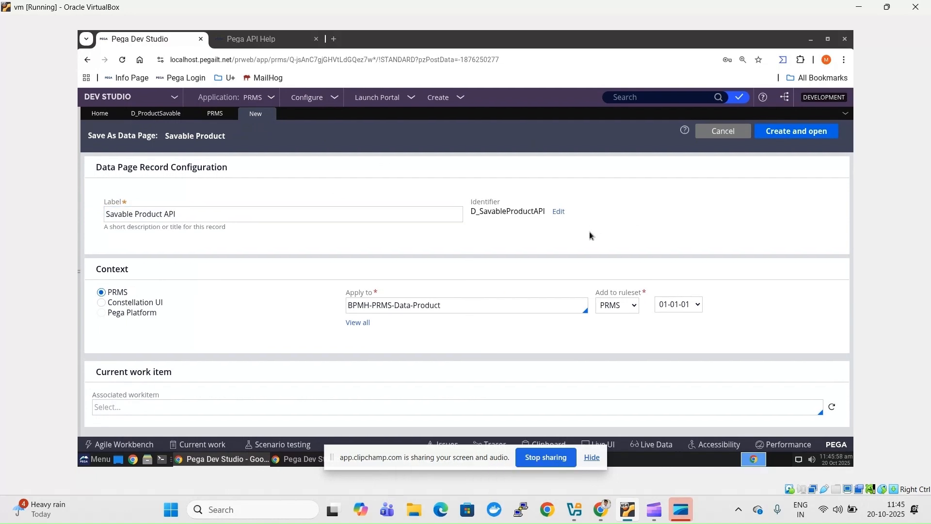
click(823, 136)
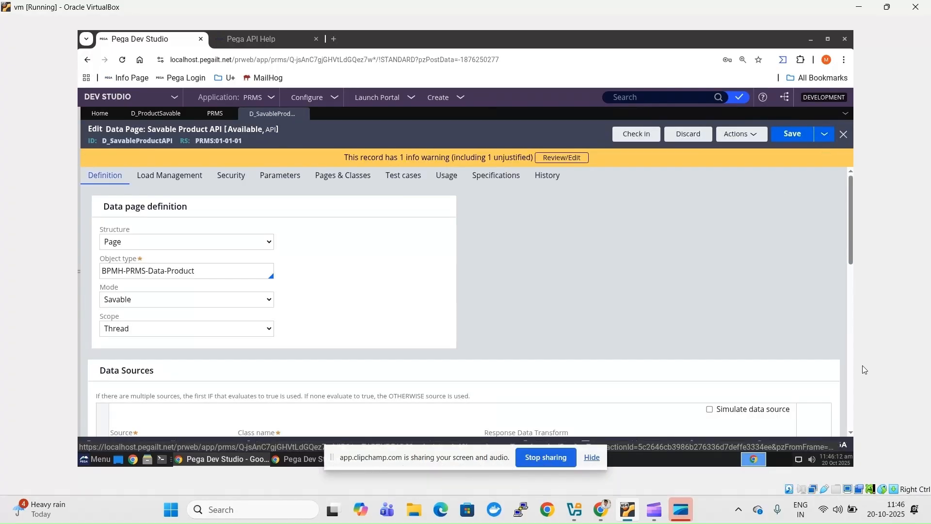
- Check in D_SavableProductAPI with comment 'wip', then switch to App Studio
click(647, 135)
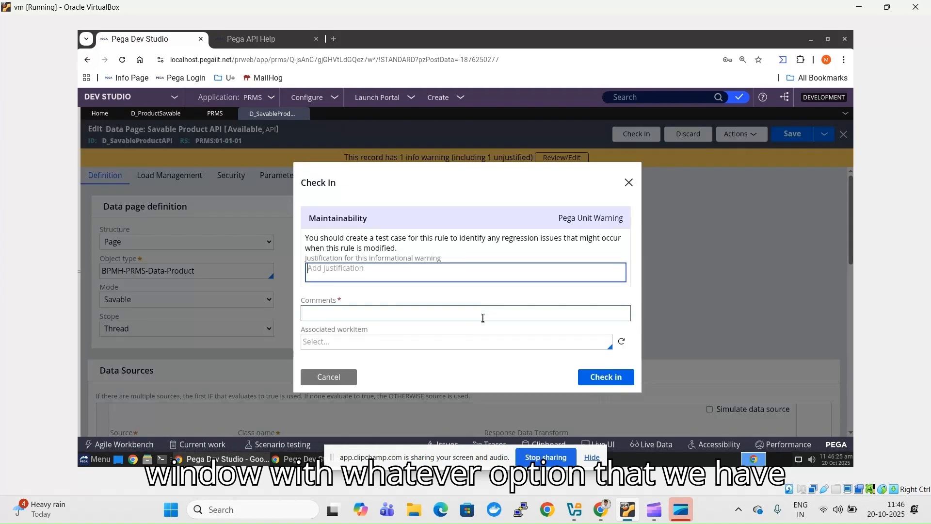
click(483, 317)
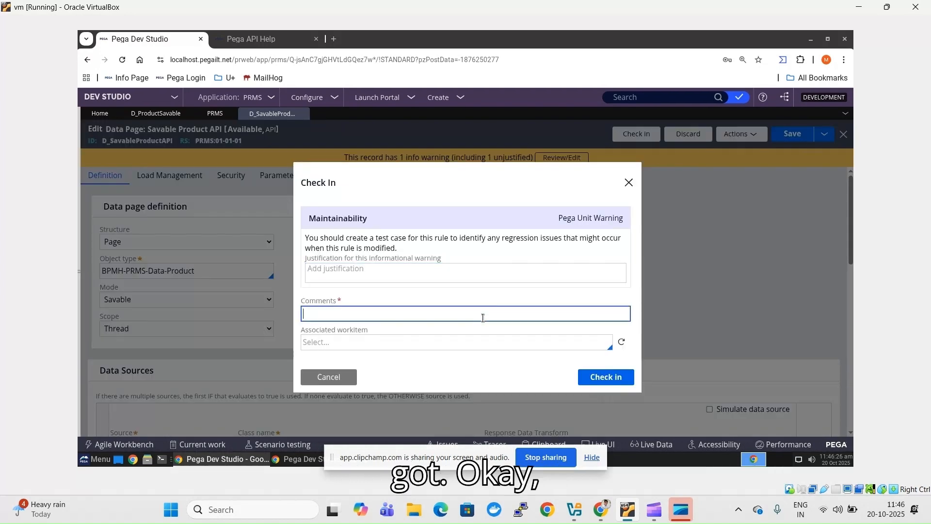
text(wip)
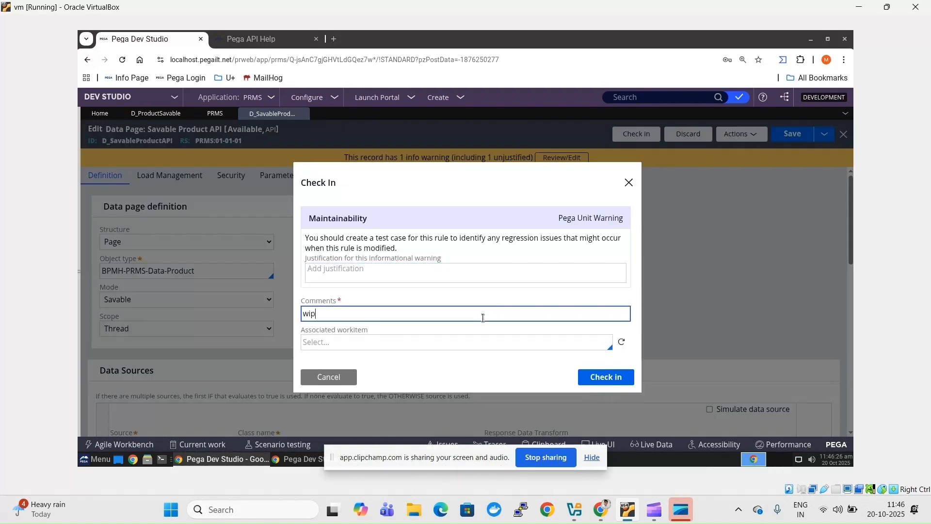
click(602, 383)
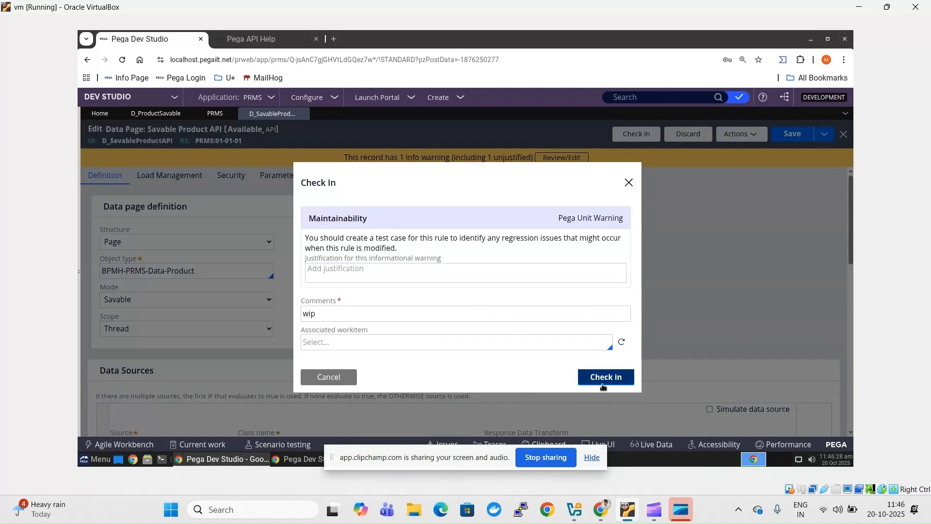
click(153, 96)
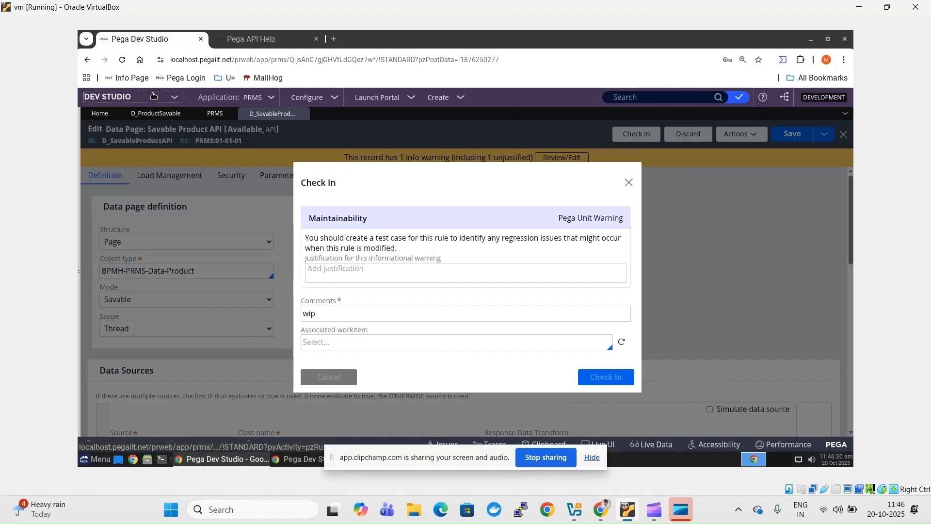
click(164, 121)
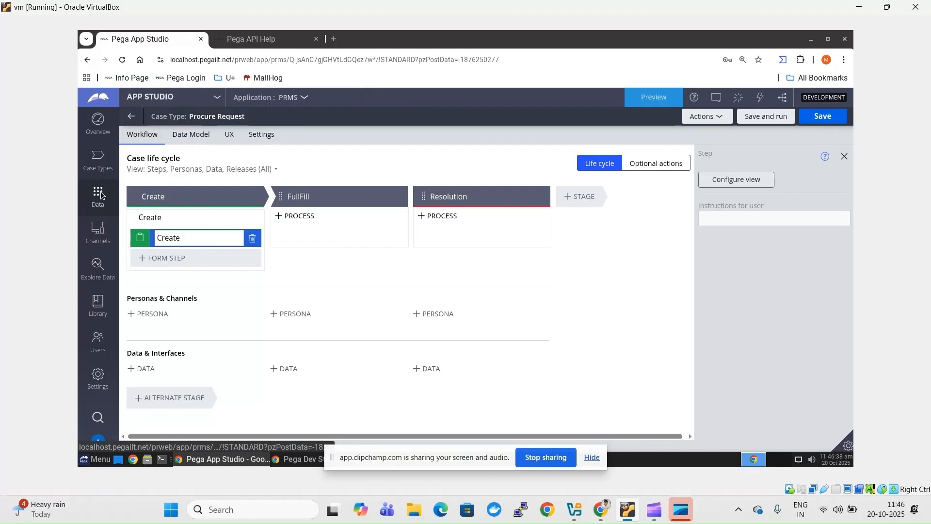
- Open the Product data object's data pages in App Studio, showing Savable Product API
click(101, 195)
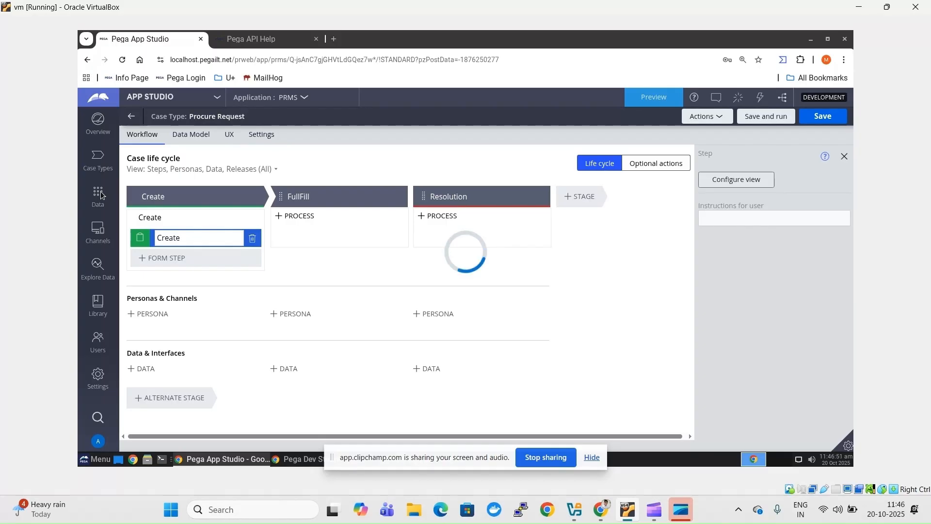
click(590, 457)
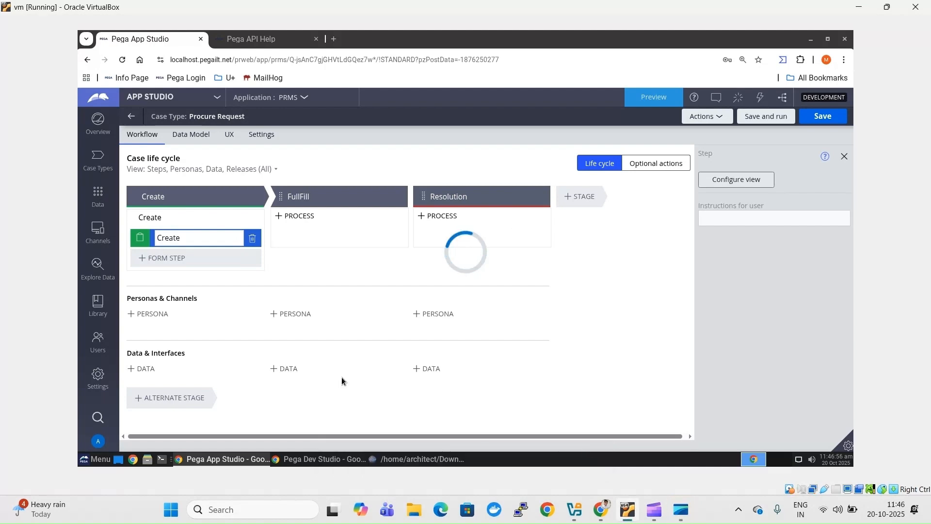
click(420, 461)
click(419, 461)
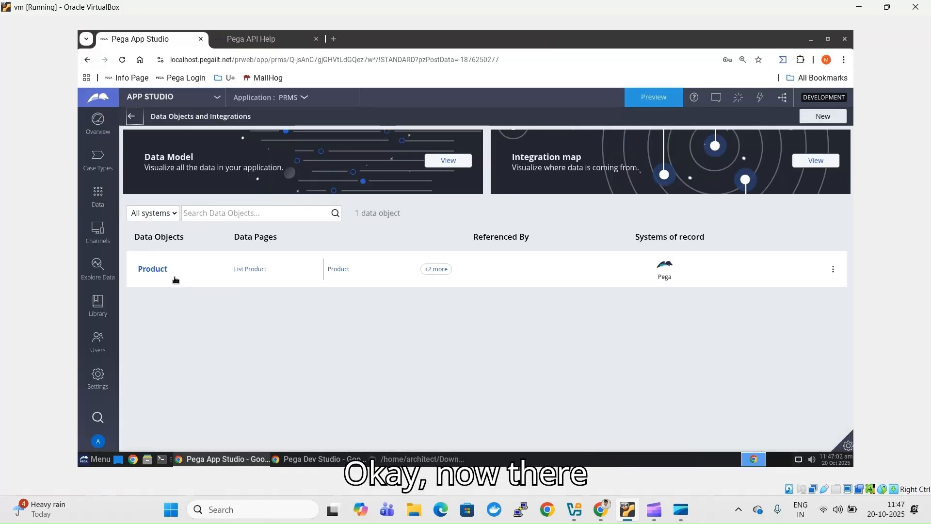
click(437, 269)
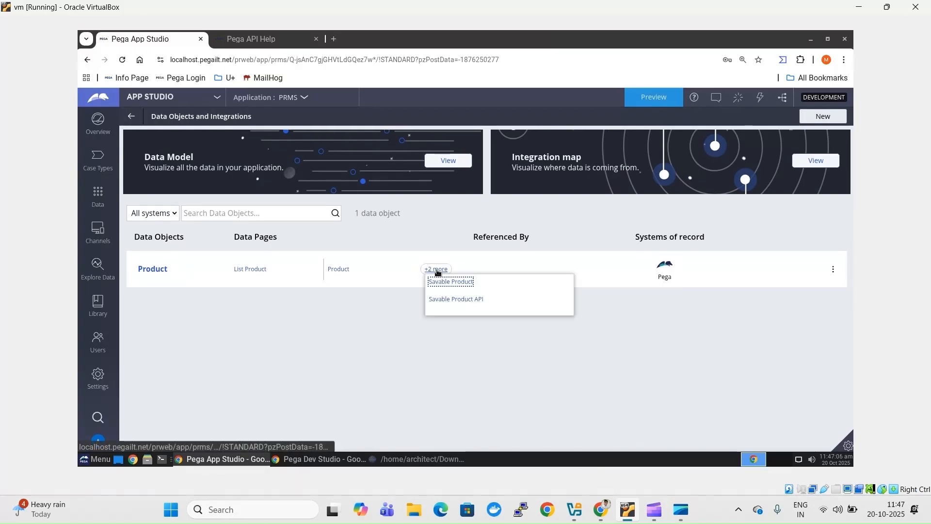
click(460, 299)
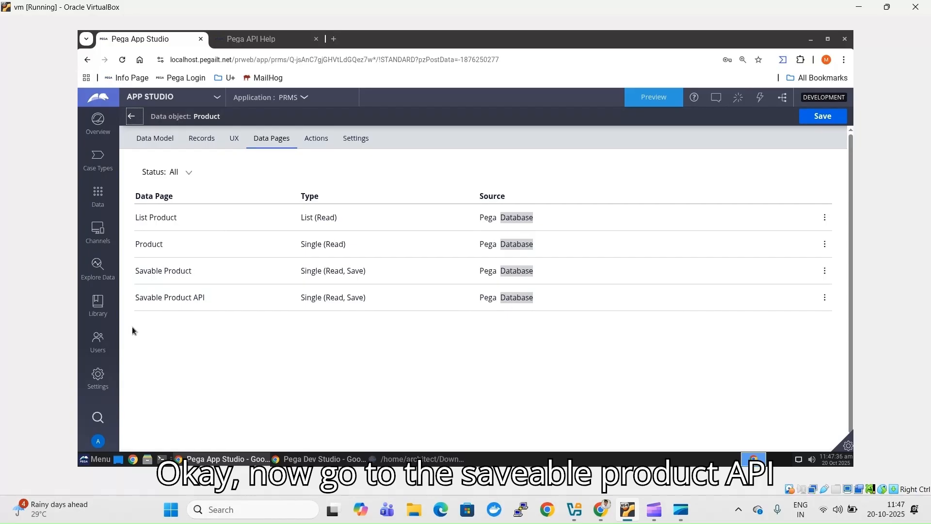
- Open Configure save options for the Savable Product API data page
click(825, 299)
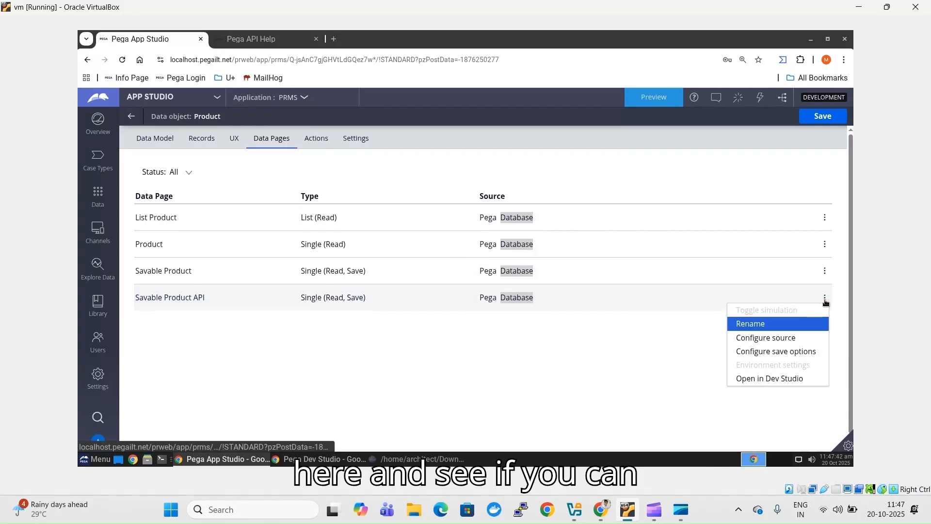
click(798, 352)
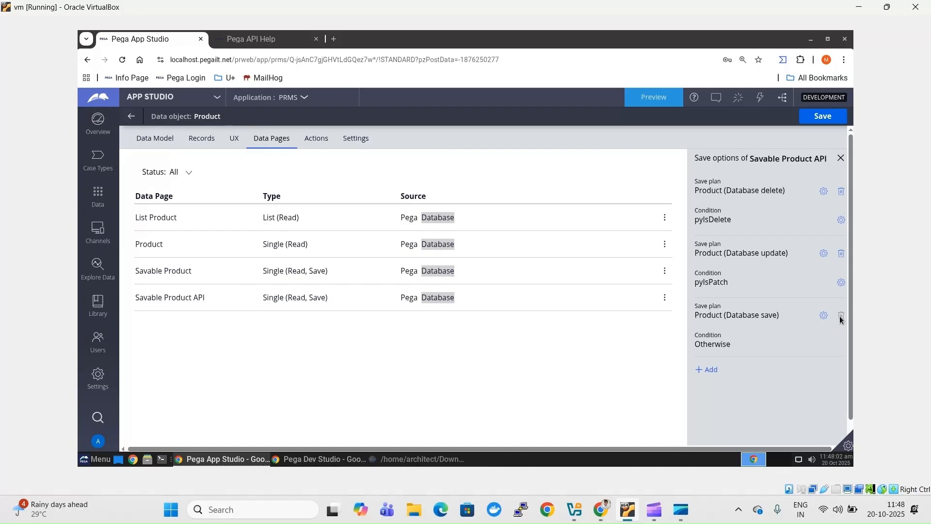
- Delete the Database delete and Database update save plans, discarding a draft new plan
click(841, 193)
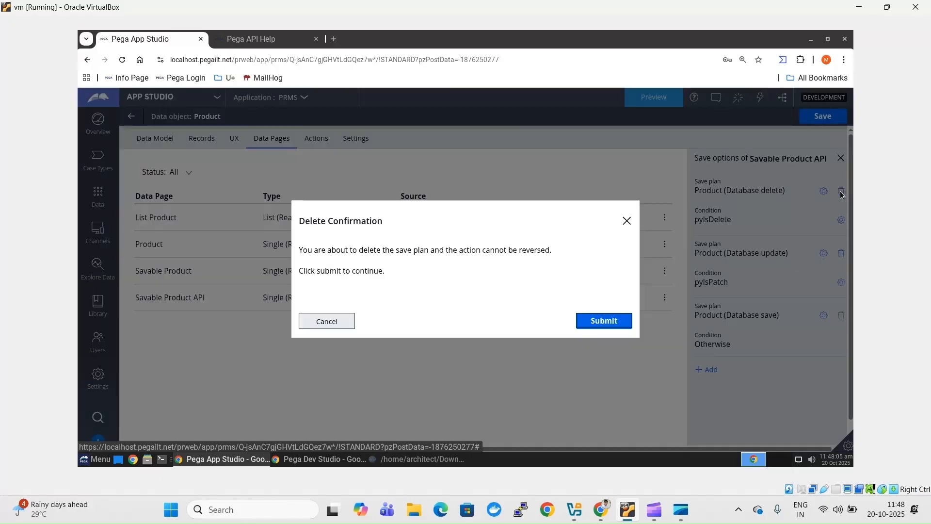
click(629, 323)
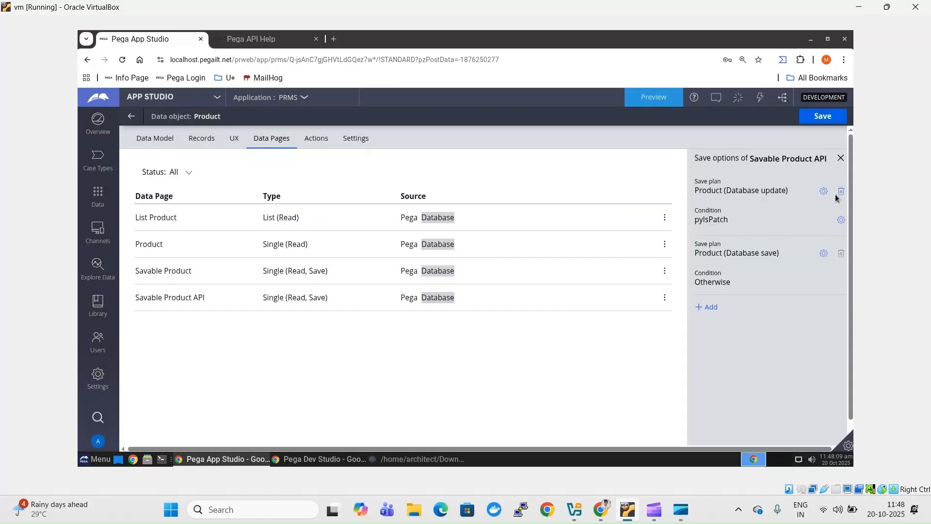
click(841, 192)
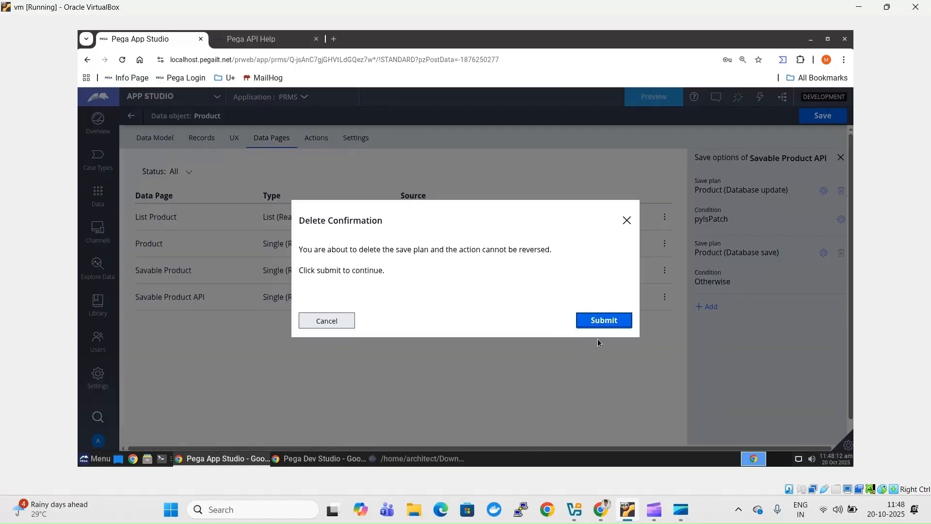
click(613, 321)
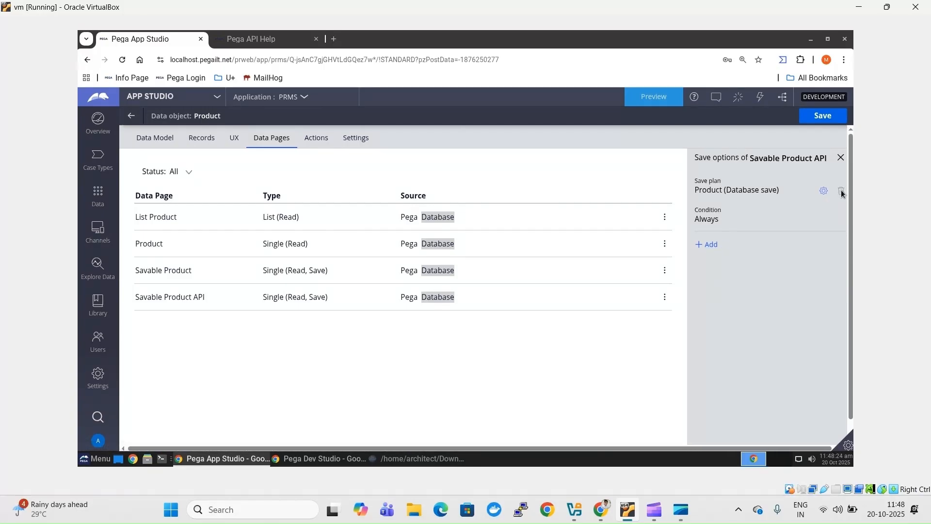
click(709, 245)
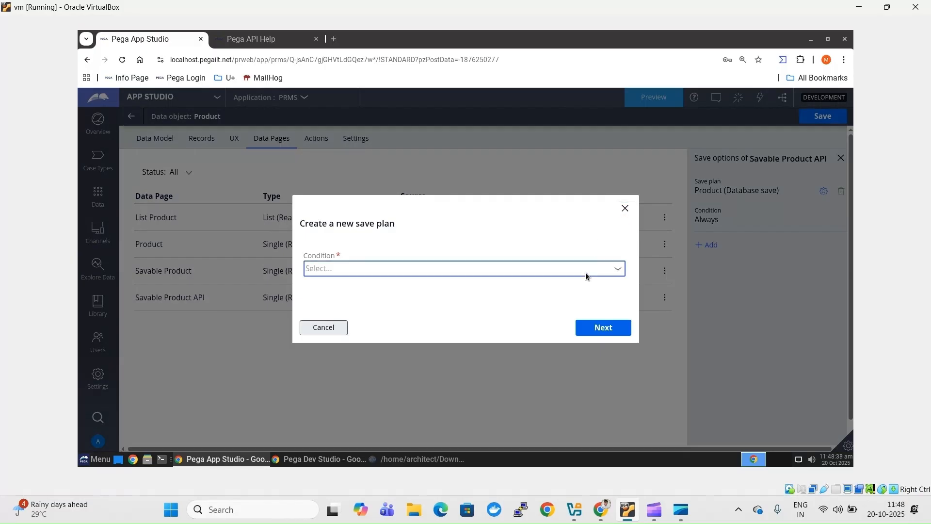
click(586, 272)
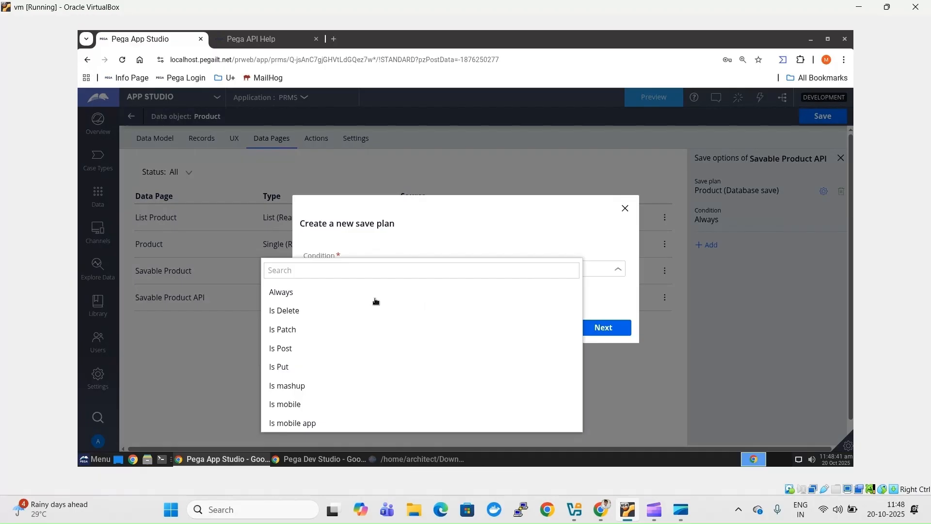
key(Escape)
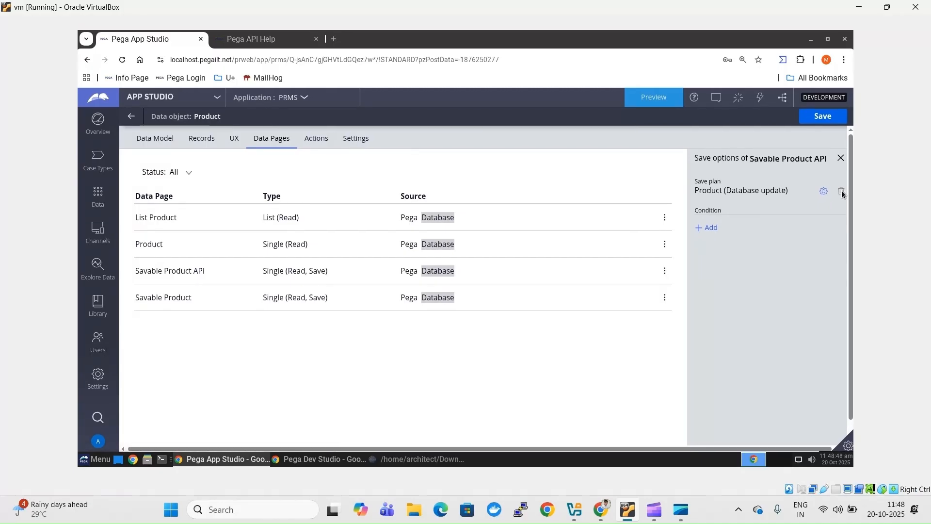
- Add a save plan with condition Always and continue to its REST connection details
click(706, 228)
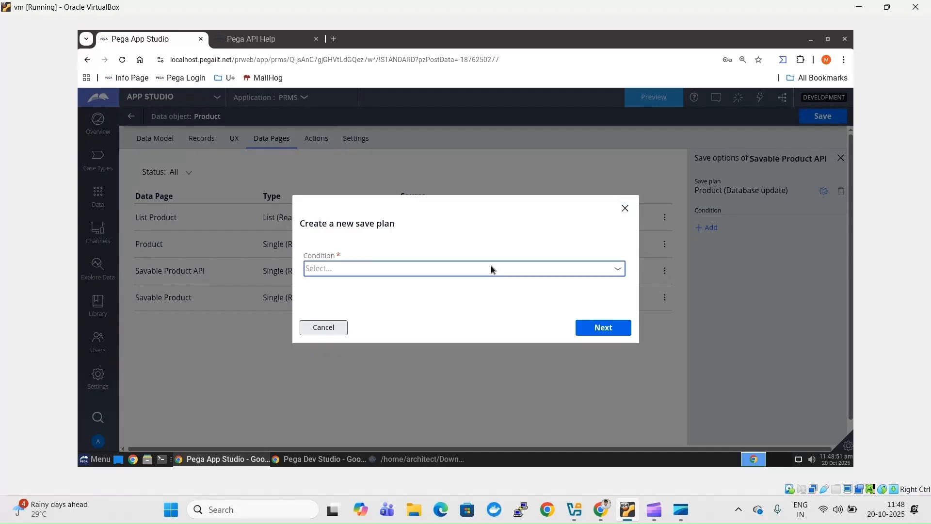
click(492, 266)
click(401, 313)
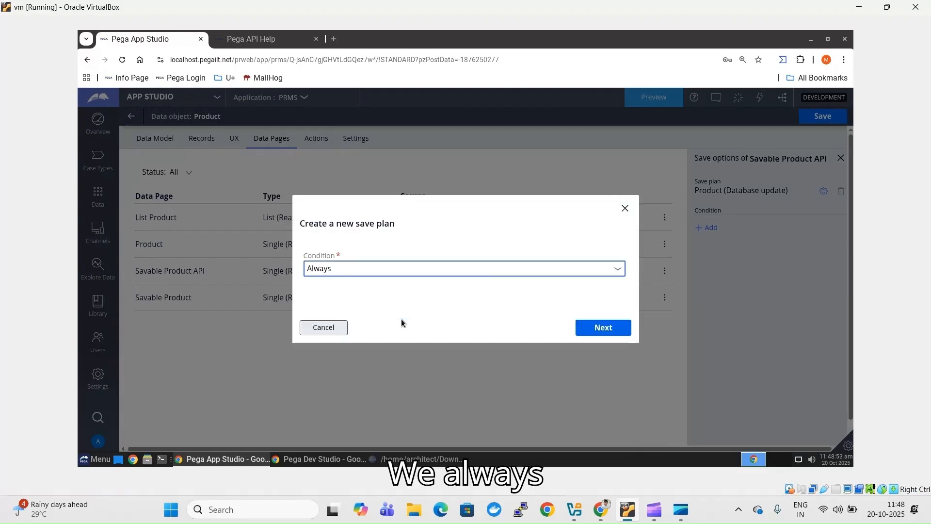
click(601, 333)
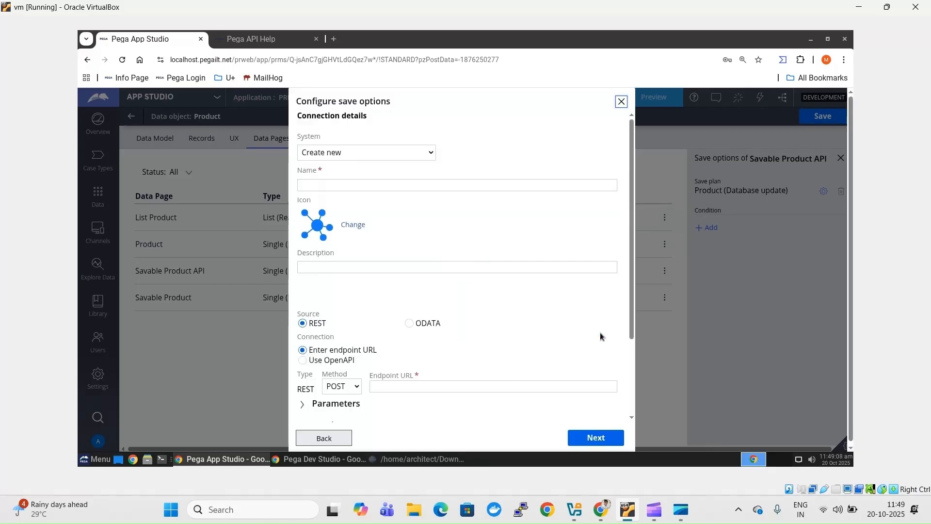
- Enter CreateVendorReq as the REST connection's name and its description
click(379, 189)
text(C)
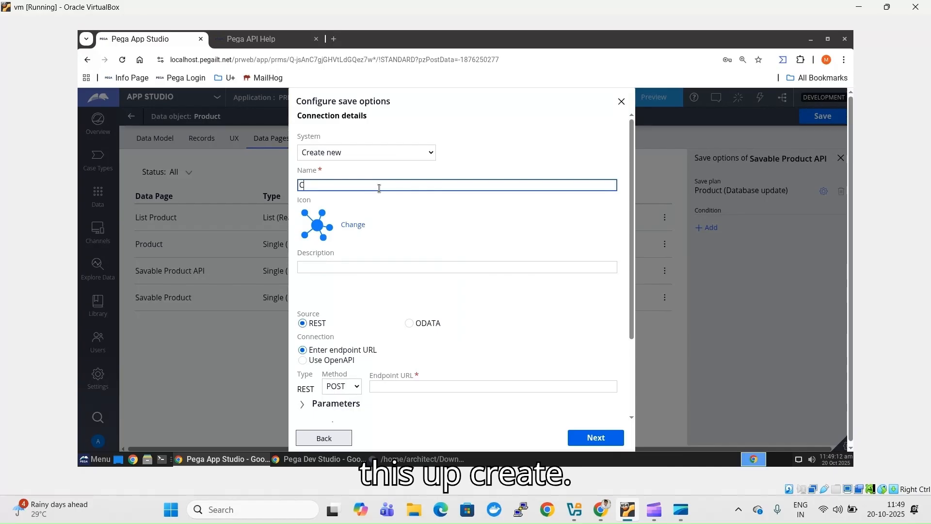
text(reat)
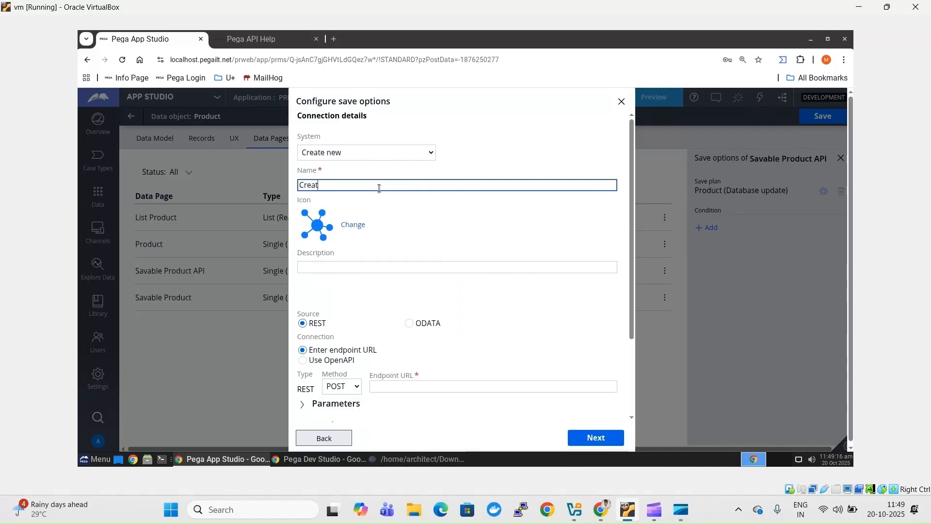
text(eVEn)
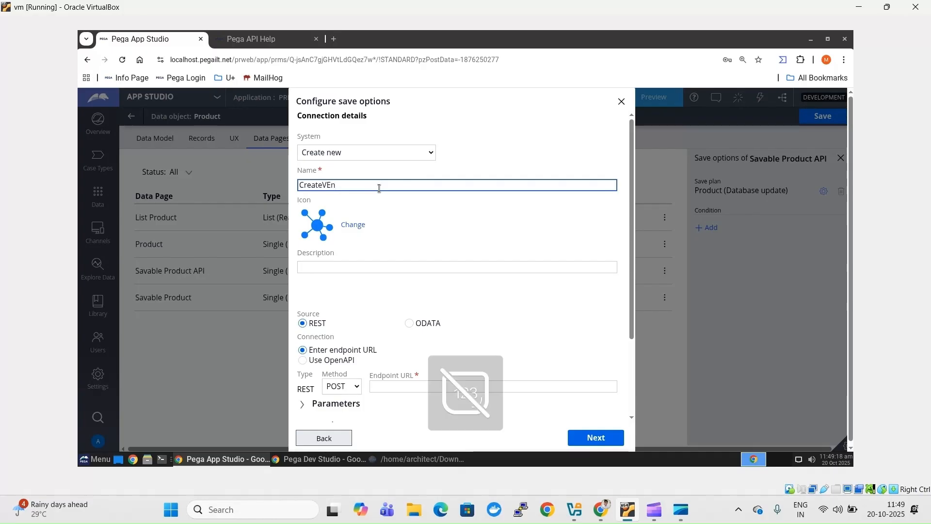
key(BackSpace)
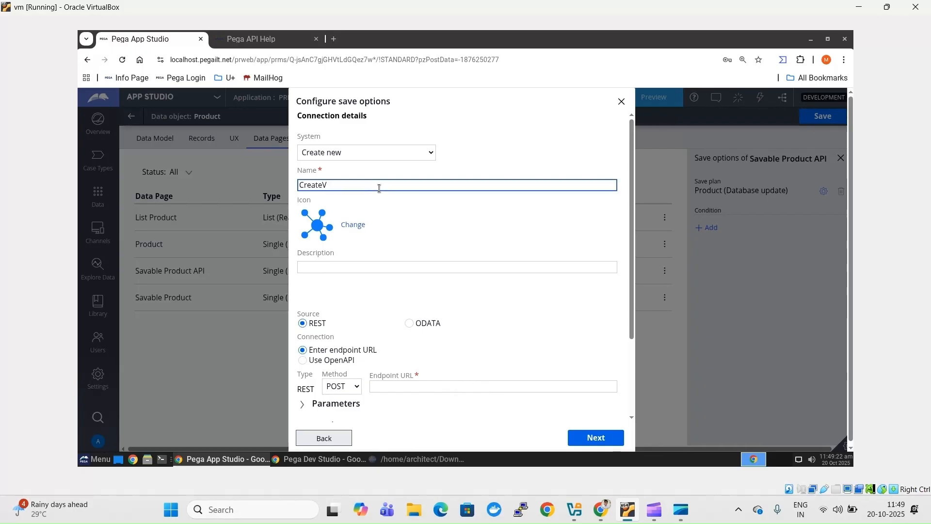
text(endorReq)
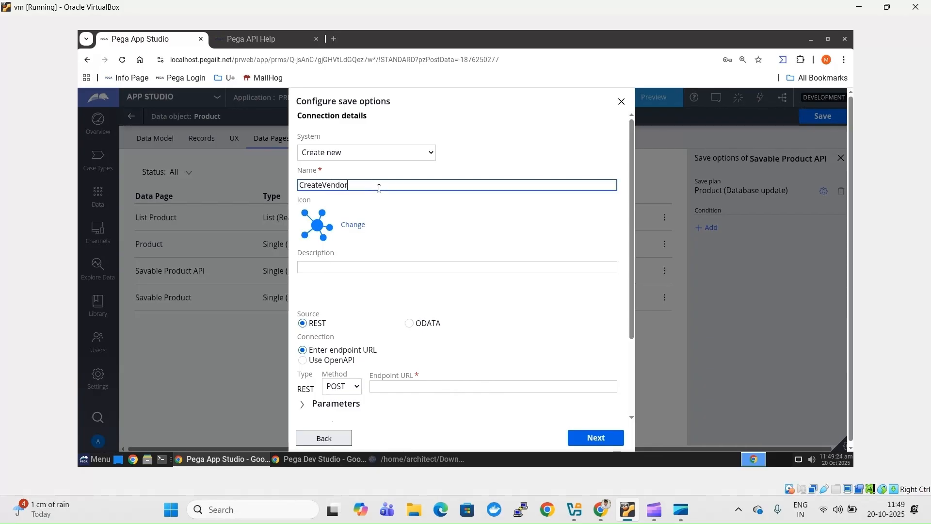
click(367, 265)
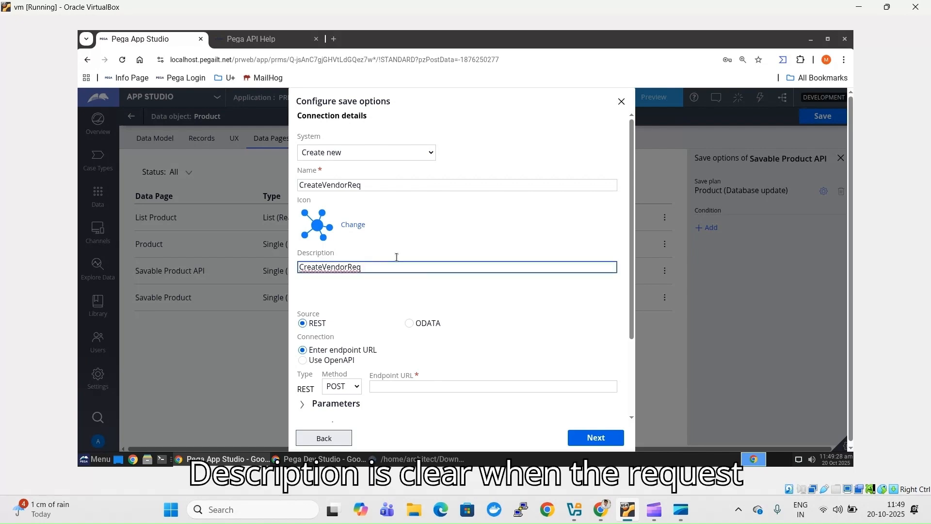
click(439, 387)
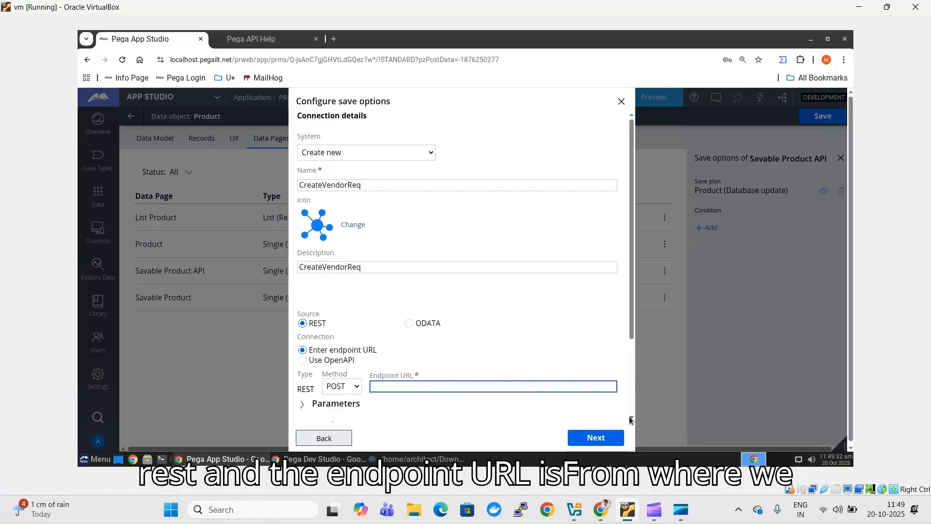
scroll(630, 420, down, 2)
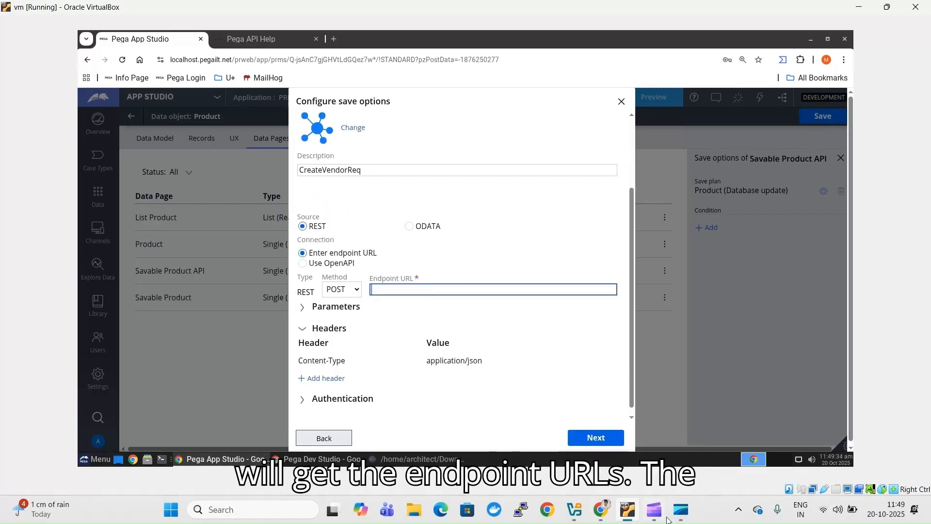
click(406, 459)
- Copy the authorization URL on line 6 of the credentials file into the Endpoint URL
double_click(189, 136)
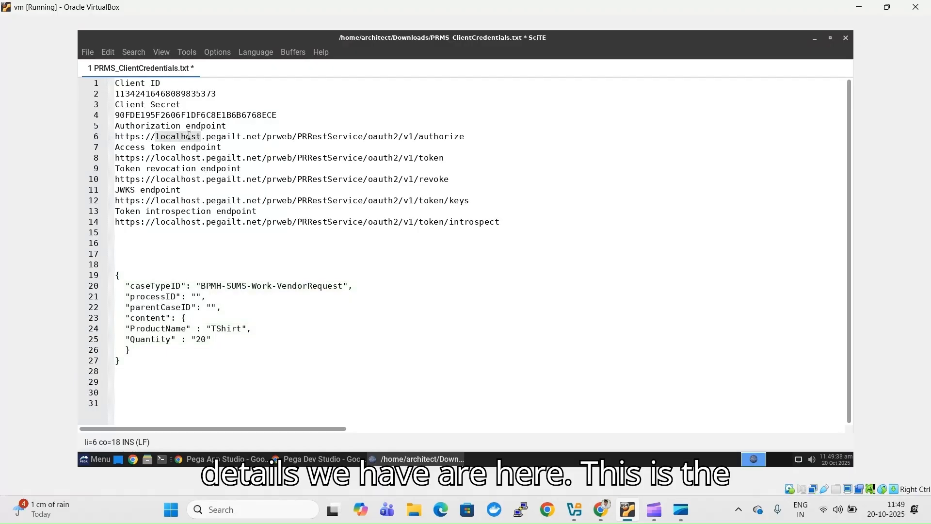
triple_click(189, 136)
key(ctrl+c)
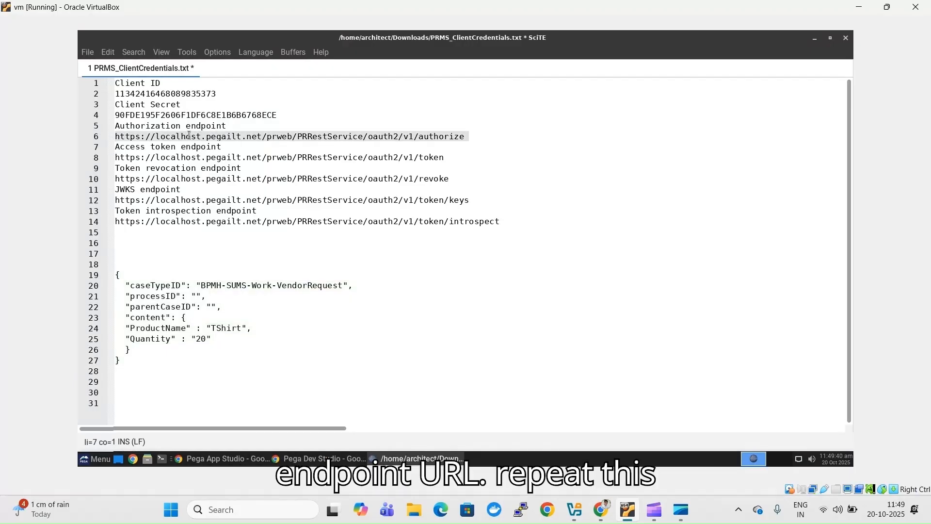
key(alt+Tab)
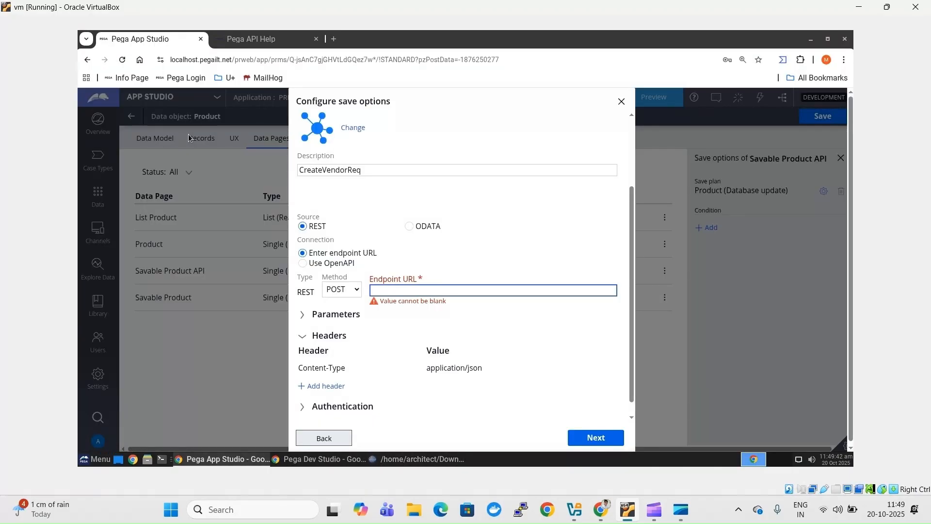
key(ctrl+v)
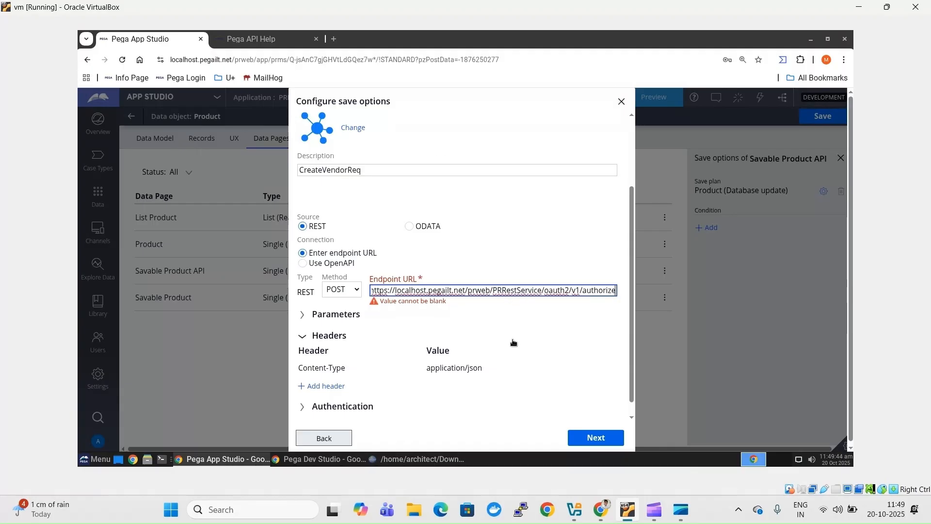
click(582, 293)
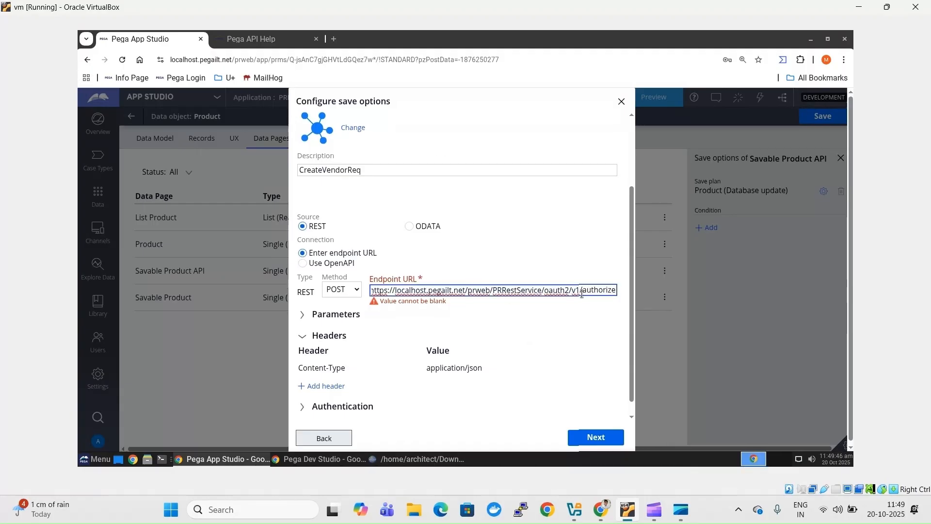
key(alt+Tab)
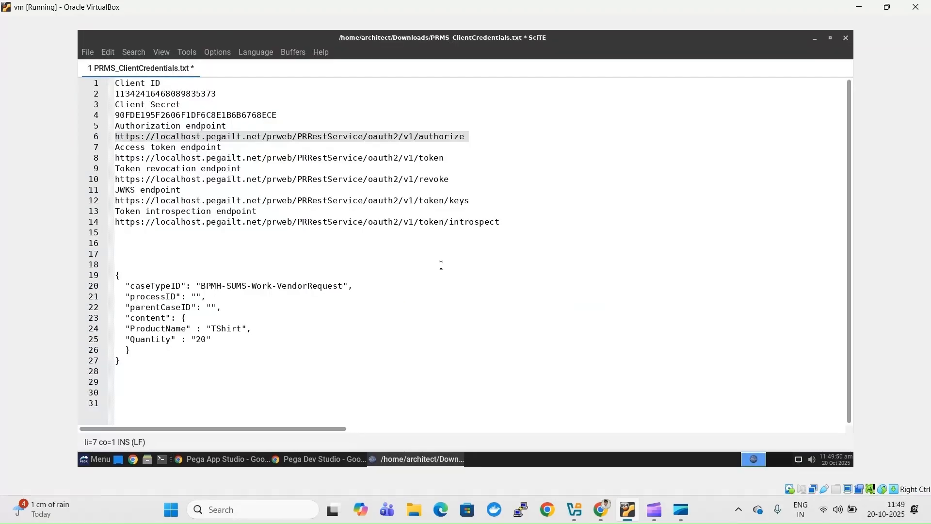
key(alt+Tab)
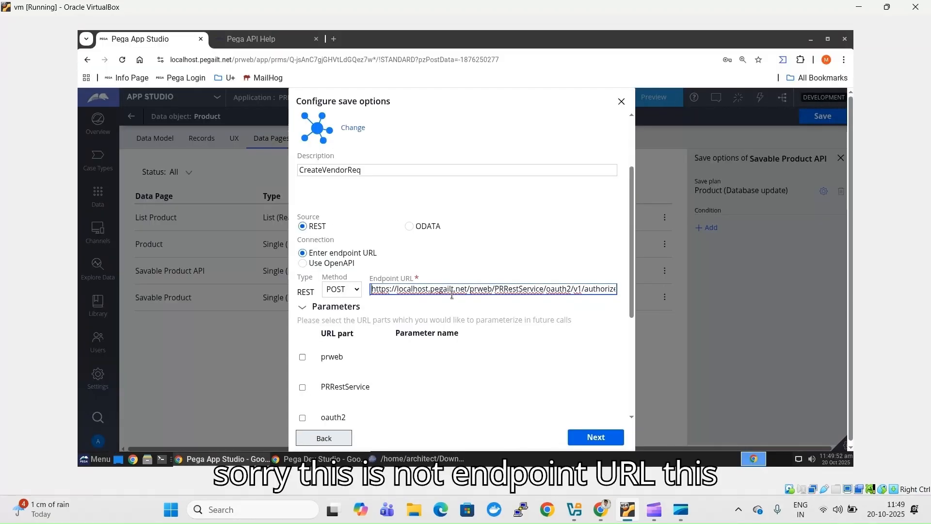
- Copy the v2 cases request URL from the Pega API Help page
click(345, 459)
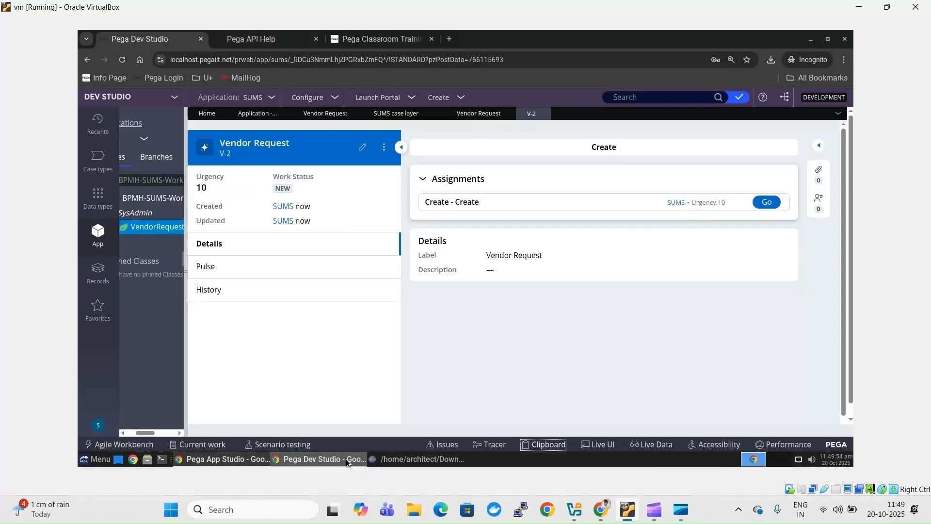
click(290, 43)
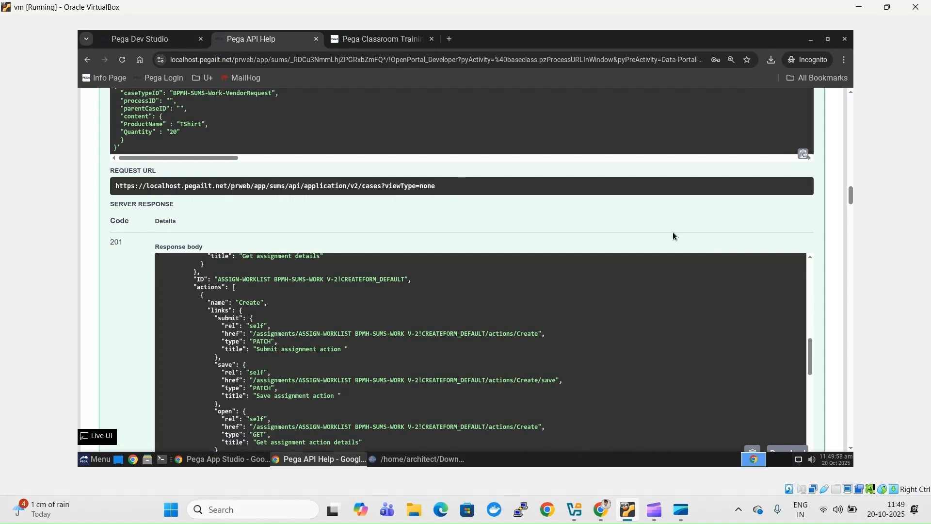
click(851, 94)
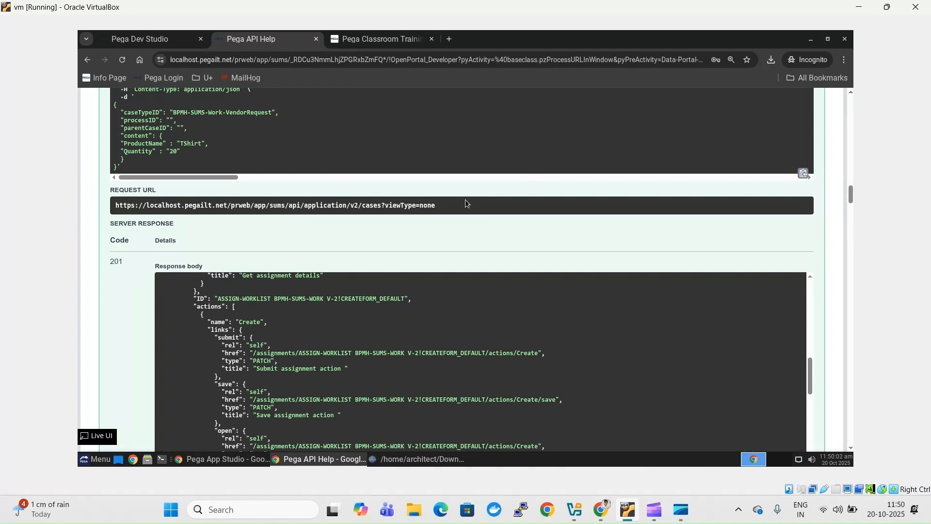
drag(115, 205, 376, 205)
click(433, 204)
drag(115, 205, 437, 204)
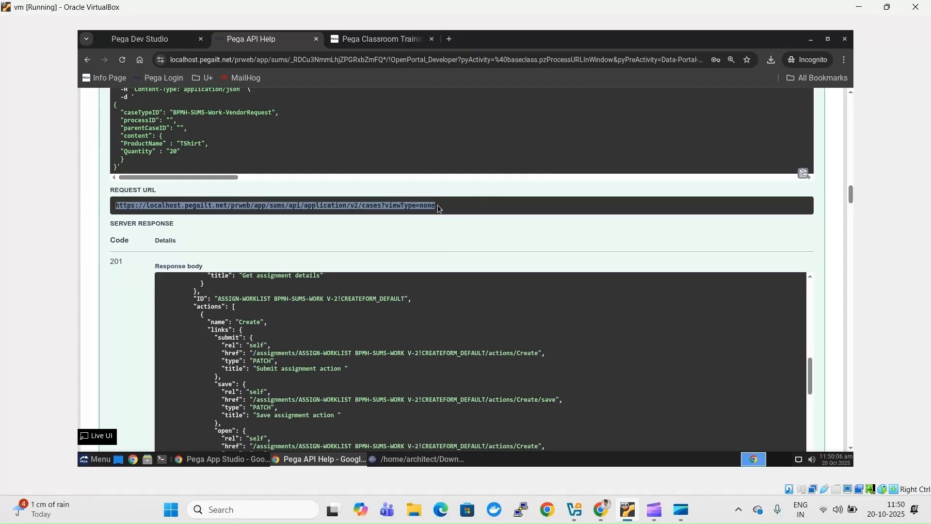
key(alt+Tab)
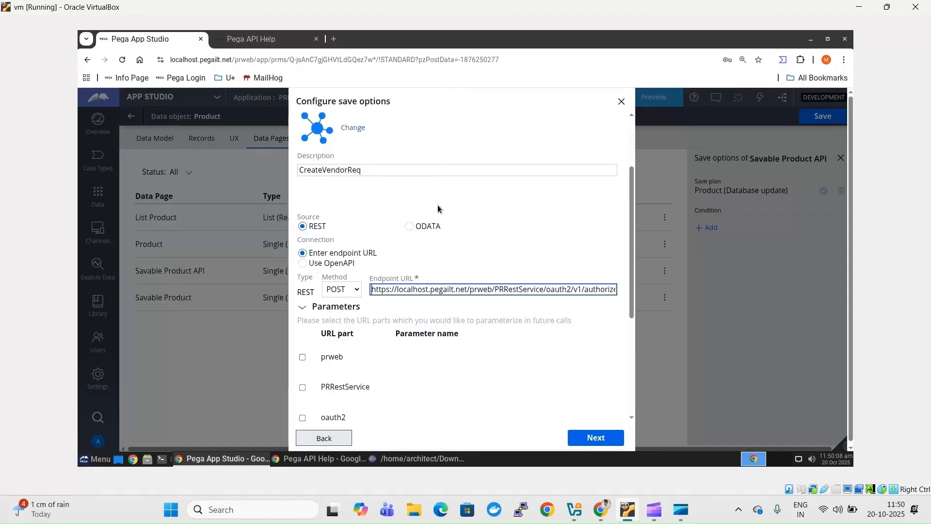
- Replace the Endpoint URL with the cases URL ending /application/v2/cases?viewType=none
click(410, 299)
click(411, 293)
key(ctrl+a)
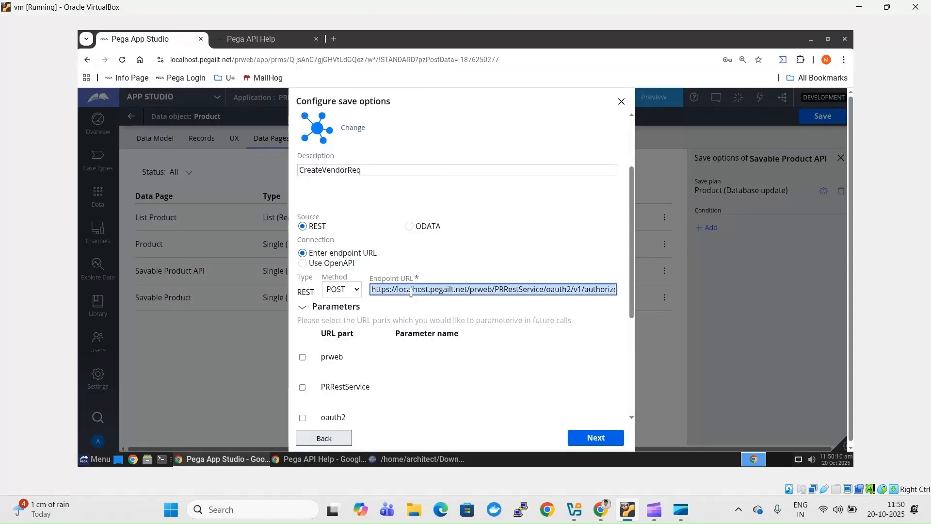
key(ctrl+v)
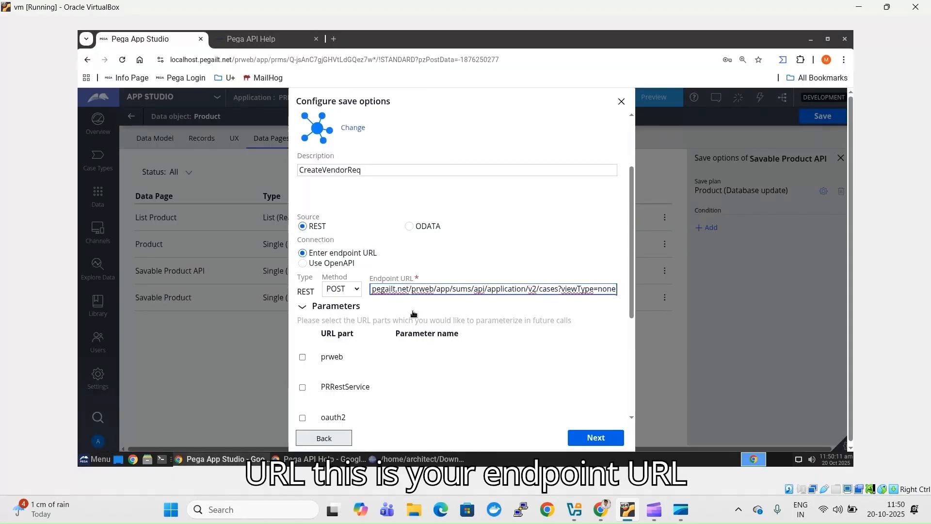
click(518, 383)
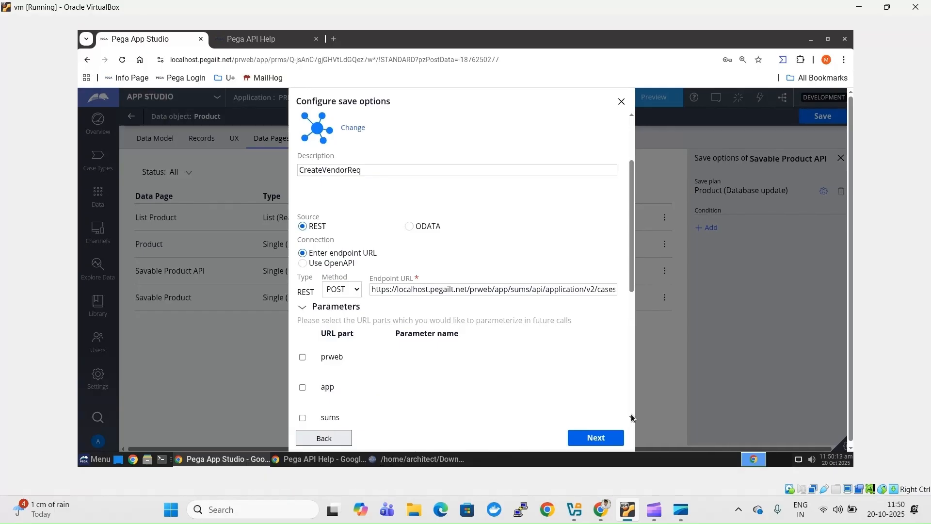
- Under Authentication, choose the OAuth 2.0 scheme and keep the Custom provider type
click(631, 416)
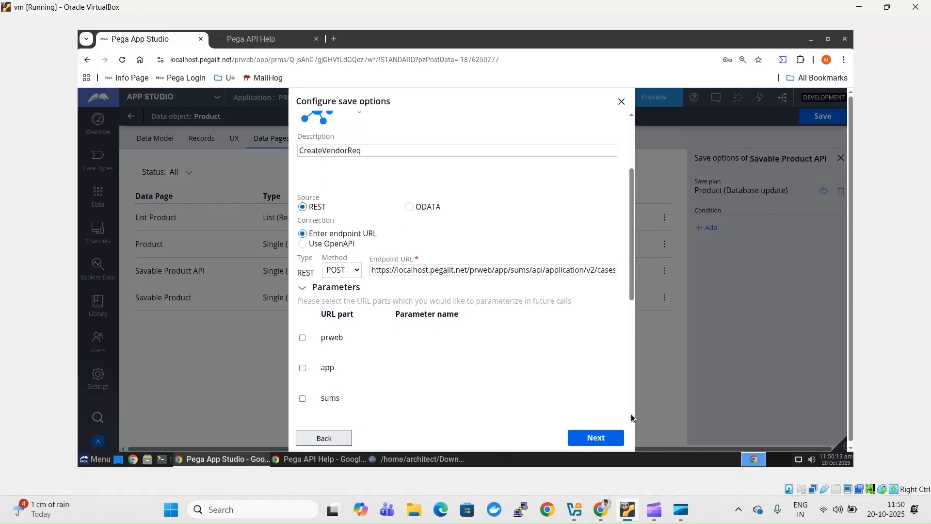
scroll(631, 417, down, 5)
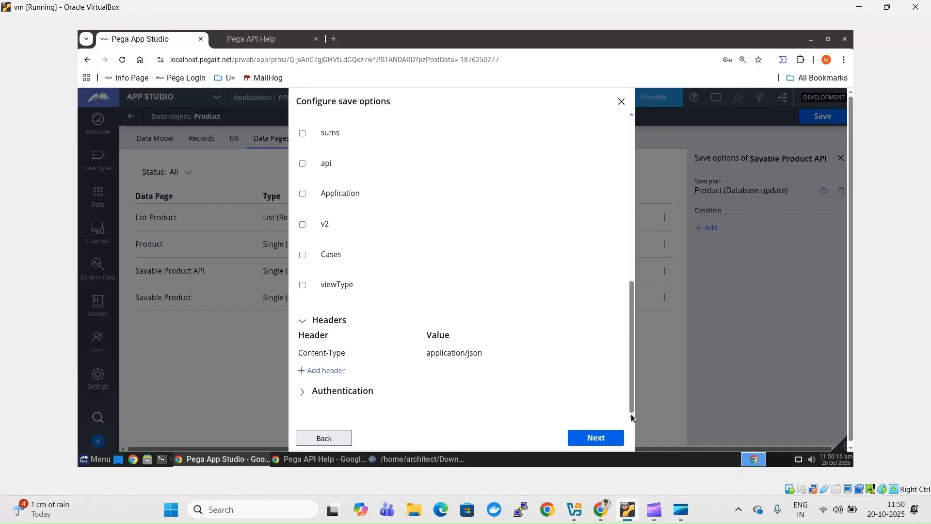
click(329, 390)
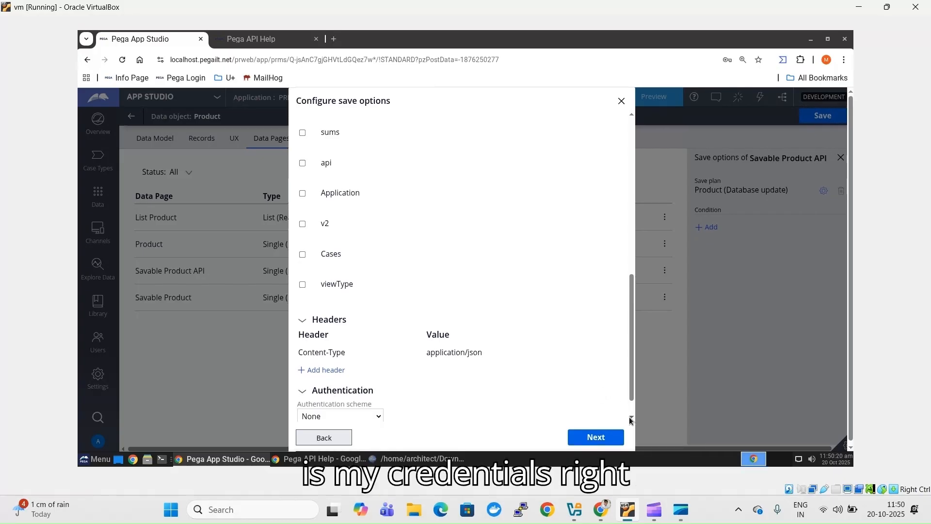
scroll(318, 389, down, 1)
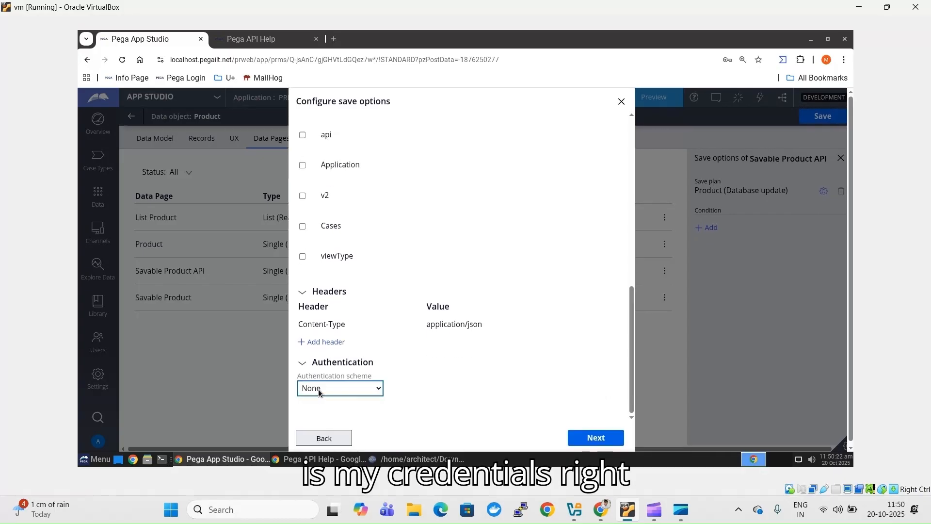
click(318, 389)
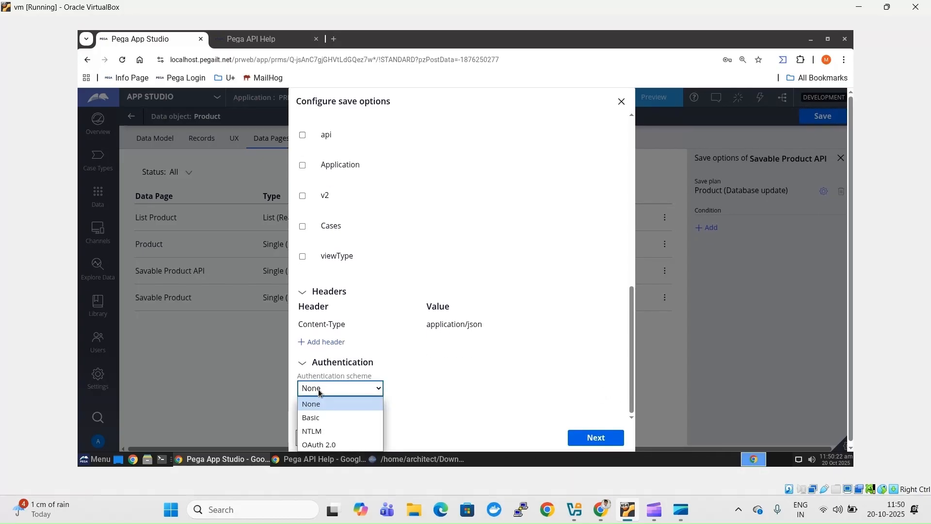
click(345, 444)
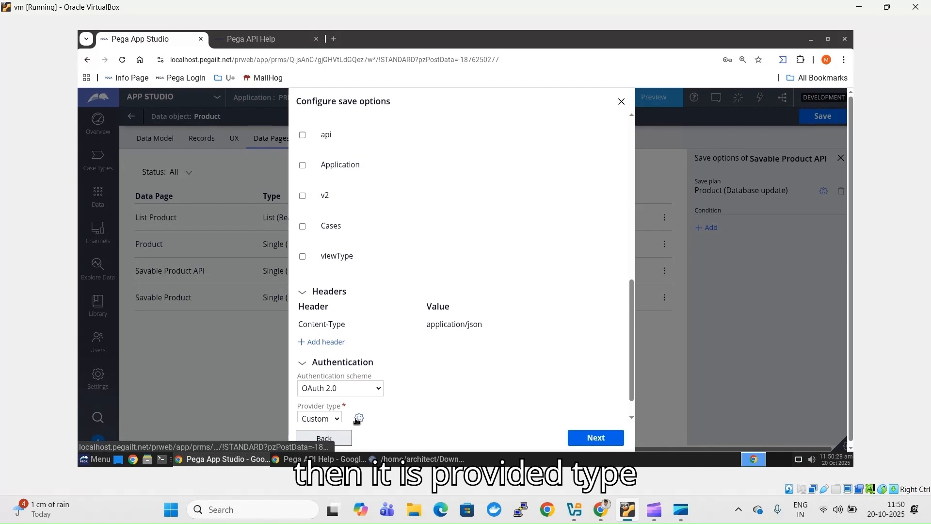
click(334, 419)
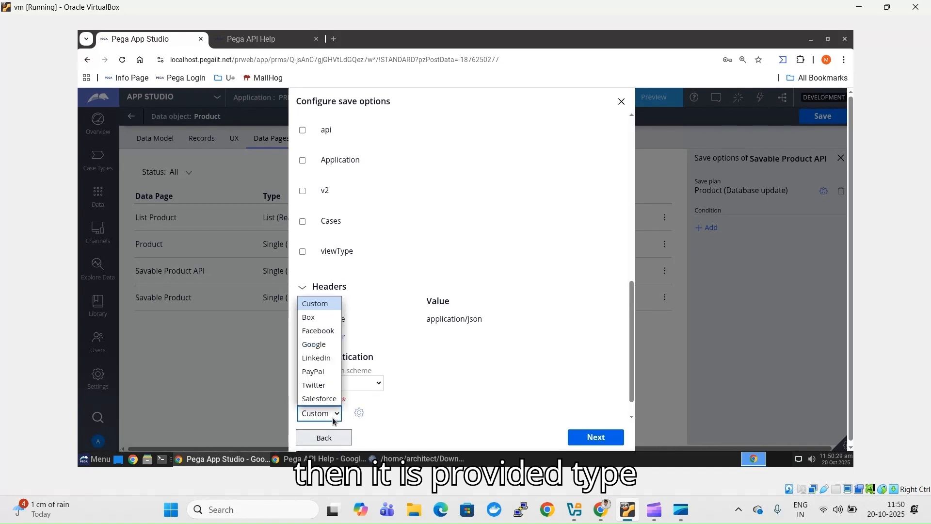
click(386, 409)
key(F1)
scroll(629, 417, down, 1)
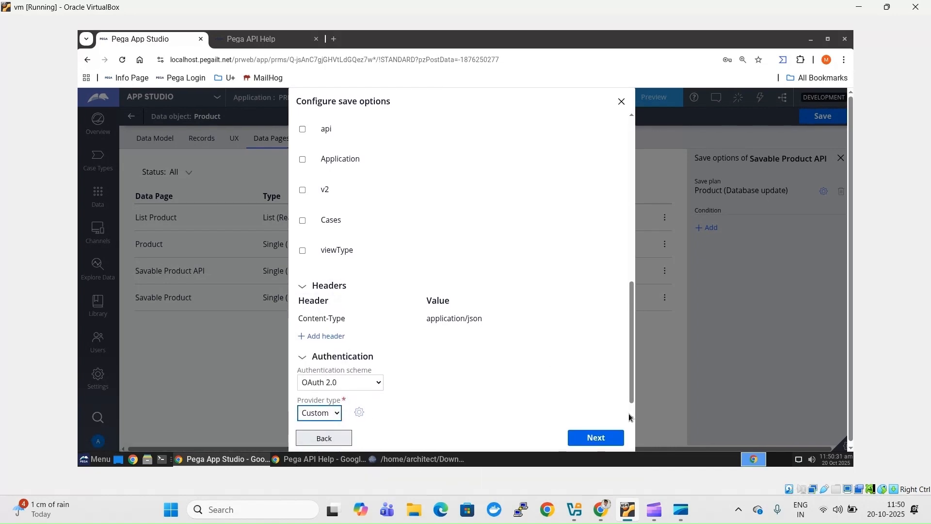
click(359, 388)
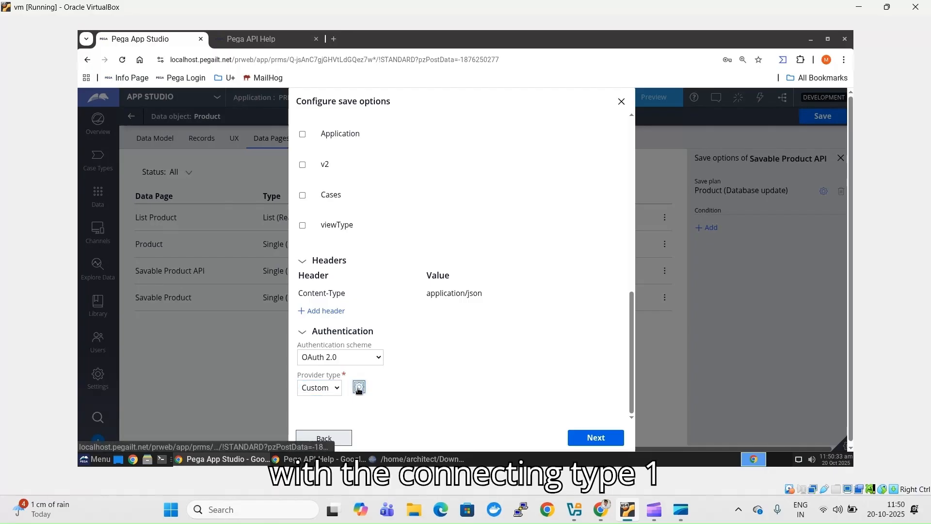
- Paste the authorize URL from the credentials file as the authorization code endpoint
click(359, 388)
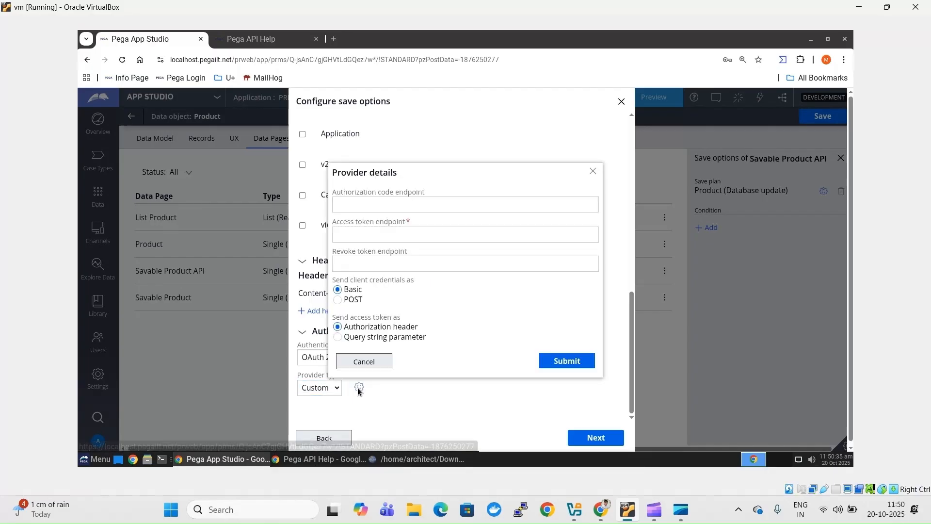
click(398, 203)
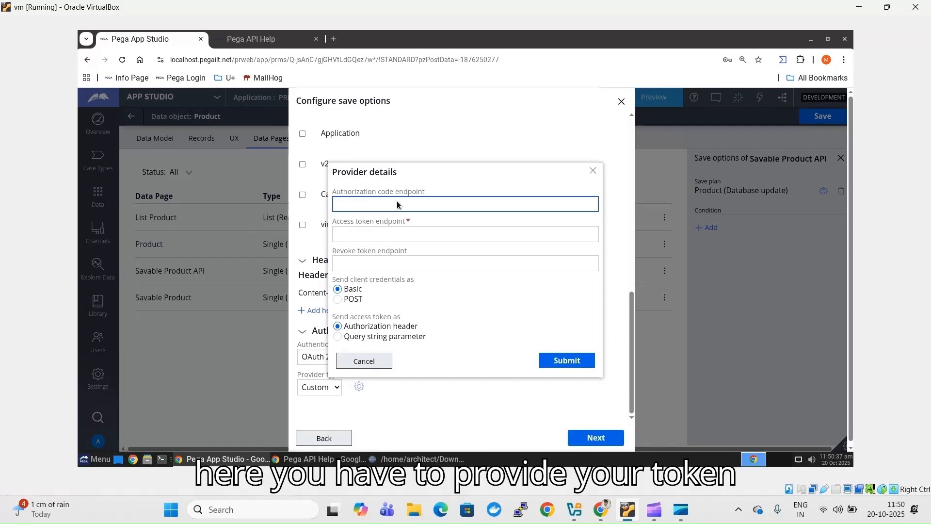
key(alt+Tab)
key(alt+Tab)
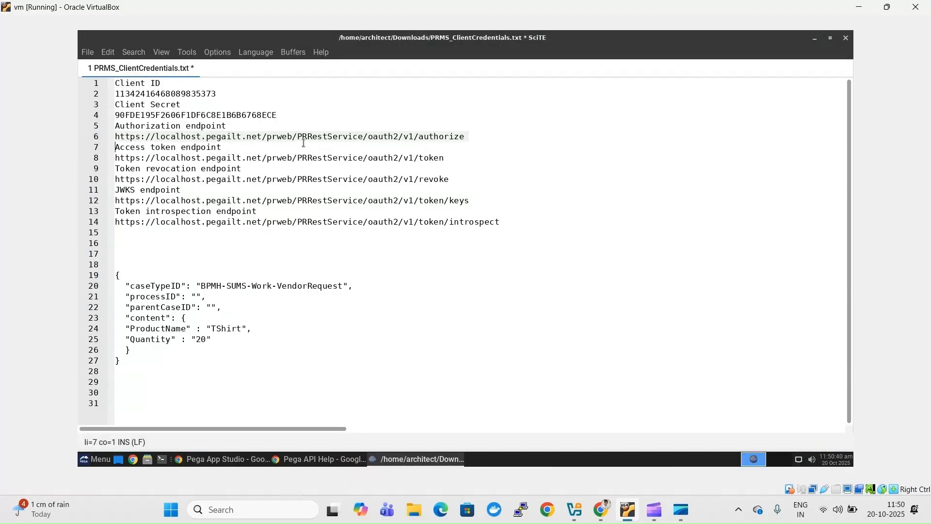
double_click(303, 144)
double_click(303, 136)
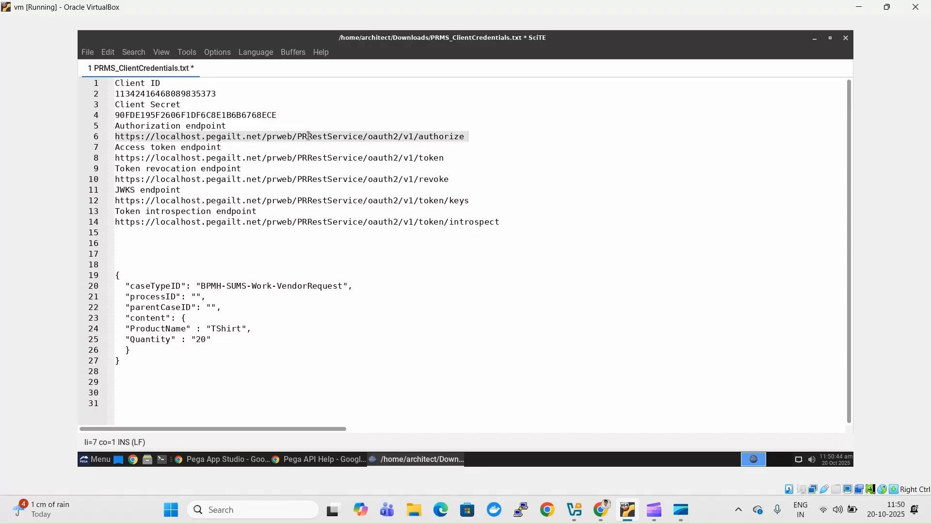
key(alt+Tab)
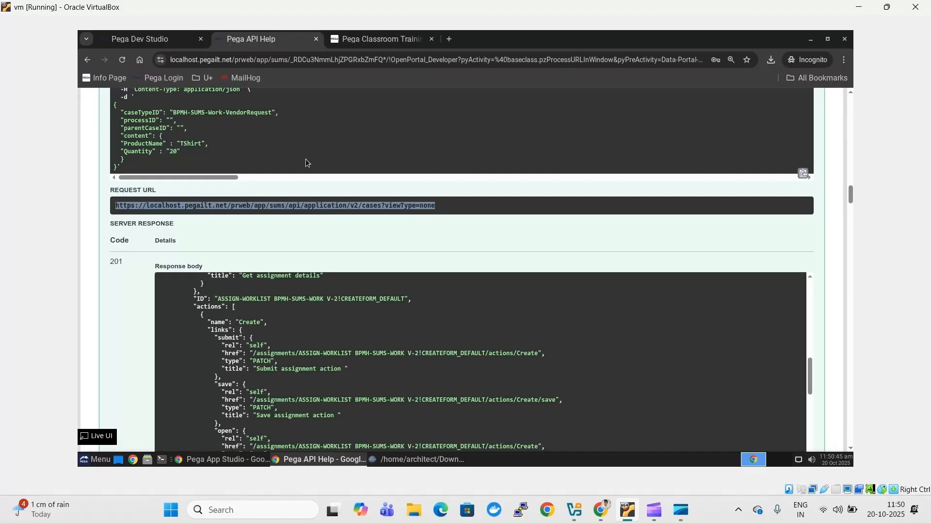
key(alt+Tab)
text(https://localhost.pegailt.net/prweb/PRRestService/oauth2/v1/authorize)
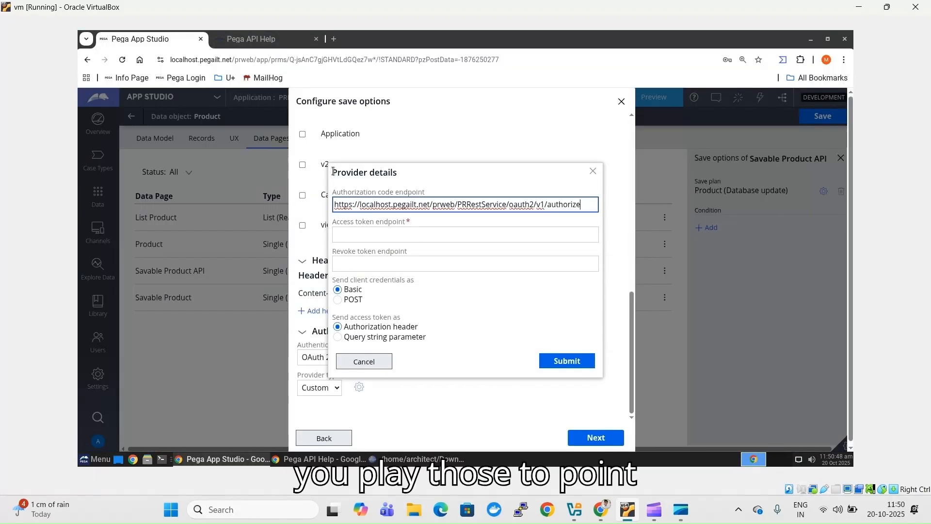
- Paste the token URL from line 8 as the access token endpoint
key(alt+Tab)
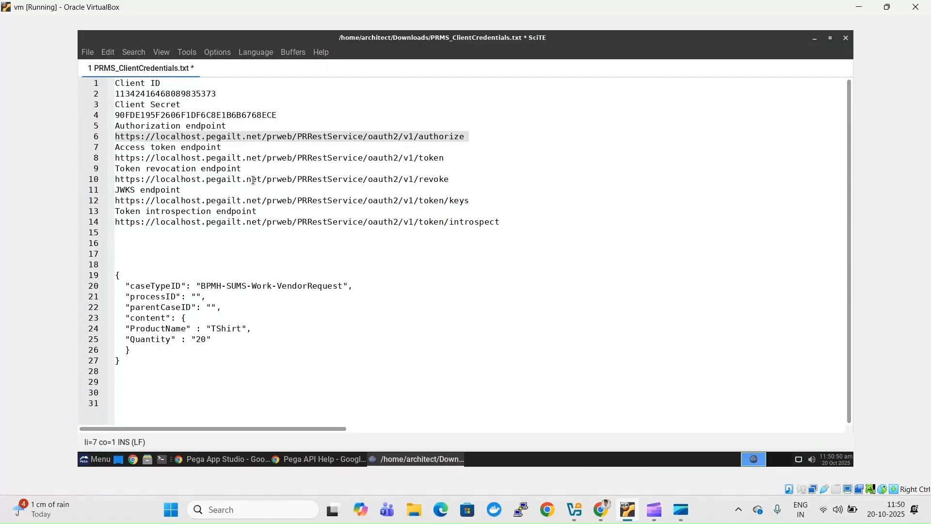
triple_click(255, 161)
key(ctrl+c)
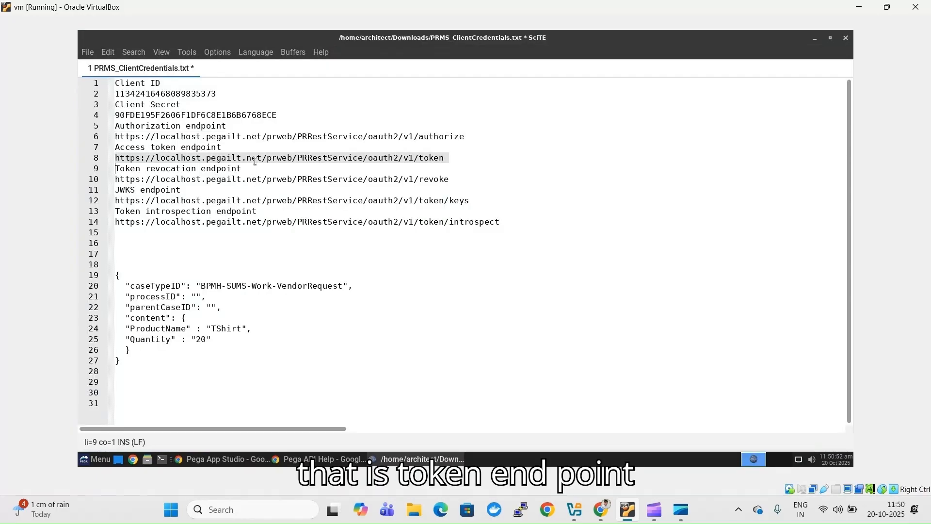
key(alt+Tab)
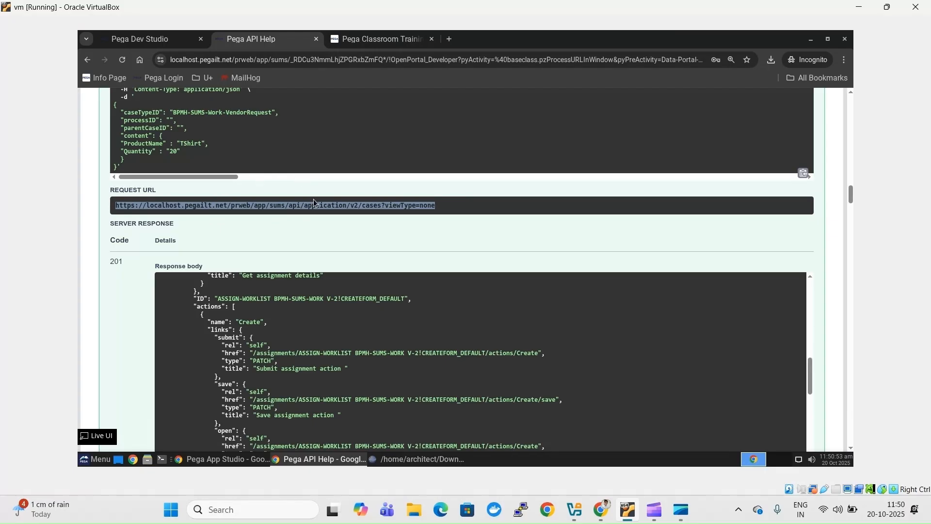
key(alt+Tab)
click(346, 234)
key(ctrl+v)
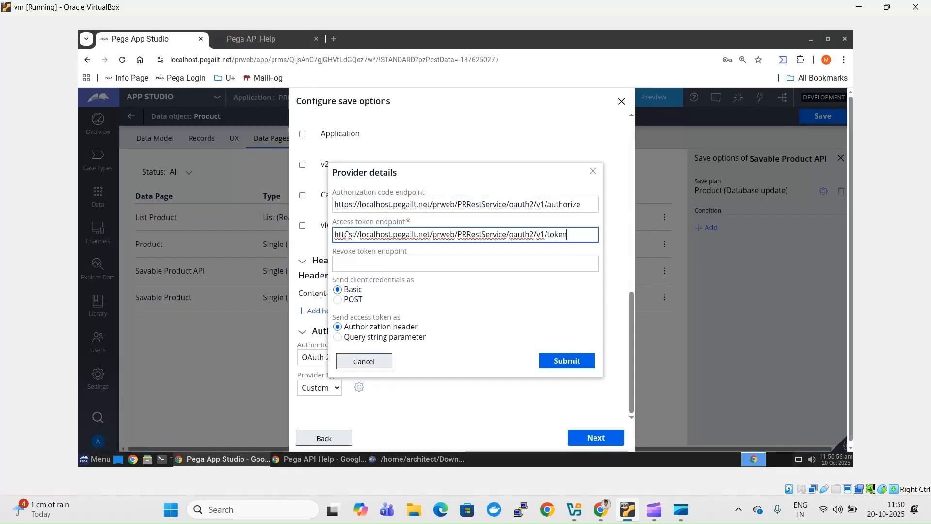
- Paste the revoke URL from line 10 as the revoke token endpoint and submit the provider details
key(Tab)
key(alt+Tab)
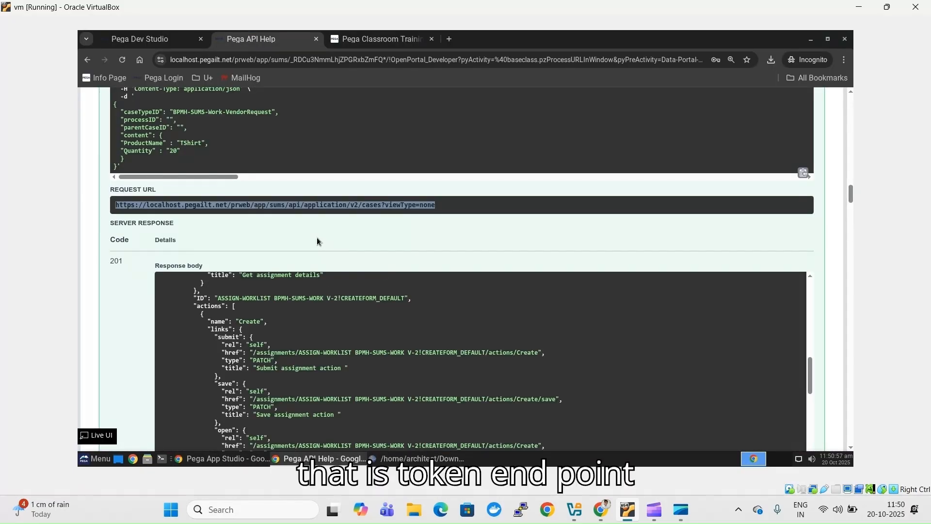
key(alt+Tab)
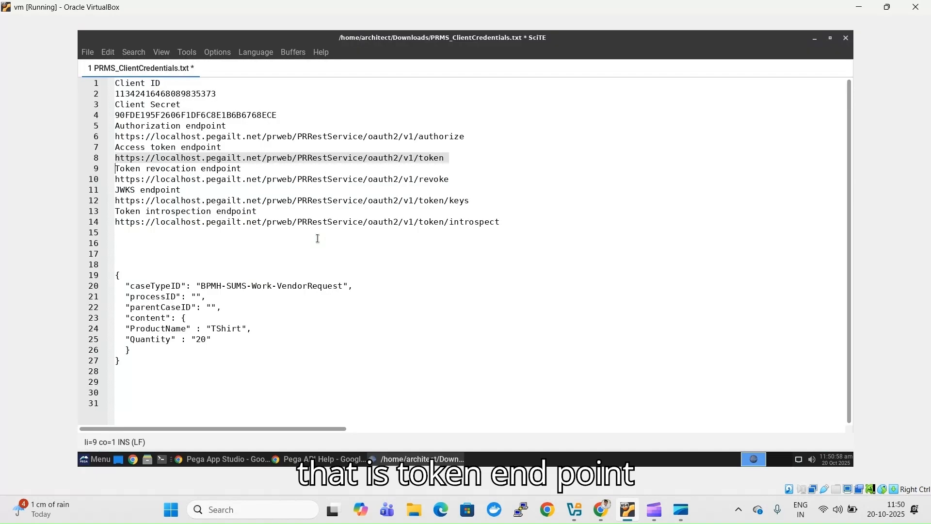
triple_click(221, 178)
key(ctrl+c)
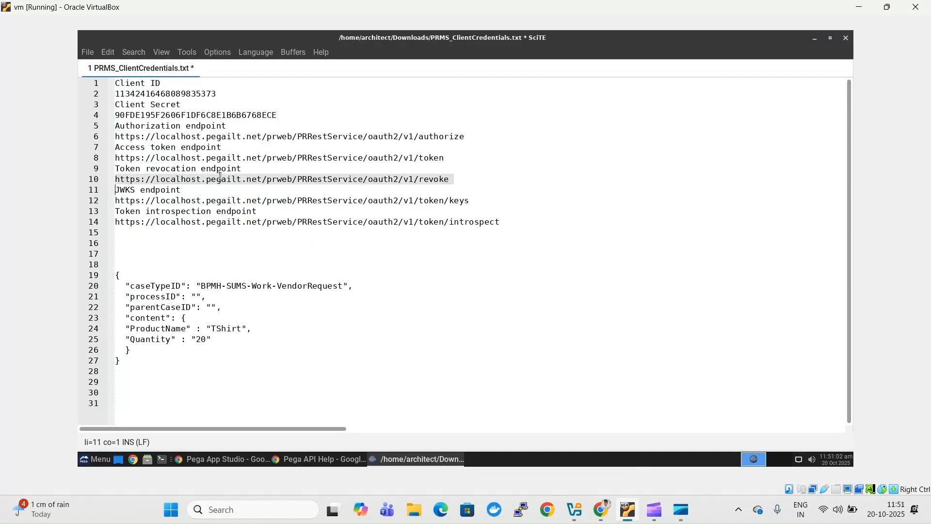
key(alt+Tab)
key(alt+Tab)
key(Tab)
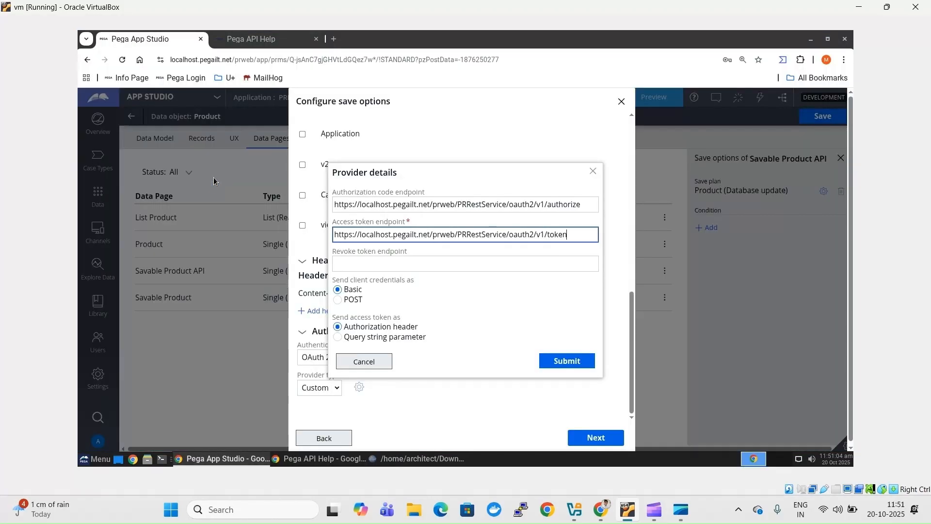
click(391, 263)
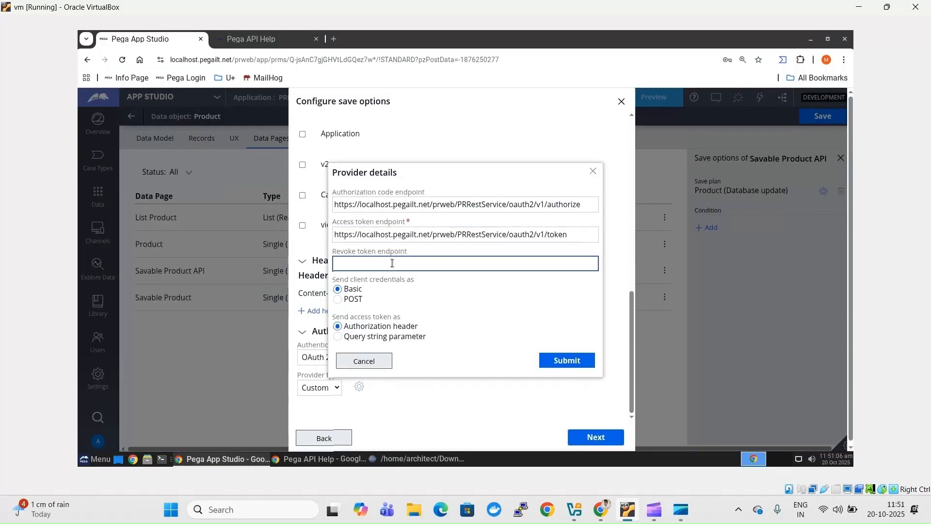
key(ctrl+v)
click(424, 304)
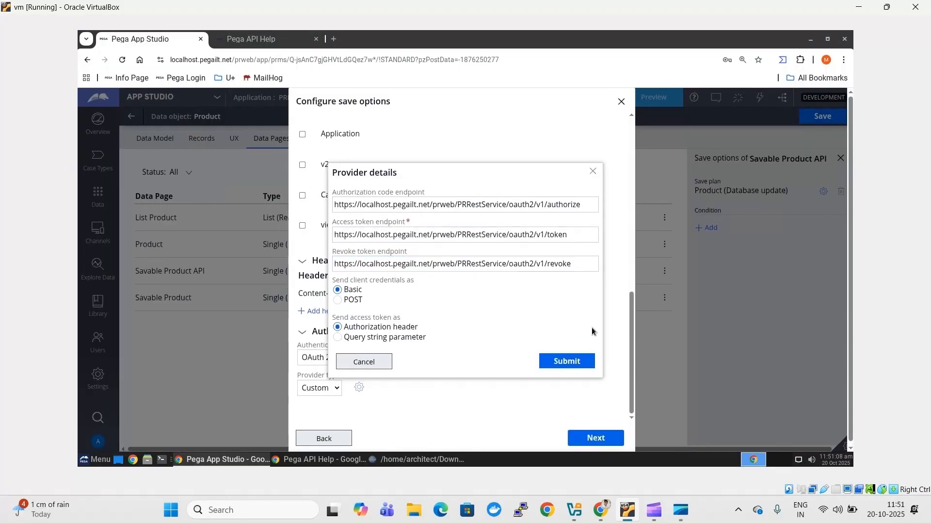
click(566, 369)
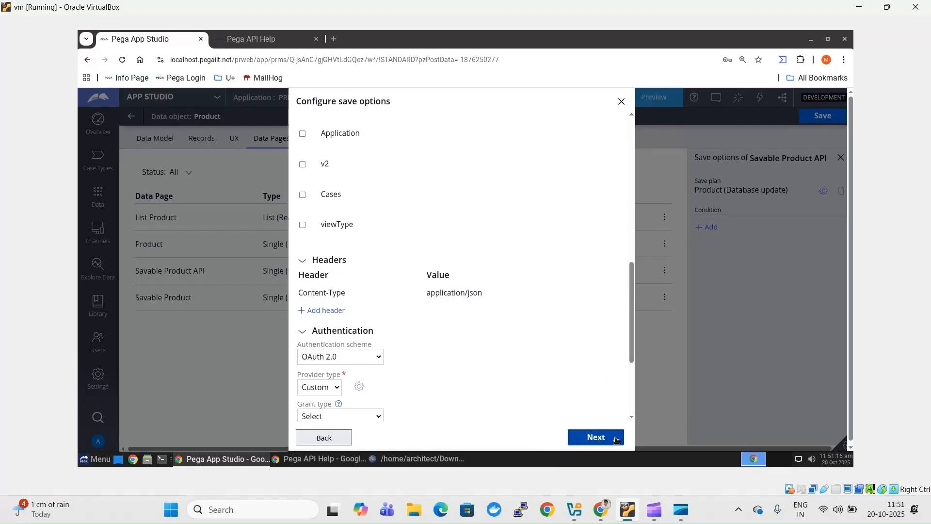
- Set the grant type to Client credentials
click(616, 440)
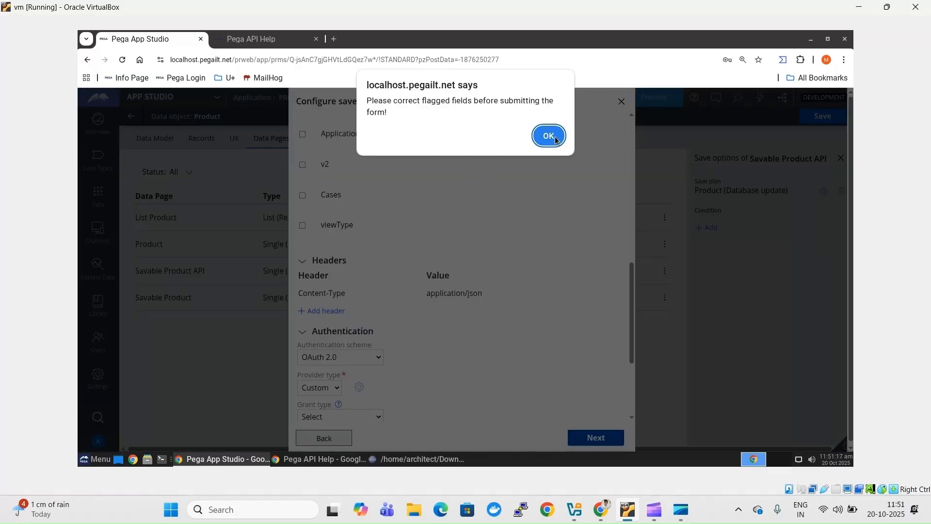
click(557, 140)
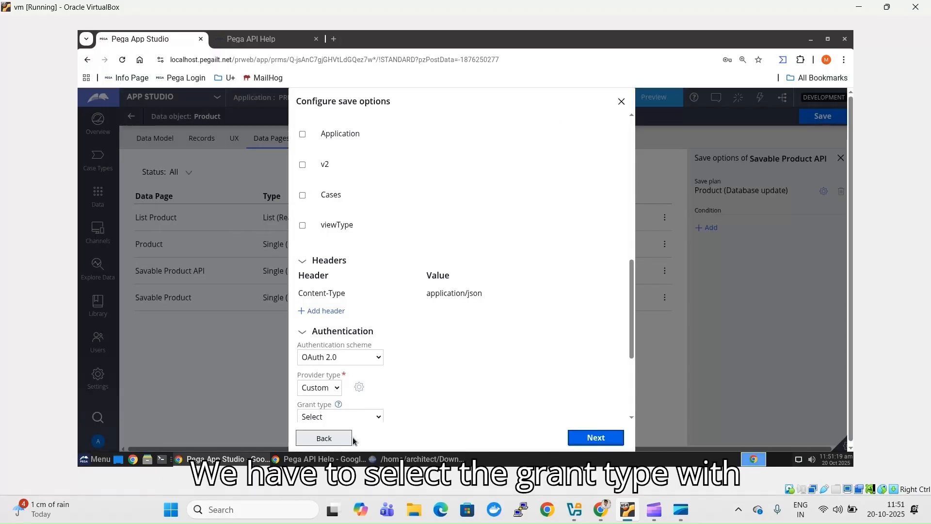
click(358, 420)
click(333, 384)
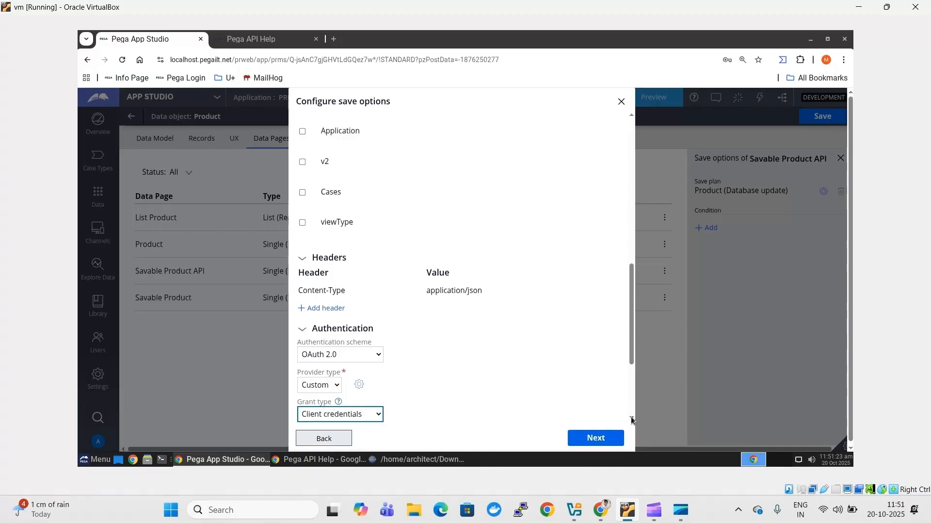
scroll(399, 289, down, 3)
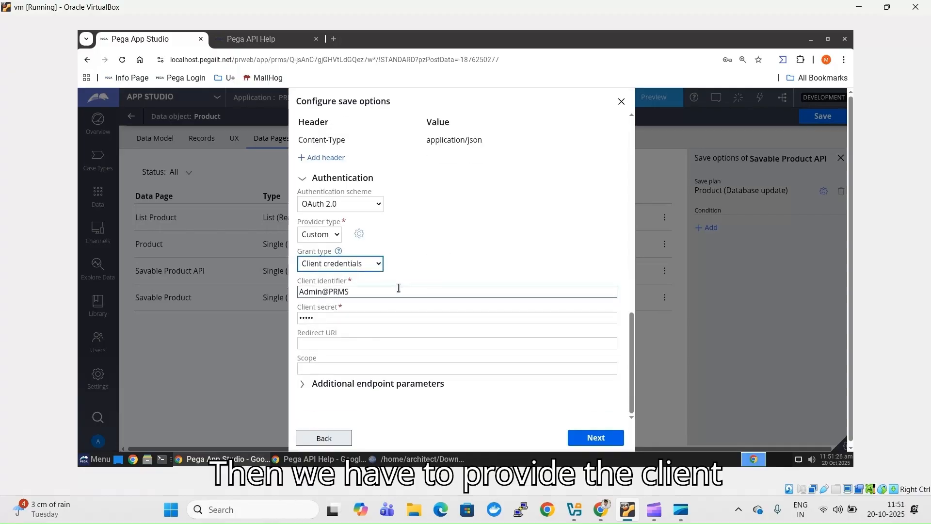
- Fill the client identifier with the Client ID copied from the credentials file
click(399, 288)
key(alt+Tab)
key(alt+Tab)
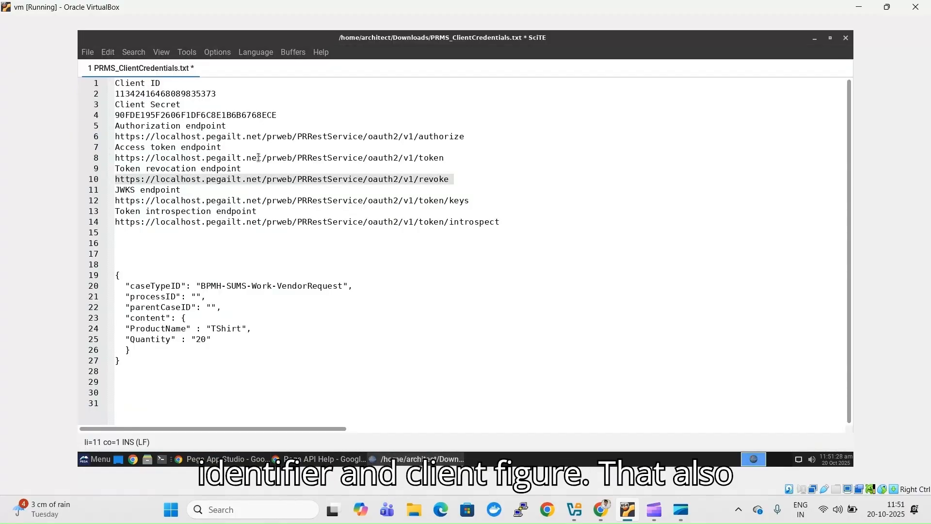
double_click(190, 93)
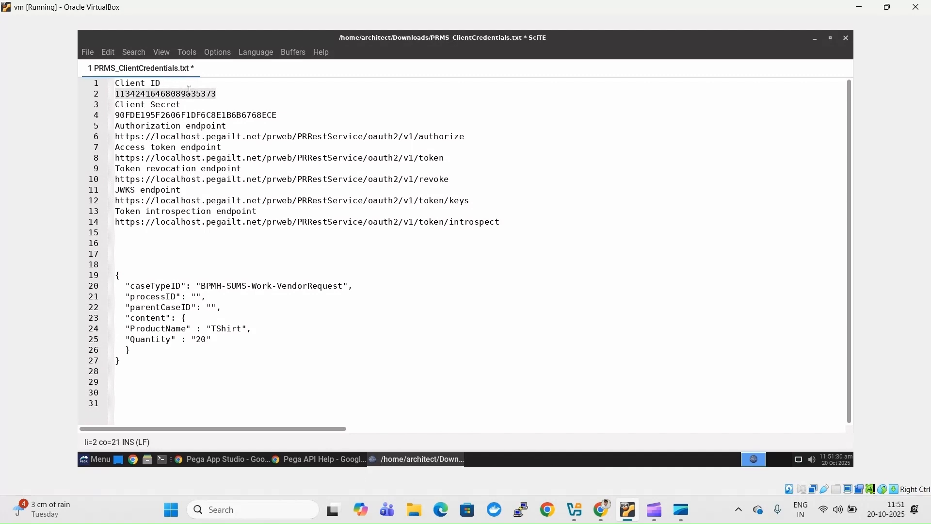
double_click(189, 93)
key(ctrl+c)
key(alt+Tab)
key(alt+Tab)
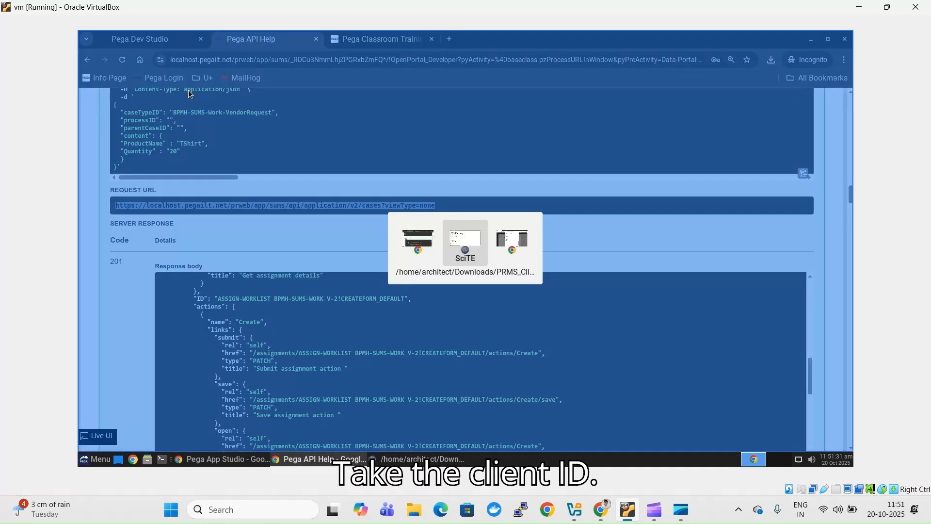
key(alt+Tab)
triple_click(374, 297)
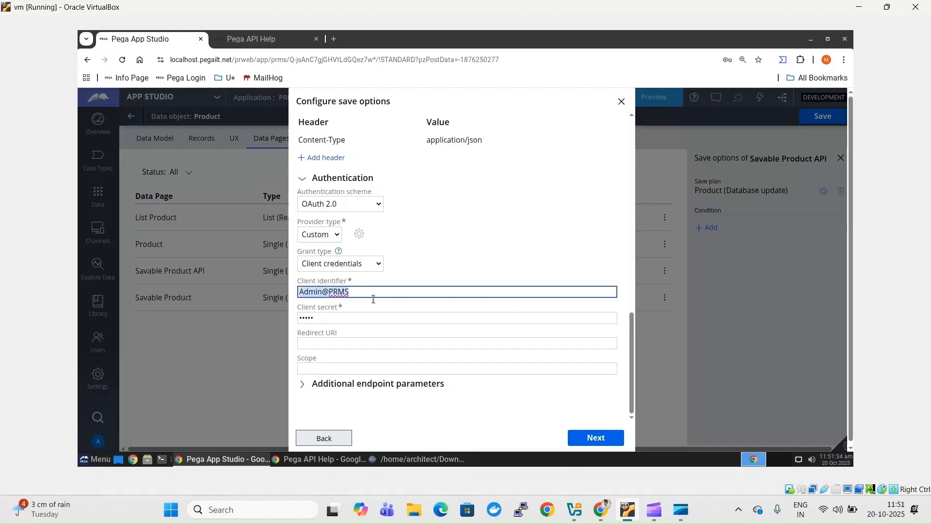
key(ctrl+v)
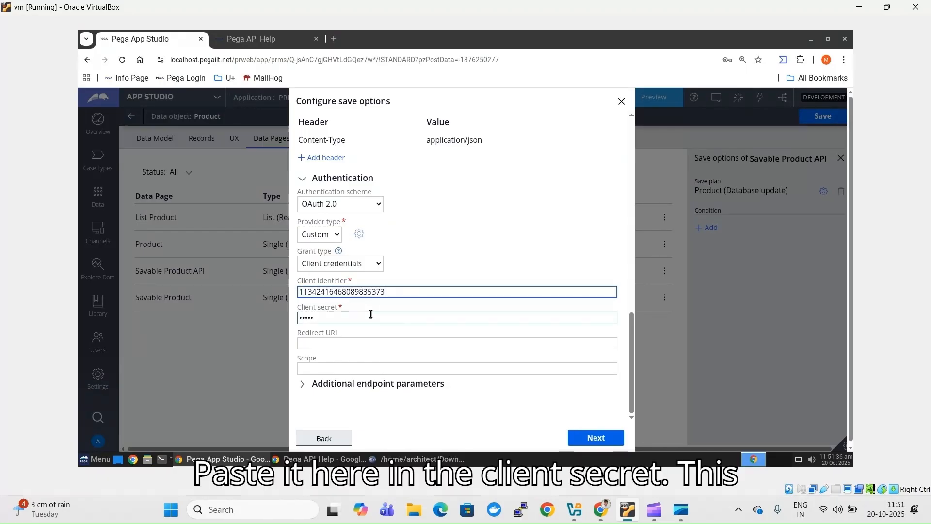
- Paste the client secret from the credentials file and continue to data mapping
click(370, 316)
key(alt+Tab)
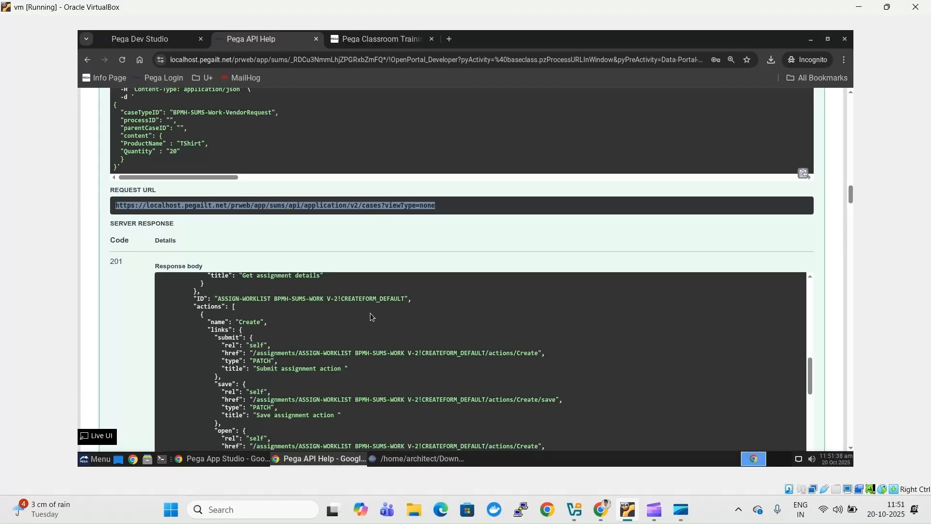
key(alt+Tab)
key(alt+Tab)
double_click(255, 116)
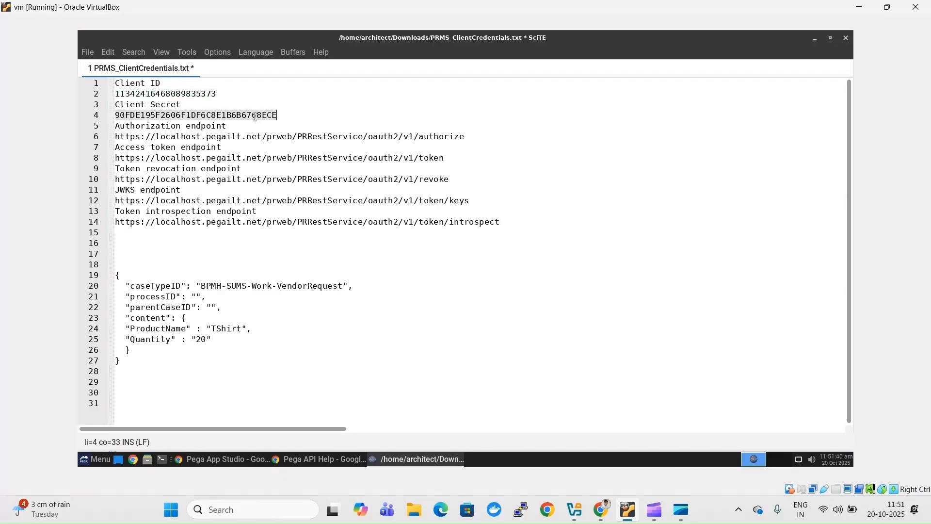
key(alt+Tab)
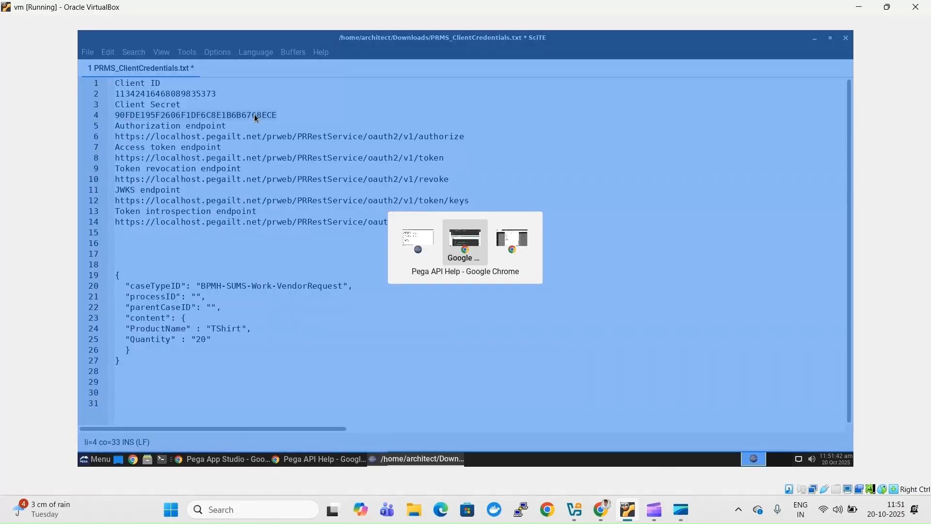
key(alt+Tab)
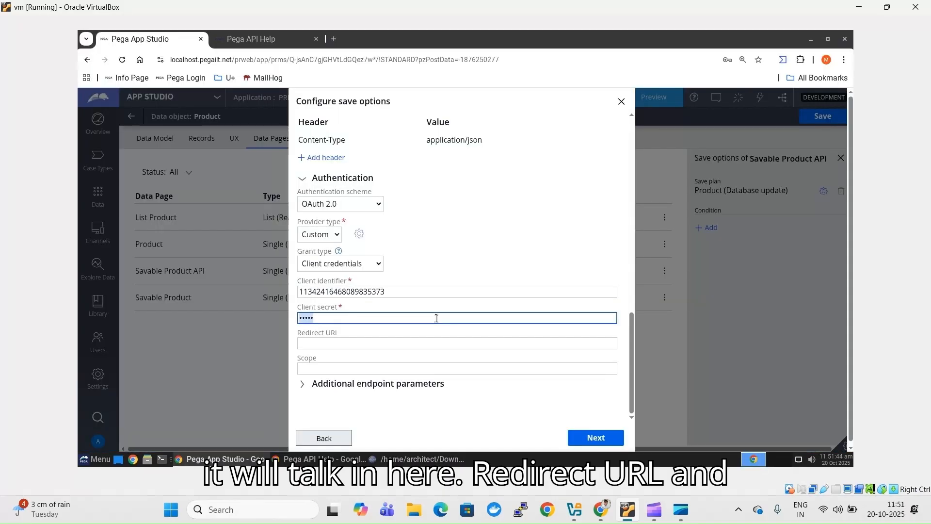
key(ctrl+v)
click(436, 318)
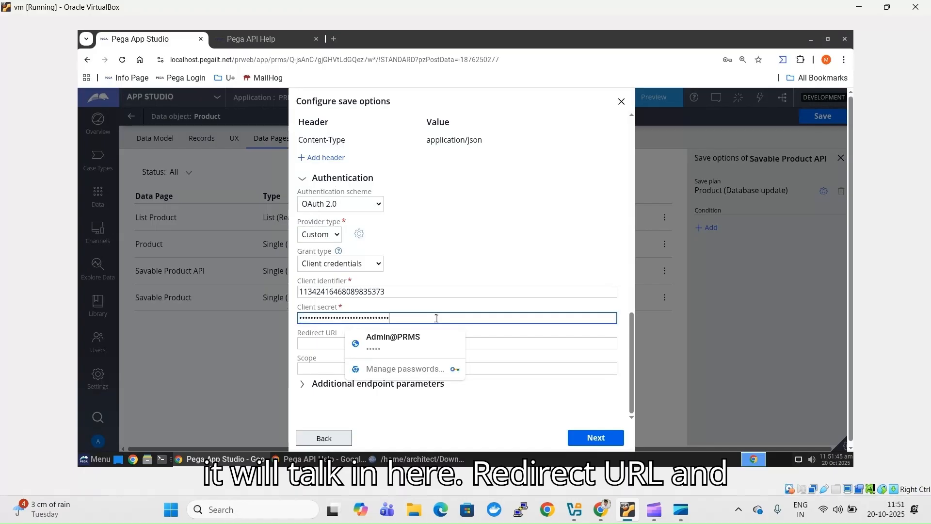
click(511, 234)
click(596, 438)
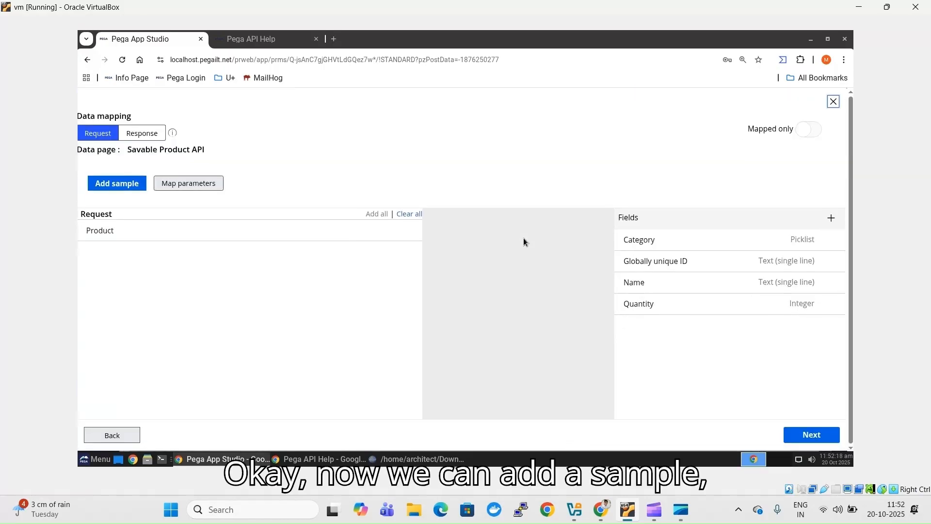
- Copy the sample request body JSON from the Pega API Help page
click(128, 188)
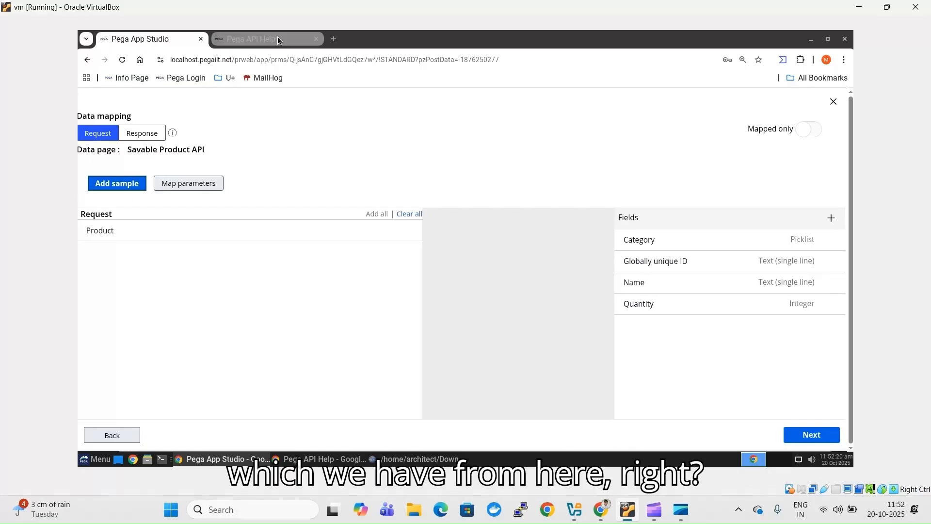
click(338, 460)
scroll(852, 101, up, 10)
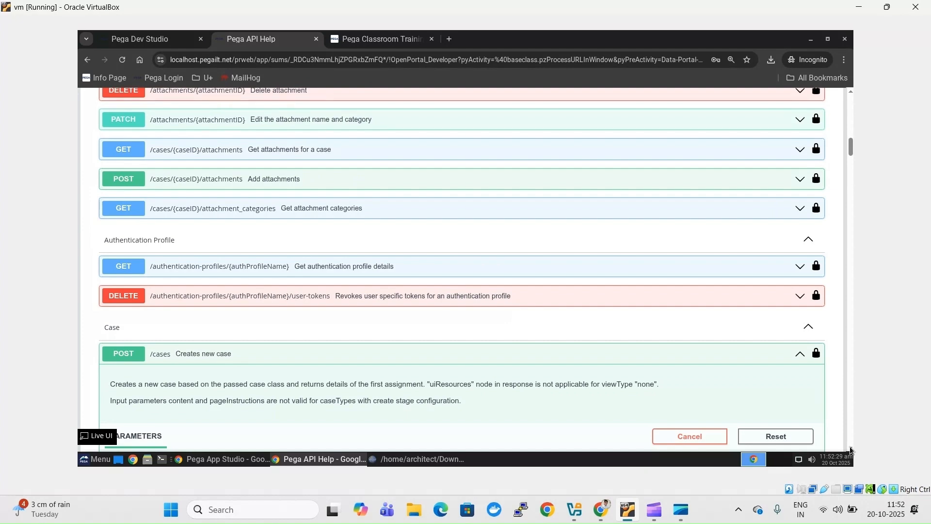
click(850, 447)
scroll(326, 329, down, 10)
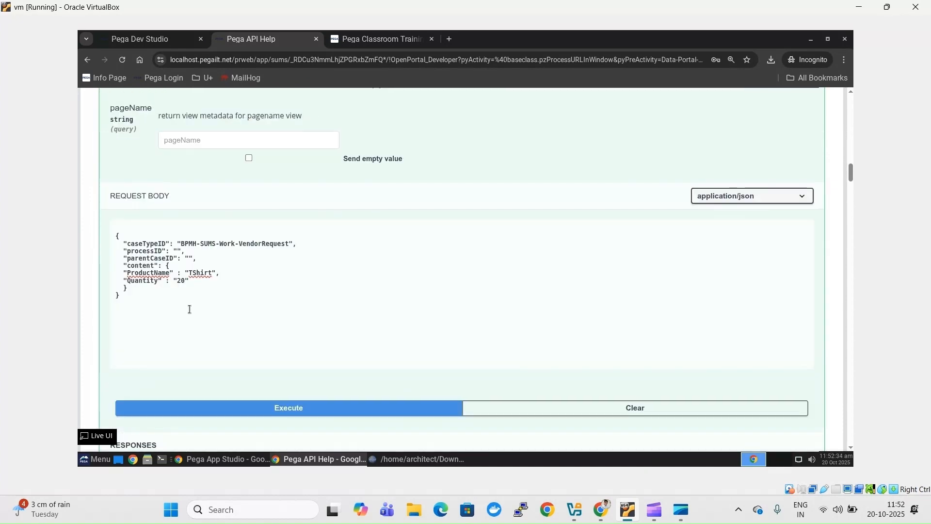
click(130, 299)
key(ctrl+a)
key(ctrl+c)
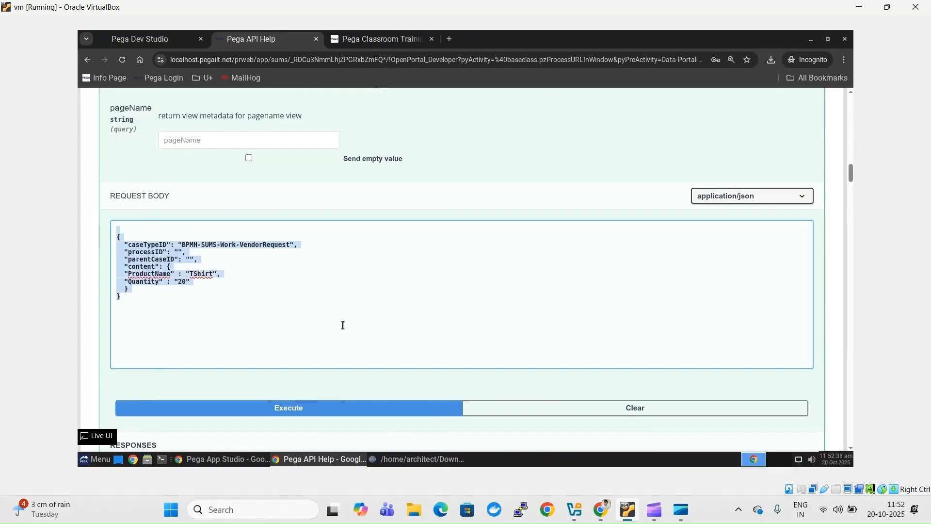
- Submit the pasted sample JSON, map content's ProductName and Quantity, and continue
click(143, 39)
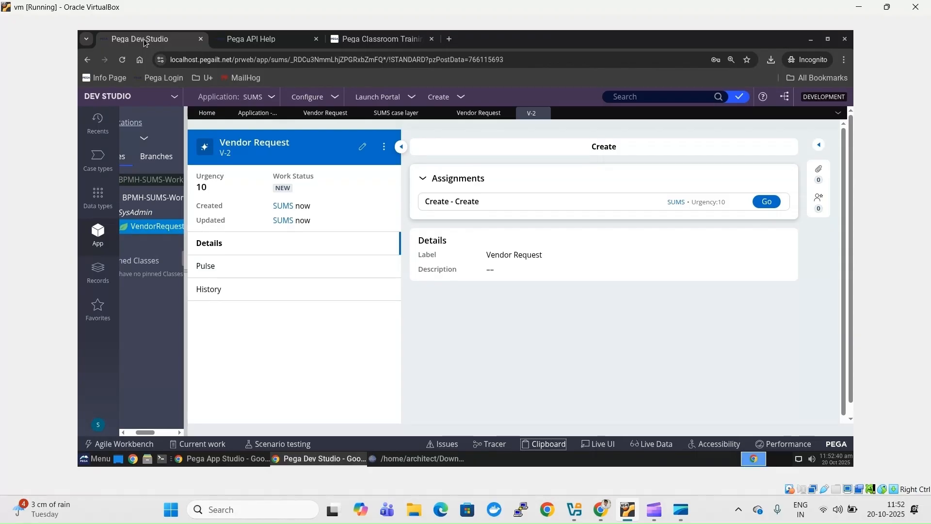
click(226, 459)
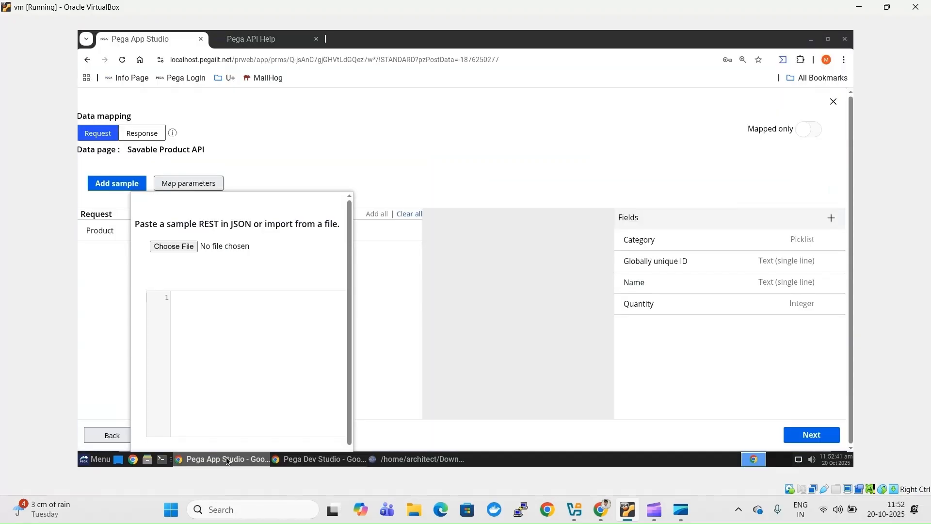
click(244, 309)
key(ctrl+v)
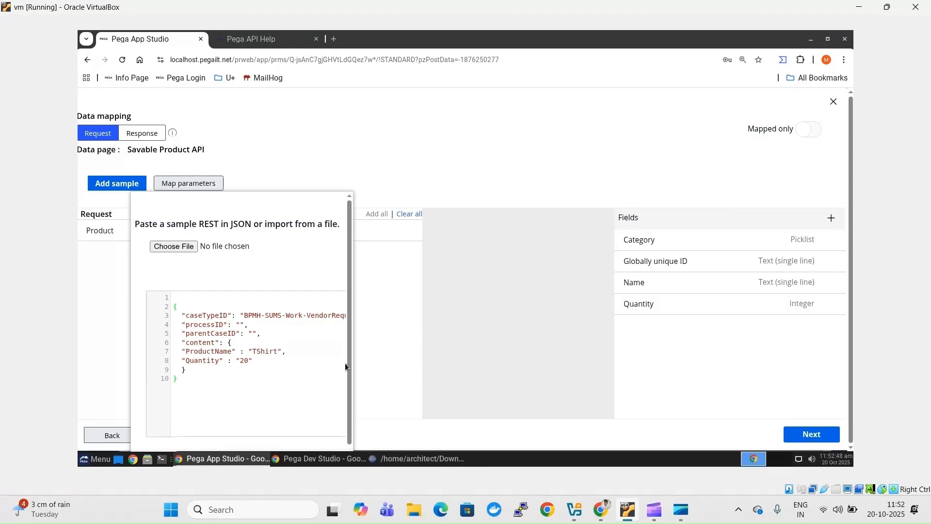
drag(348, 362, 350, 424)
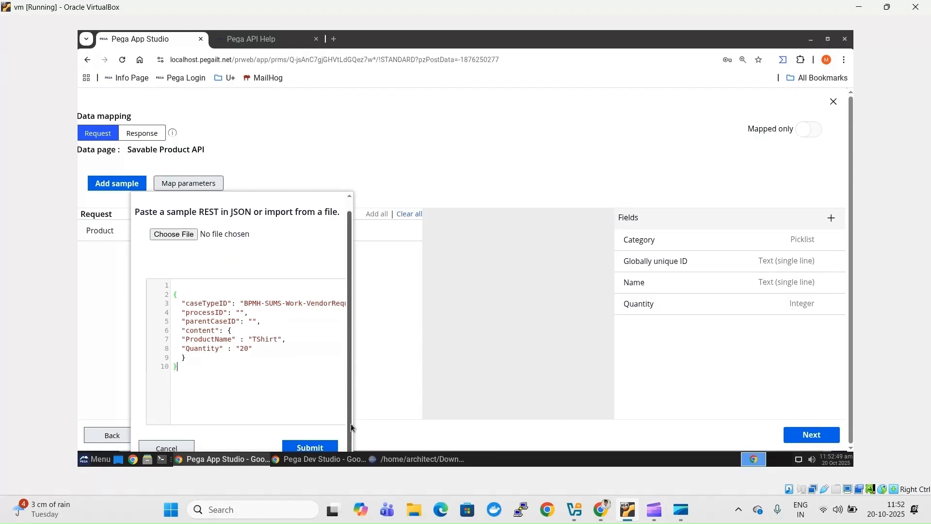
click(304, 446)
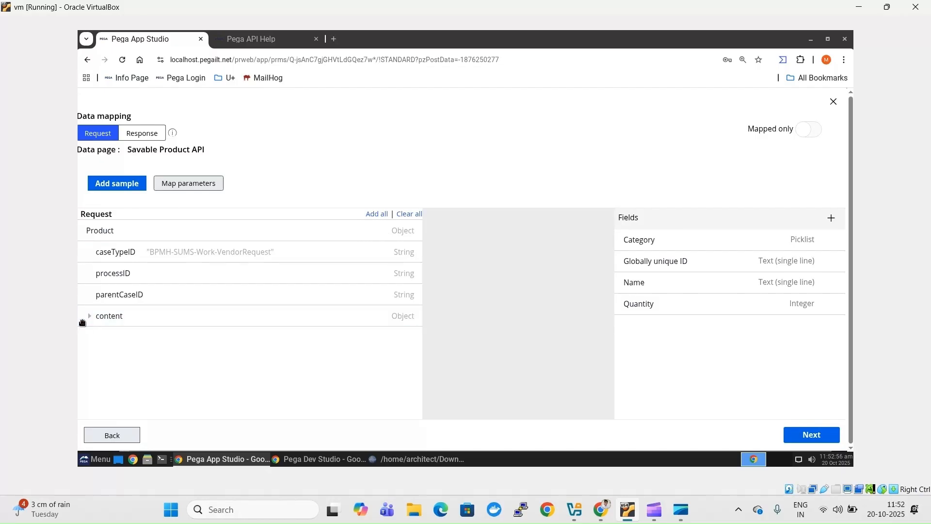
click(91, 318)
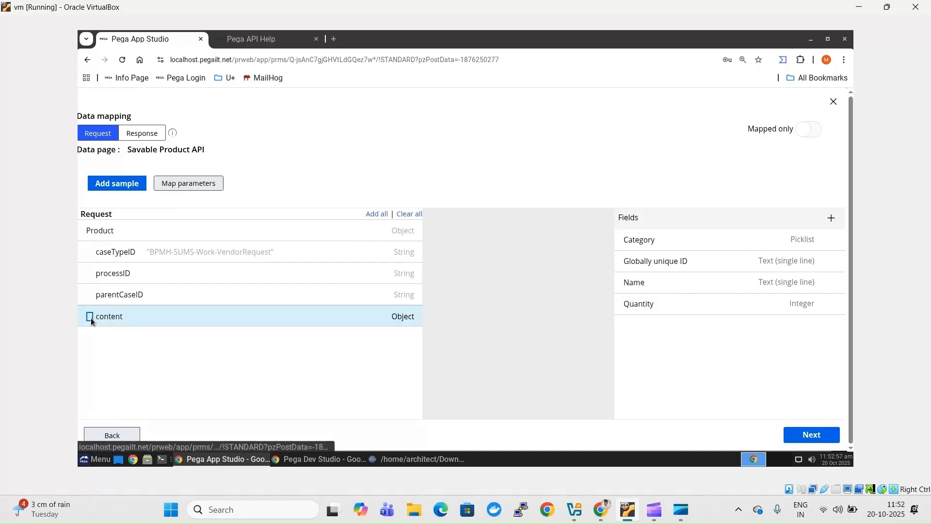
click(90, 316)
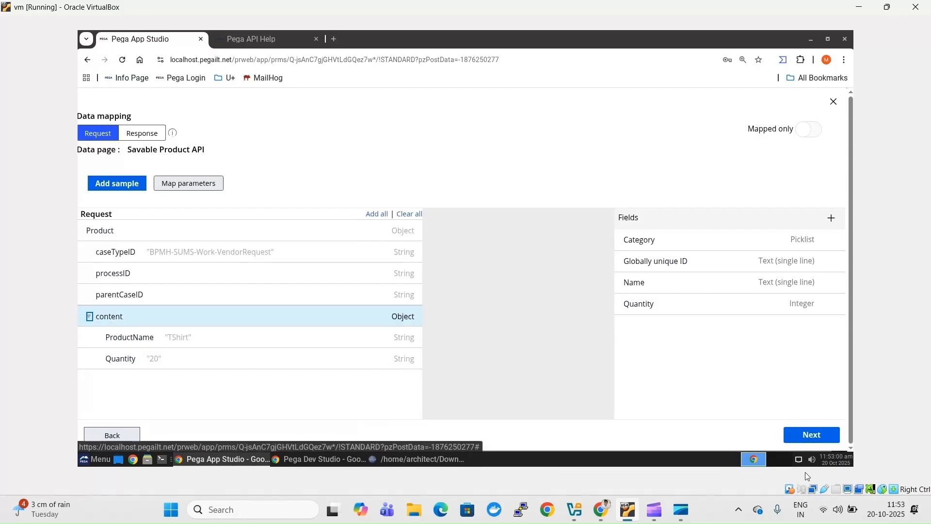
click(808, 439)
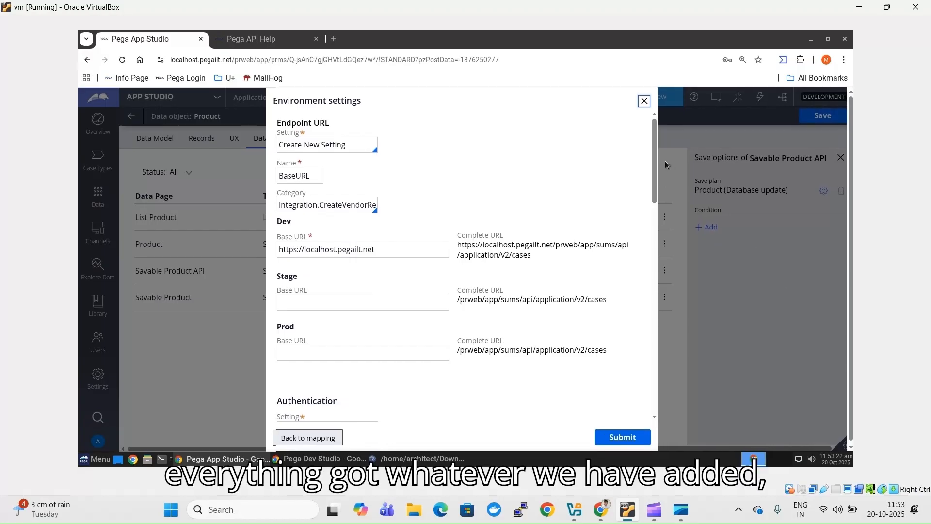
drag(655, 185, 669, 133)
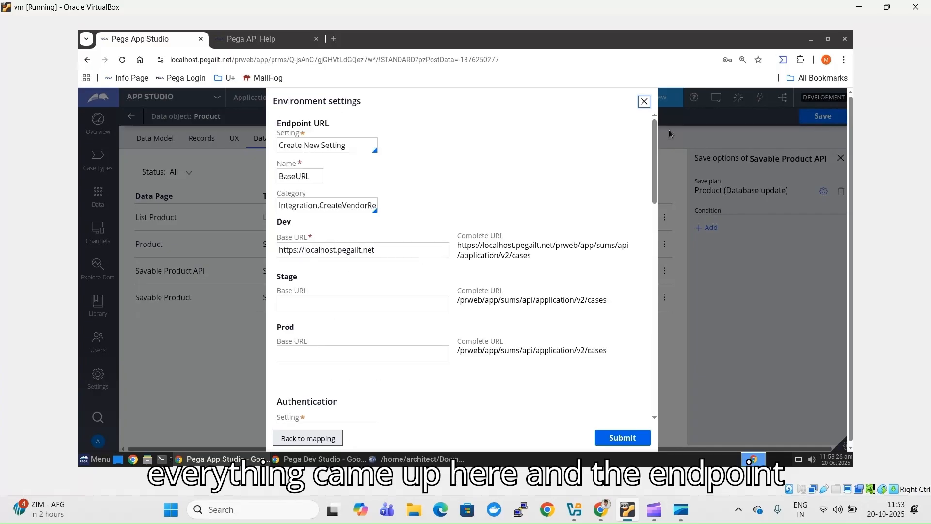
click(354, 144)
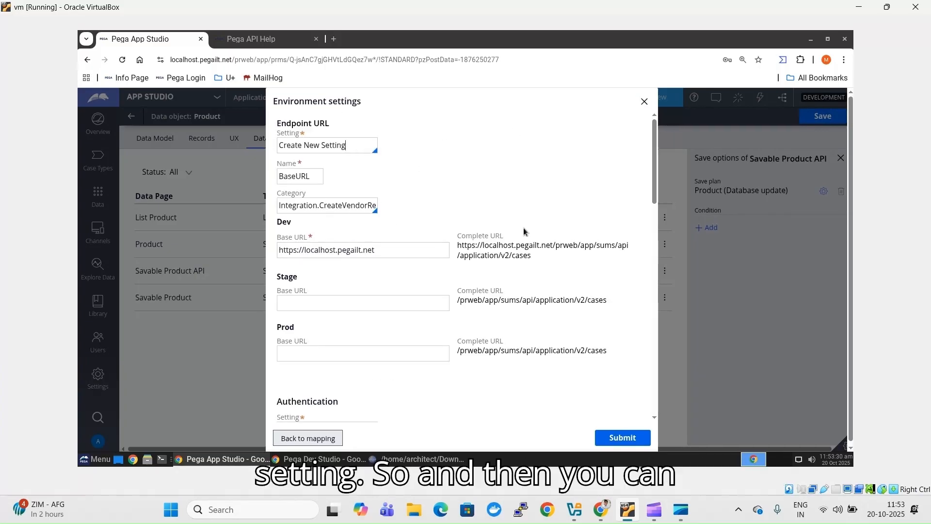
click(409, 252)
key(ctrl+a)
key(ctrl+c)
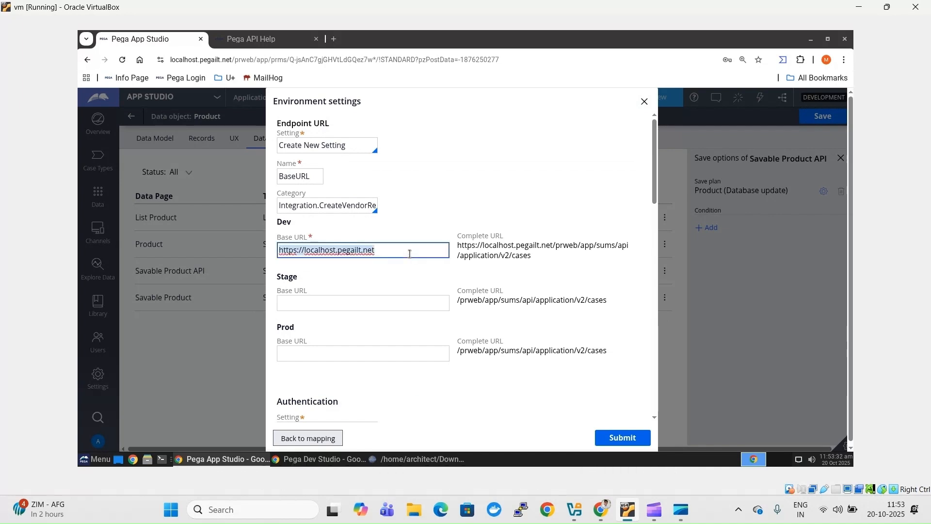
click(394, 303)
key(ctrl+v)
click(376, 360)
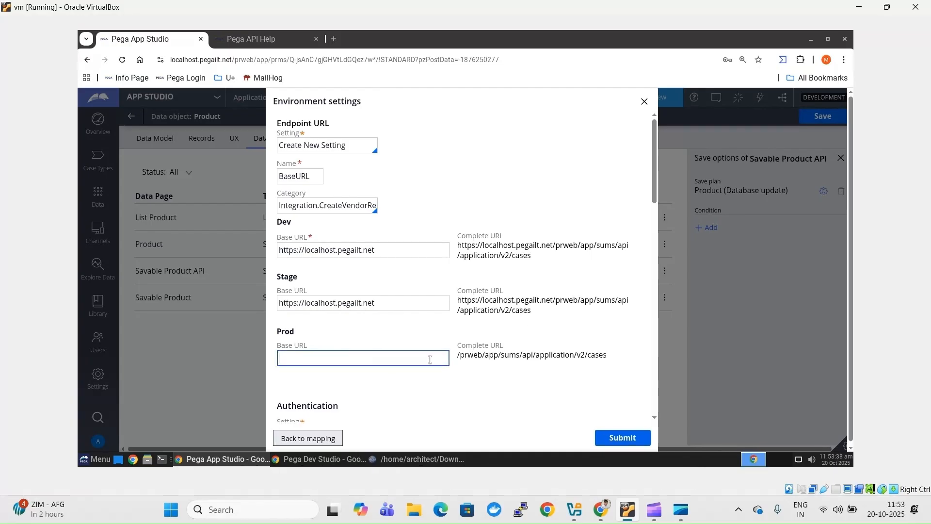
key(ctrl+v)
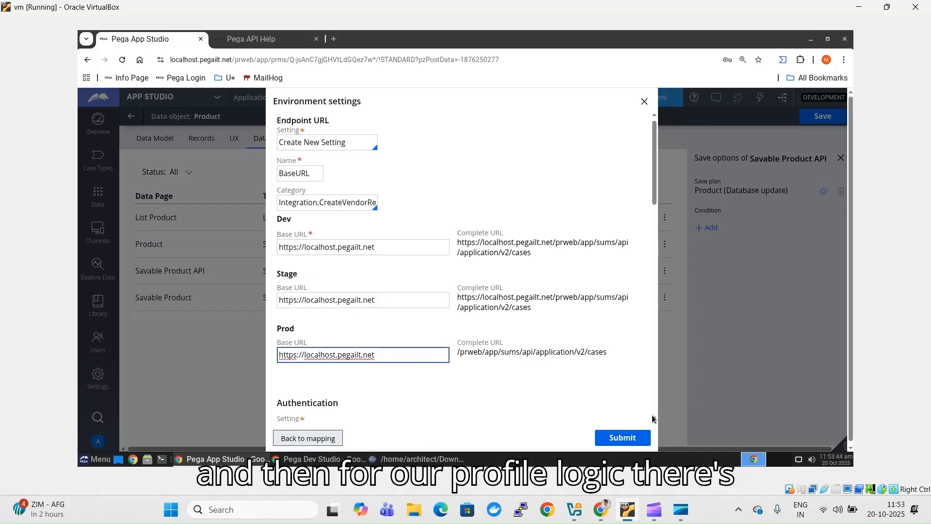
- Submit the environment settings to generate the D_ProductSavable data page
scroll(652, 419, down, 8)
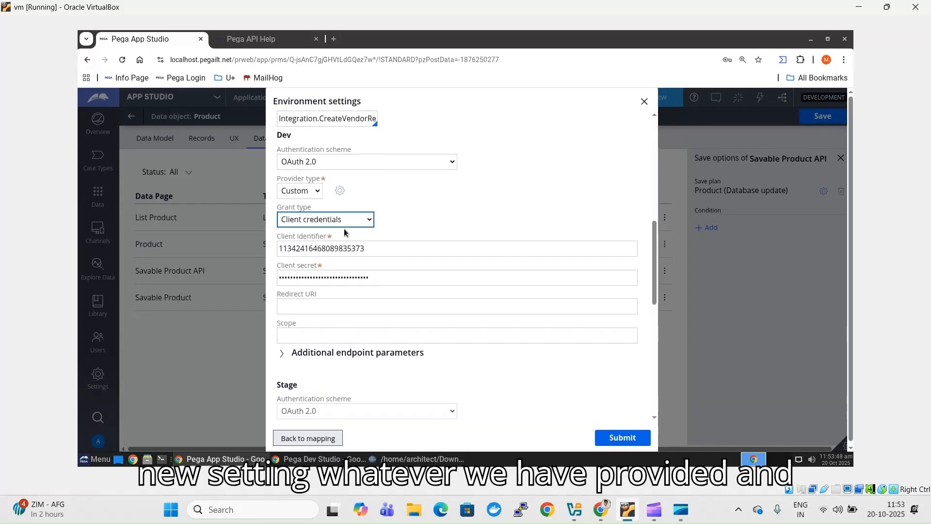
click(623, 438)
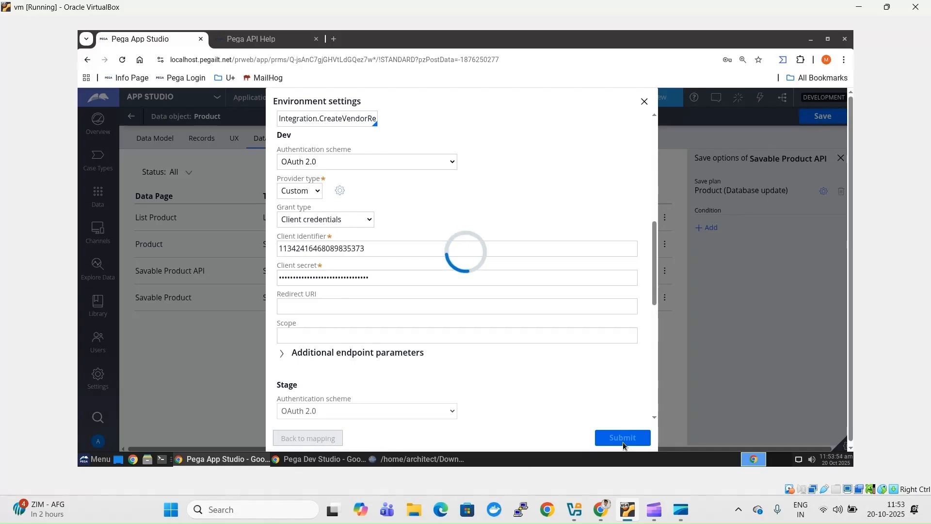
mouse_move(654, 509)
click(652, 445)
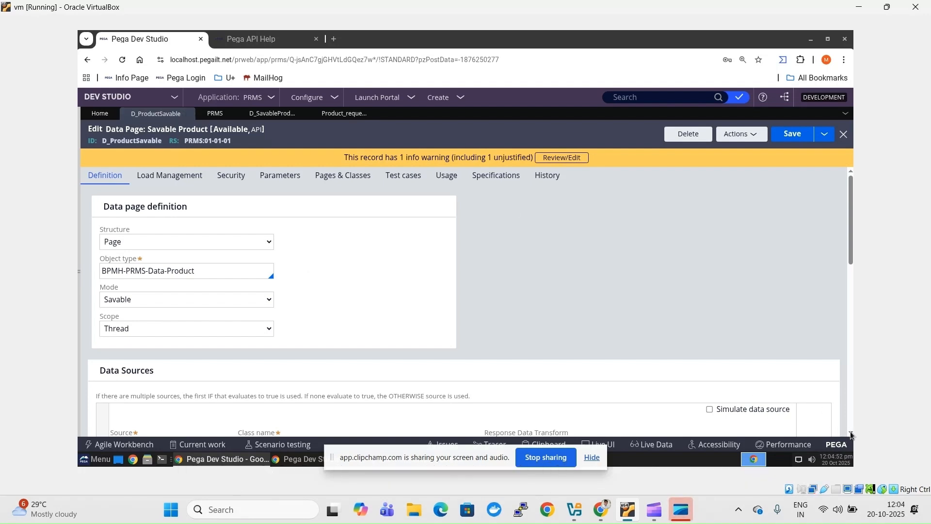
- From D_SavableProduct, open the Save_Product connector and the generated Product_responsePOST data transform
scroll(851, 435, down, 10)
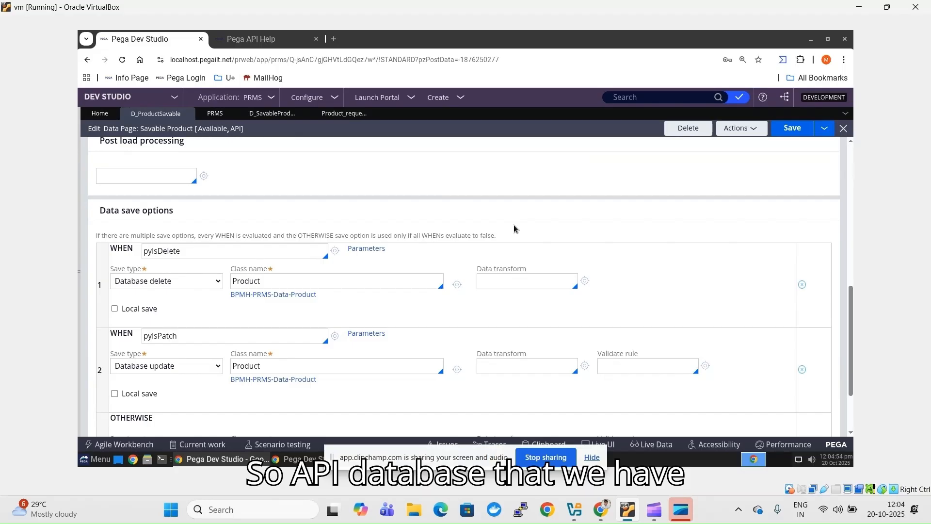
click(273, 113)
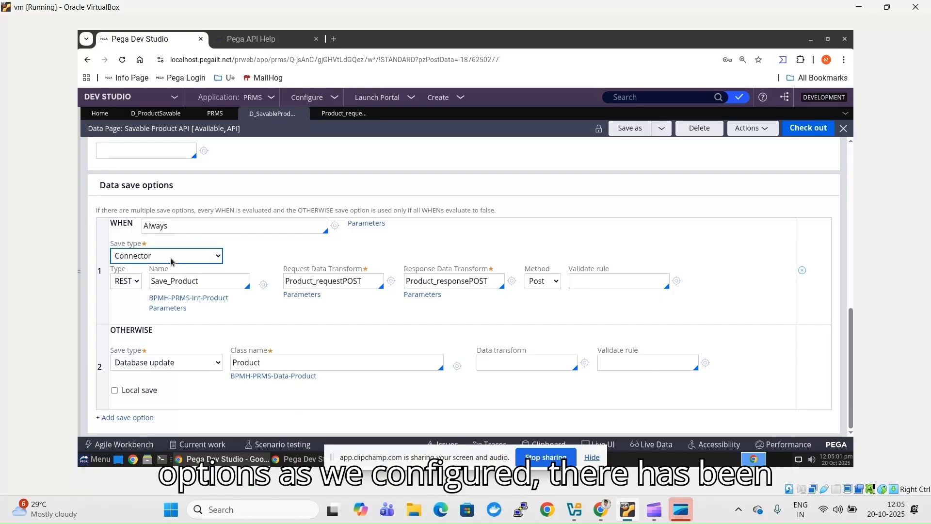
click(263, 284)
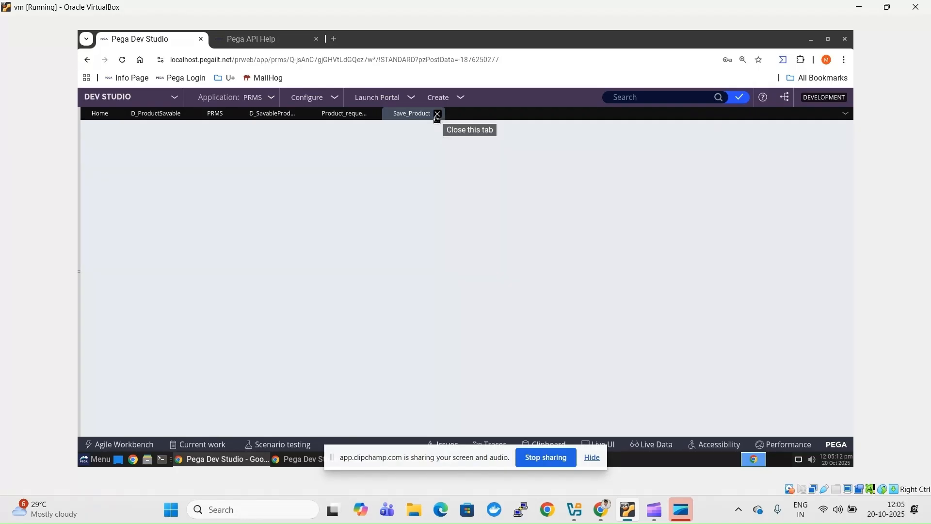
click(274, 116)
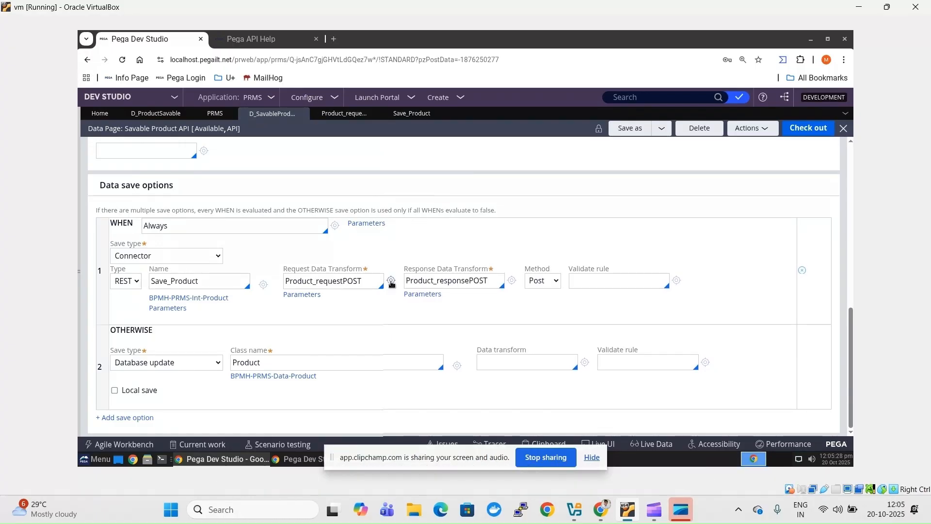
click(343, 114)
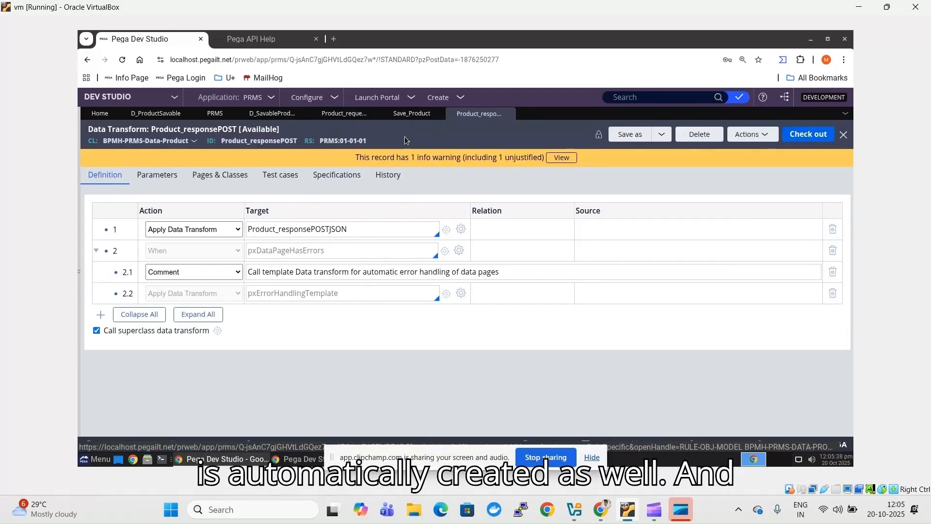
- Inspect Save_Product's base URL and authentication profile application settings, then return to D_SavableProduct
click(414, 115)
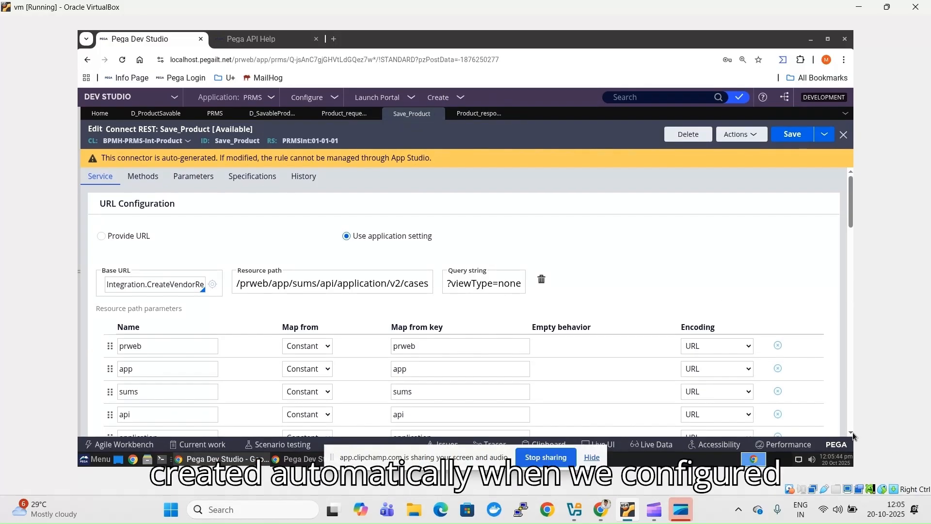
scroll(852, 432, down, 4)
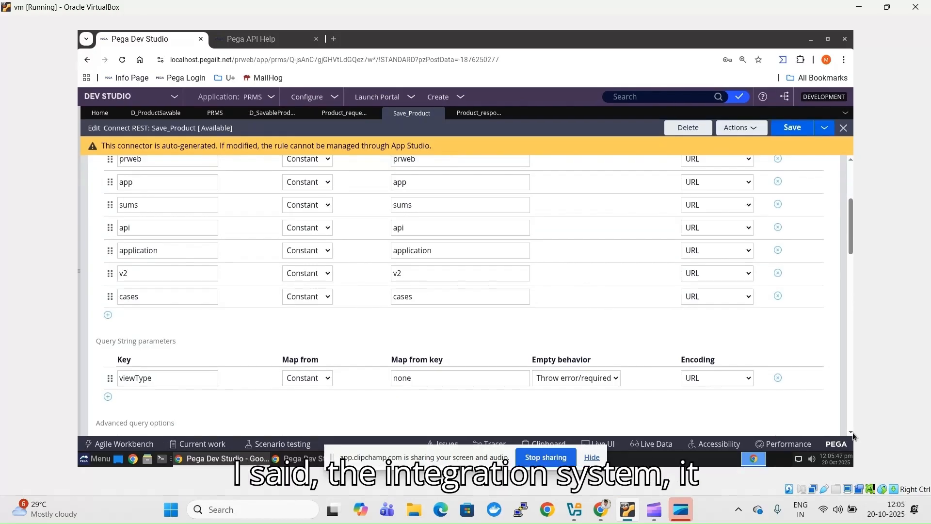
scroll(853, 432, down, 1)
scroll(369, 279, down, 5)
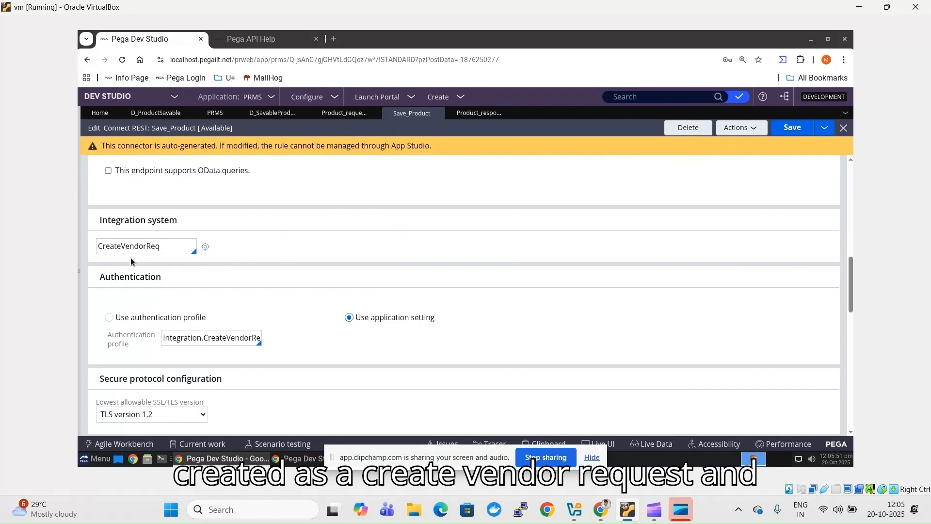
double_click(221, 336)
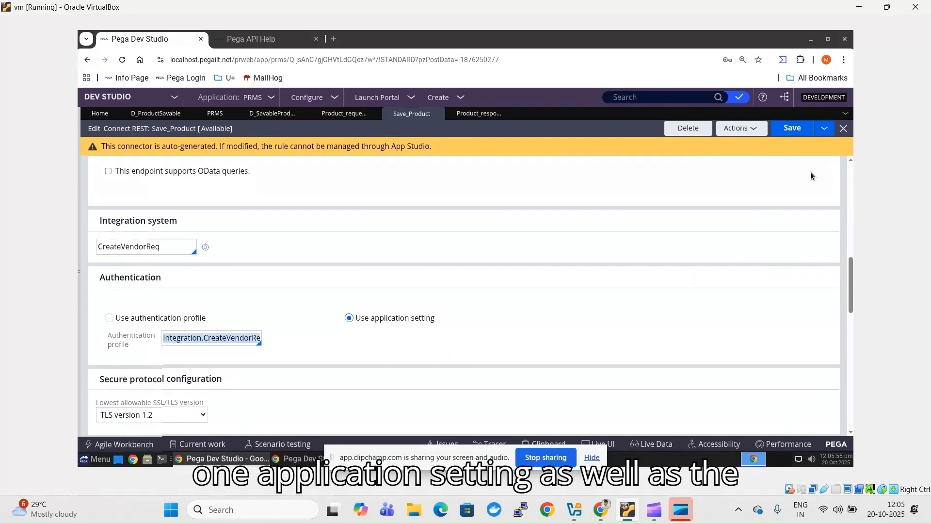
click(851, 174)
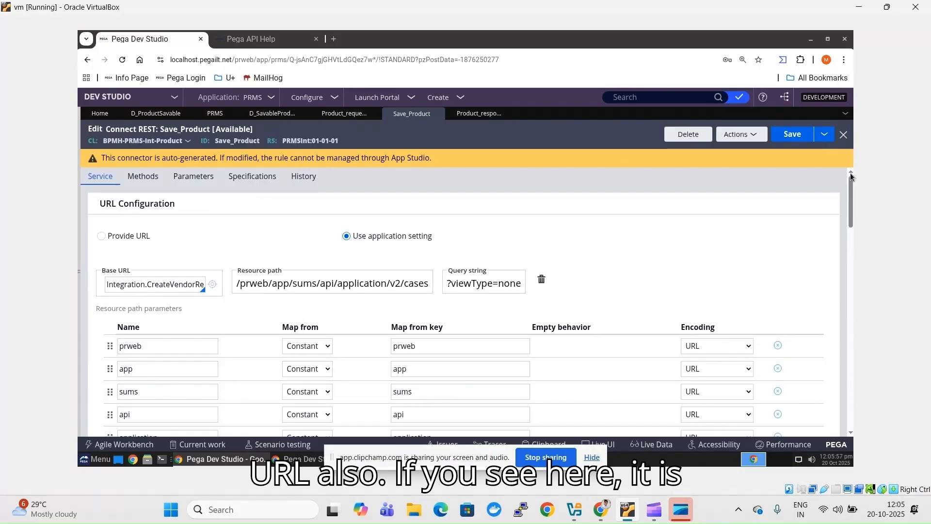
double_click(154, 285)
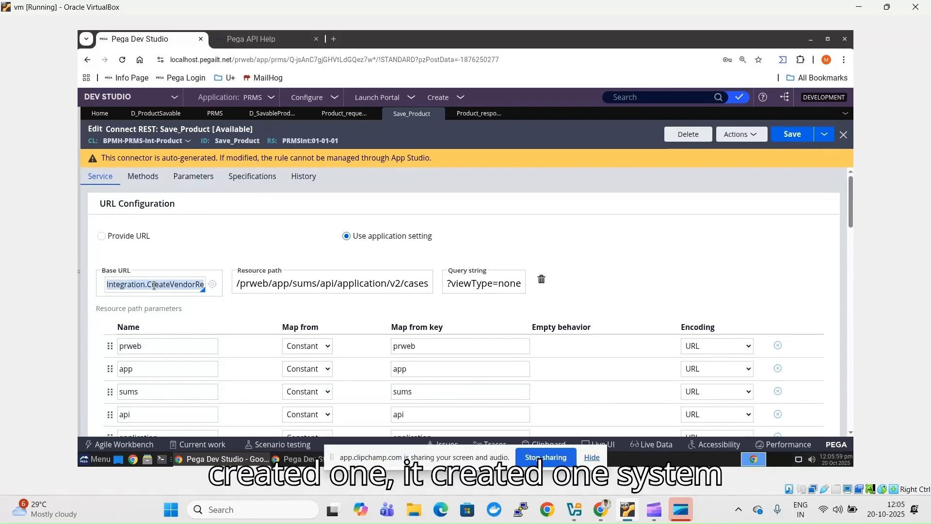
click(598, 460)
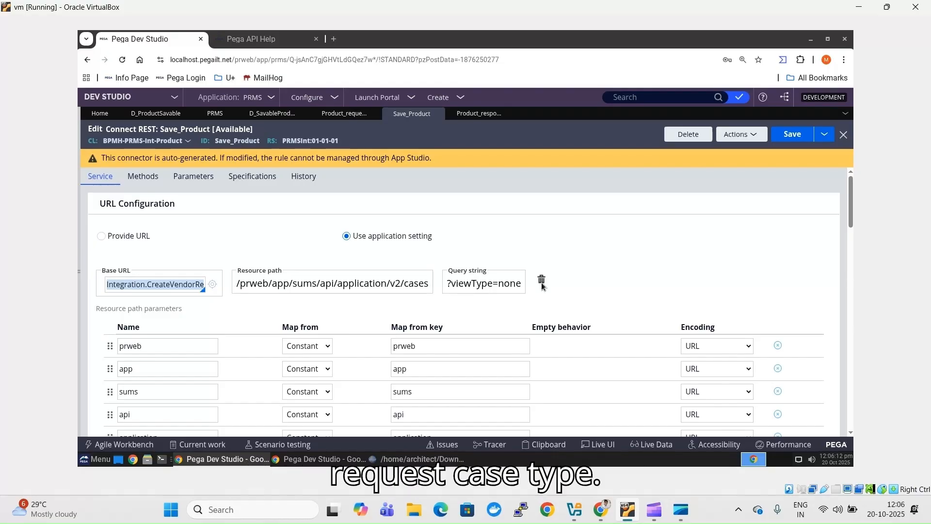
click(650, 510)
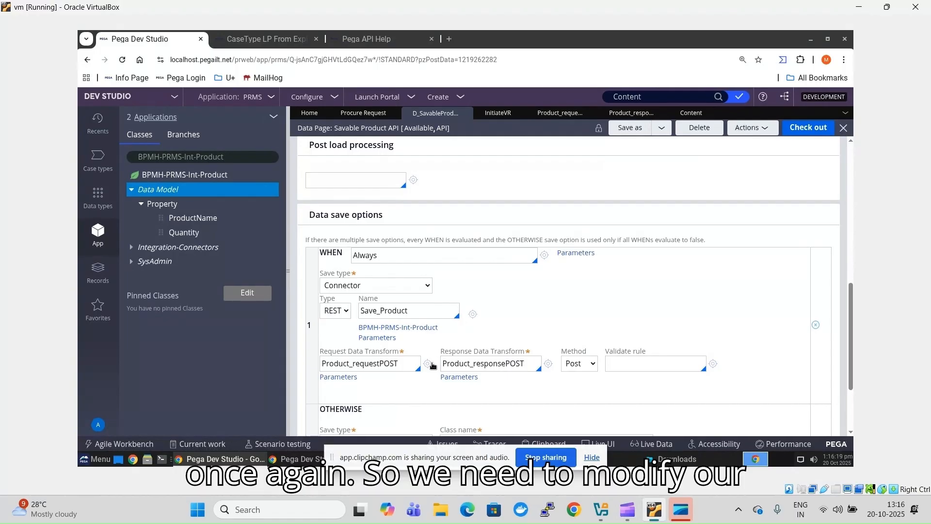
- Open the Product_requestPOST data transform, then bring up the sample JSON request body in SciTE
click(427, 364)
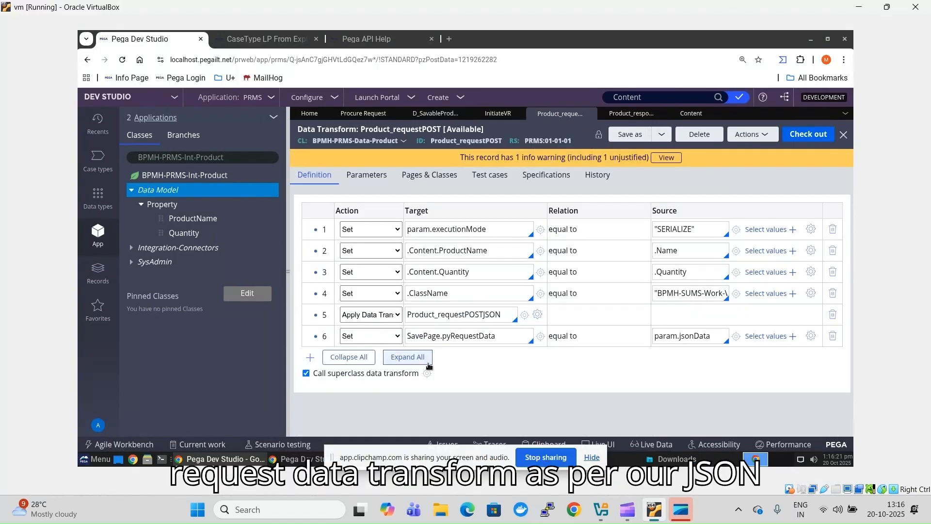
click(591, 459)
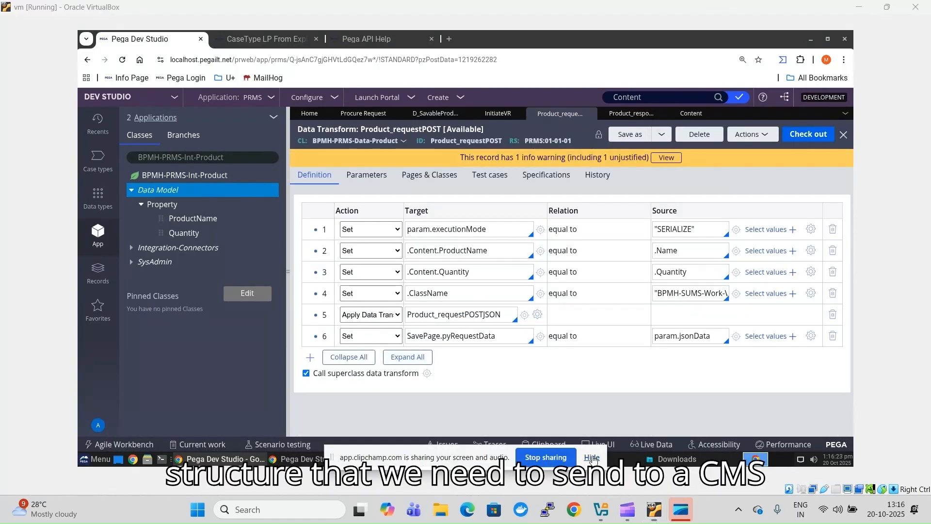
click(592, 458)
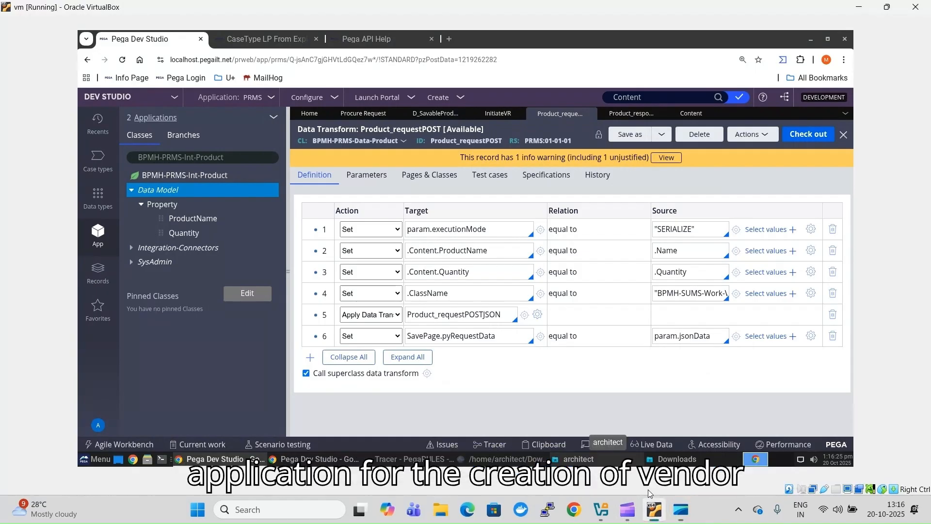
click(525, 461)
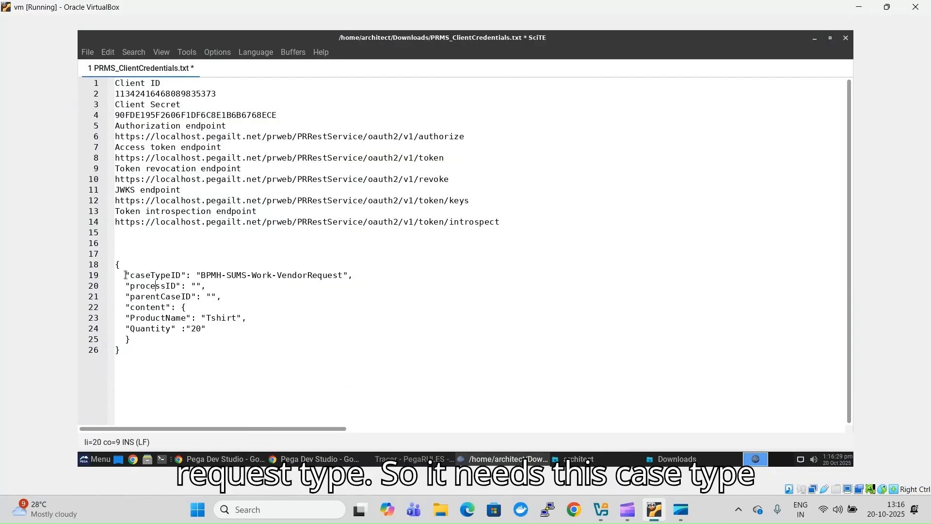
- Review the caseTypeID, content, ProductName and Quantity keys, then return to Product_requestPOST in Dev Studio
double_click(146, 274)
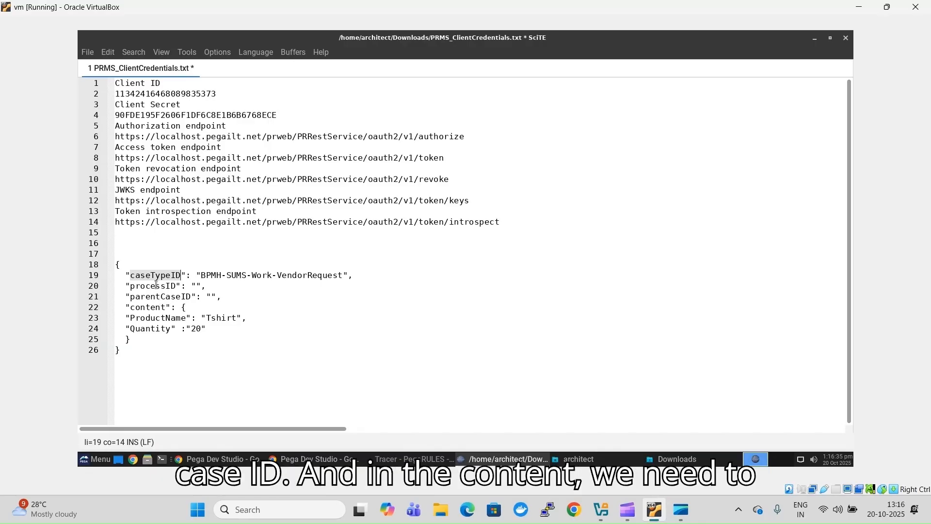
click(150, 306)
double_click(149, 307)
double_click(155, 319)
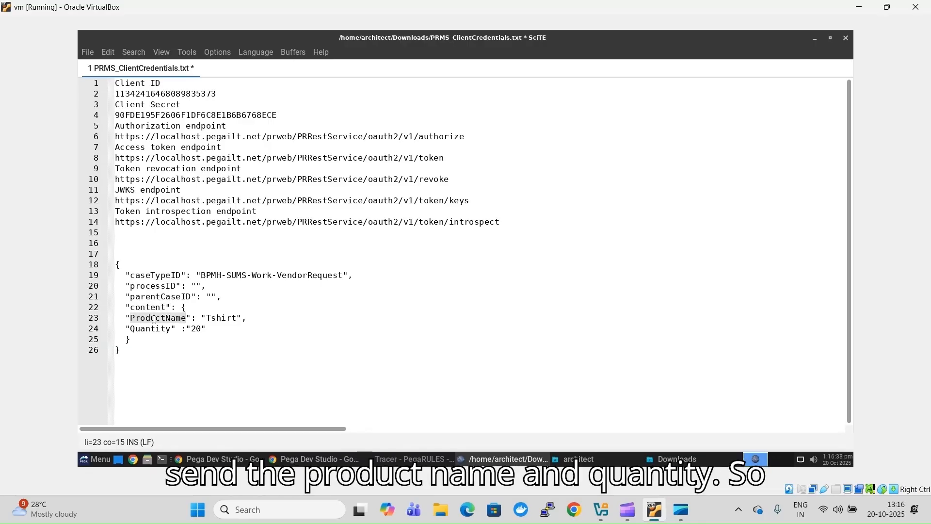
double_click(149, 329)
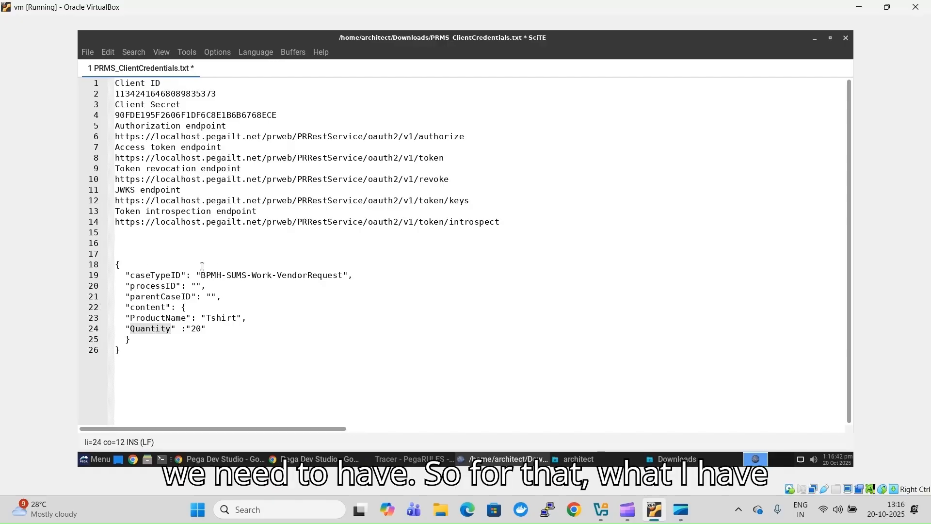
click(315, 459)
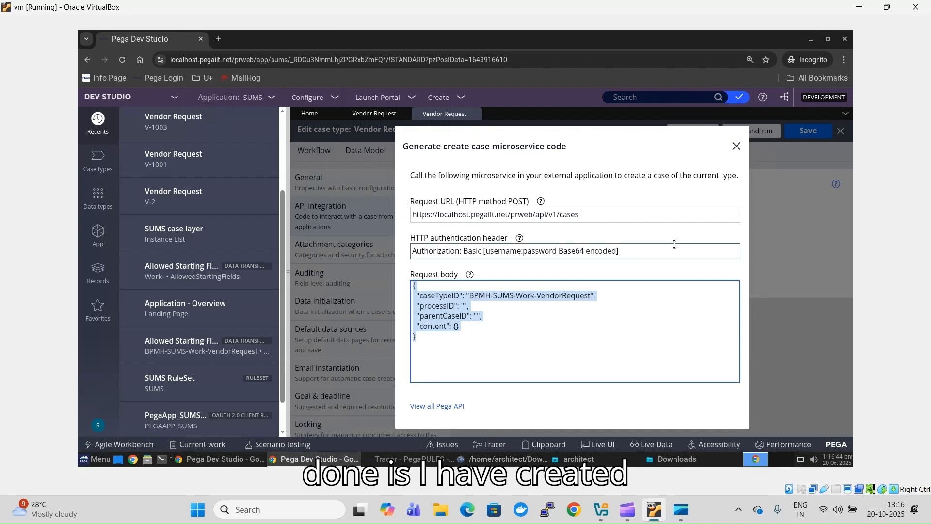
click(213, 459)
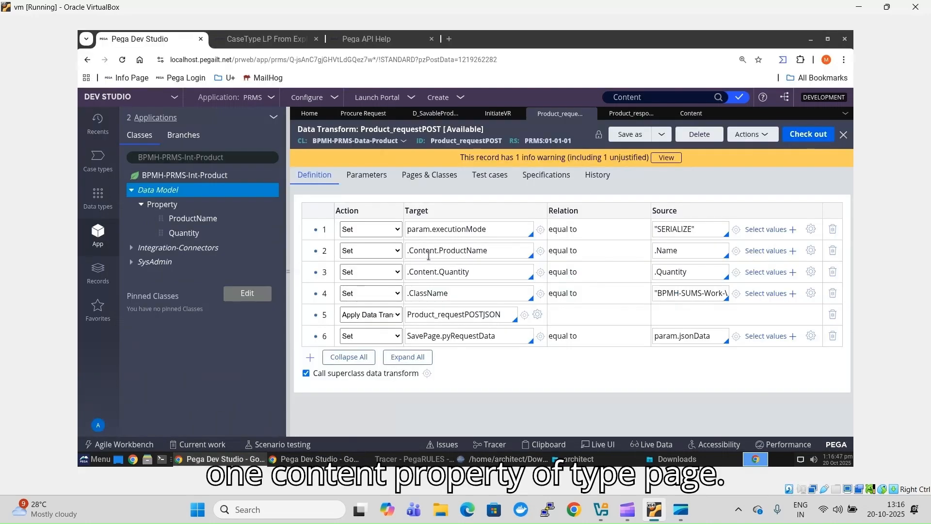
triple_click(427, 250)
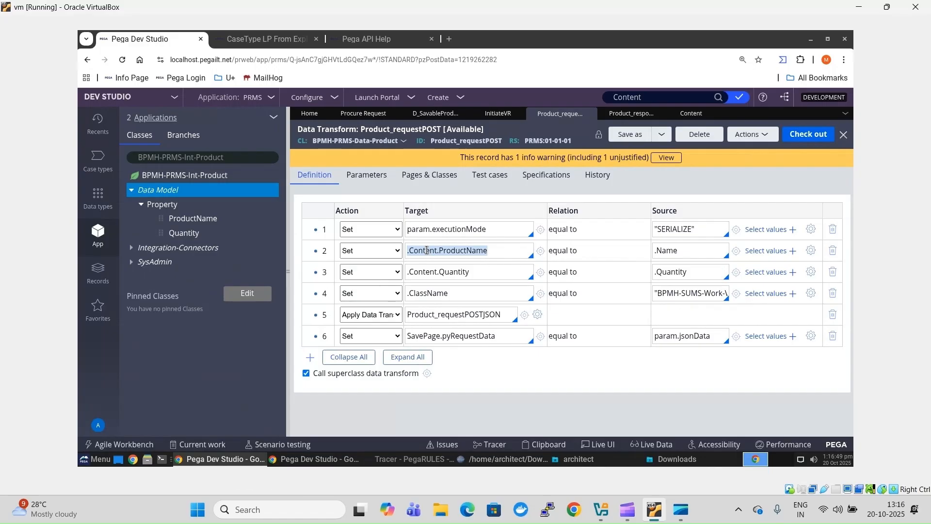
click(693, 114)
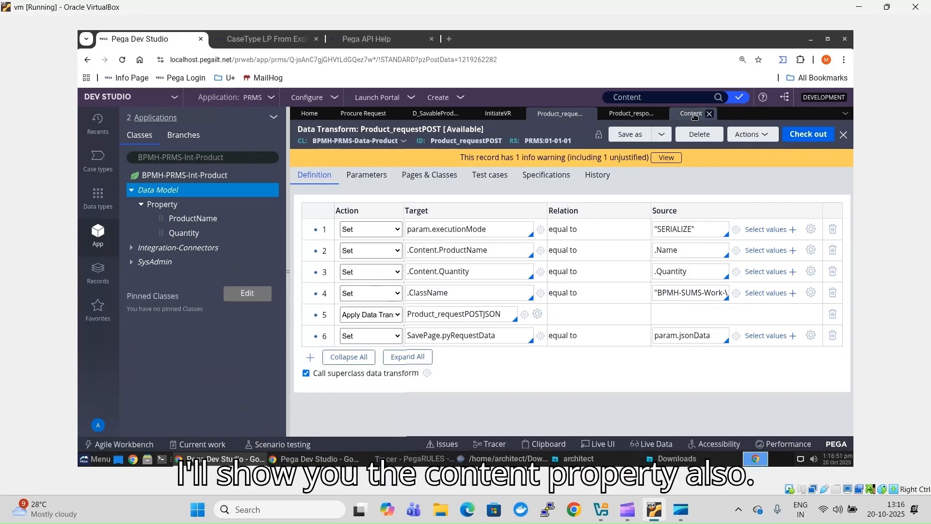
double_click(396, 245)
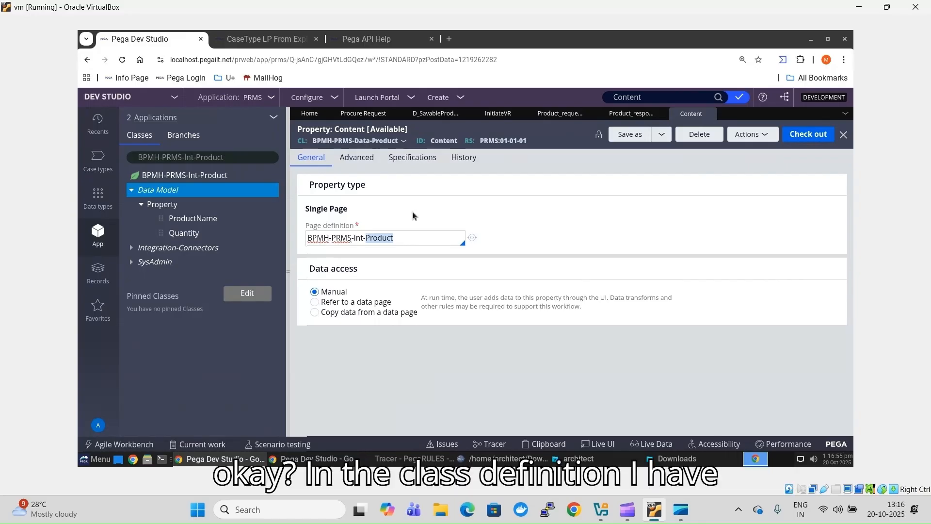
click(394, 240)
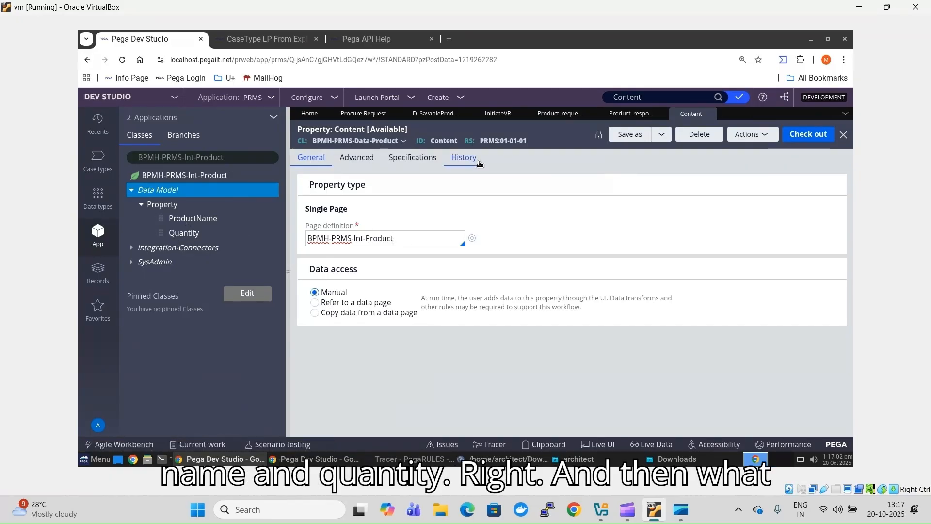
click(620, 117)
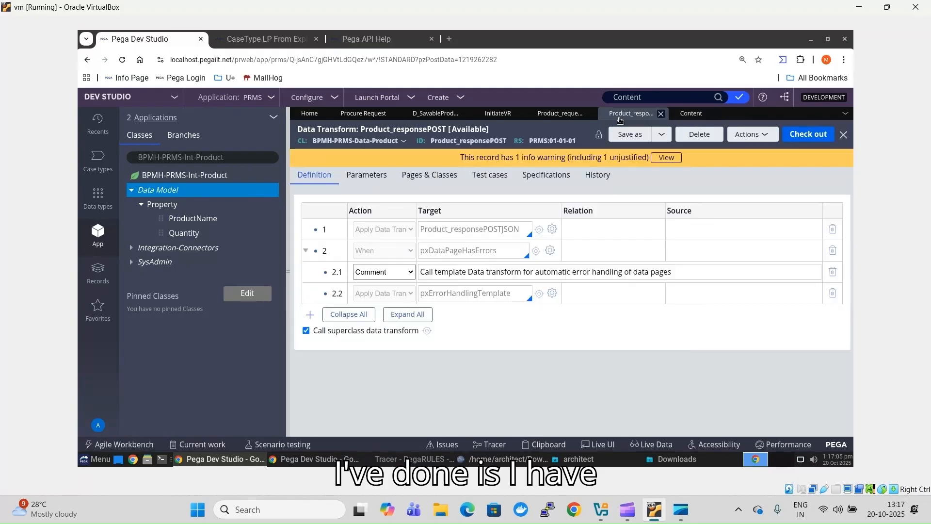
click(548, 116)
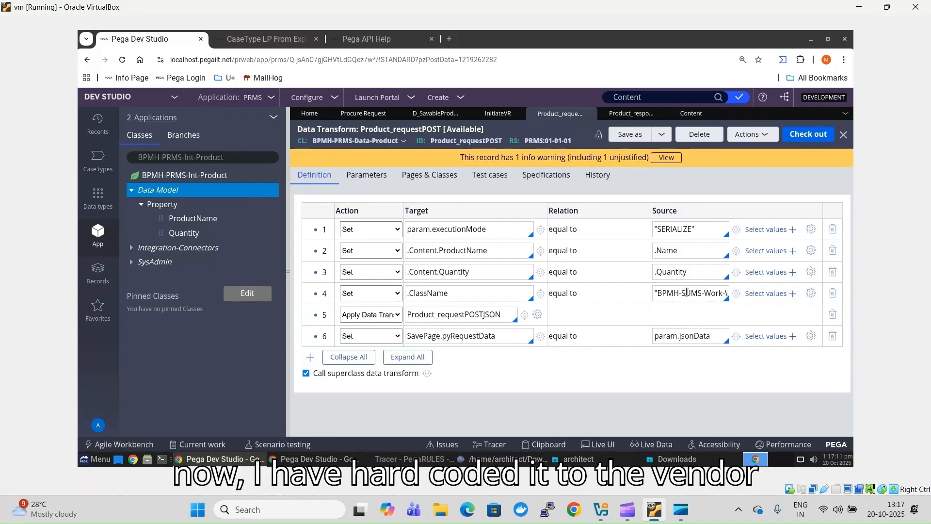
key(End)
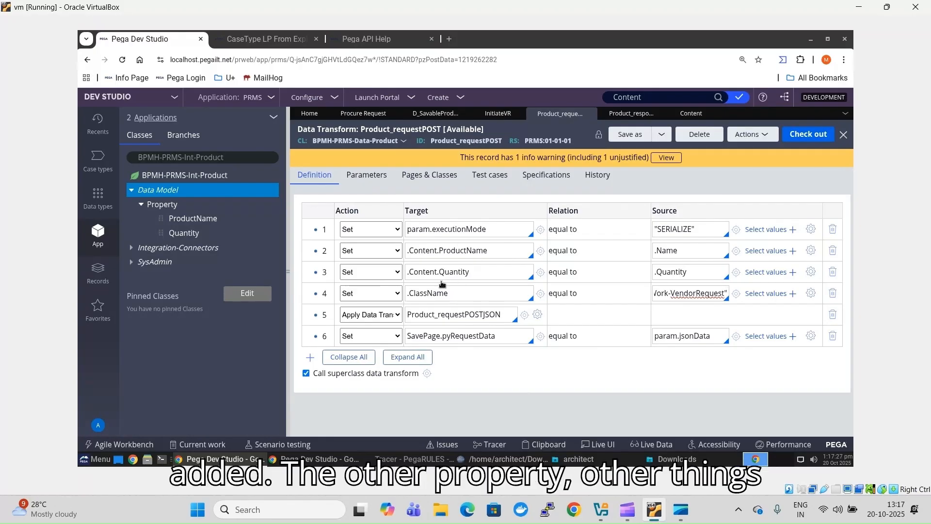
double_click(515, 319)
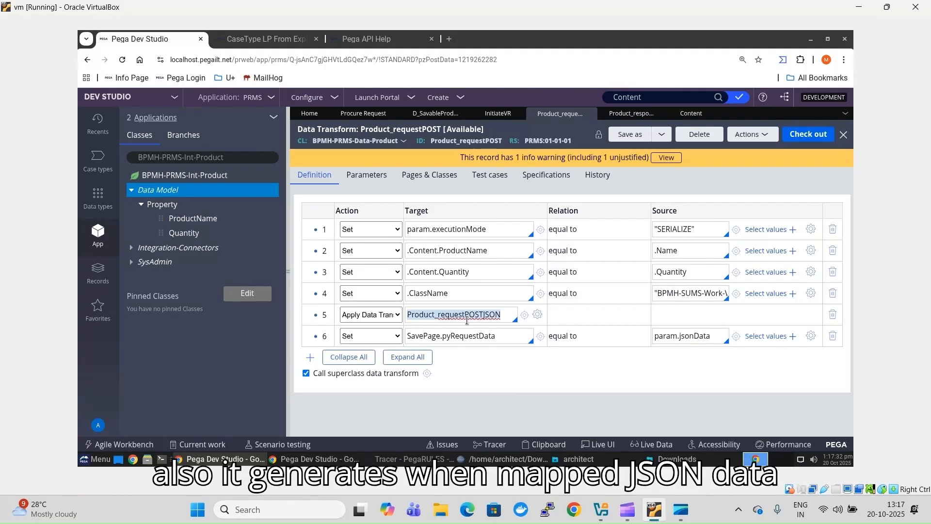
- Open Product_requestPOSTJSON and check its .ClassName-to-caseTypeID and .Content-to-content mappings
click(525, 316)
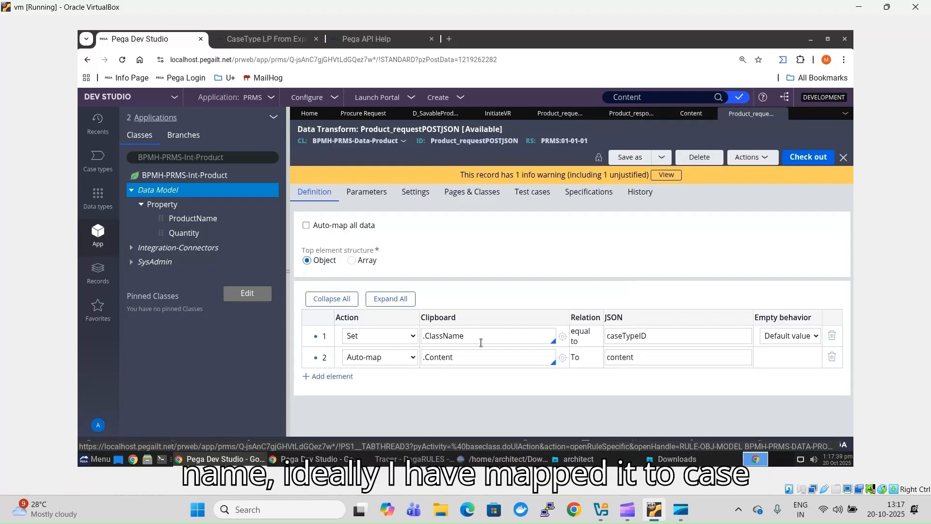
double_click(480, 343)
click(637, 339)
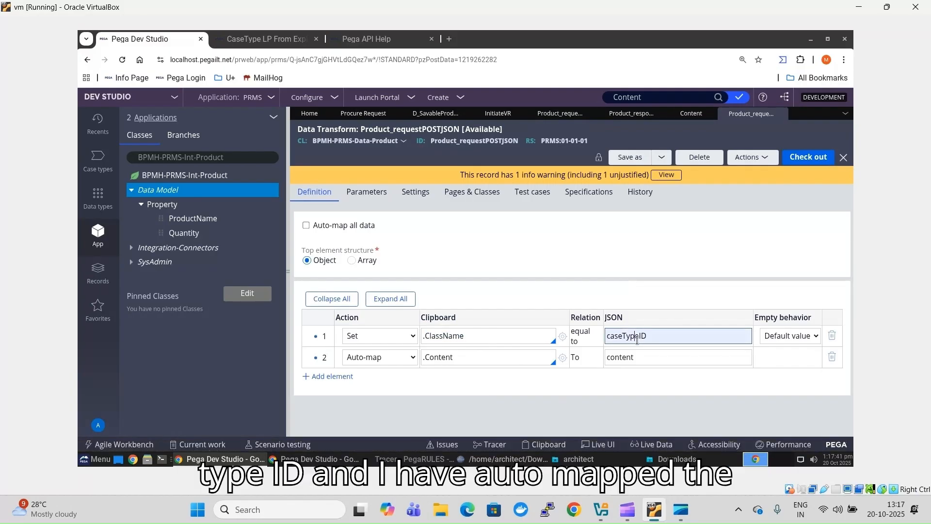
double_click(636, 339)
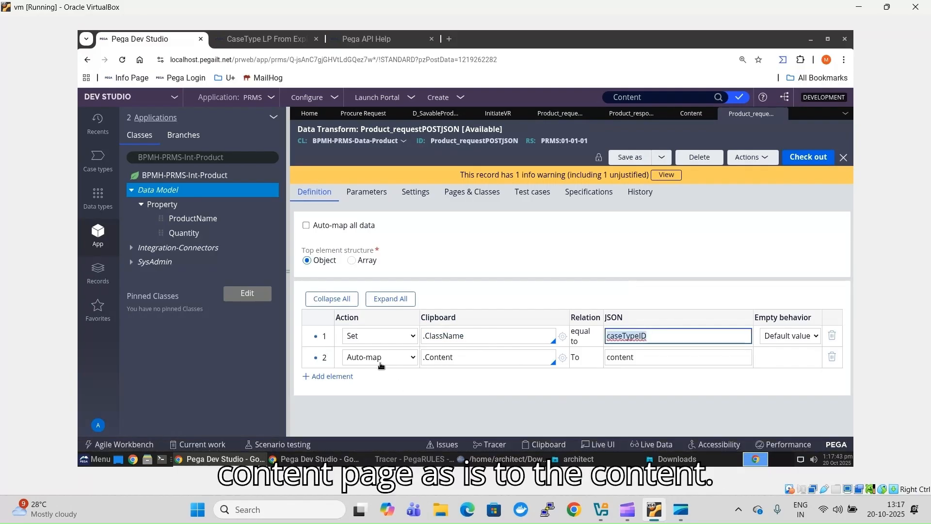
double_click(620, 357)
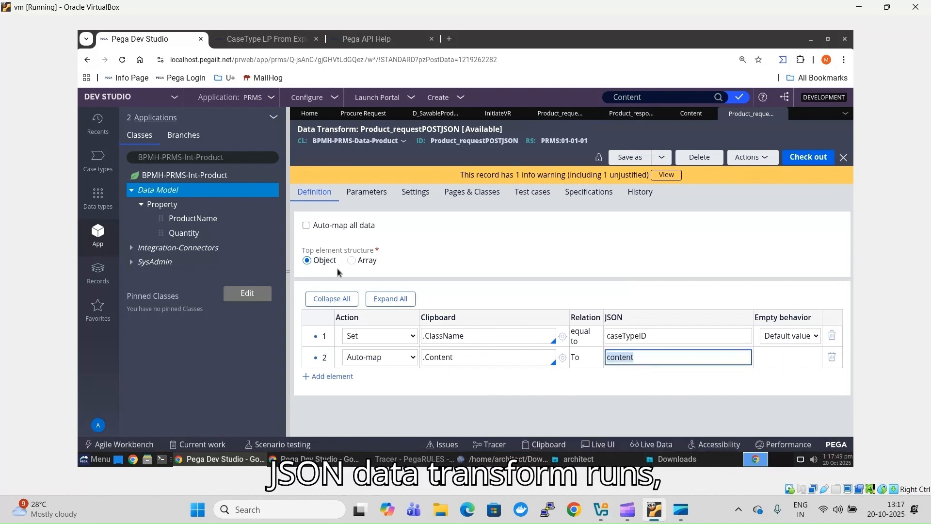
- Compare with the sample JSON's caseTypeID and VendorRequest value in SciTE, then minimize SciTE
click(502, 459)
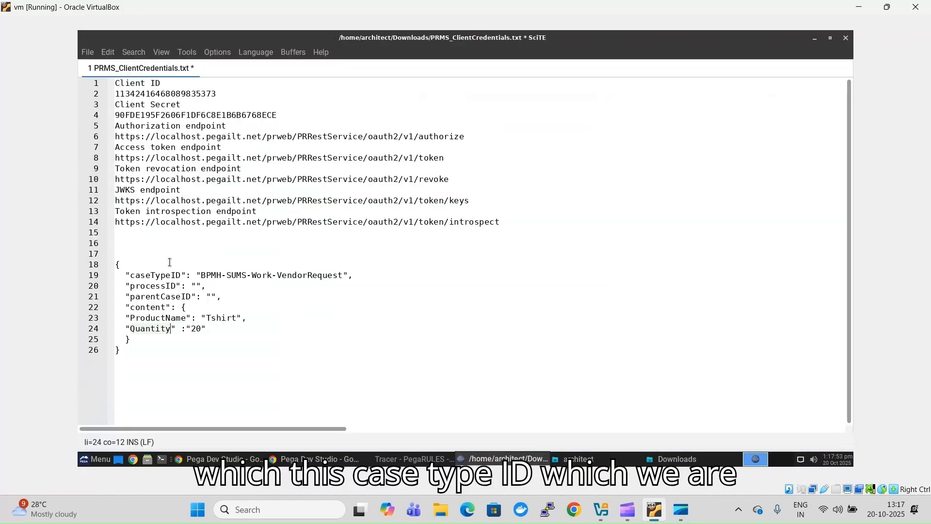
double_click(162, 275)
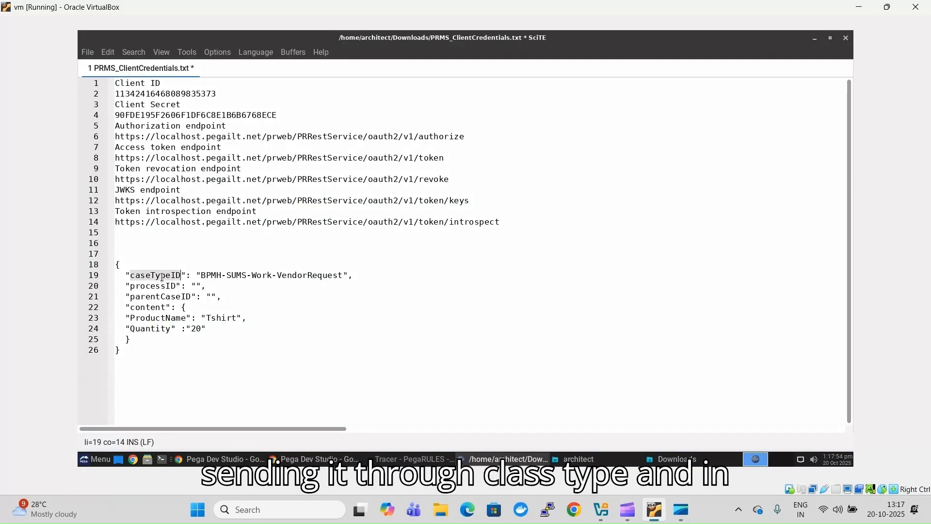
double_click(249, 275)
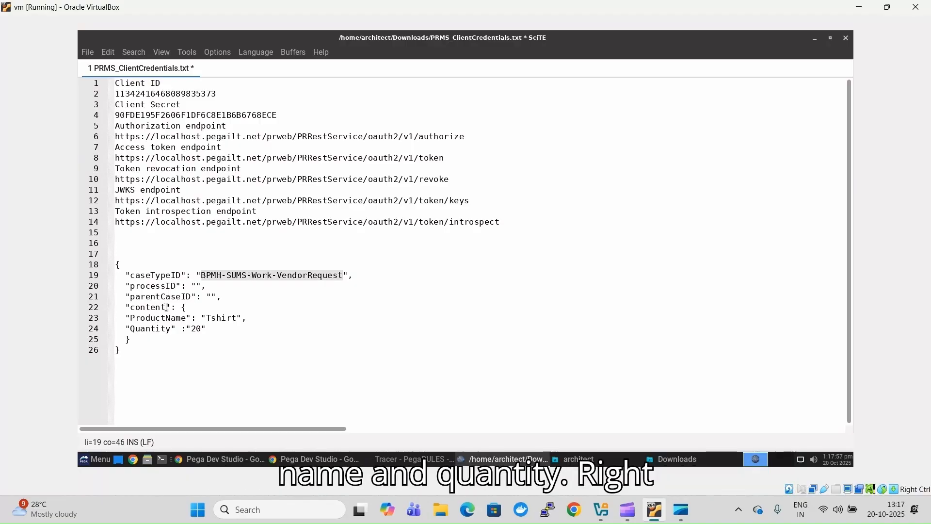
click(814, 43)
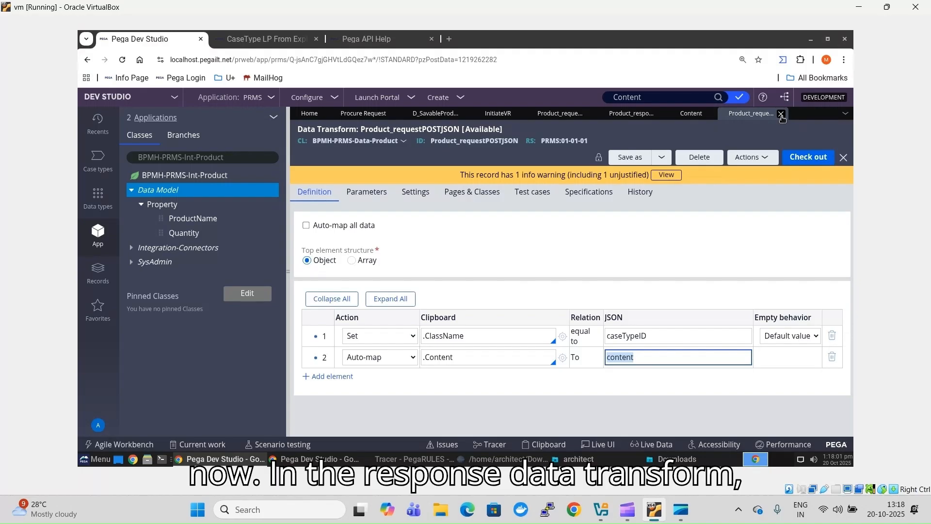
- Close Product_requestPOSTJSON, return to the Savable Product API data page, and inspect Product_responsePOST
click(781, 115)
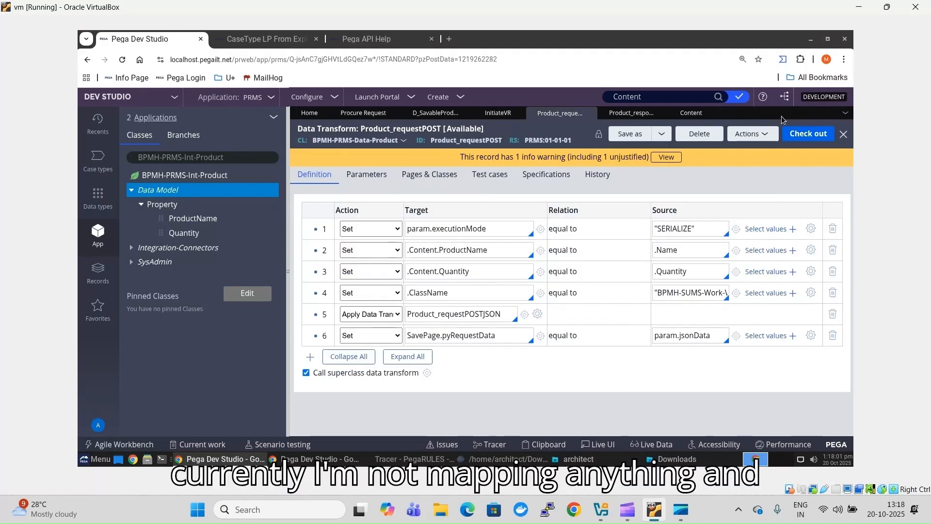
click(435, 114)
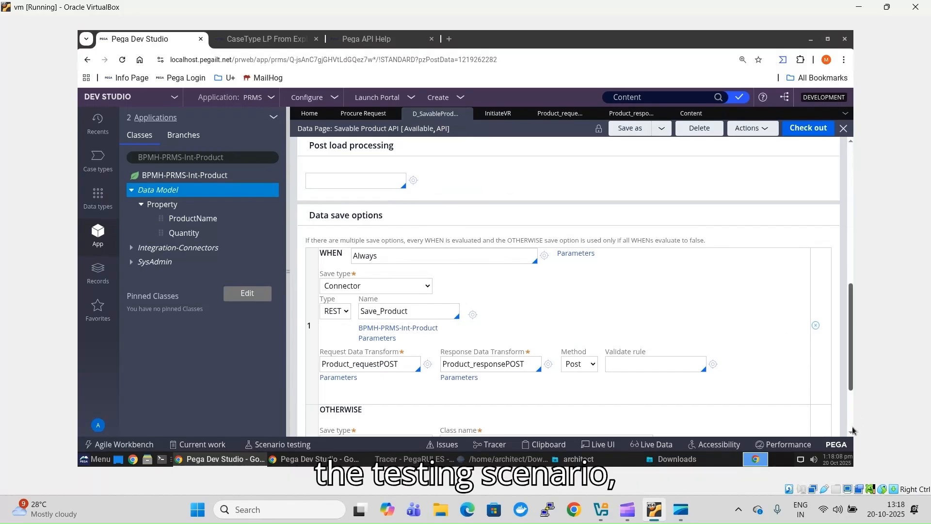
scroll(599, 318, down, 1)
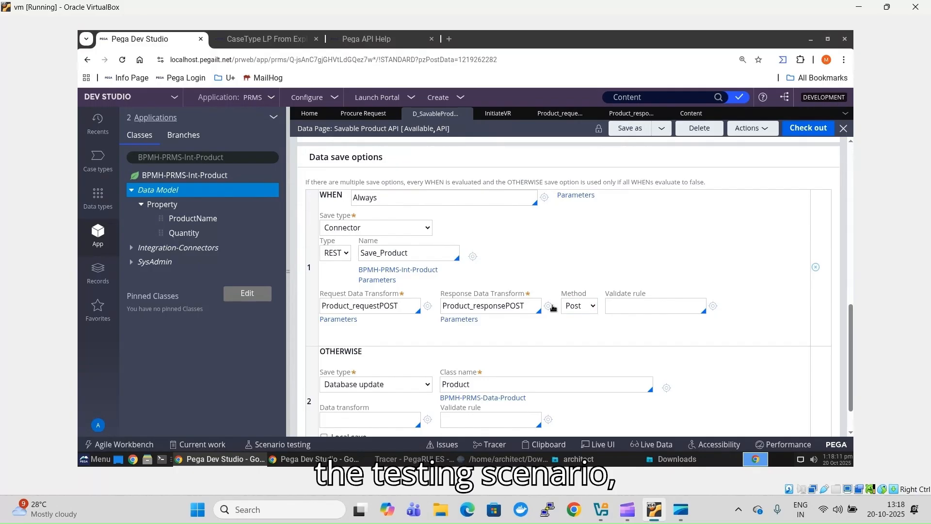
click(549, 305)
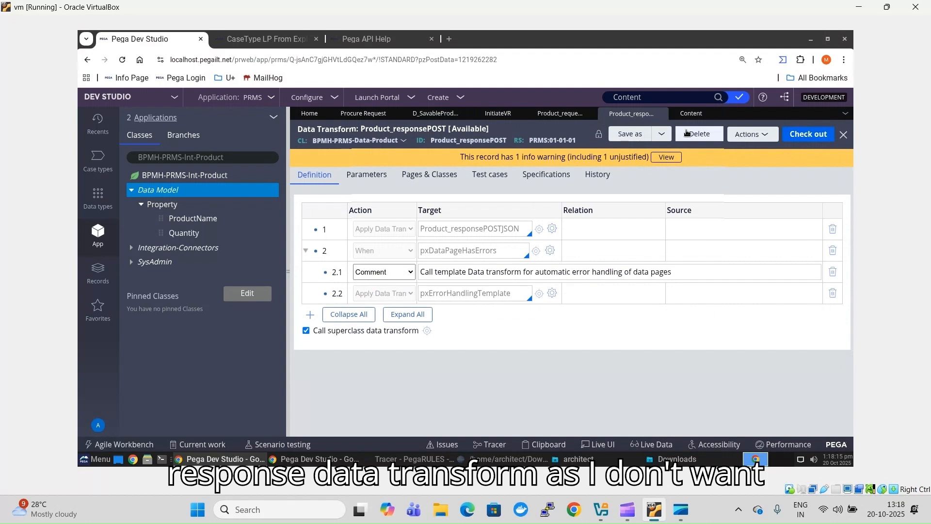
click(661, 114)
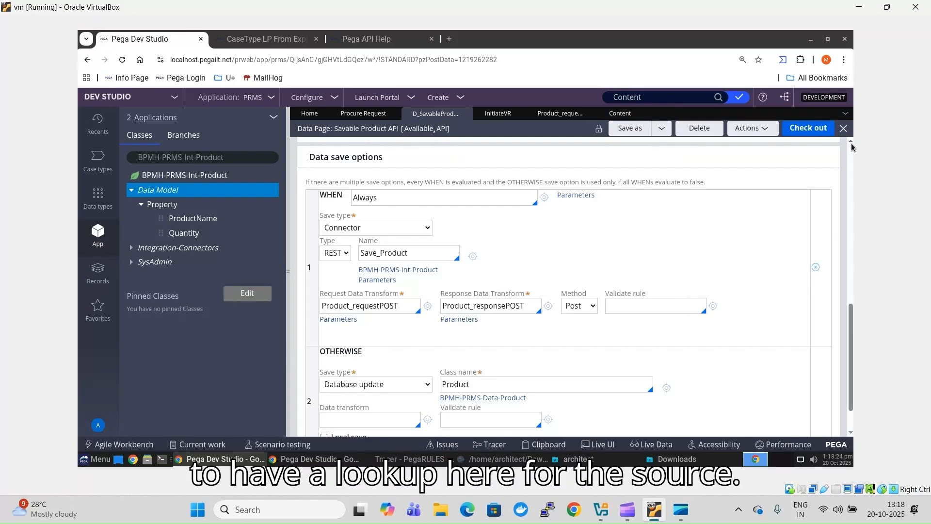
- Keep Data Transform as the data source and inspect the SetProductDet transform
click(852, 145)
scroll(851, 144, up, 8)
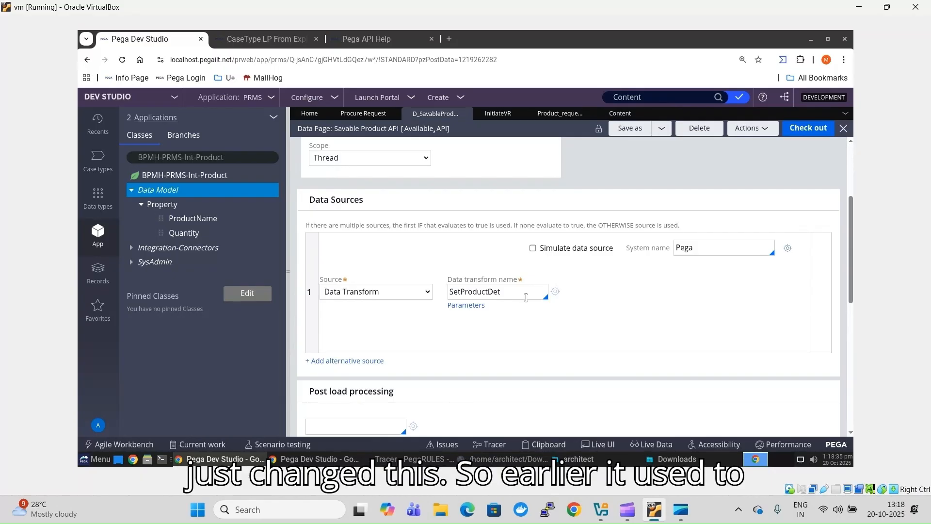
click(382, 291)
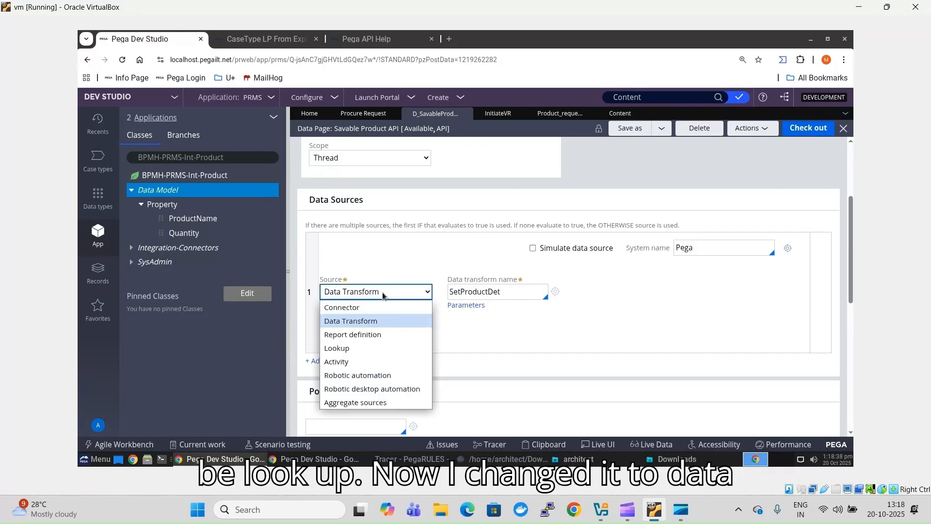
click(371, 325)
click(555, 293)
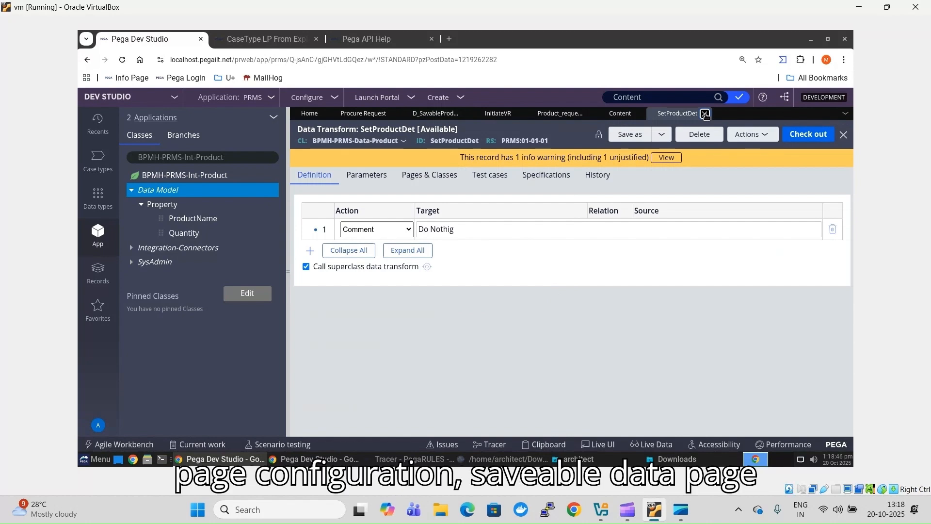
click(704, 113)
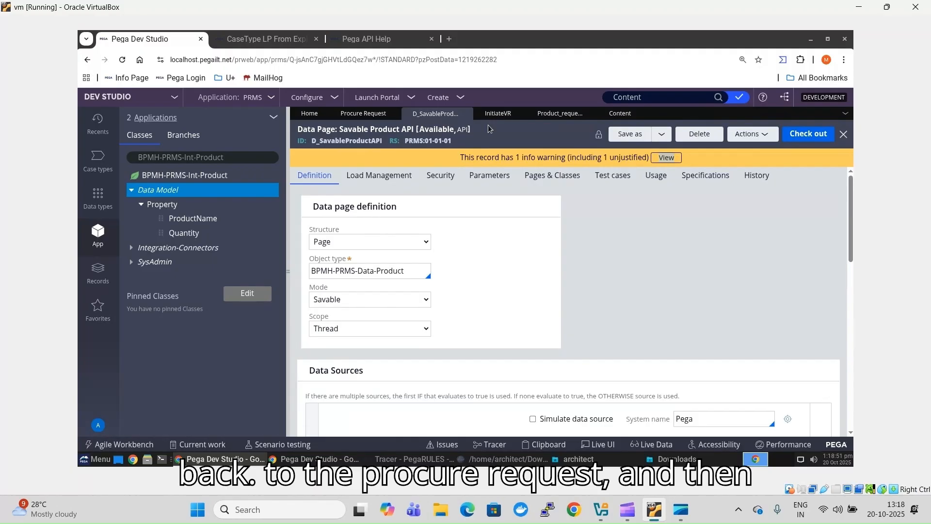
click(363, 113)
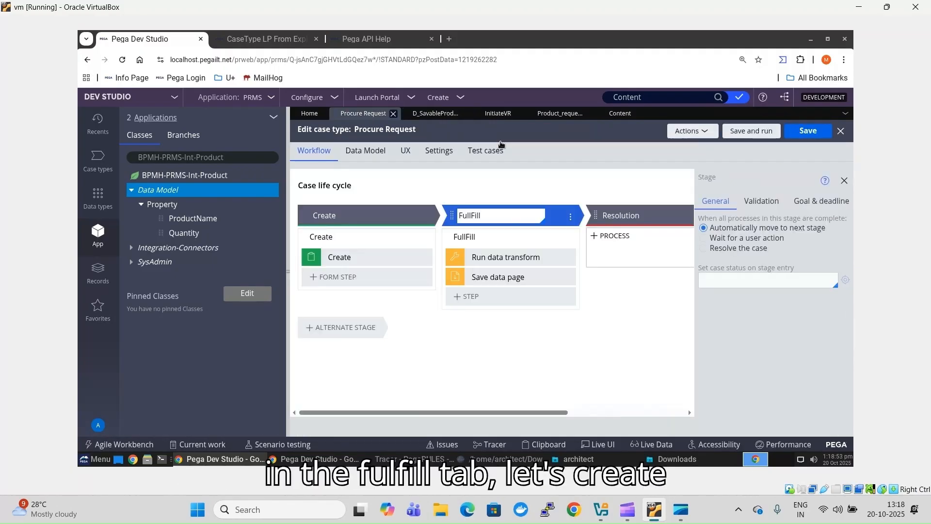
click(490, 210)
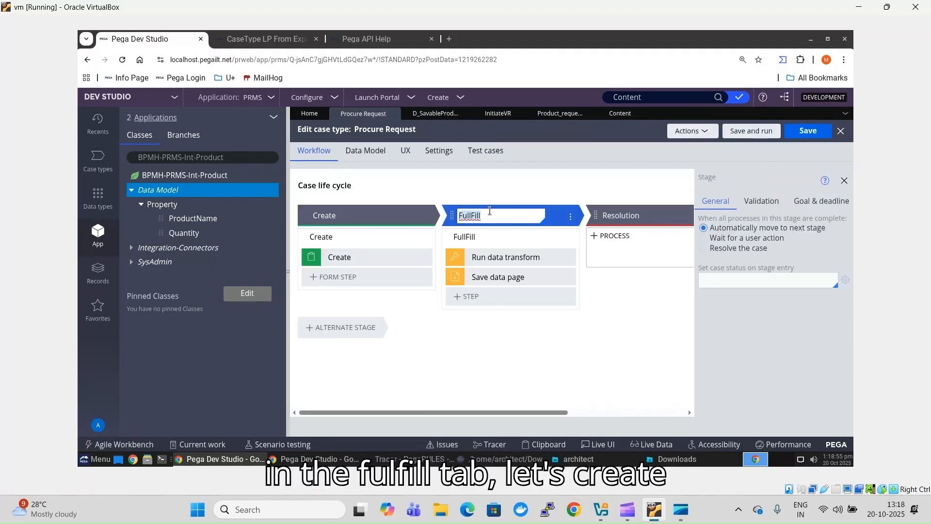
click(506, 257)
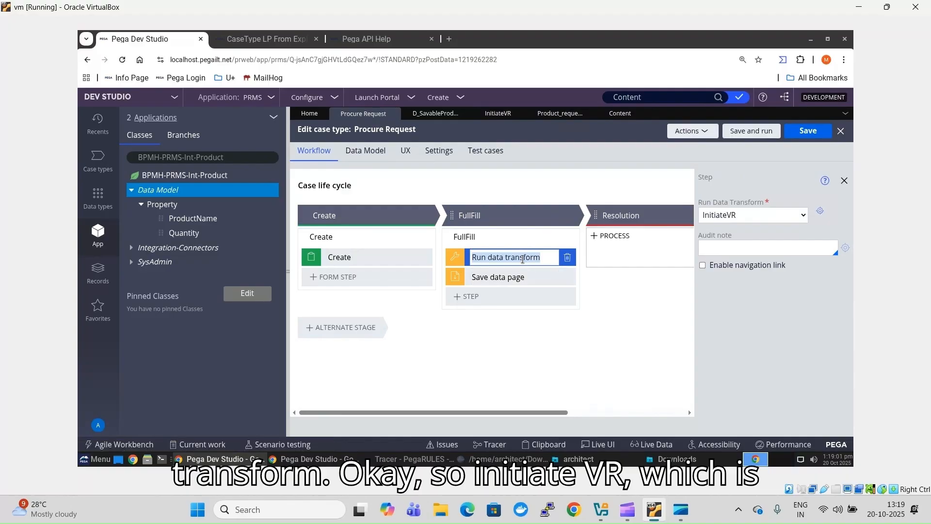
click(821, 214)
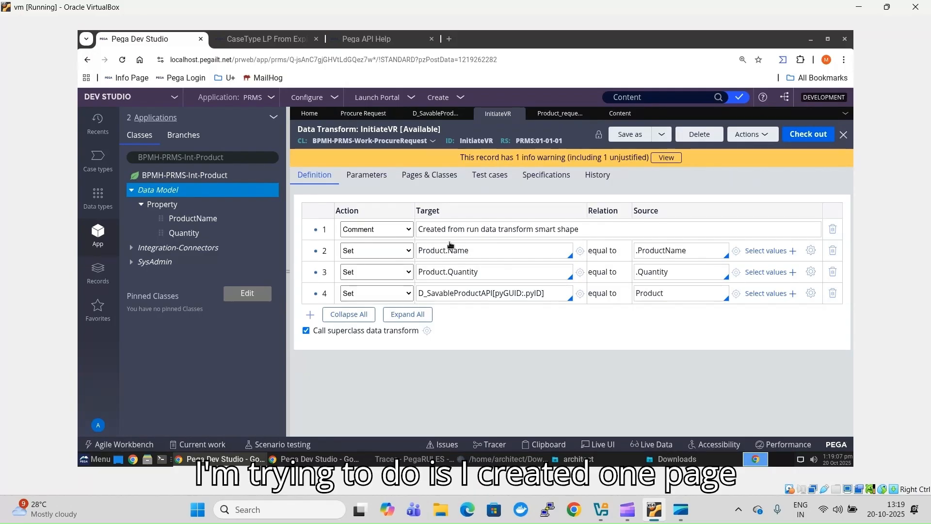
click(420, 176)
click(319, 179)
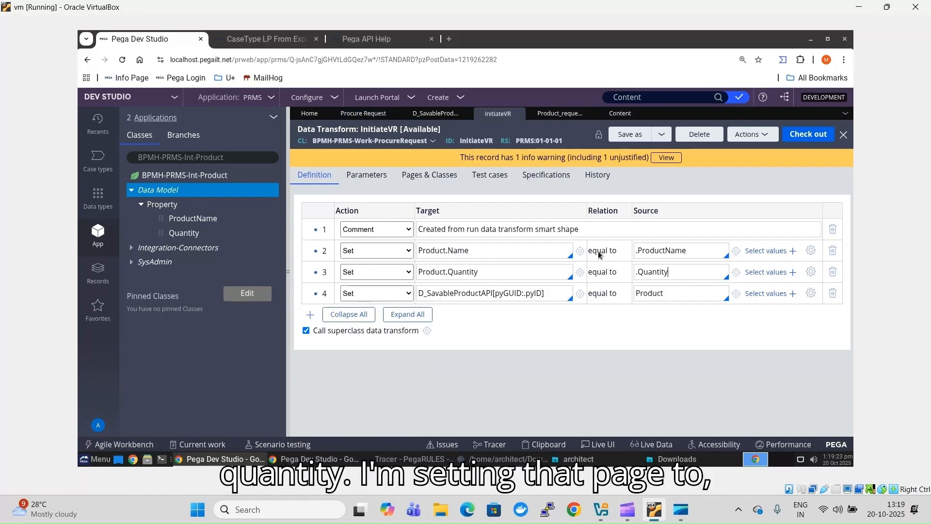
click(529, 251)
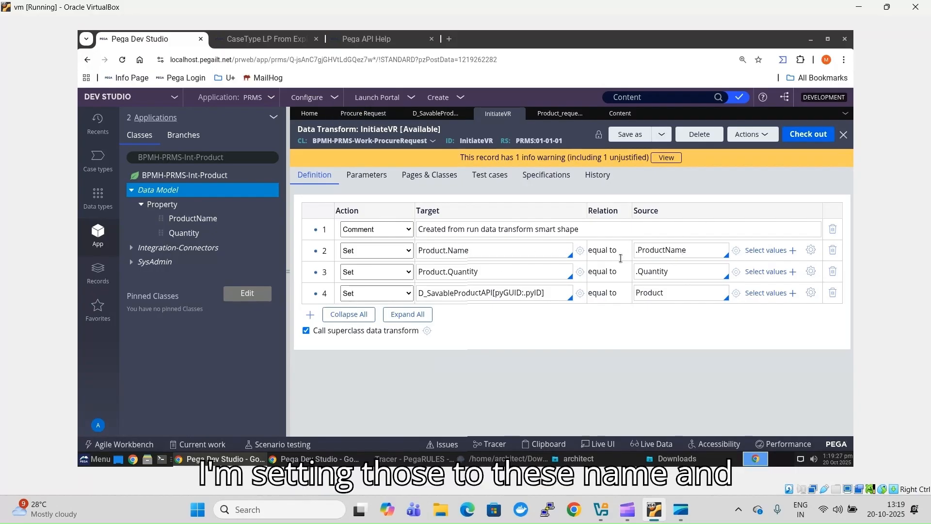
double_click(436, 250)
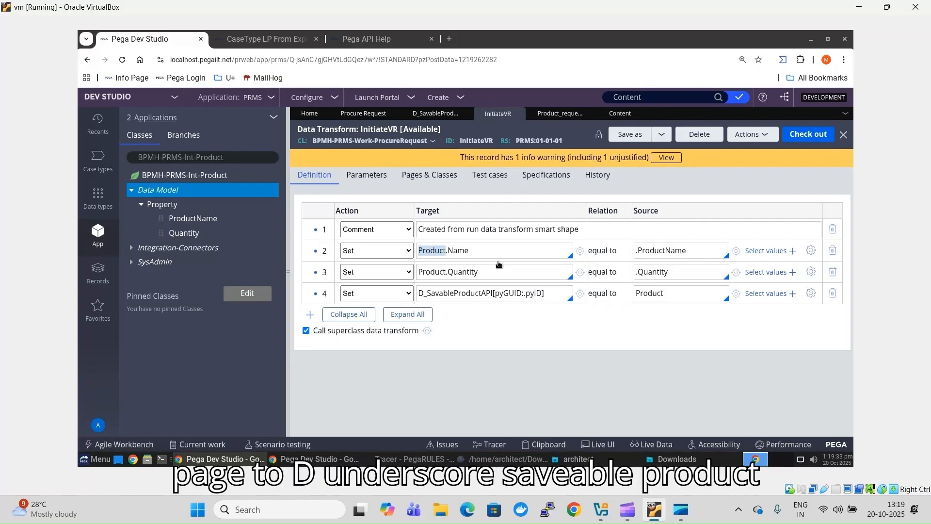
double_click(458, 293)
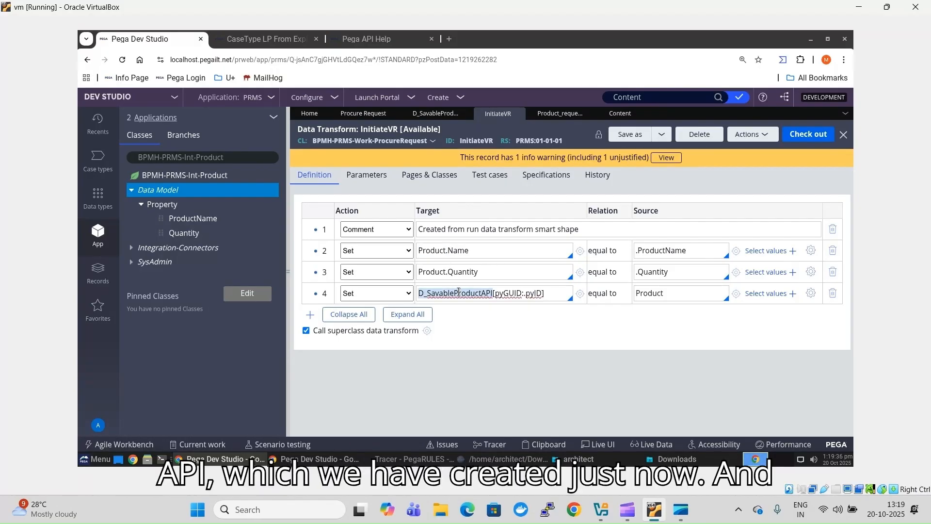
double_click(515, 297)
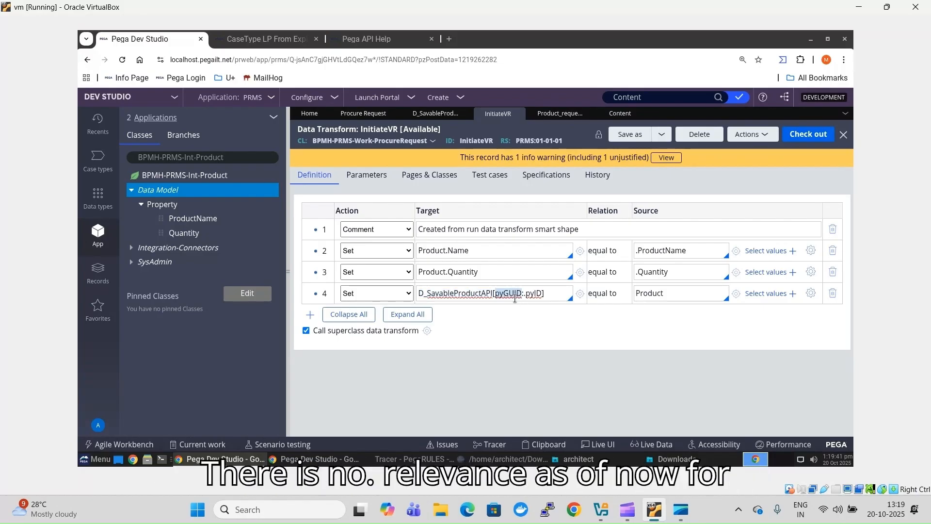
click(532, 295)
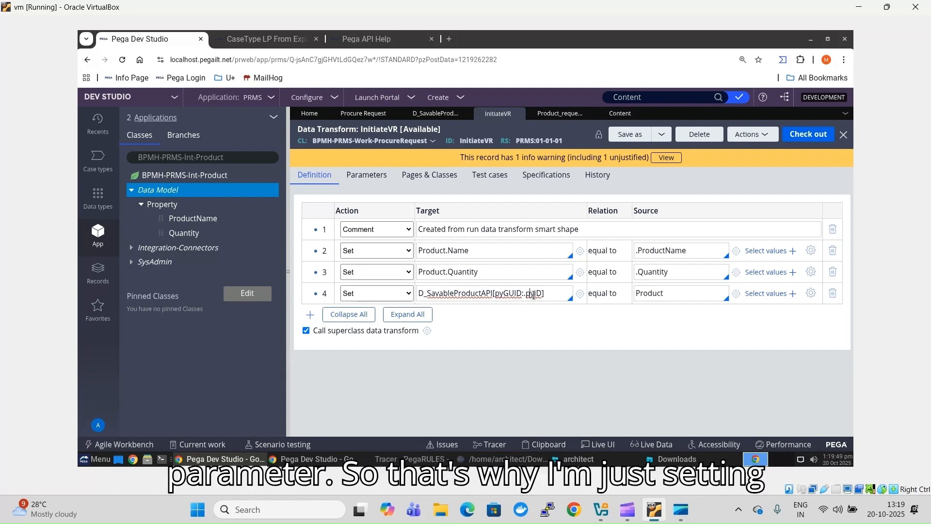
double_click(509, 297)
double_click(534, 297)
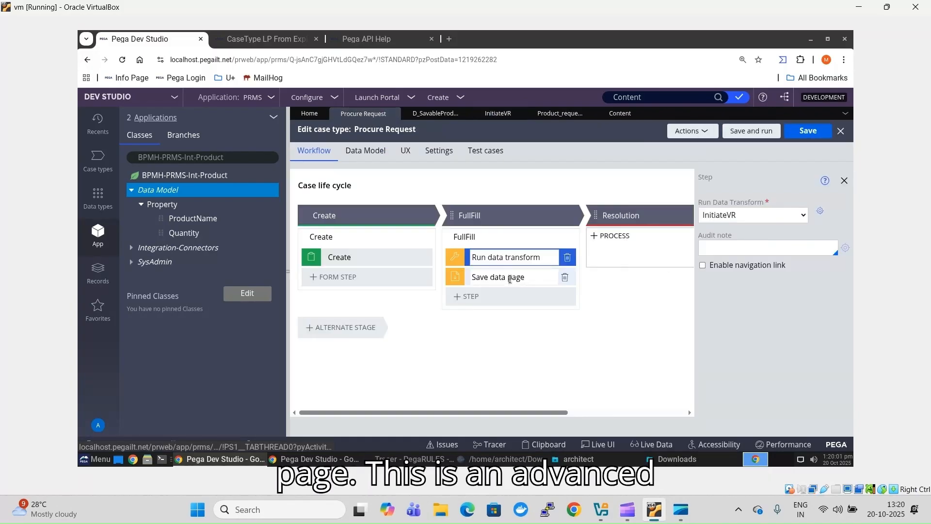
- Select FullFill's Save data page step and check D_SavableProductAPI with pyGUID set to .pyID
click(509, 279)
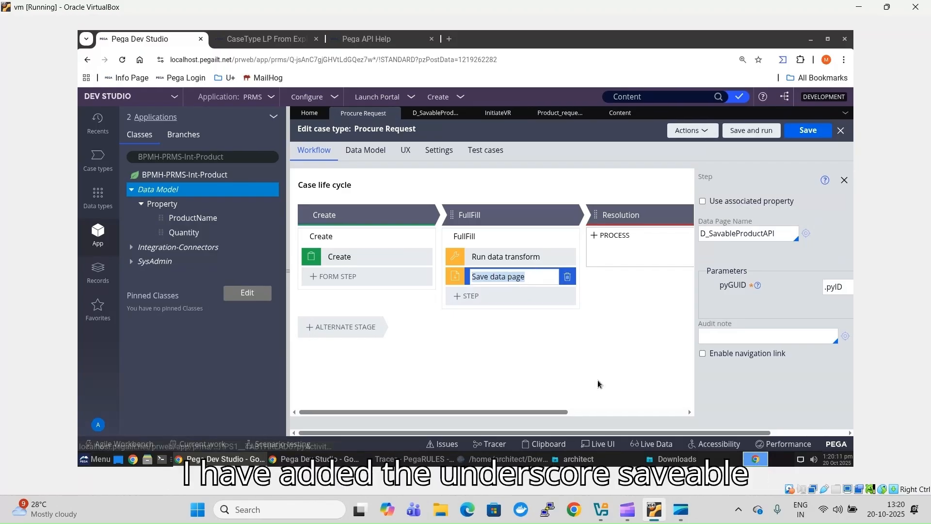
click(771, 235)
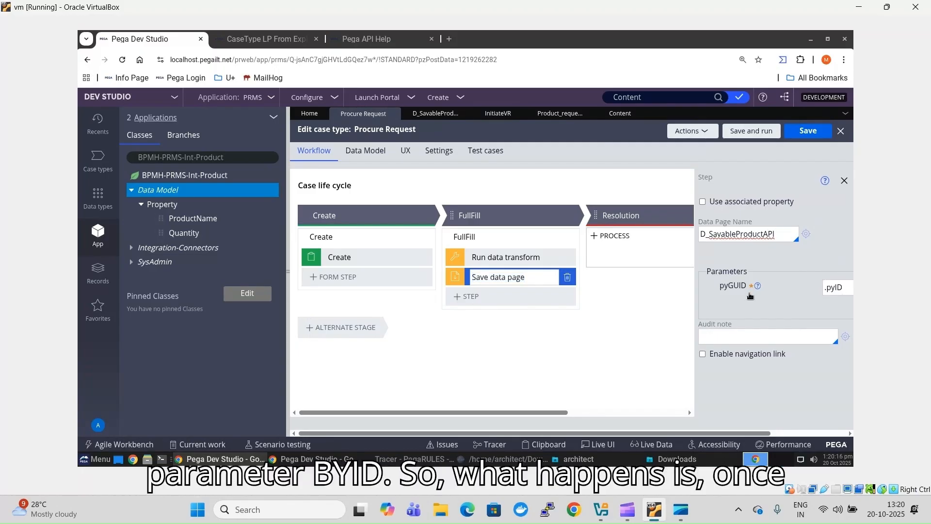
click(842, 287)
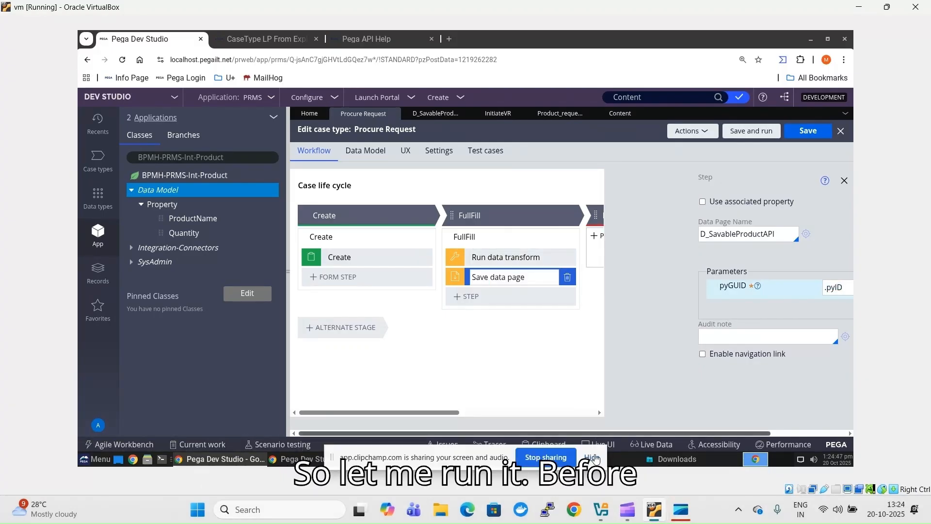
click(593, 458)
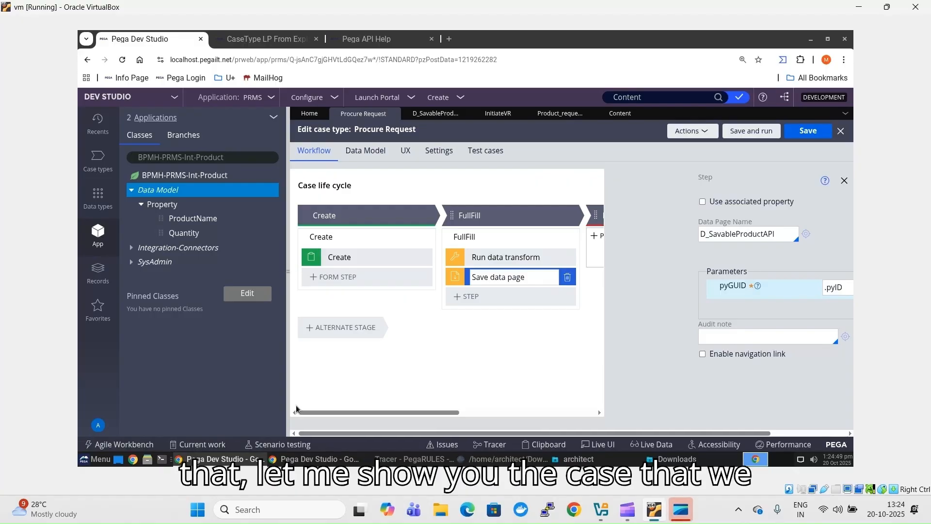
- Refresh the SUMS Vendor Request instances list, then save and run Procure Request in PRMS
click(327, 459)
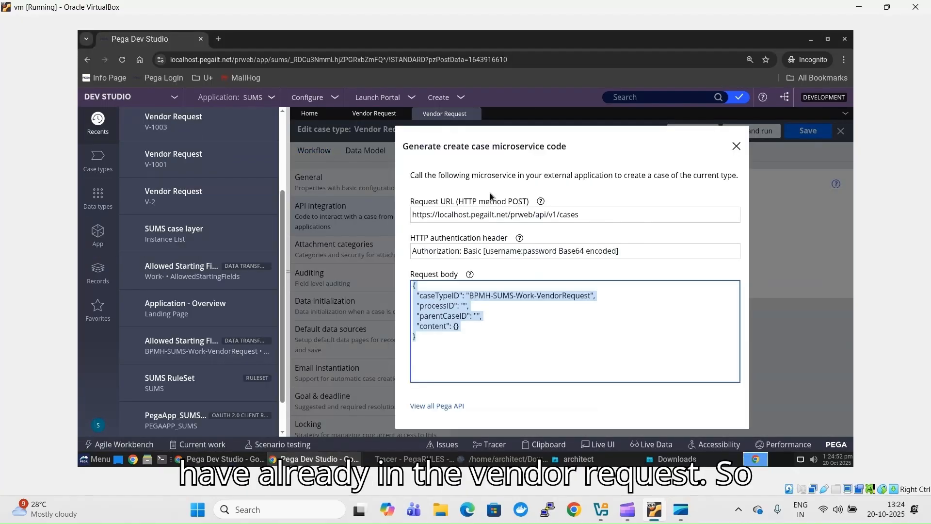
click(353, 116)
click(805, 136)
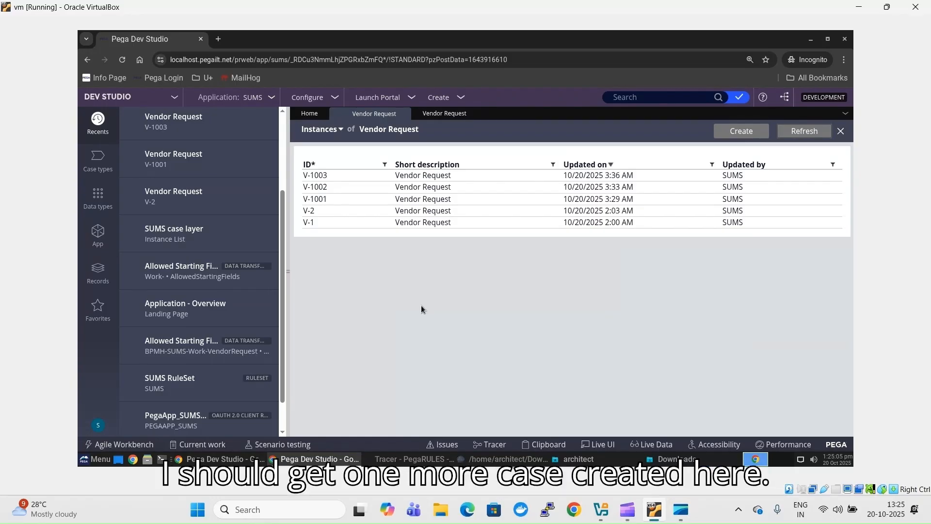
click(214, 461)
click(747, 134)
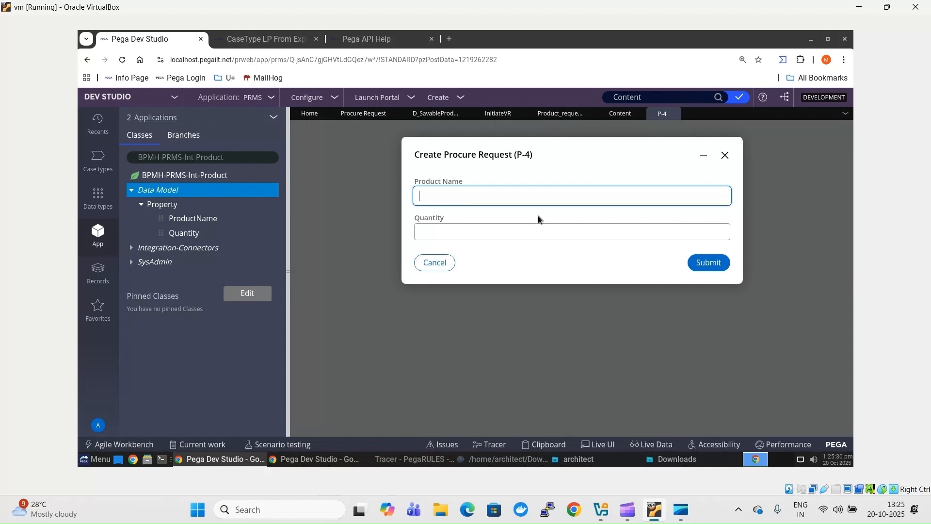
- Fill in Product Name Air Cooler and Quantity 50, then submit P-4
text(Air Cooler)
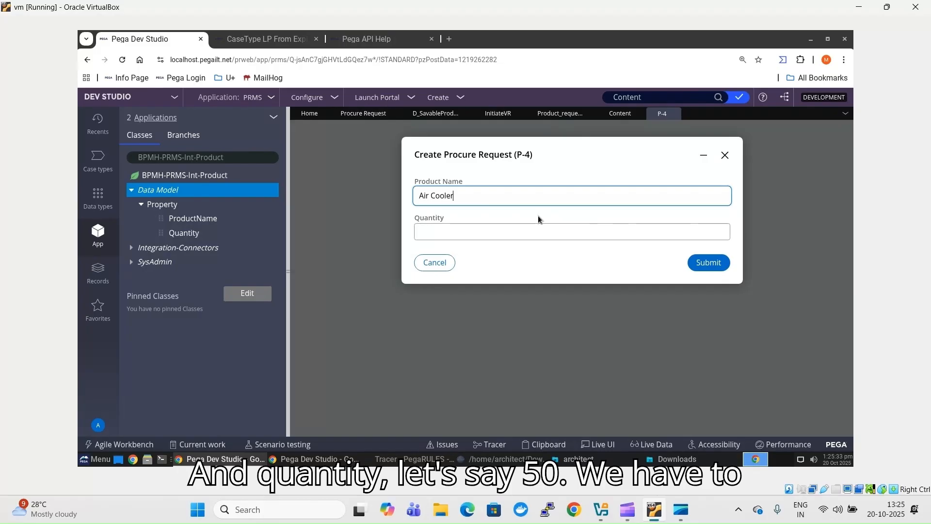
key(Tab)
text(5)
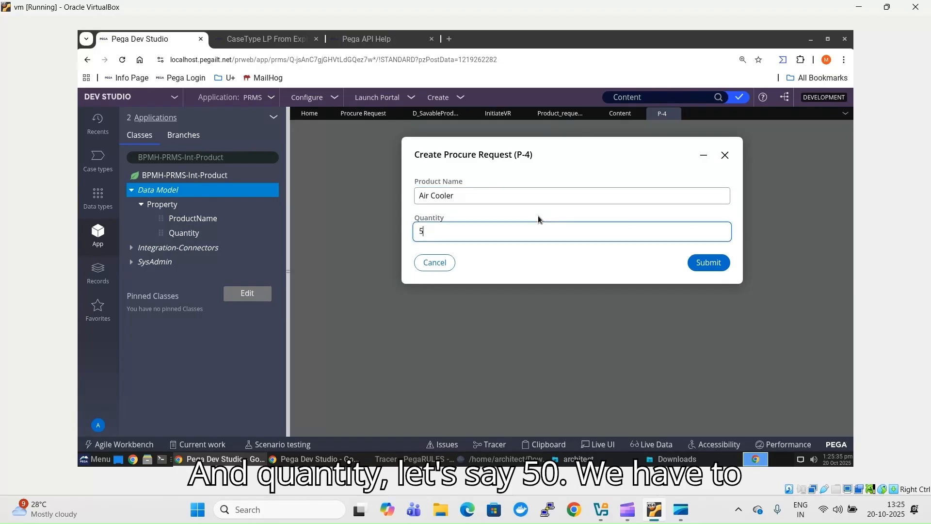
text(0)
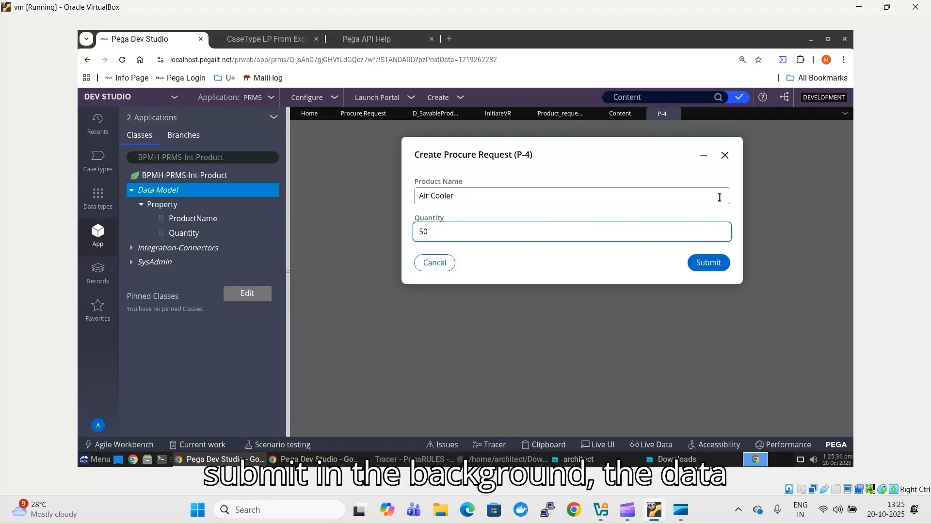
click(708, 265)
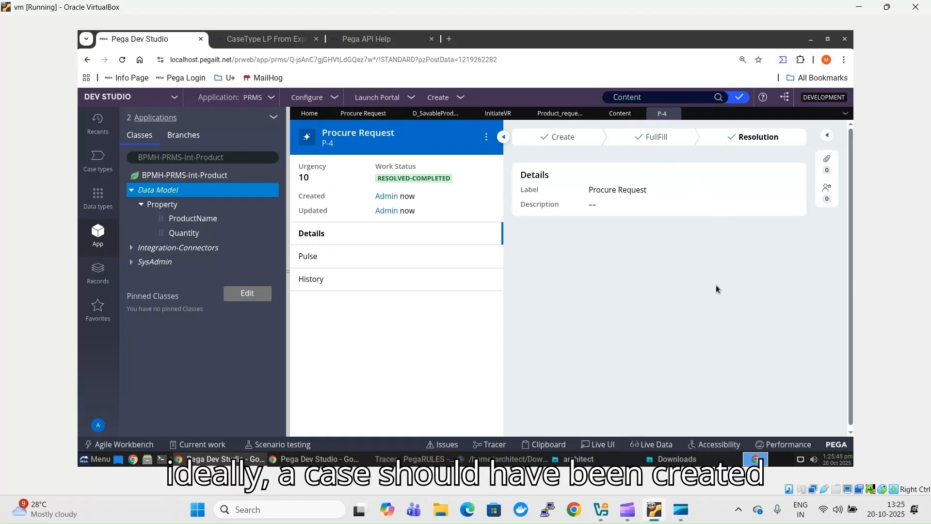
click(320, 463)
- Refresh the instances, open V-1004, and confirm its pyWorkPage in the Clipboard shows Quantity 50
click(803, 131)
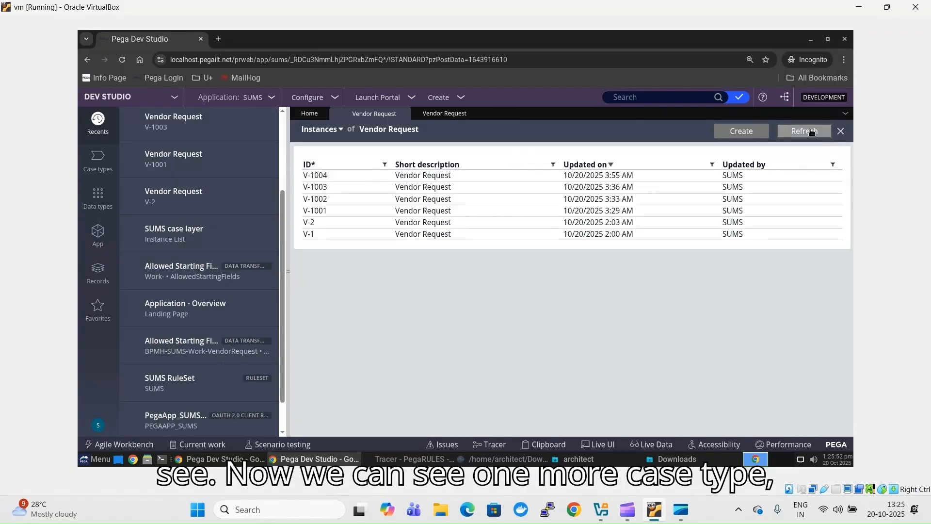
click(319, 182)
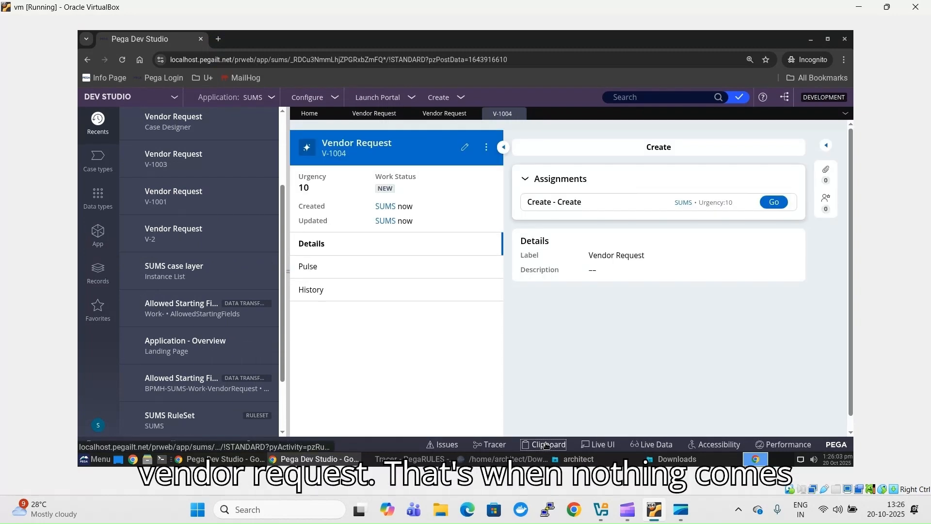
click(546, 445)
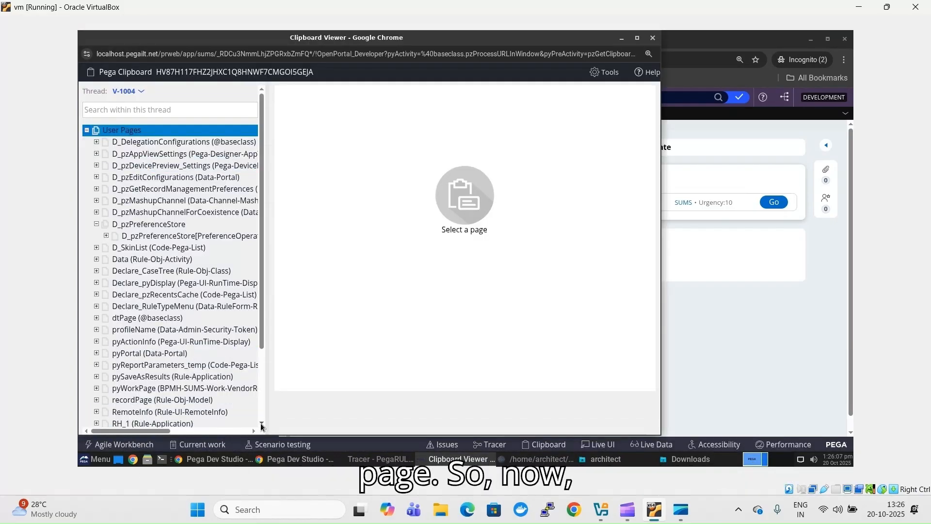
click(261, 426)
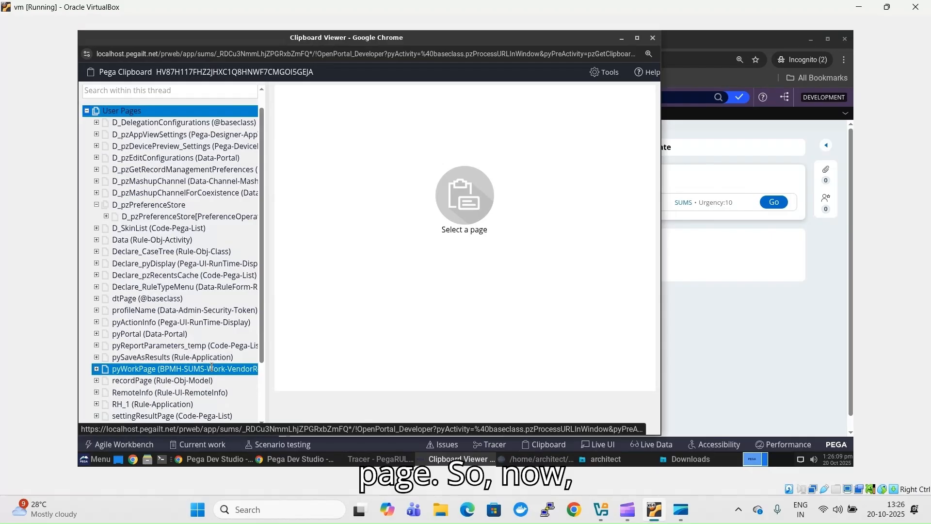
click(211, 368)
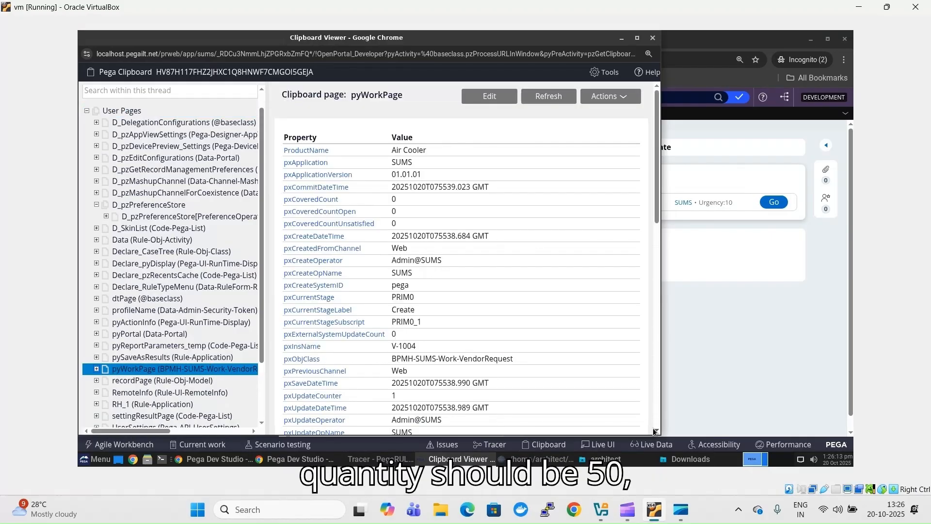
scroll(654, 431, down, 10)
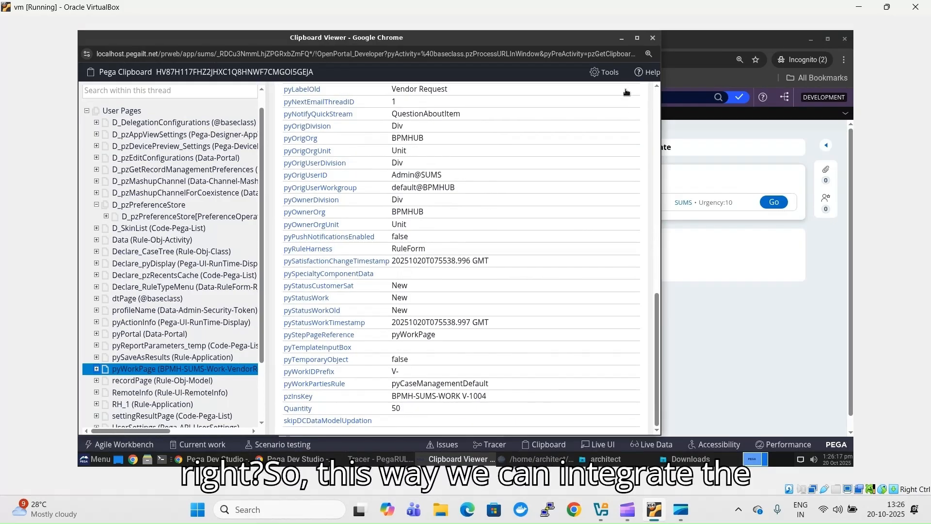
click(651, 39)
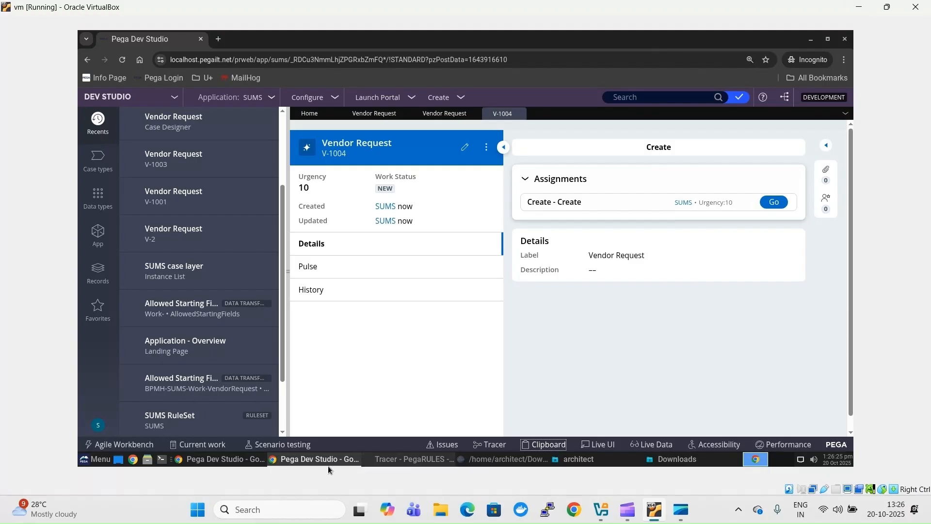
click(626, 510)
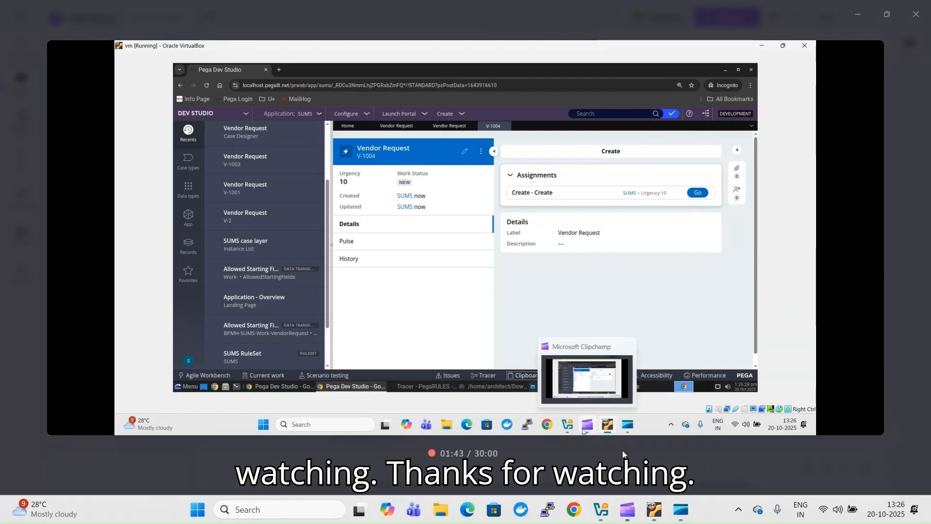